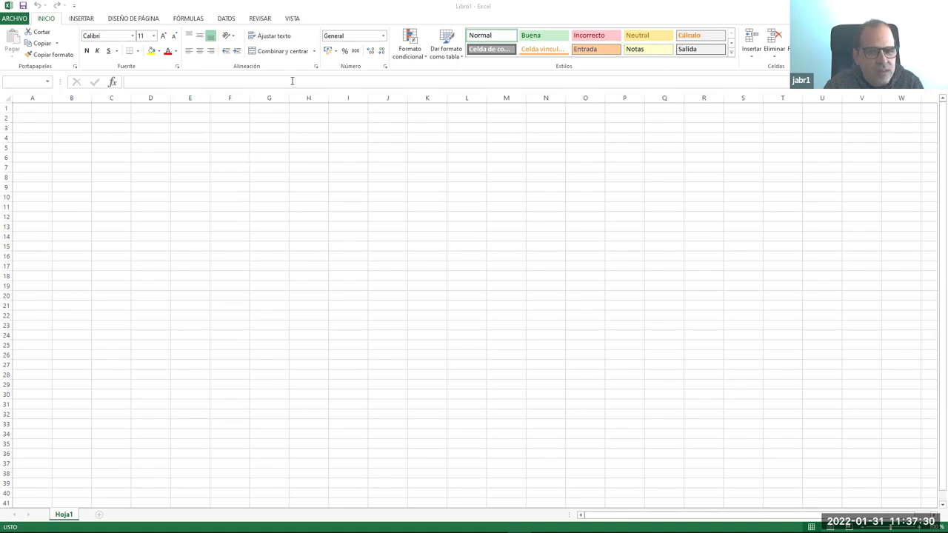
# Select columns H, F and G and rows 3 and 4 in turn, ending on cell G4.
pyautogui.click(308, 97)
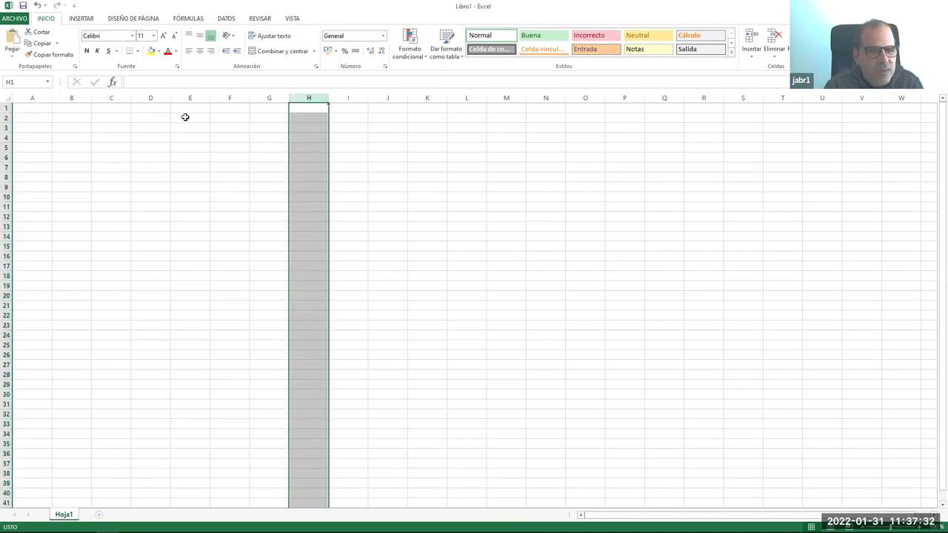
pyautogui.click(7, 128)
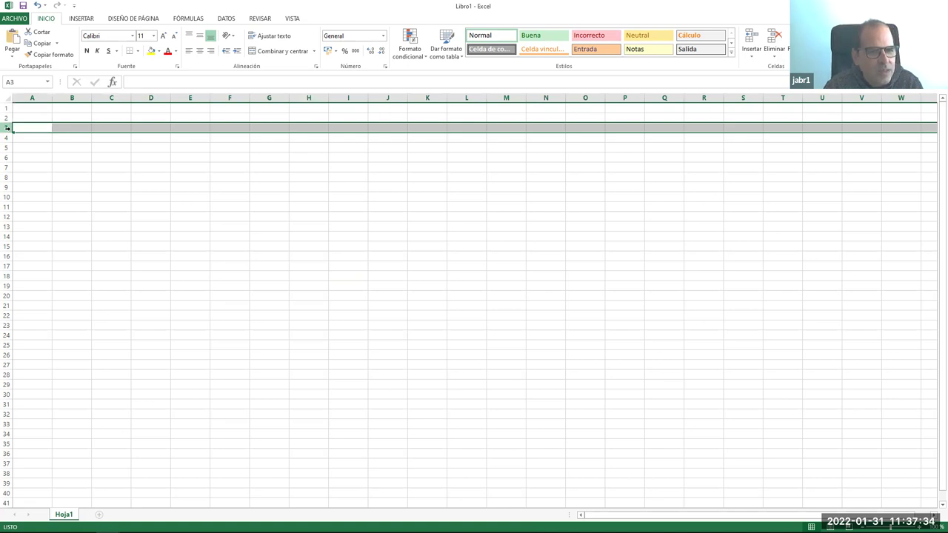
pyautogui.click(230, 98)
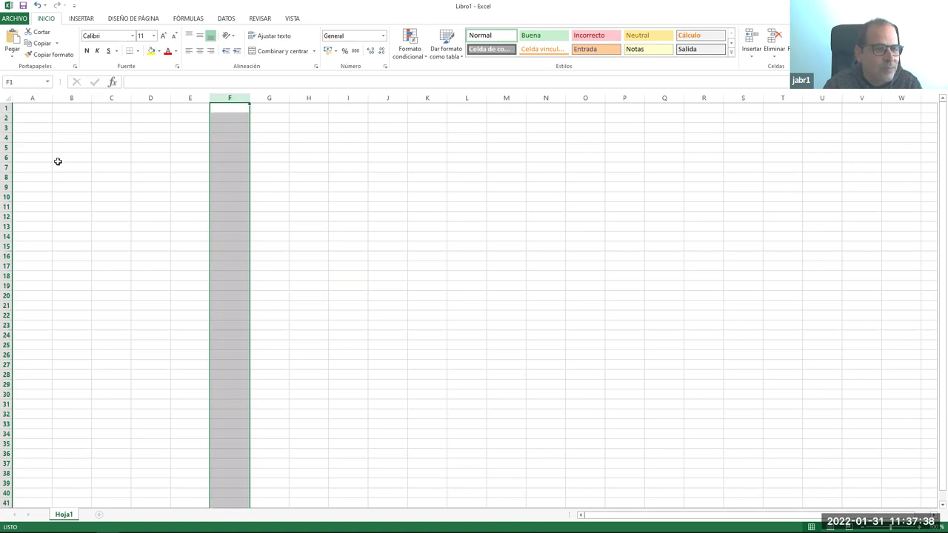
pyautogui.click(7, 138)
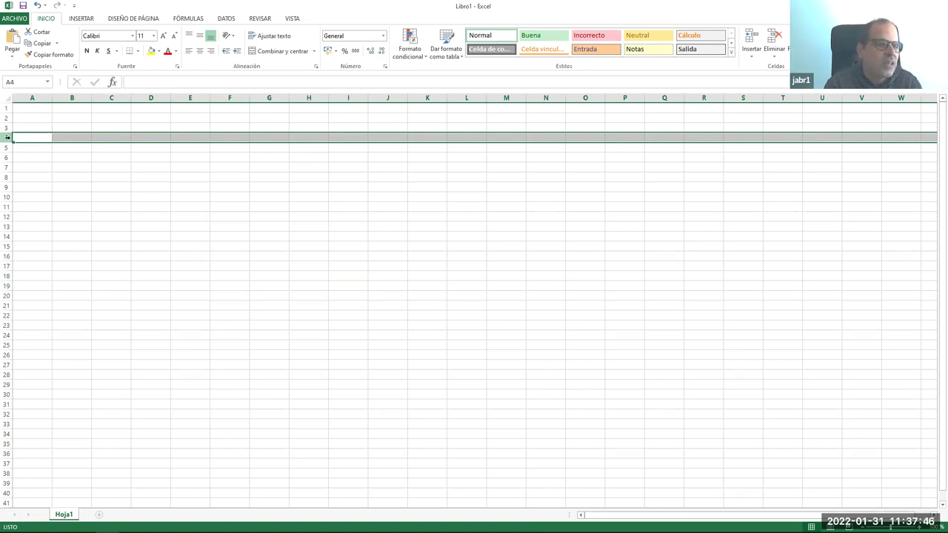
pyautogui.click(274, 136)
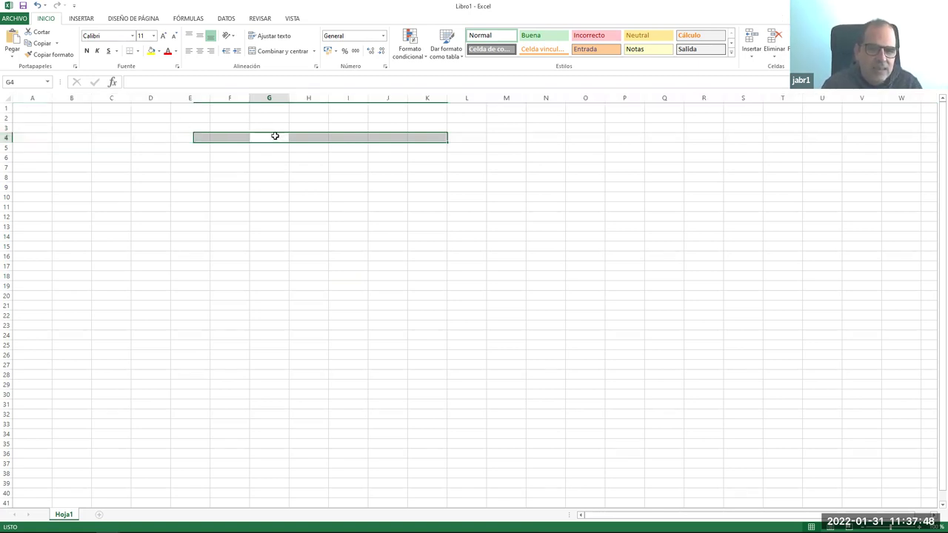
pyautogui.click(271, 99)
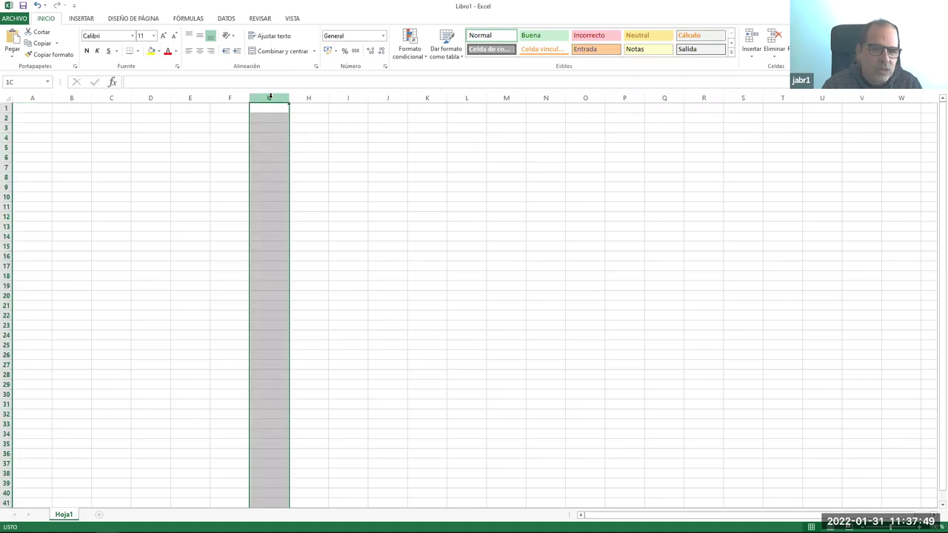
pyautogui.click(6, 137)
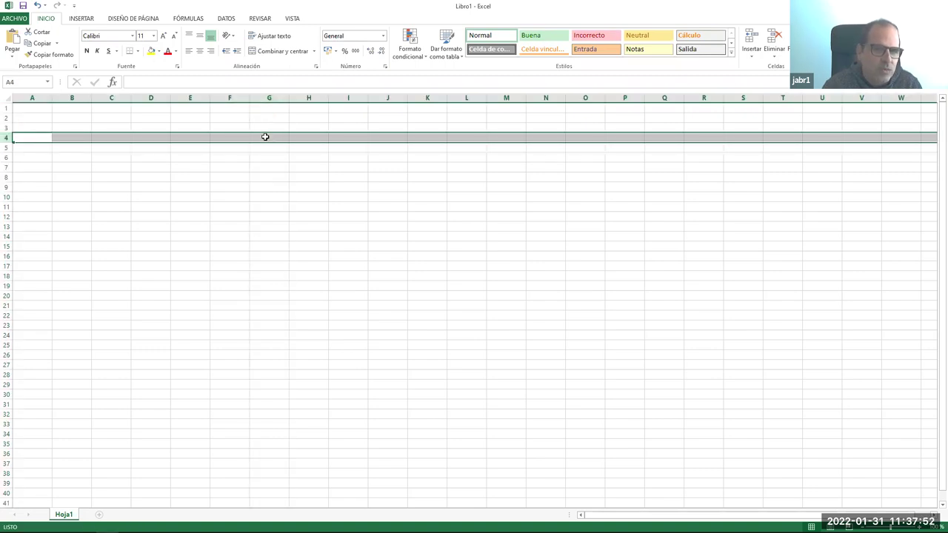
pyautogui.click(265, 137)
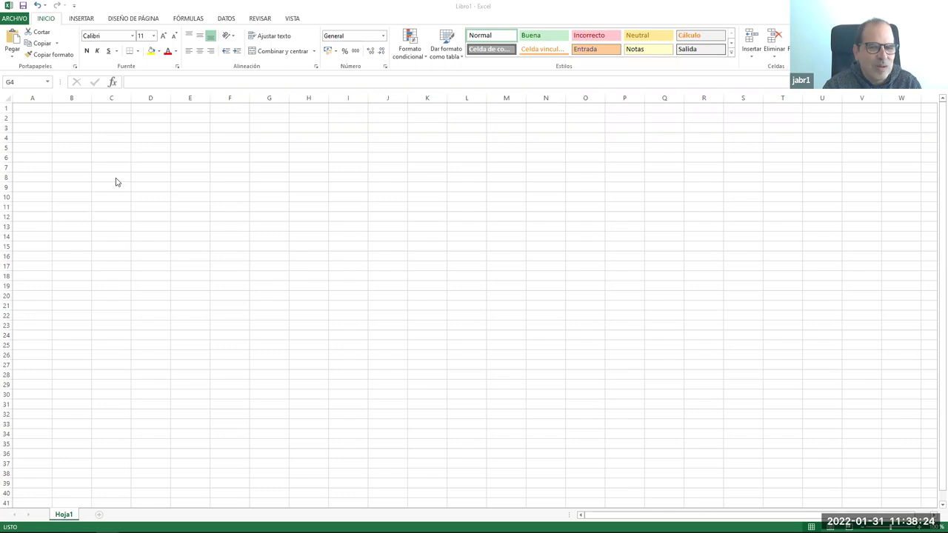
# Select cells I3, J2, I7, I5 and H3, then H5, and open the number format list.
pyautogui.click(340, 137)
pyautogui.click(363, 127)
pyautogui.click(379, 117)
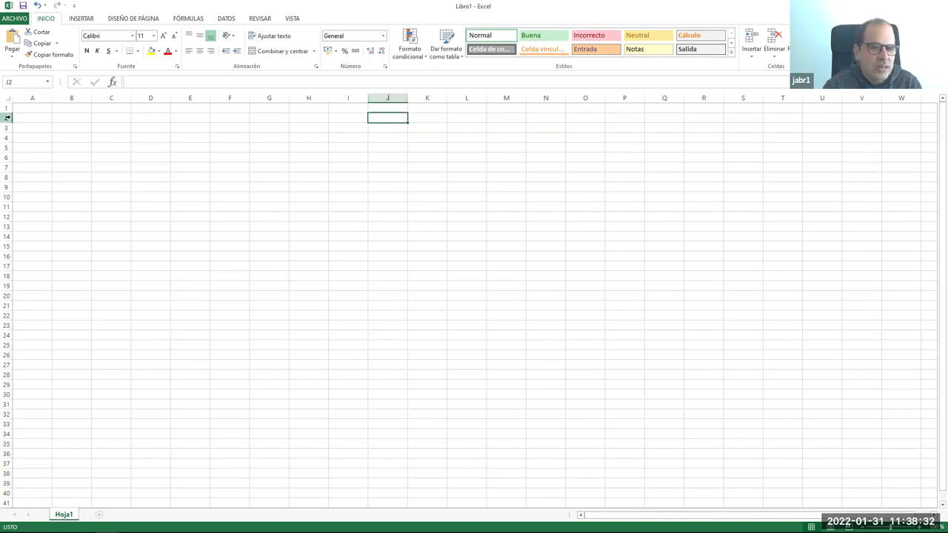
pyautogui.click(371, 155)
pyautogui.click(374, 194)
pyautogui.click(337, 167)
pyautogui.click(348, 146)
pyautogui.moveTo(349, 143); pyautogui.dragTo(347, 140)
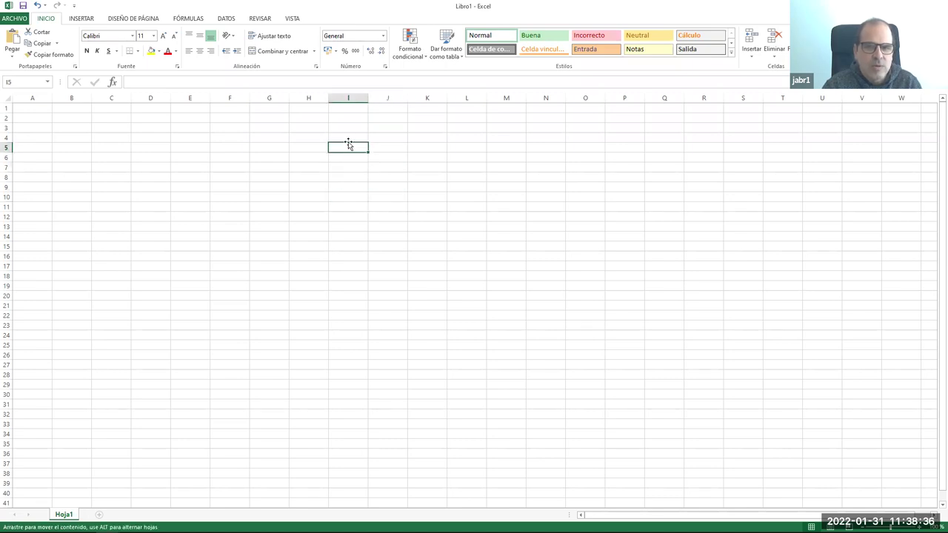
pyautogui.click(339, 127)
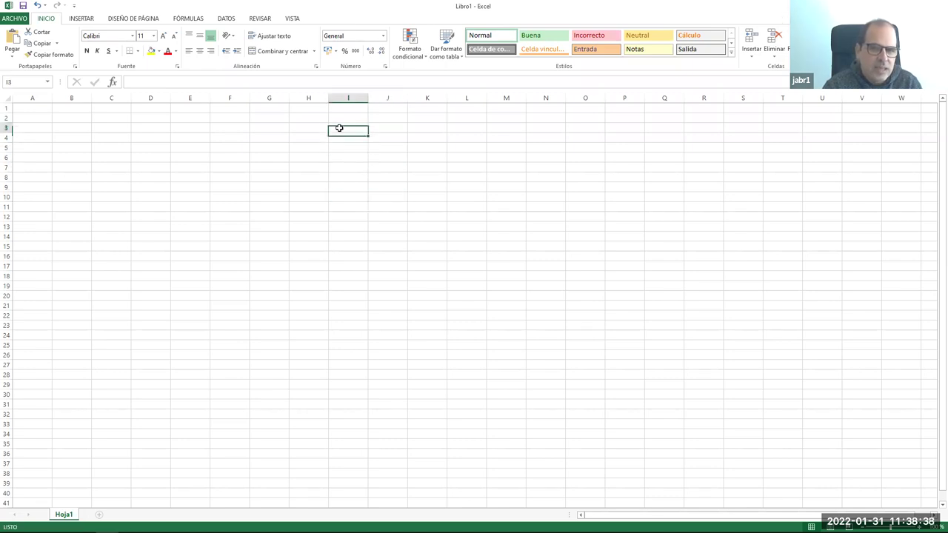
pyautogui.click(313, 127)
pyautogui.click(307, 147)
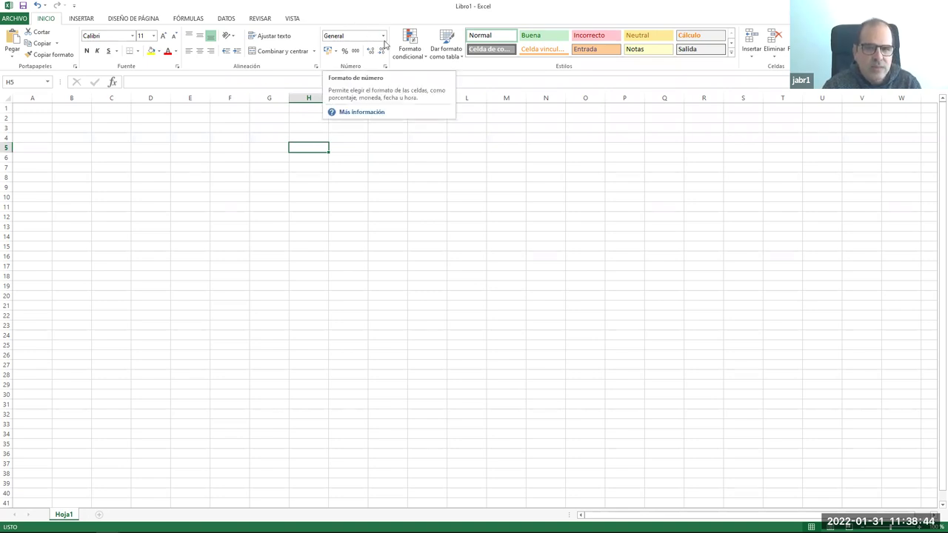
pyautogui.click(383, 35)
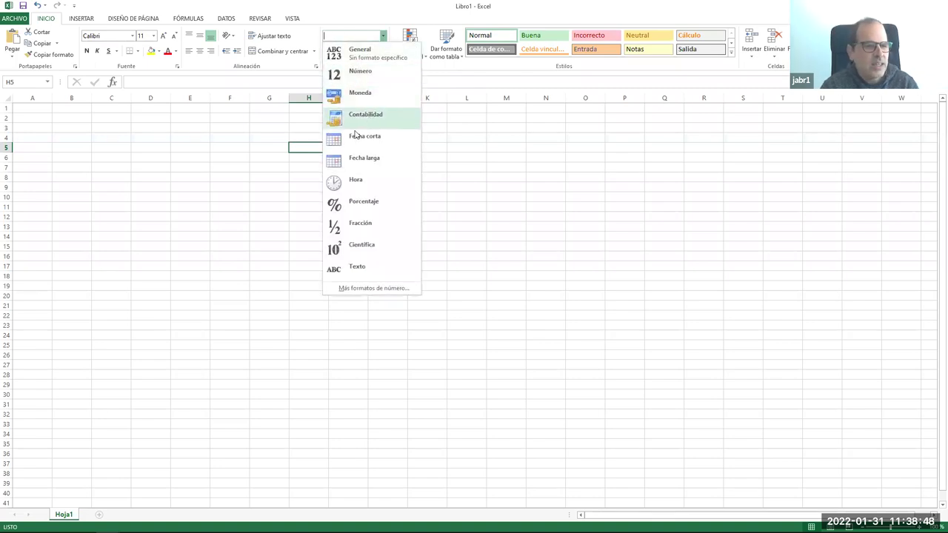
# Dismiss the number format list with Esc, leaving every cell in General format.
pyautogui.press('Escape')
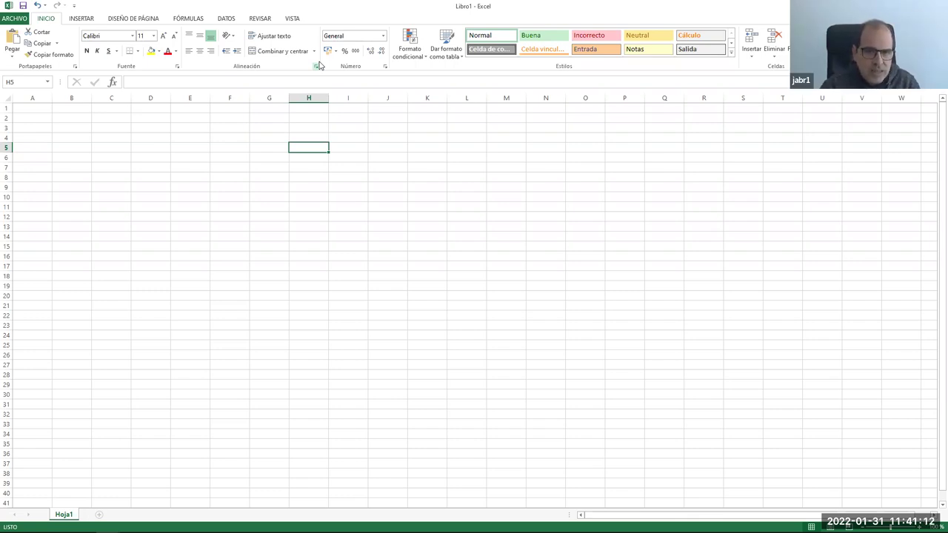
# Enter 'EL perro' in H4 and 'casa' in I4.
pyautogui.click(322, 140)
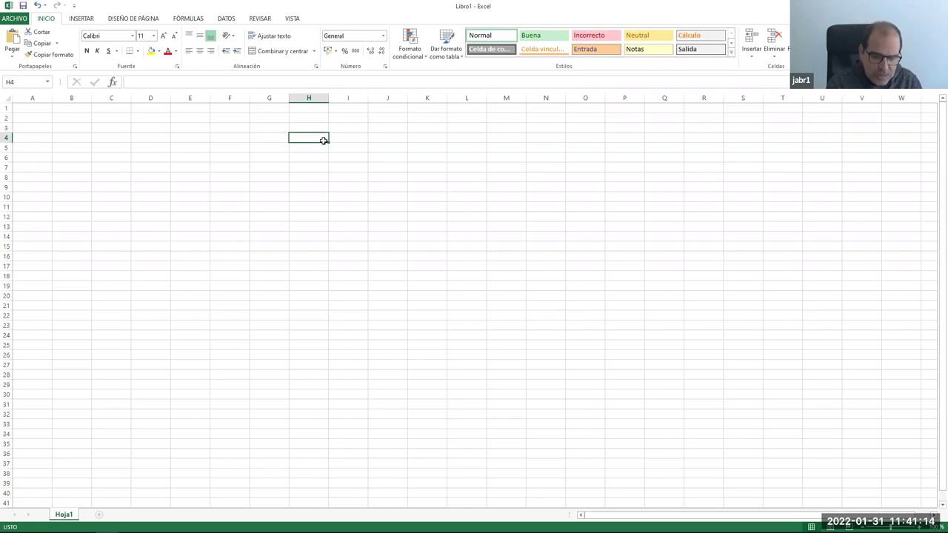
pyautogui.write('EL perro')
pyautogui.click(354, 137)
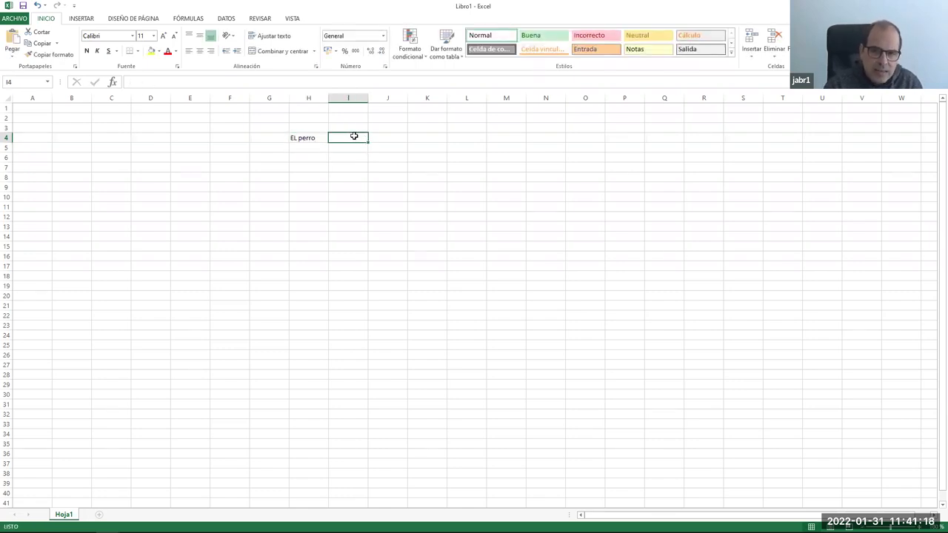
pyautogui.write('casa')
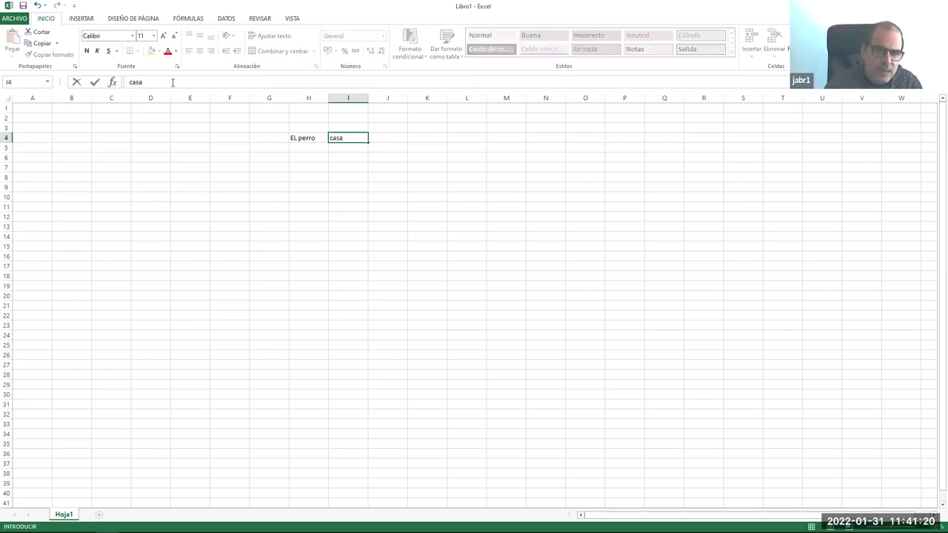
pyautogui.click(299, 166)
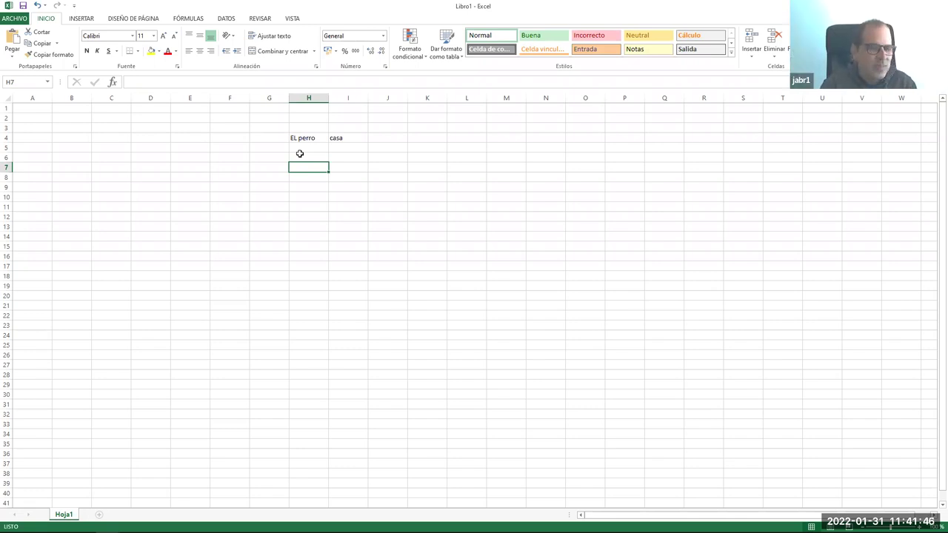
# Clear the sample words from H4:J5, then select cells J10, H5 and E2.
pyautogui.moveTo(298, 137); pyautogui.dragTo(405, 151)
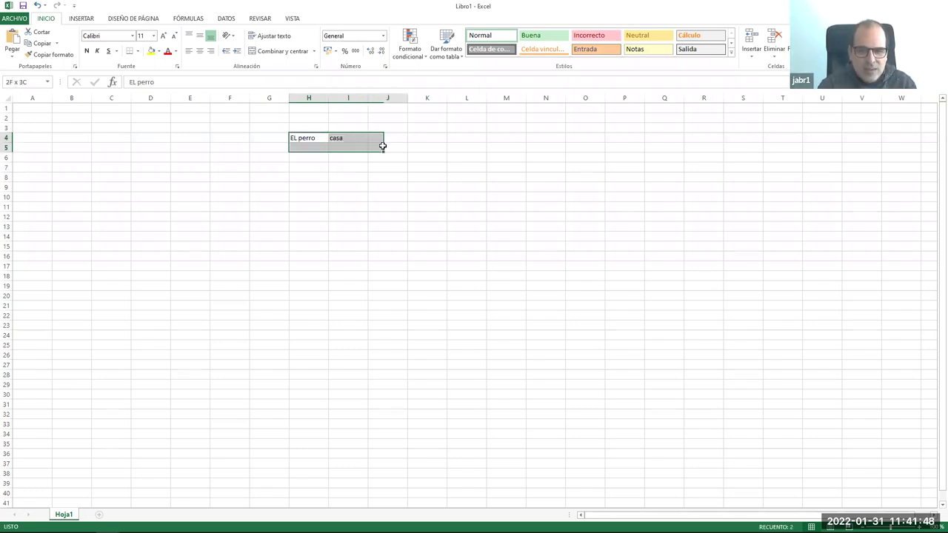
pyautogui.press('Delete')
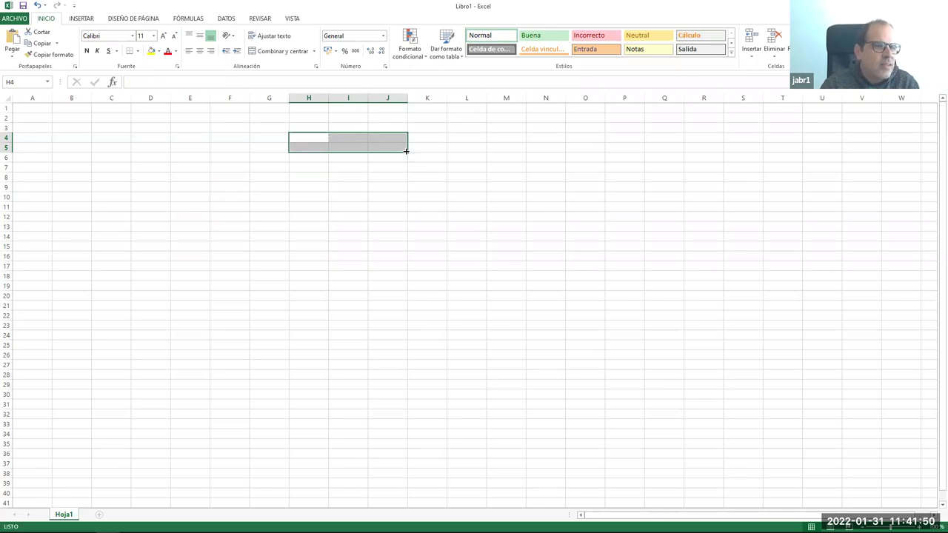
pyautogui.click(392, 198)
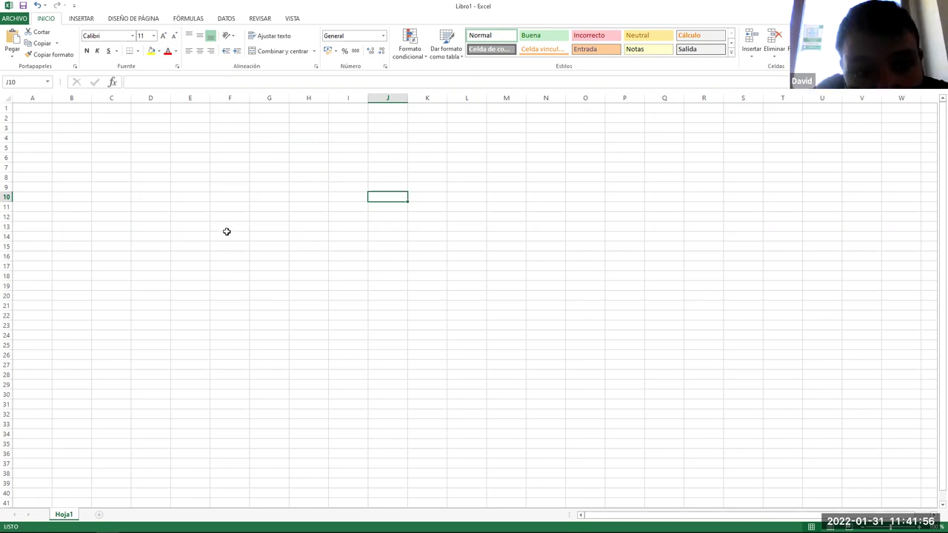
pyautogui.click(308, 146)
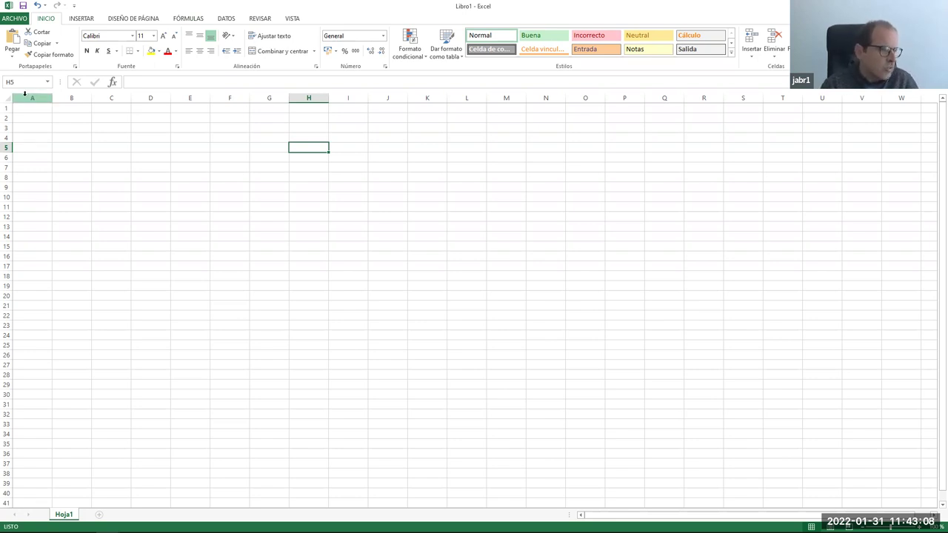
pyautogui.click(185, 118)
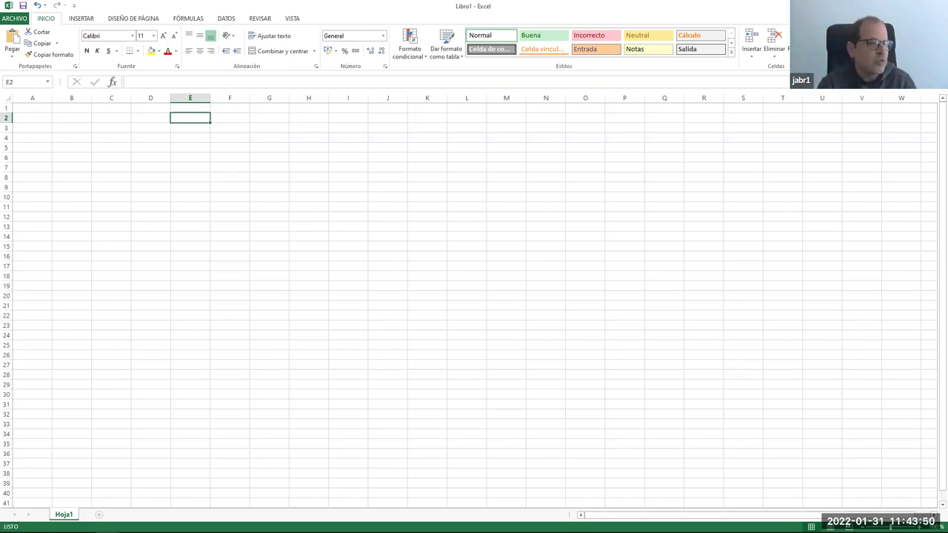
# Type the headings Cliente, Fecha and Importe into D2, E2 and F2.
pyautogui.click(150, 123)
pyautogui.write('CLient')
pyautogui.press('Tab')
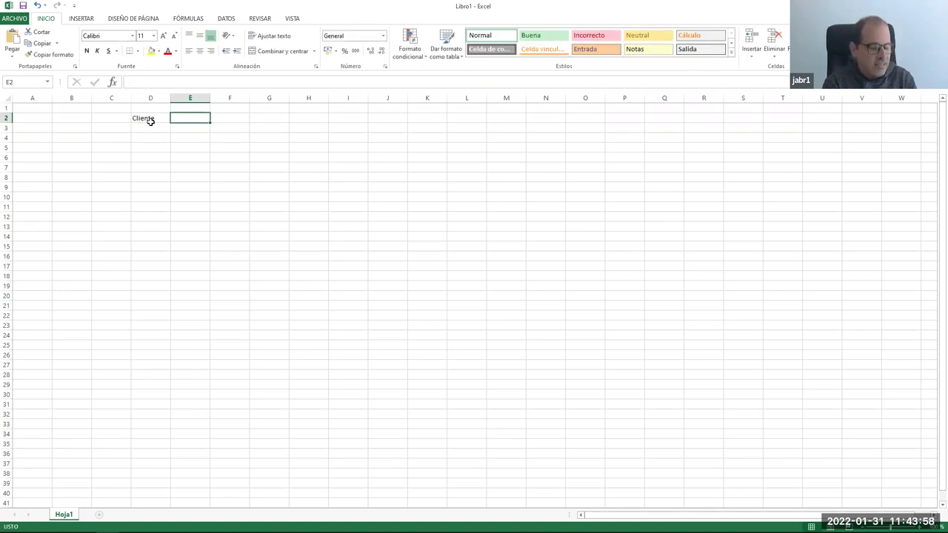
pyautogui.write('Fecha')
pyautogui.press('Tab')
pyautogui.write('Impor')
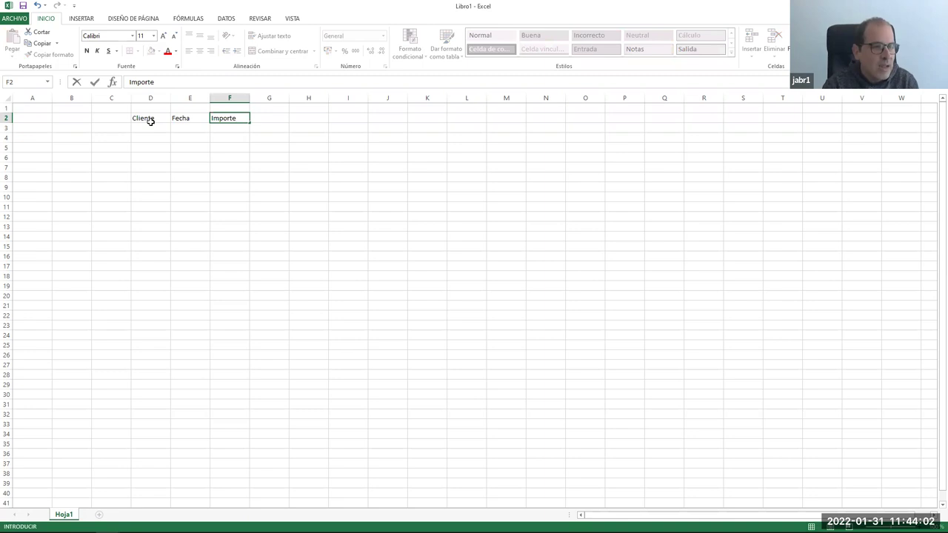
pyautogui.press('Tab')
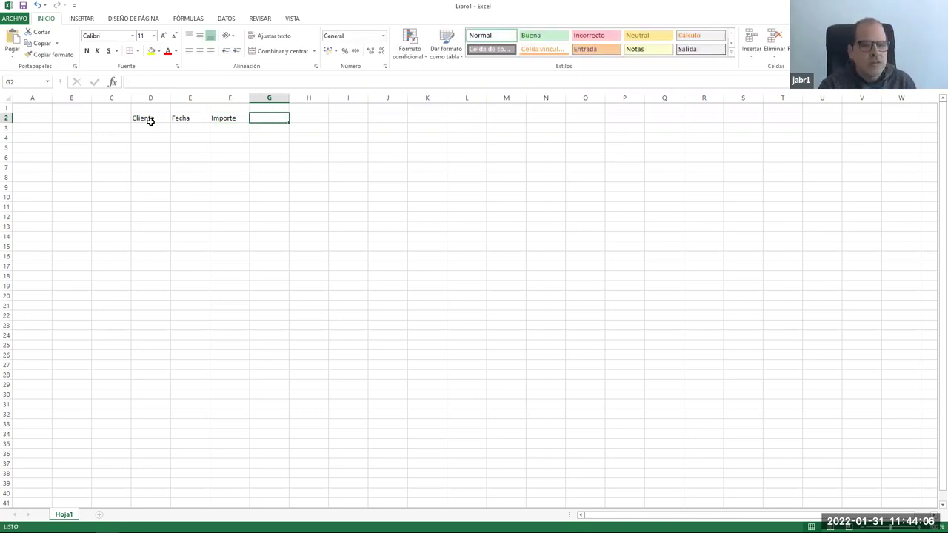
# Enter Cocacola, 01/05/2021 and 50 across D3:F3.
pyautogui.click(142, 130)
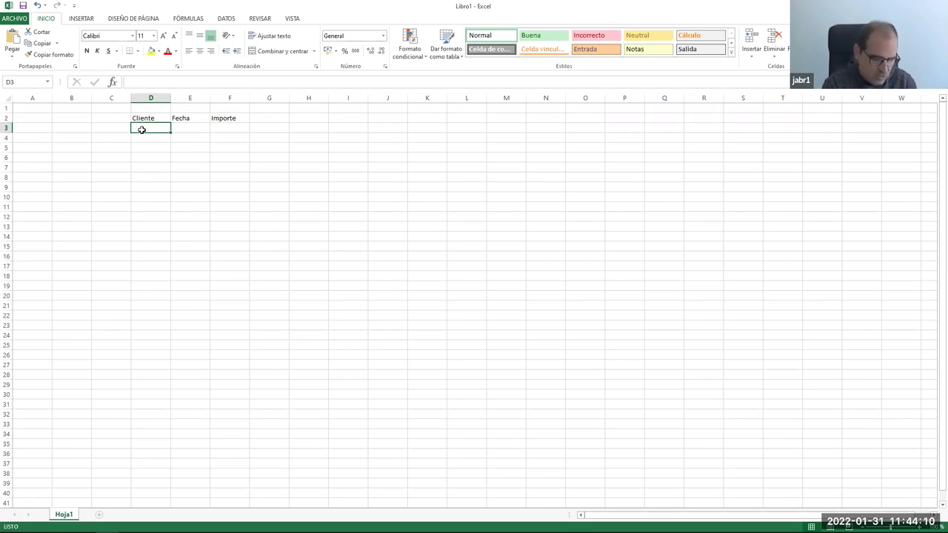
pyautogui.write('Cocacola')
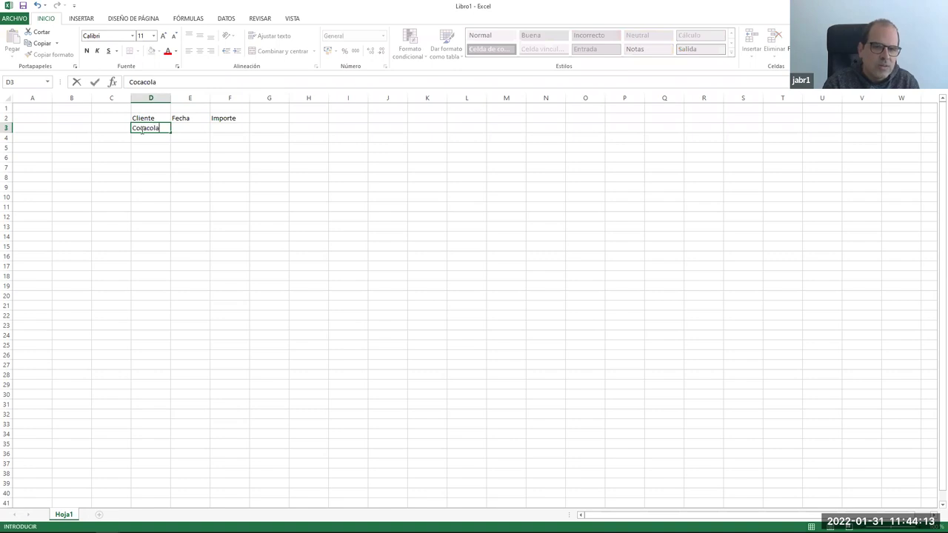
pyautogui.press('Tab')
pyautogui.write('01/05/2021')
pyautogui.press('Tab')
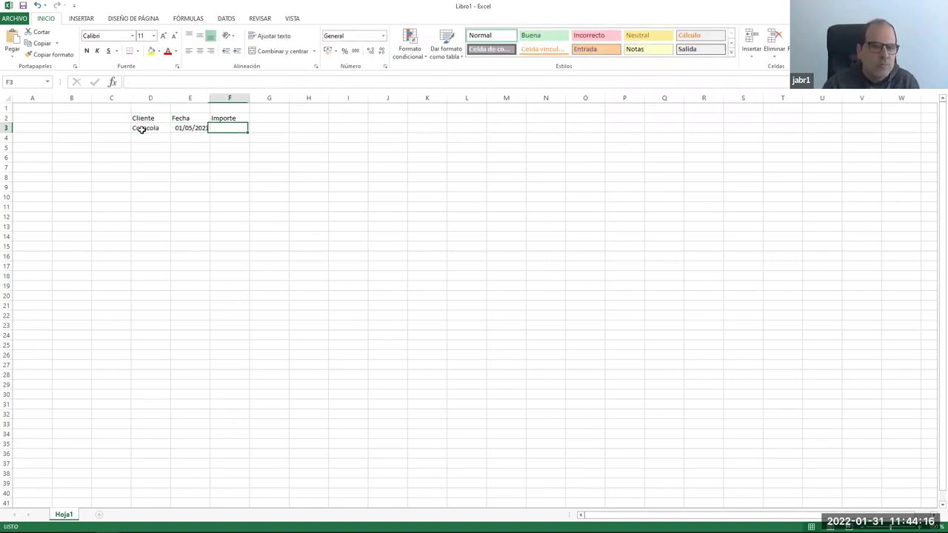
pyautogui.write('50')
pyautogui.press('Return')
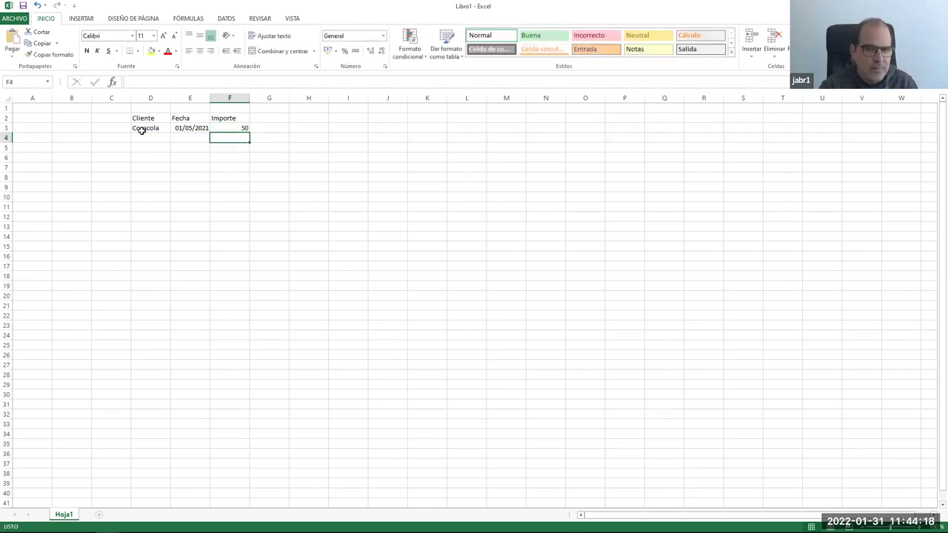
pyautogui.moveTo(184, 128)
pyautogui.mouseDown()
pyautogui.moveTo(165, 324)
pyautogui.moveTo(197, 315)
pyautogui.mouseUp()
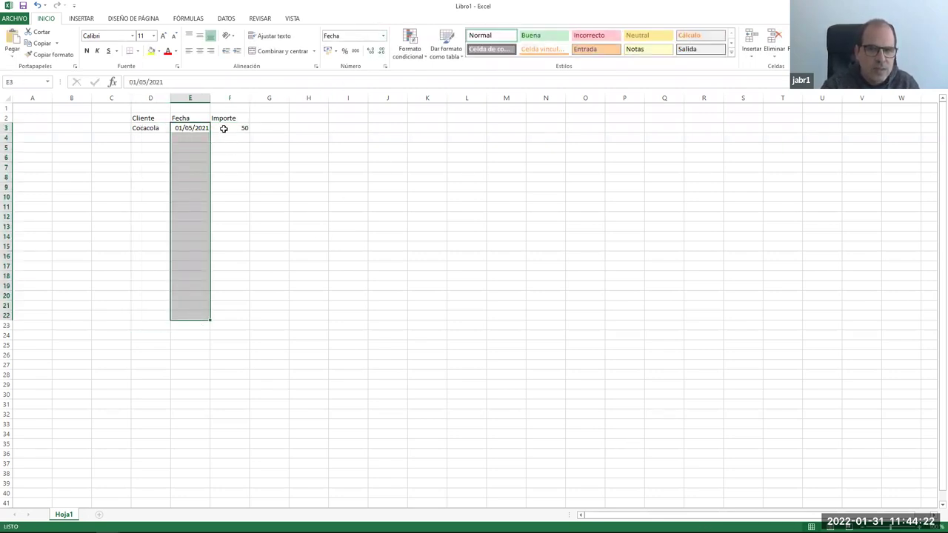
# Format the Importe cells from F3 down as euro currency (Moneda).
pyautogui.moveTo(223, 127); pyautogui.dragTo(230, 345)
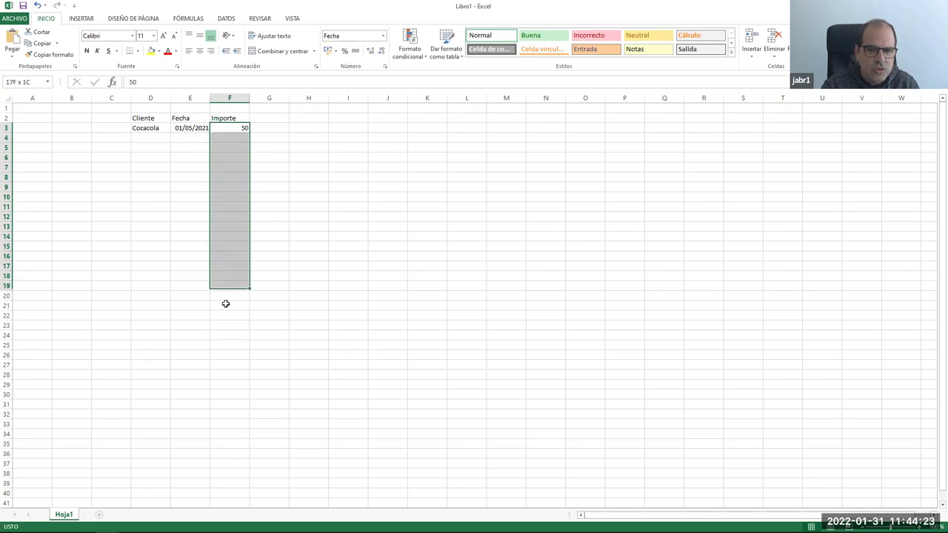
pyautogui.click(328, 51)
pyautogui.click(309, 147)
# Enter Fruteria, 05/02/2021 and 100 in row 4, then select D4:F4.
pyautogui.click(154, 137)
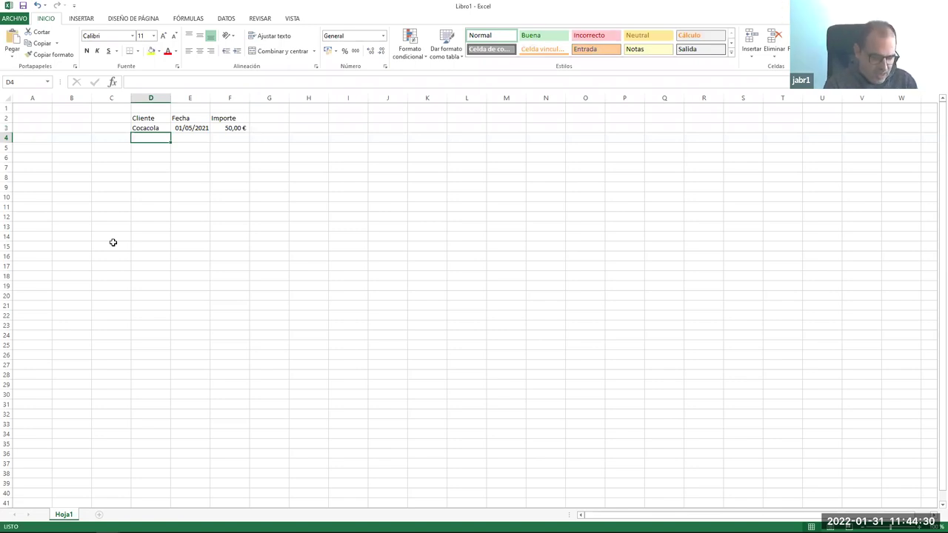
pyautogui.write('Fruta')
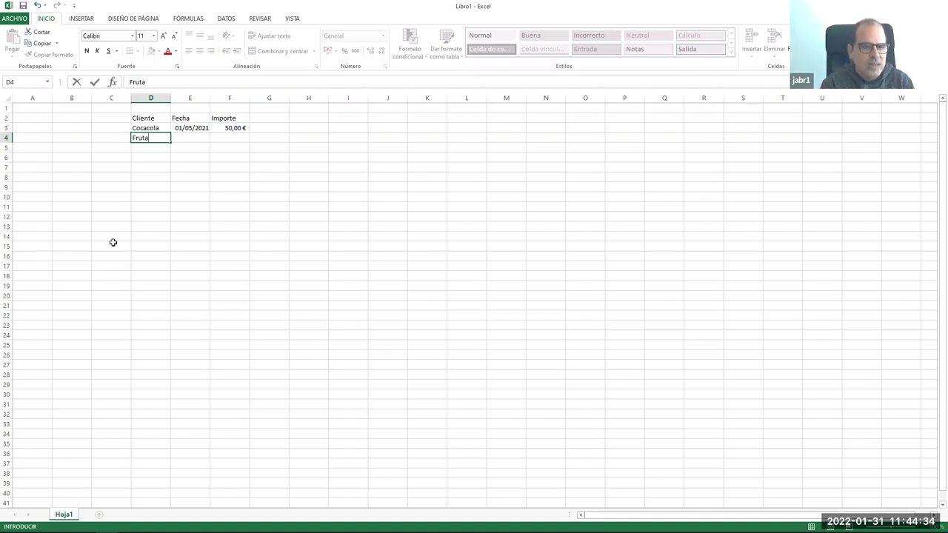
pyautogui.press('BackSpace')
pyautogui.write('eria')
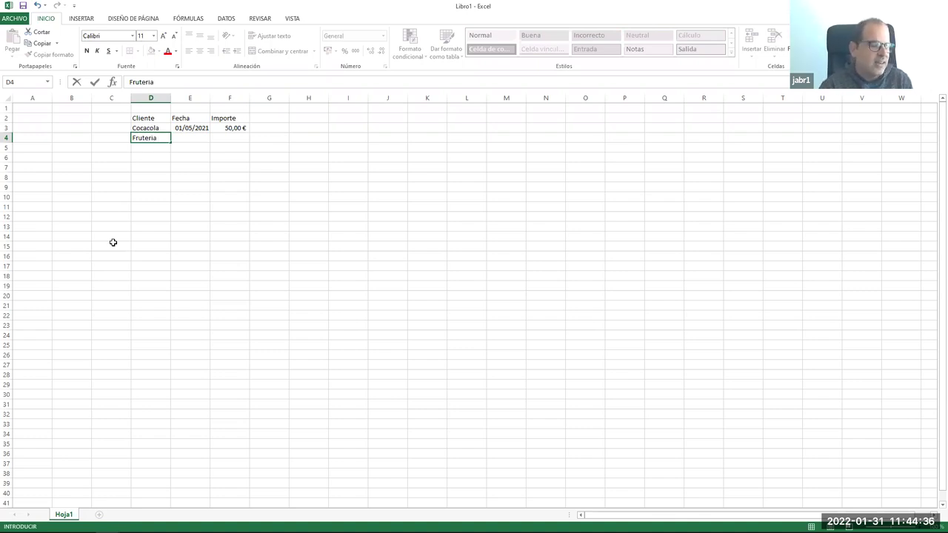
pyautogui.moveTo(187, 129); pyautogui.dragTo(185, 135)
pyautogui.click(185, 138)
pyautogui.write('05/02/2021')
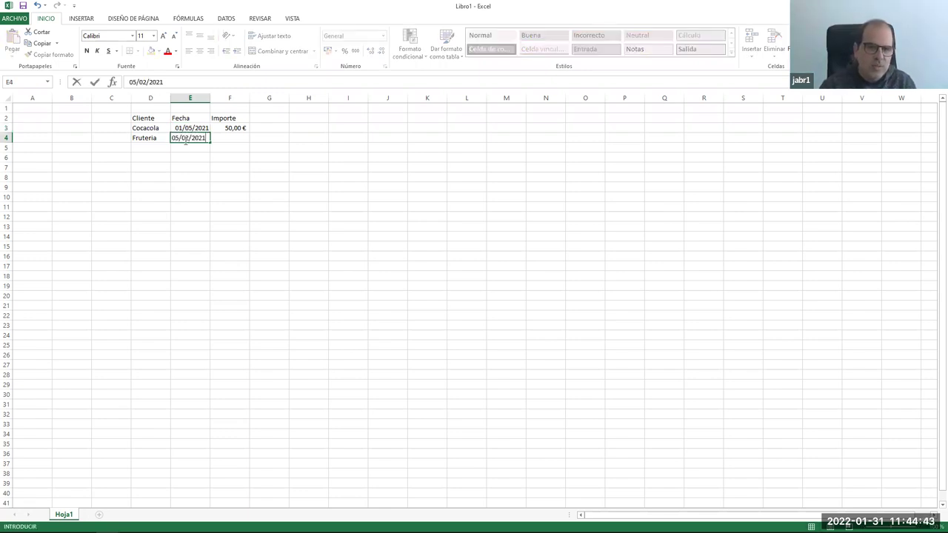
pyautogui.press('Tab')
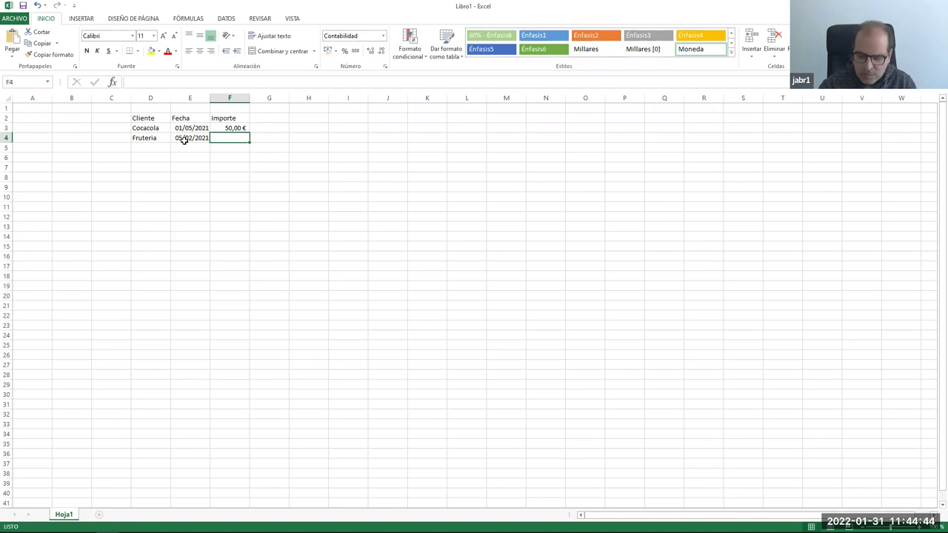
pyautogui.write('10')
pyautogui.press('Return')
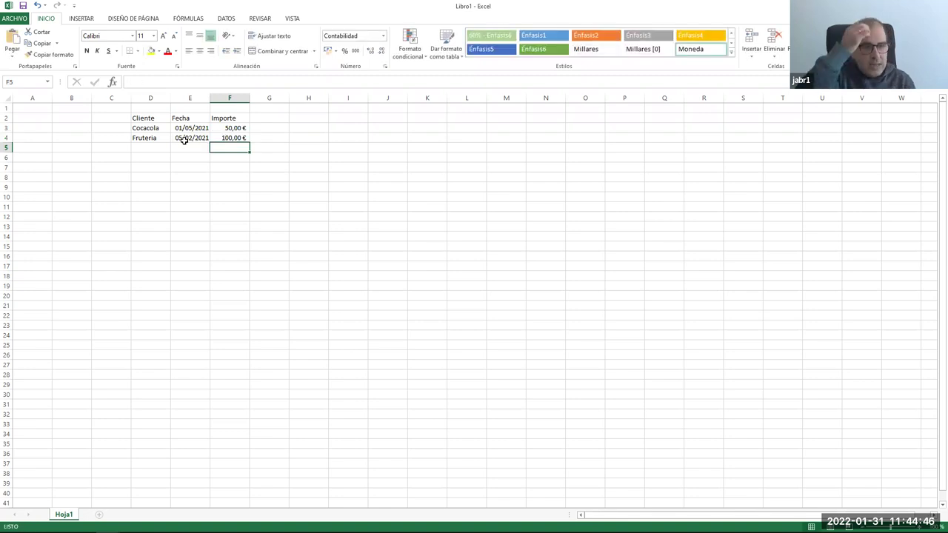
pyautogui.moveTo(141, 139); pyautogui.dragTo(229, 139)
# Copy the Fruteria row D4:F4 into rows 5, 6, 7 and 8.
pyautogui.hotkey('ctrl', 'c')
pyautogui.click(144, 153)
pyautogui.hotkey('ctrl', 'v')
pyautogui.click(143, 159)
pyautogui.hotkey('ctrl', 'v')
pyautogui.click(142, 168)
pyautogui.hotkey('ctrl', 'v')
pyautogui.click(146, 178)
pyautogui.hotkey('ctrl', 'v')
# Click empty cells around the table and scroll back up to the top.
pyautogui.click(151, 206)
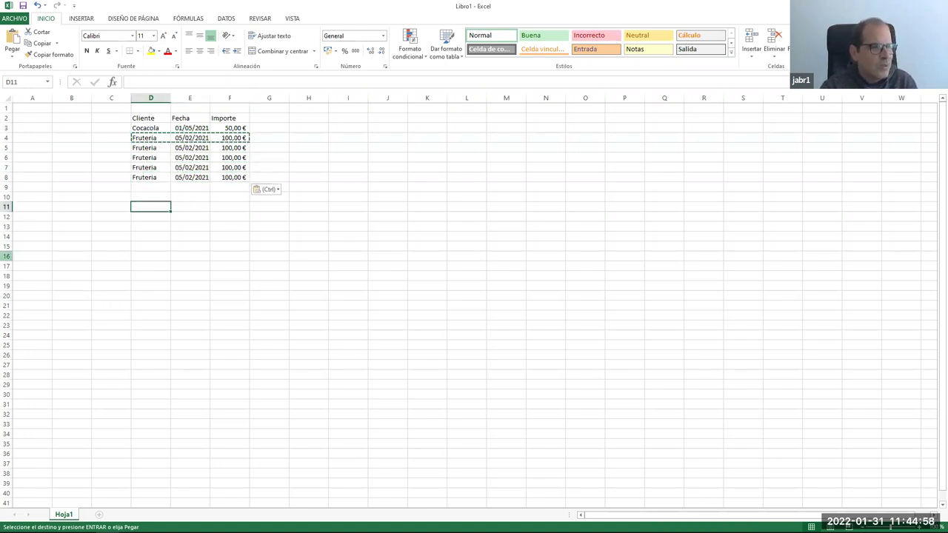
pyautogui.click(118, 177)
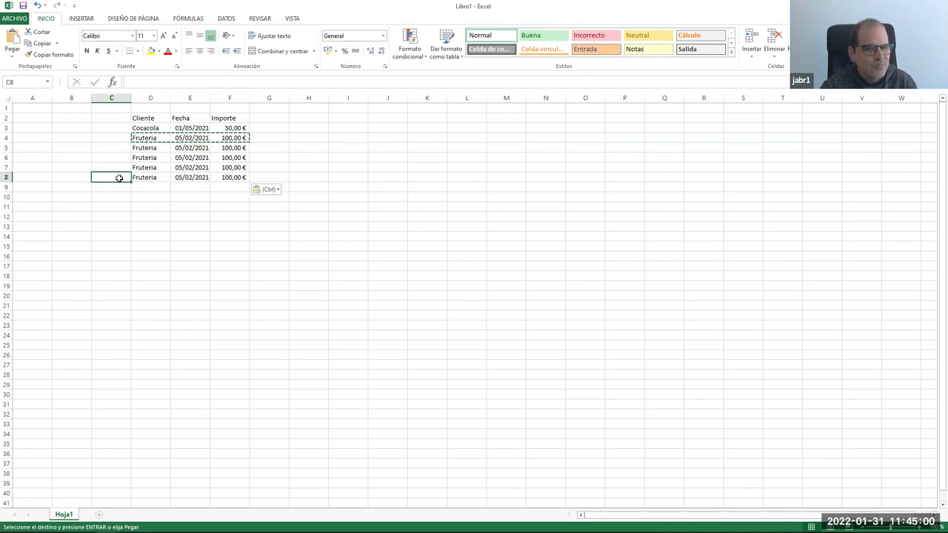
pyautogui.click(325, 140)
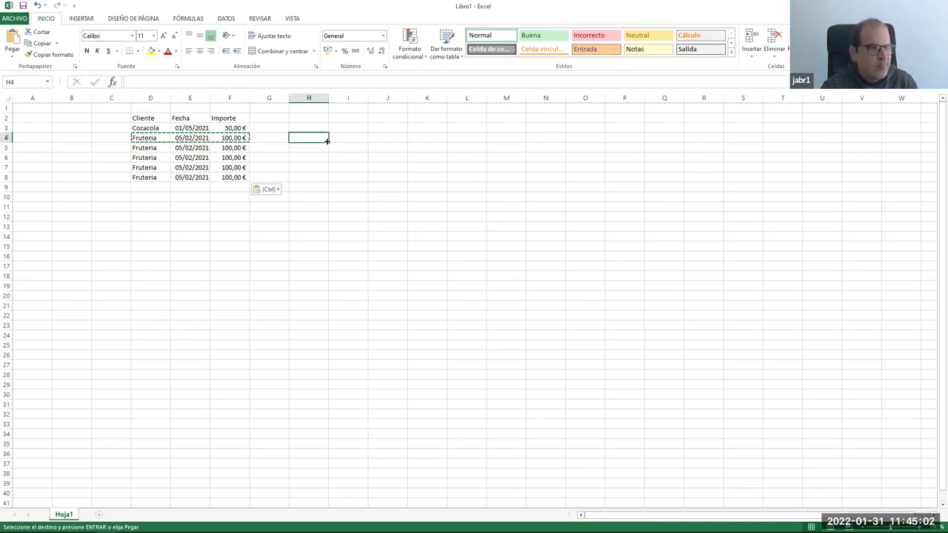
pyautogui.click(296, 188)
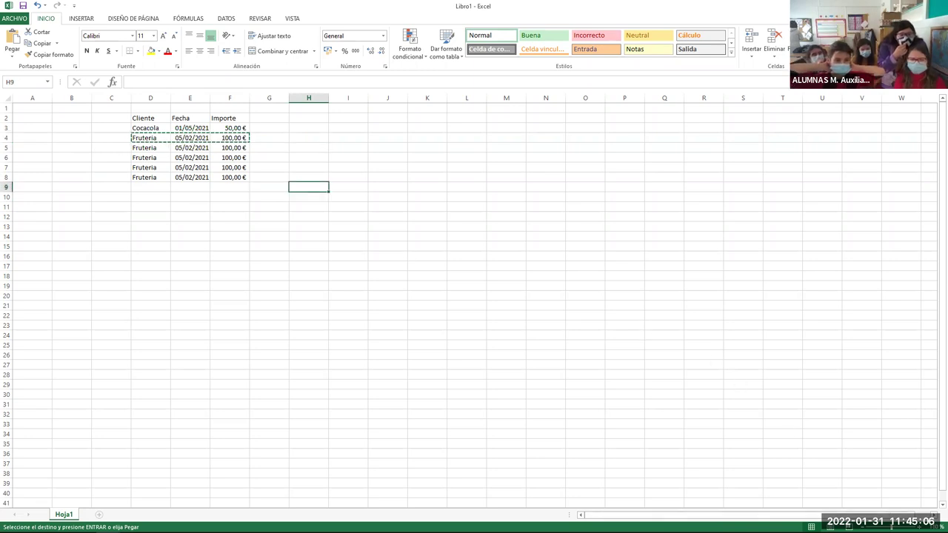
pyautogui.keyDown('ctrl'); pyautogui.scroll(1, 474, 296); pyautogui.keyUp('ctrl')
pyautogui.keyDown('ctrl'); pyautogui.scroll(1, 474, 296); pyautogui.keyUp('ctrl')
pyautogui.keyDown('ctrl'); pyautogui.scroll(1, 822, 386); pyautogui.keyUp('ctrl')
pyautogui.keyDown('ctrl'); pyautogui.scroll(1, 822, 386); pyautogui.keyUp('ctrl')
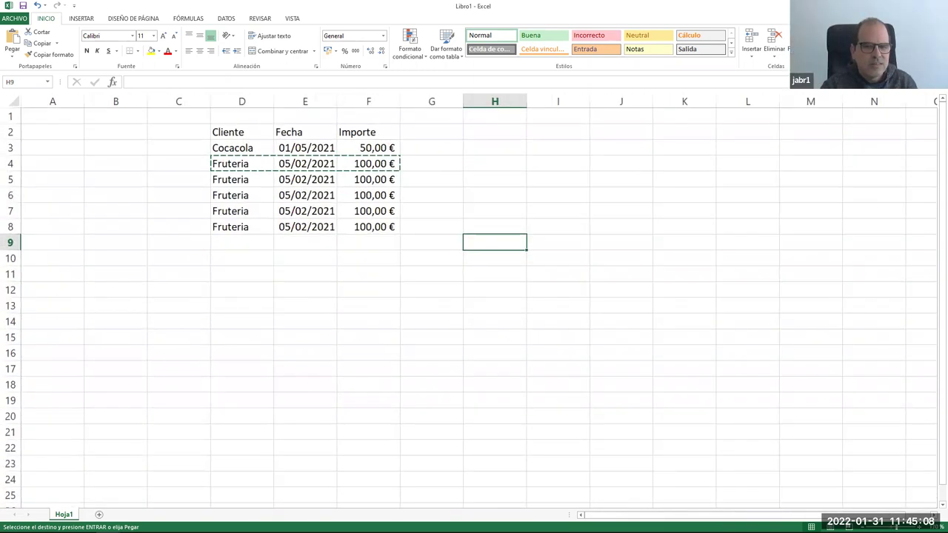
pyautogui.keyDown('ctrl'); pyautogui.scroll(1, 821, 386); pyautogui.keyUp('ctrl')
pyautogui.scroll(1, 822, 386)
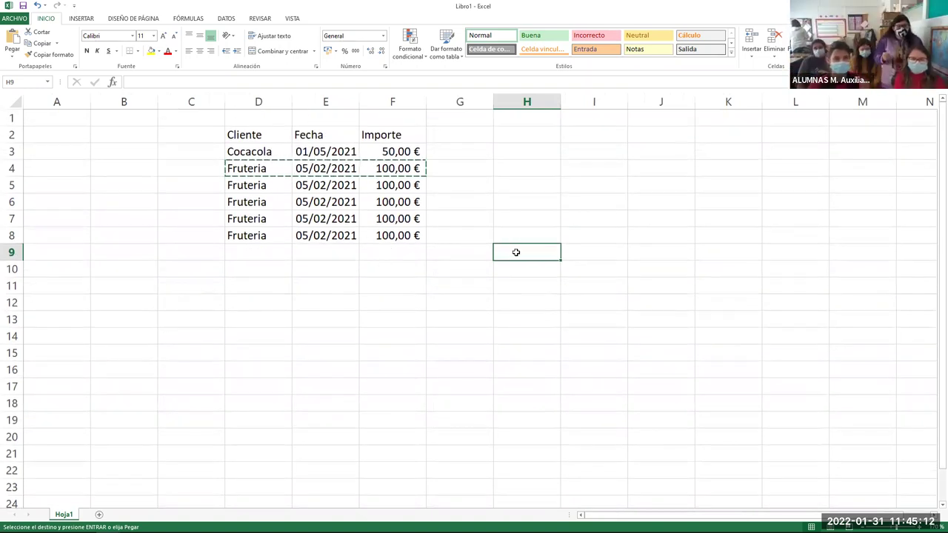
# Change row 5 to Supermecado with an amount of 200.
pyautogui.click(548, 300)
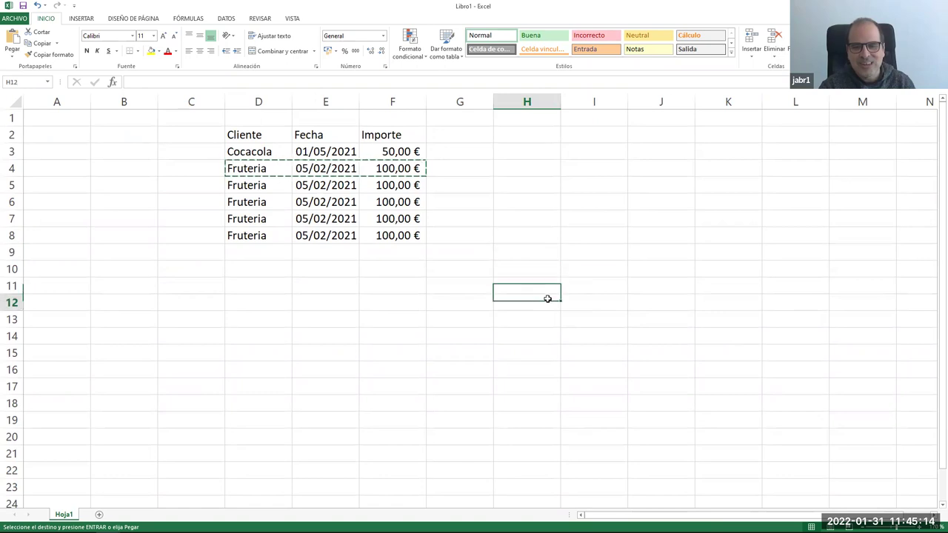
pyautogui.doubleClick(241, 184)
pyautogui.doubleClick(241, 184)
pyautogui.write('Supermer')
pyautogui.press('BackSpace')
pyautogui.write('cado')
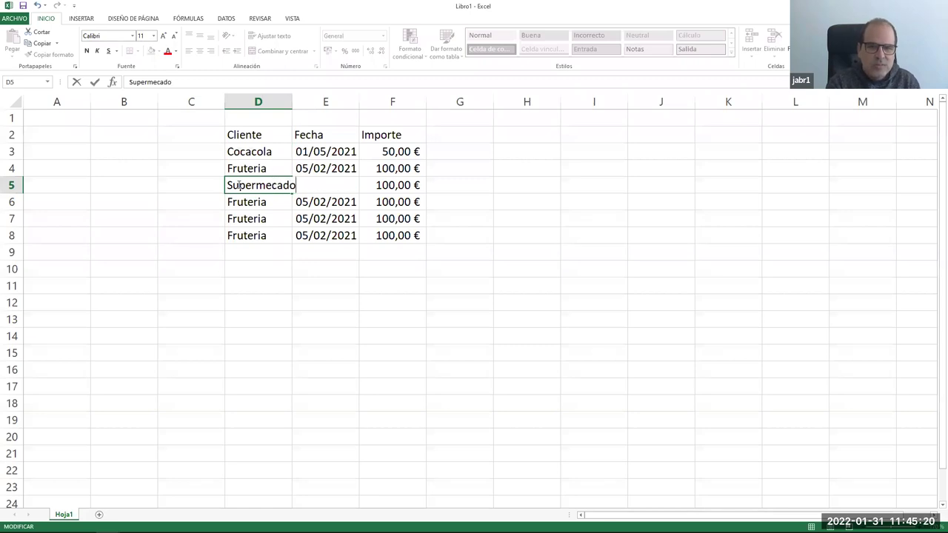
pyautogui.click(372, 188)
pyautogui.doubleClick(377, 187)
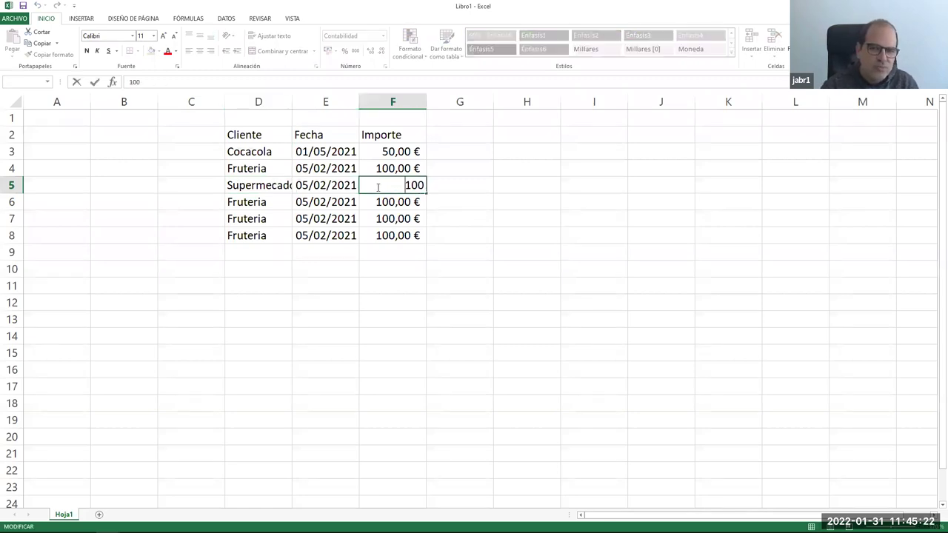
pyautogui.press('Delete')
pyautogui.write('2')
pyautogui.press('Return')
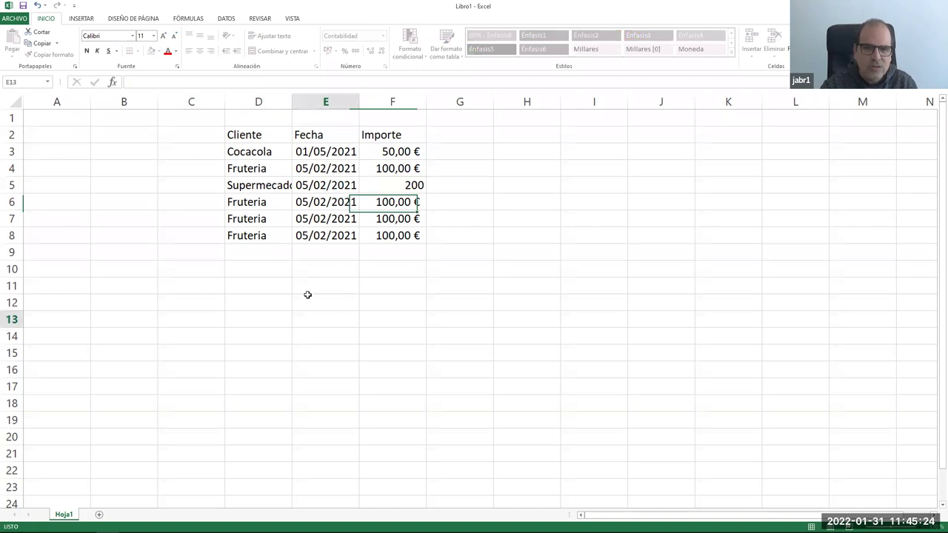
pyautogui.click(274, 218)
# Change row 6 to Lavanderia with an amount of 250.
pyautogui.click(270, 201)
pyautogui.doubleClick(244, 202)
pyautogui.press('Home')
pyautogui.write('Lavanderia')
pyautogui.press('Delete')
pyautogui.press('Delete')
pyautogui.press('Delete')
pyautogui.press('Delete')
pyautogui.press('Delete')
pyautogui.press('Delete')
pyautogui.click(398, 202)
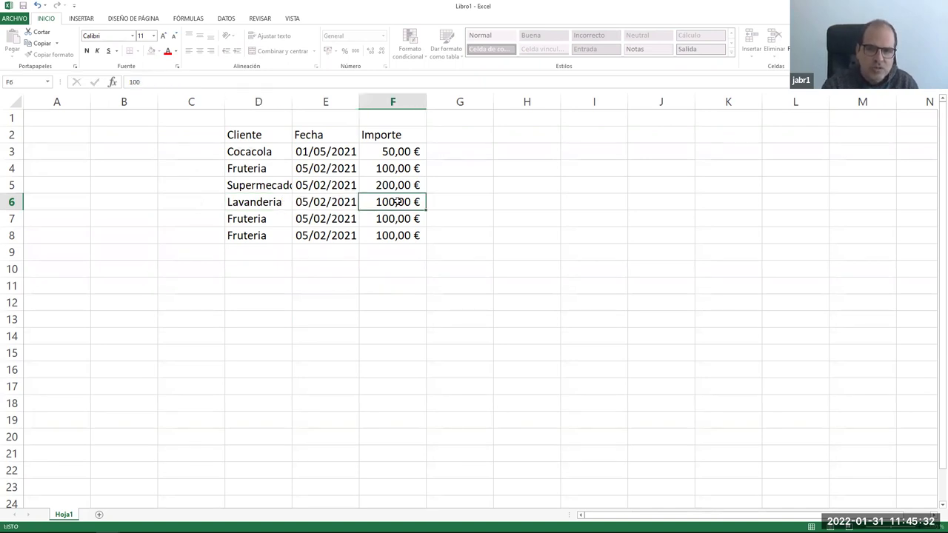
pyautogui.doubleClick(398, 201)
pyautogui.write('25')
pyautogui.press('Escape')
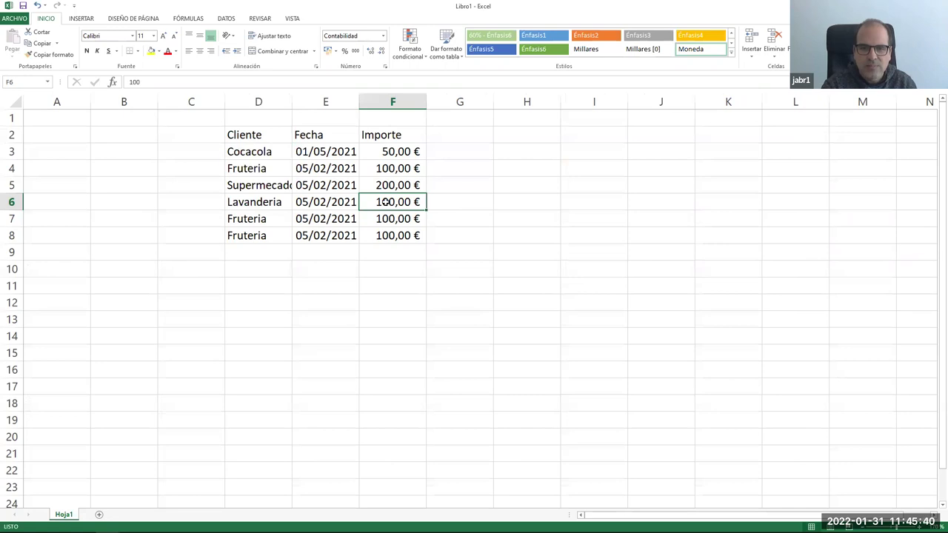
pyautogui.doubleClick(385, 201)
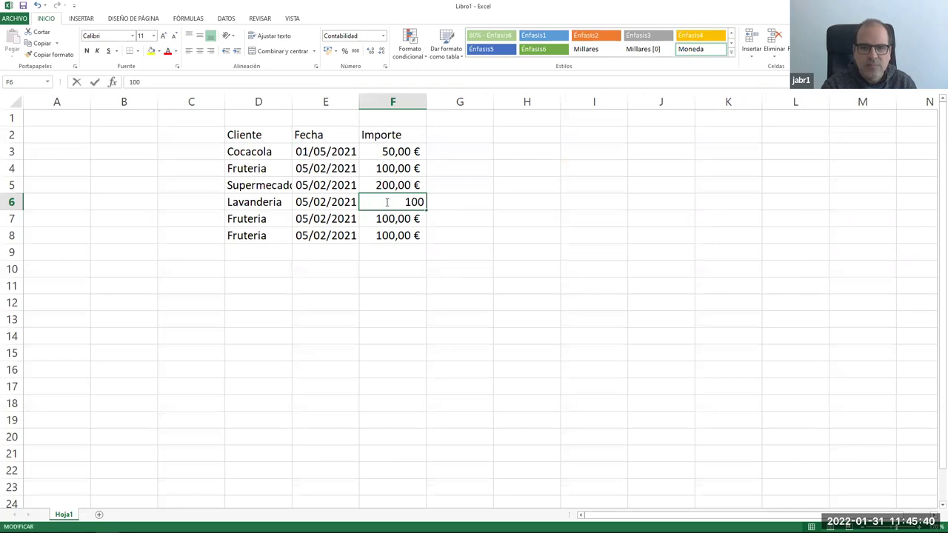
pyautogui.write('250')
pyautogui.press('Delete')
pyautogui.press('Delete')
pyautogui.press('Delete')
pyautogui.hotkey('ctrl', 'Return')
pyautogui.press('Return')
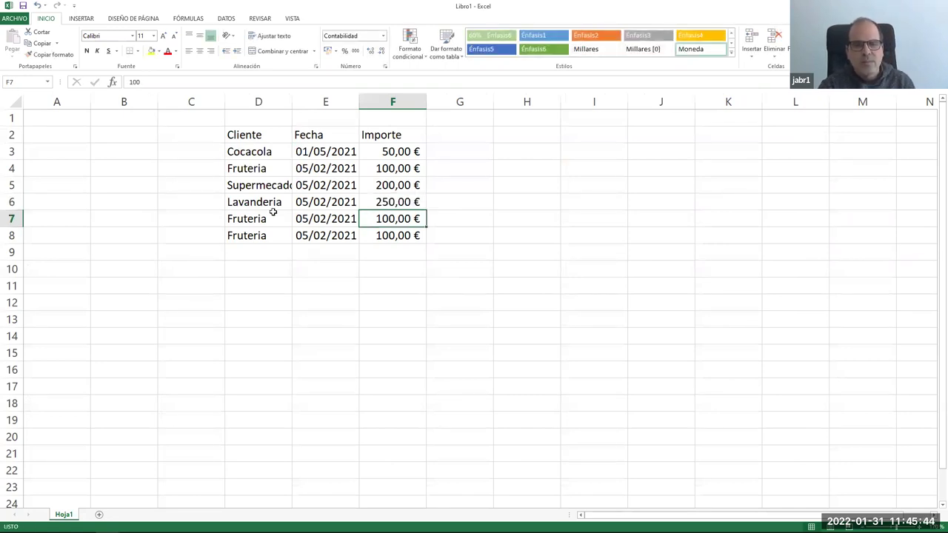
# Correct the dates in E7 and E8 to 08/02/2021 and 09/02/2021.
pyautogui.doubleClick(331, 219)
pyautogui.click(308, 219)
pyautogui.press('BackSpace')
pyautogui.write('8')
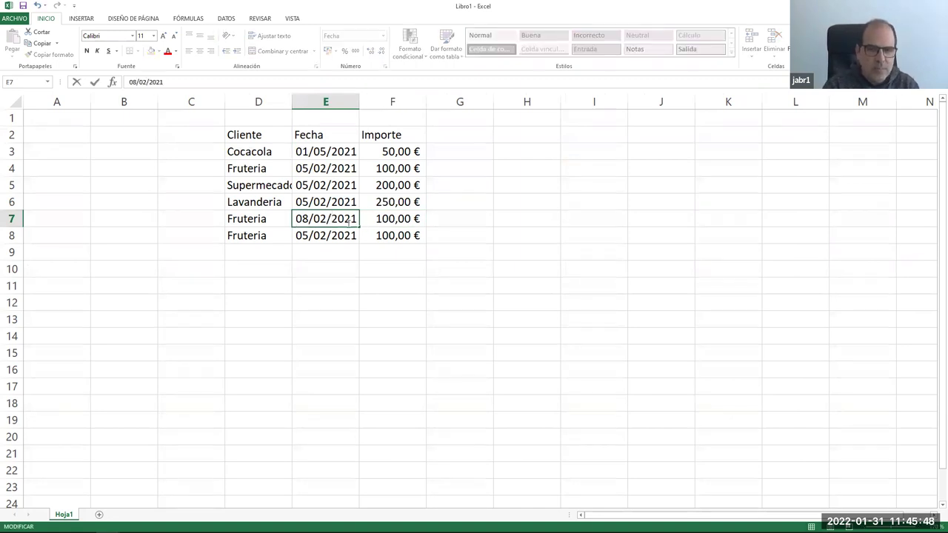
pyautogui.doubleClick(308, 236)
pyautogui.press('BackSpace')
pyautogui.write('9')
pyautogui.click(376, 320)
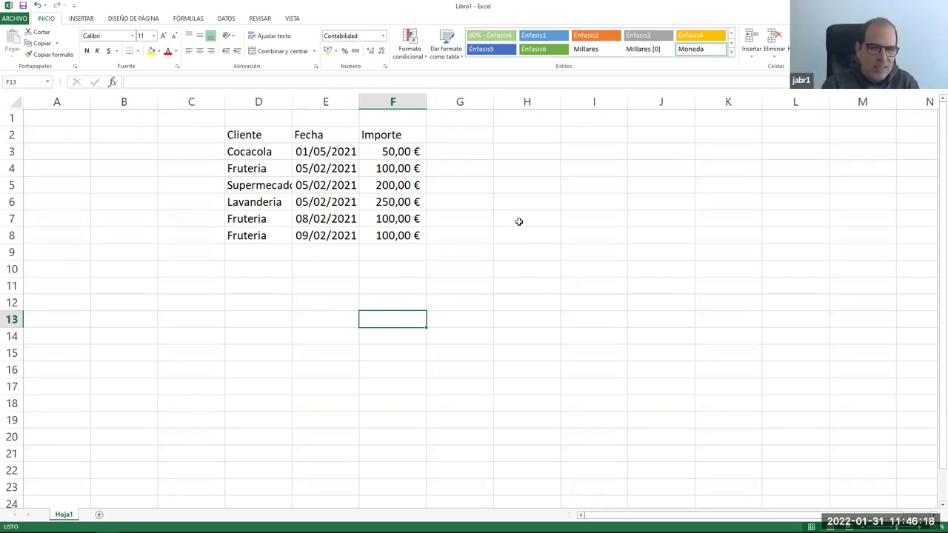
# Label H12 'Total Gastado', autofit column H, and begin a formula in I12.
pyautogui.click(530, 151)
pyautogui.write('Total')
pyautogui.press('BackSpace')
pyautogui.press('BackSpace')
pyautogui.press('BackSpace')
pyautogui.press('BackSpace')
pyautogui.press('BackSpace')
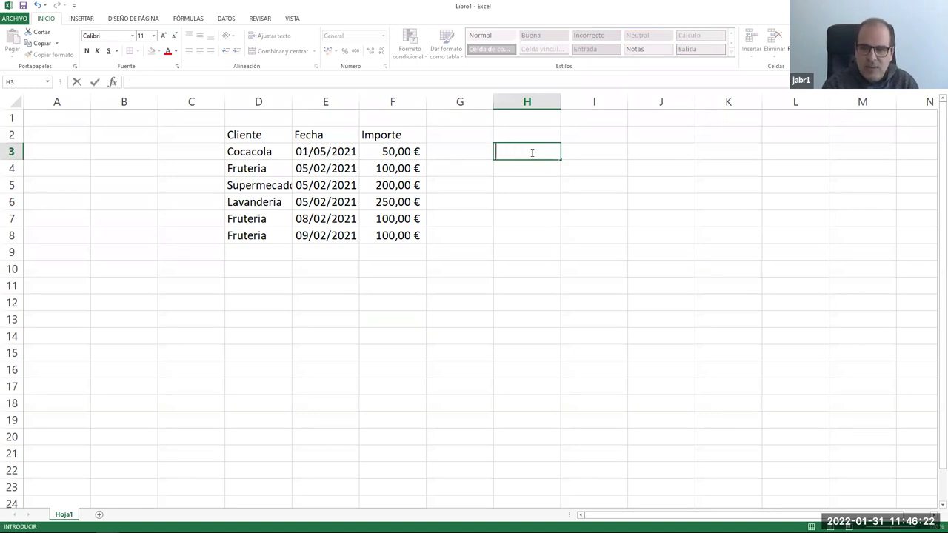
pyautogui.click(521, 306)
pyautogui.write('Total Gastado')
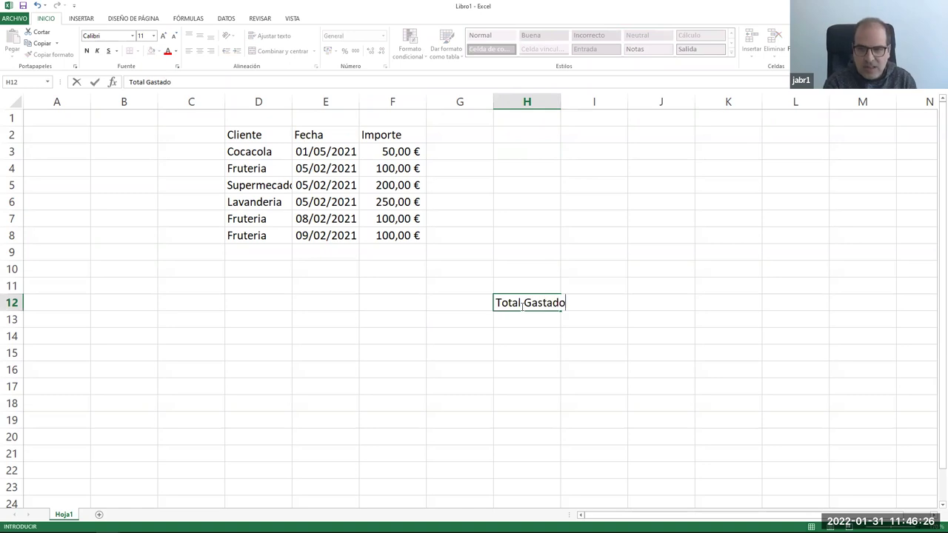
pyautogui.click(566, 101)
pyautogui.doubleClick(560, 102)
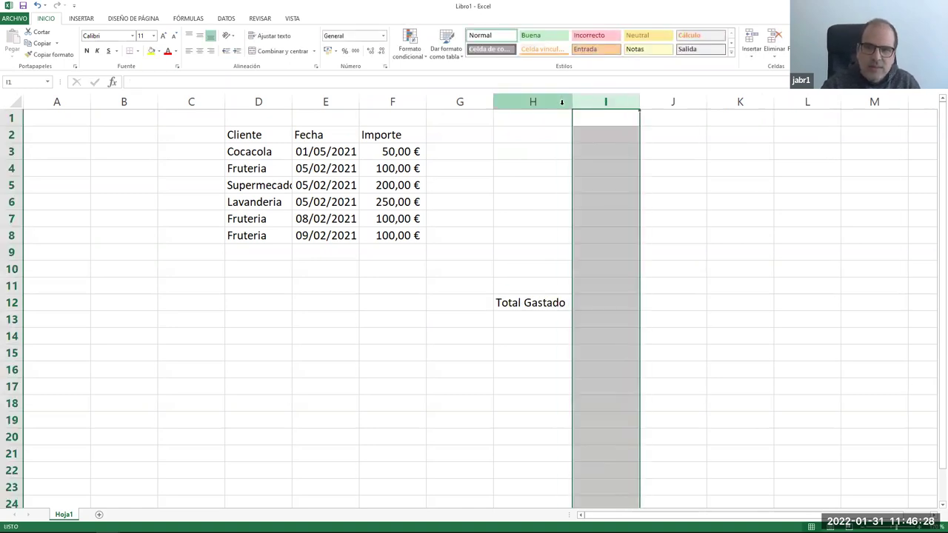
pyautogui.click(584, 303)
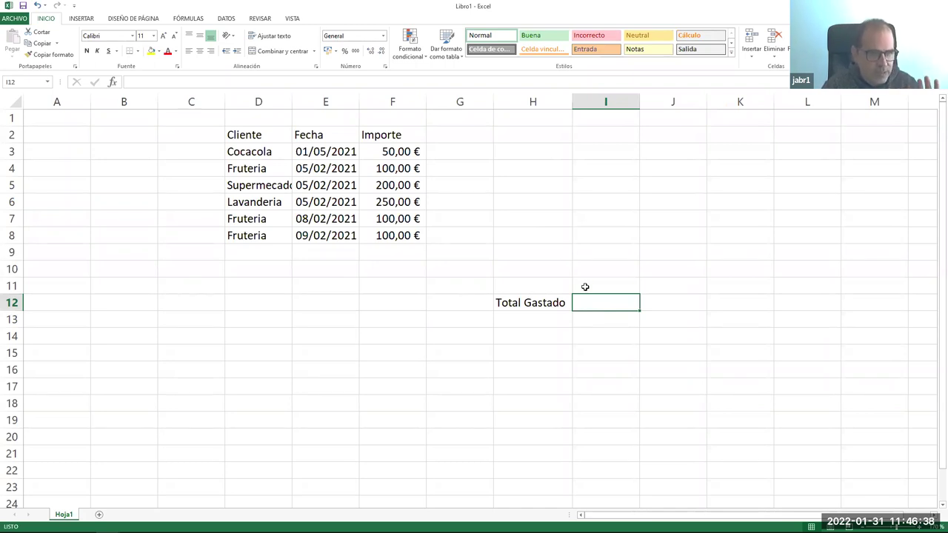
pyautogui.click(148, 85)
# Enter =F3+F4+F5+F6+F7+F8+F9+F10 in I12 beside Total Gastado, giving 800,00 €.
pyautogui.write('=')
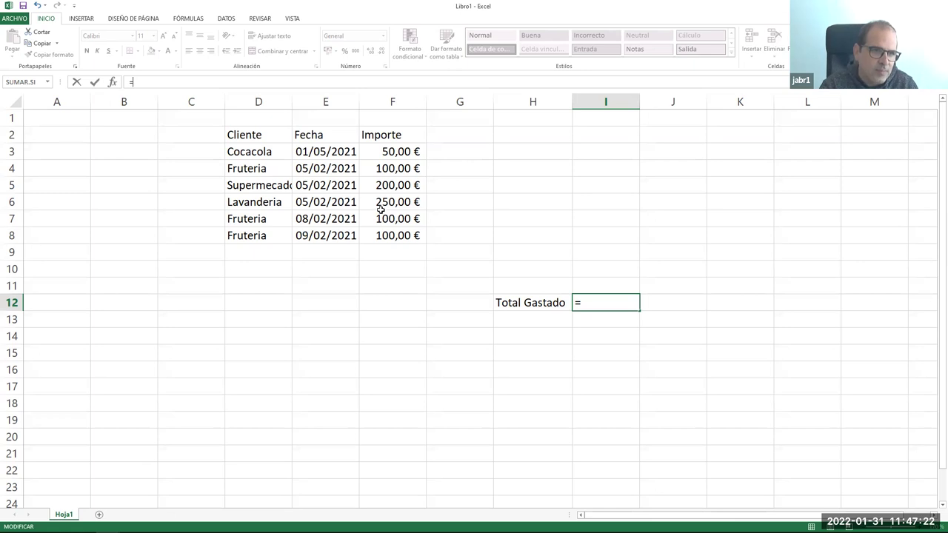
pyautogui.click(389, 152)
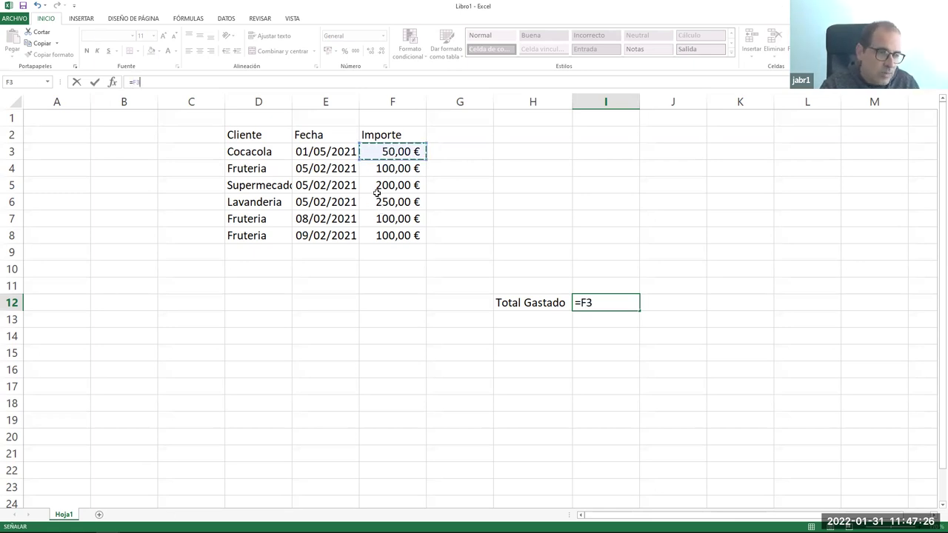
pyautogui.write('+')
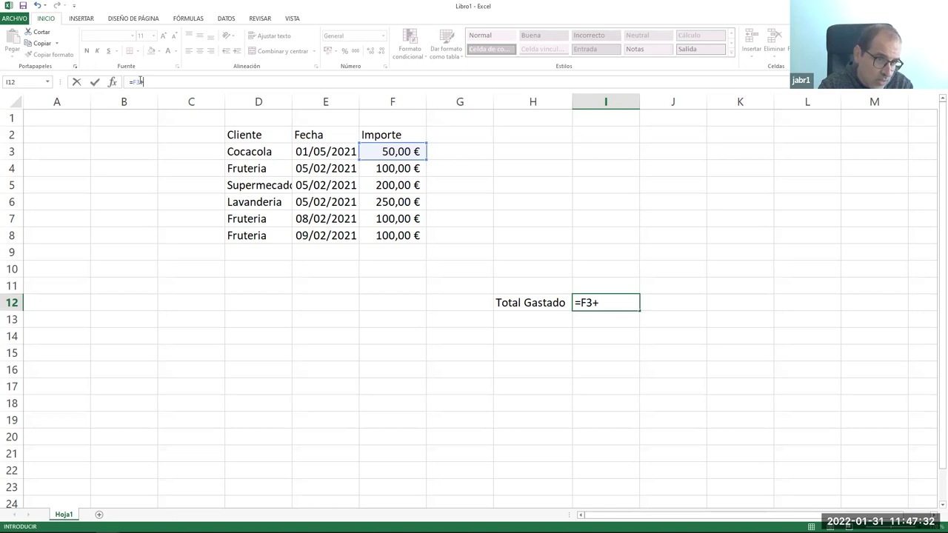
pyautogui.click(383, 168)
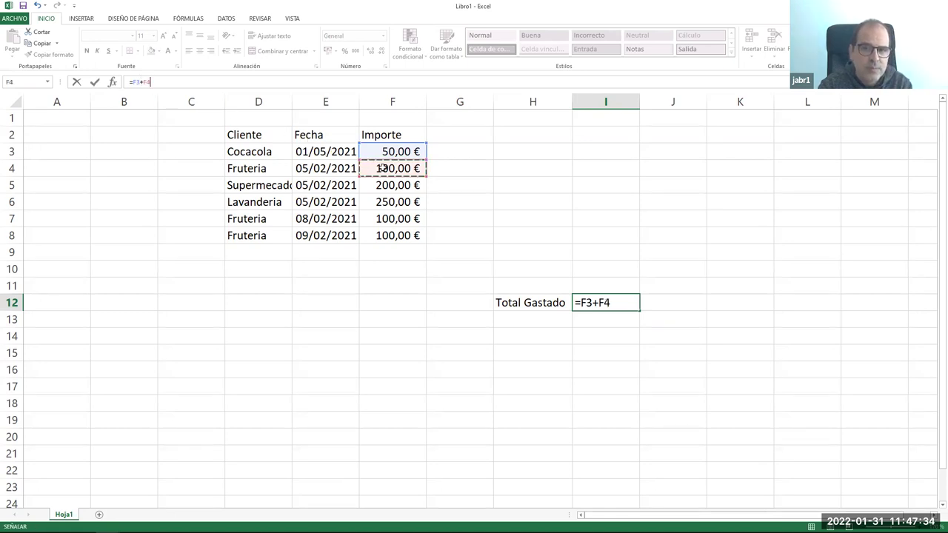
pyautogui.write('+')
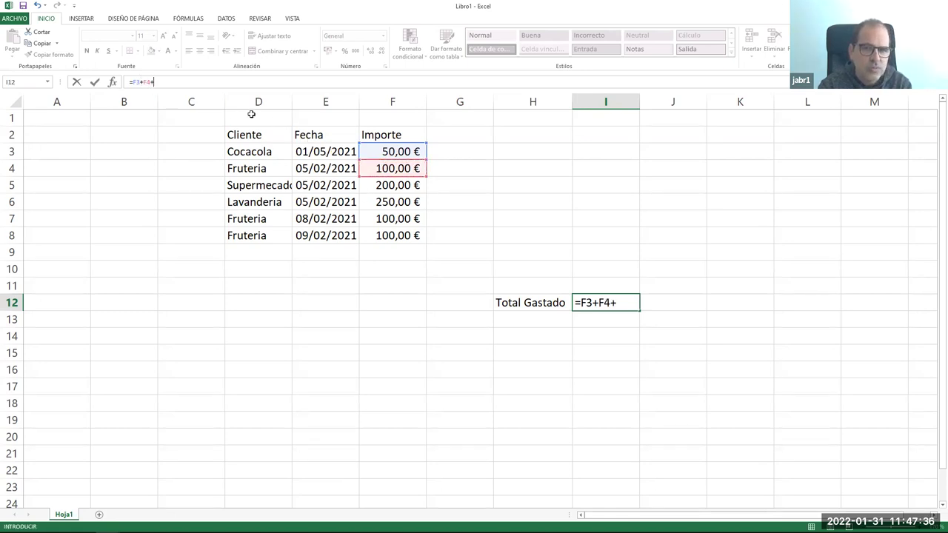
pyautogui.click(383, 185)
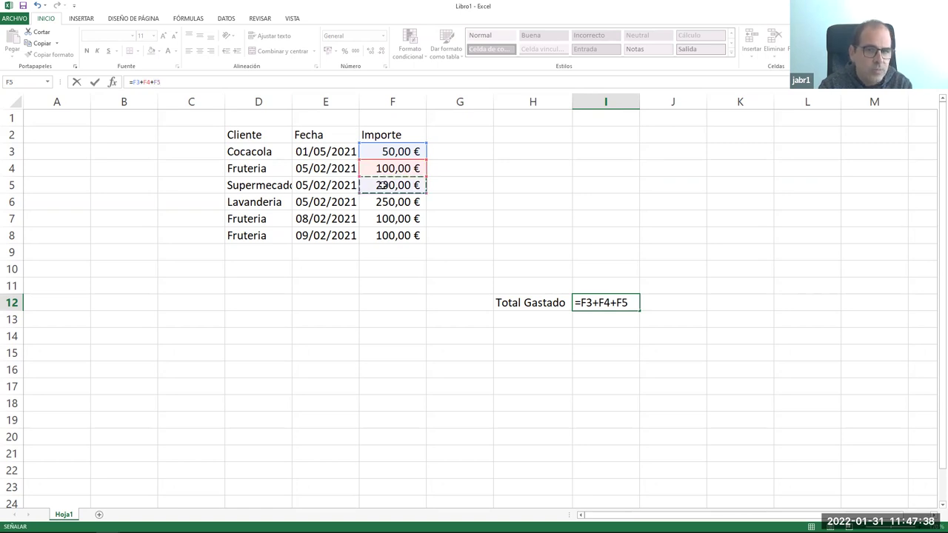
pyautogui.write('+')
pyautogui.click(392, 202)
pyautogui.write('+')
pyautogui.click(397, 219)
pyautogui.write('+')
pyautogui.click(398, 234)
pyautogui.write('+')
pyautogui.click(398, 251)
pyautogui.write('+')
pyautogui.click(401, 269)
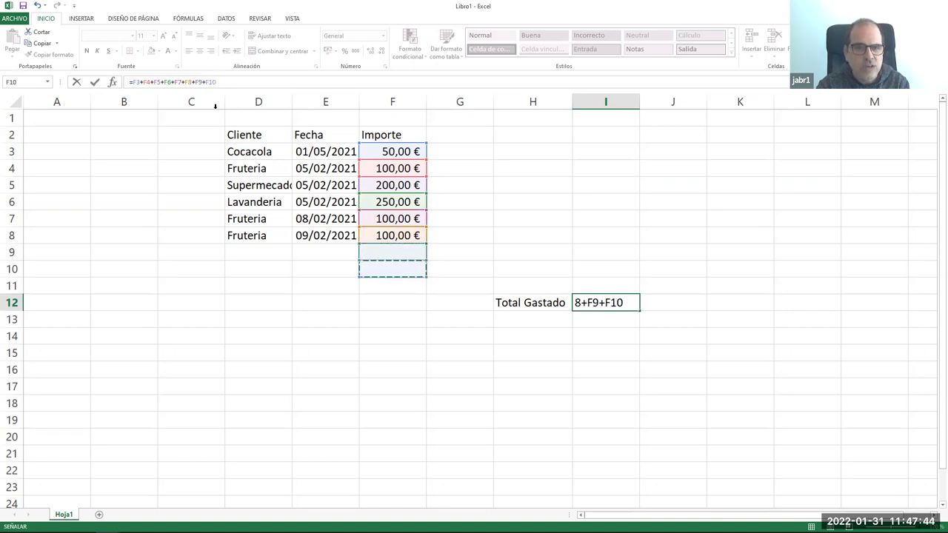
pyautogui.click(94, 83)
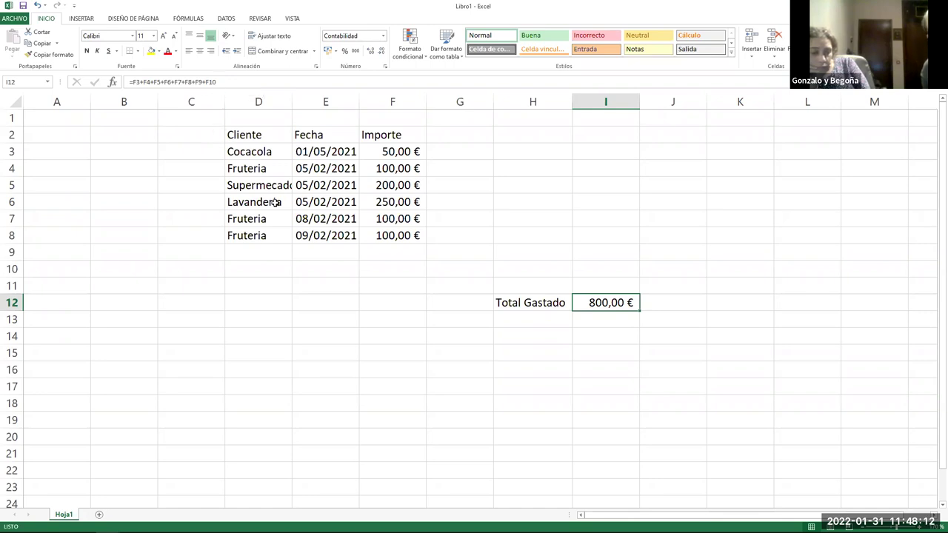
# Change the Cocacola amount in F3 from 50 to 100, raising Total Gastado to 850,00 €.
pyautogui.doubleClick(388, 148)
pyautogui.press('BackSpace')
pyautogui.press('BackSpace')
pyautogui.write('100')
pyautogui.press('Return')
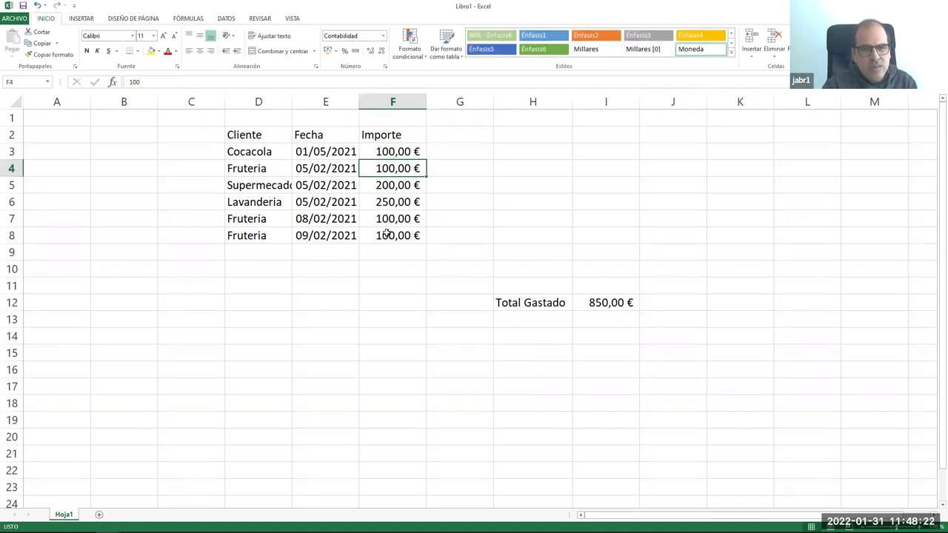
pyautogui.moveTo(260, 235); pyautogui.dragTo(391, 236)
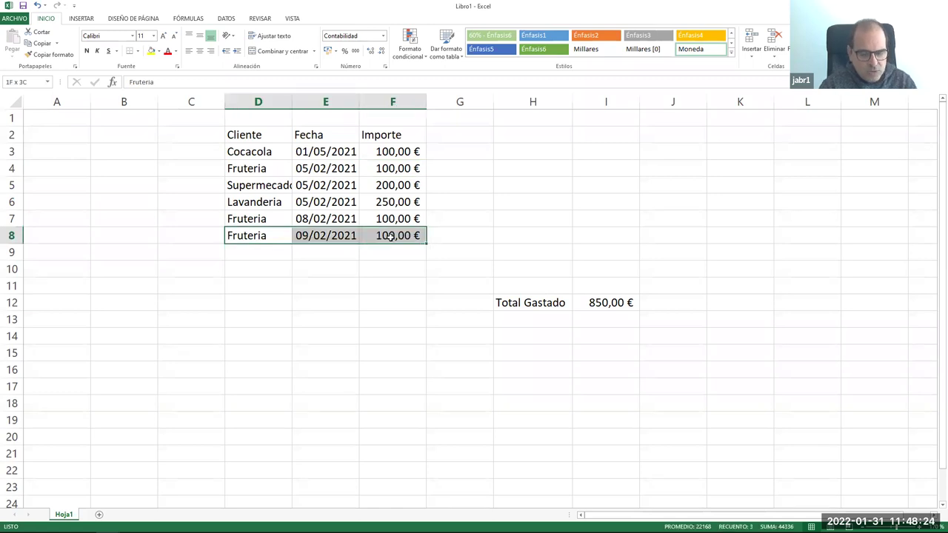
pyautogui.click(271, 253)
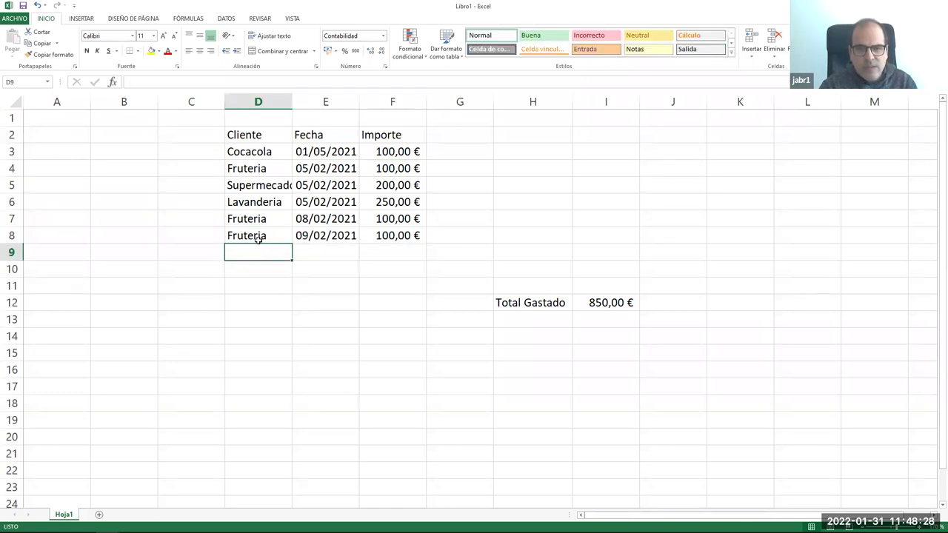
# Add a new expense named 'Cine' in D9.
pyautogui.doubleClick(254, 252)
pyautogui.write('Cine')
pyautogui.hotkey('ctrl', 'Return')
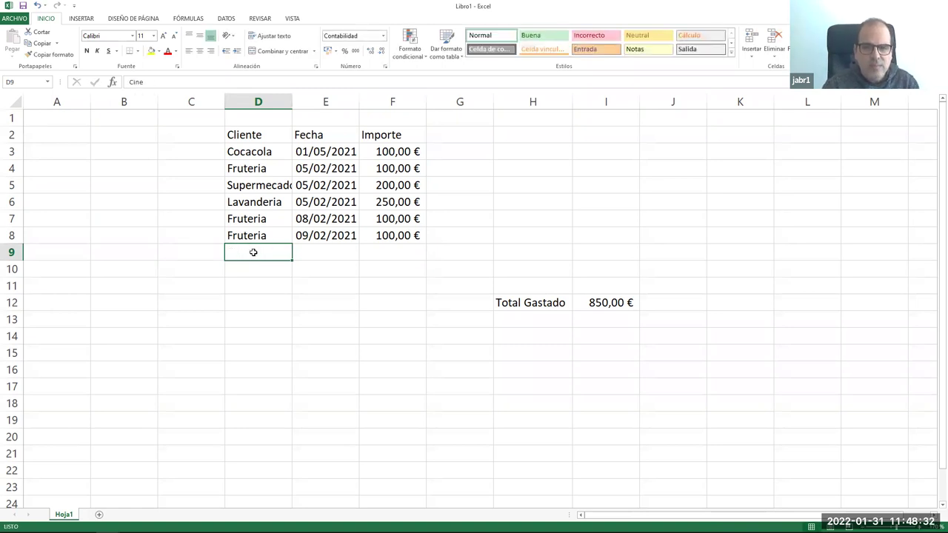
pyautogui.write('Cine')
pyautogui.click(304, 252)
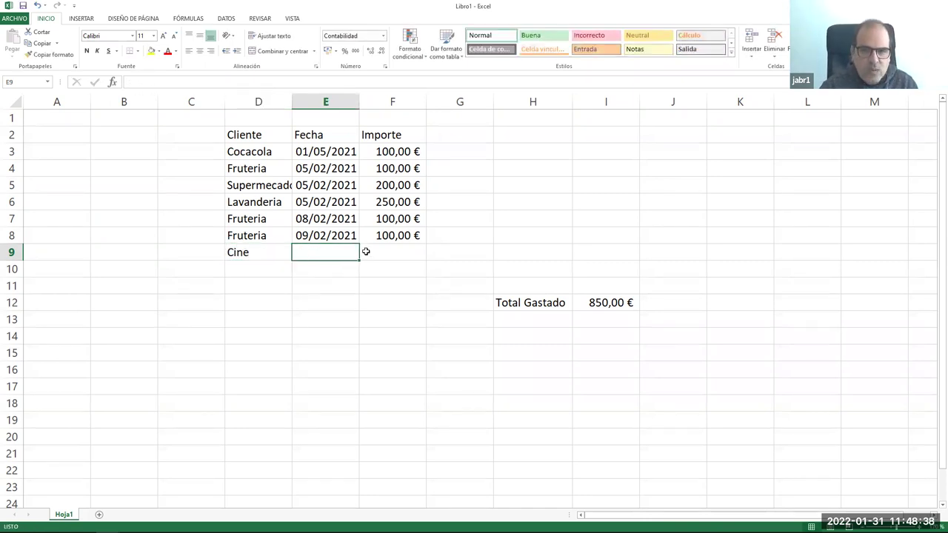
# Enter 50 as the Cine amount in F9, bringing Total Gastado to 900,00 €.
pyautogui.click(366, 252)
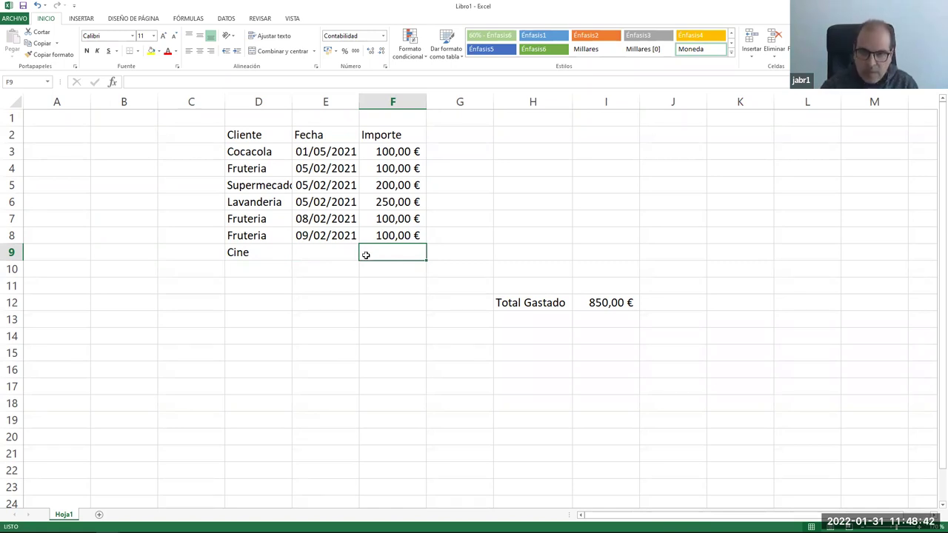
pyautogui.doubleClick(366, 254)
pyautogui.write('50')
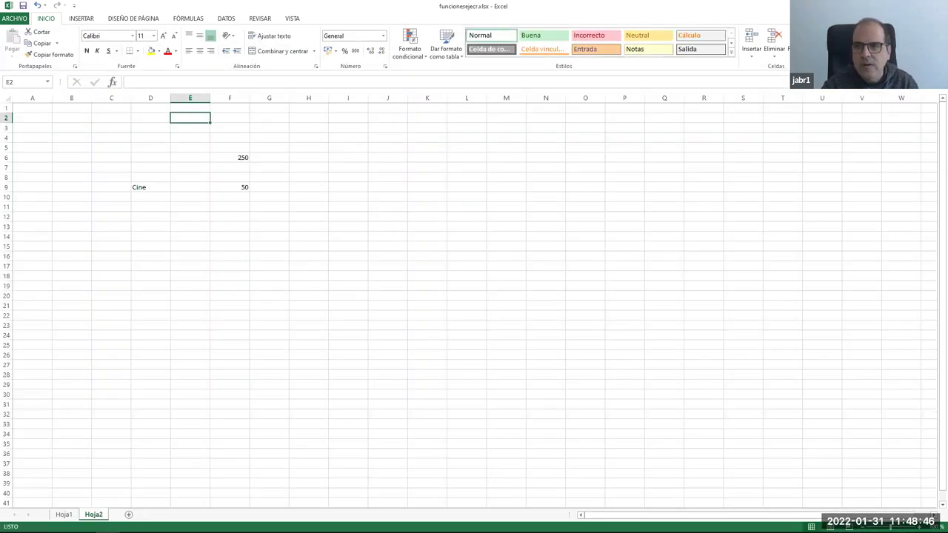
pyautogui.hotkey('alt', 'F4')
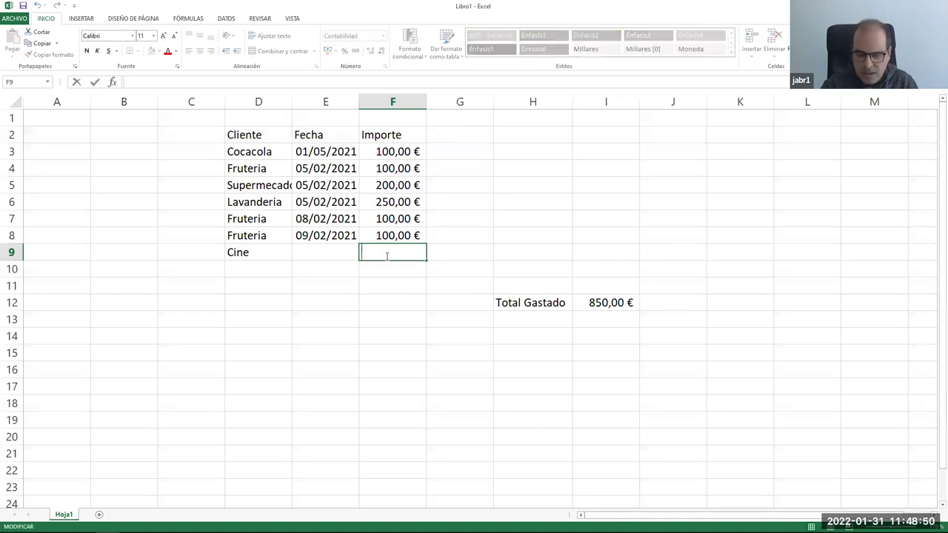
pyautogui.write('50')
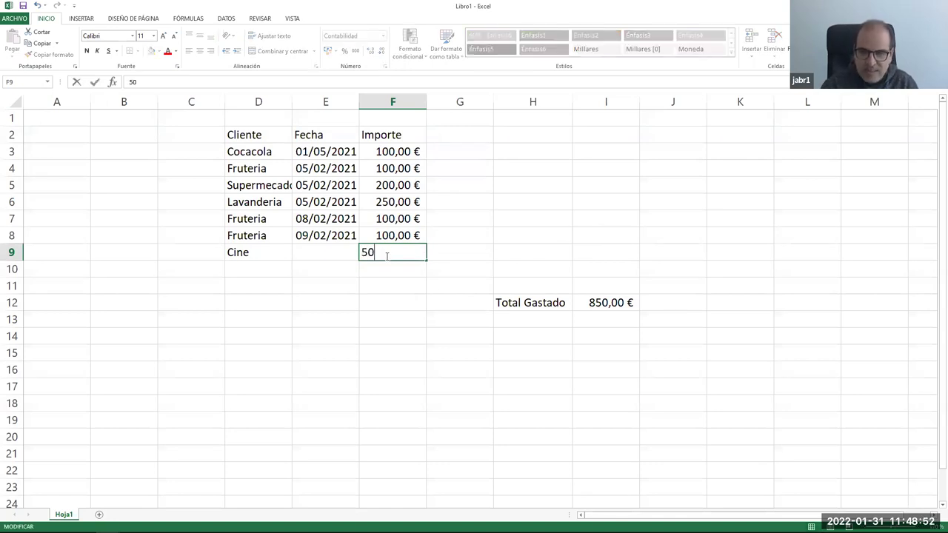
pyautogui.press('Return')
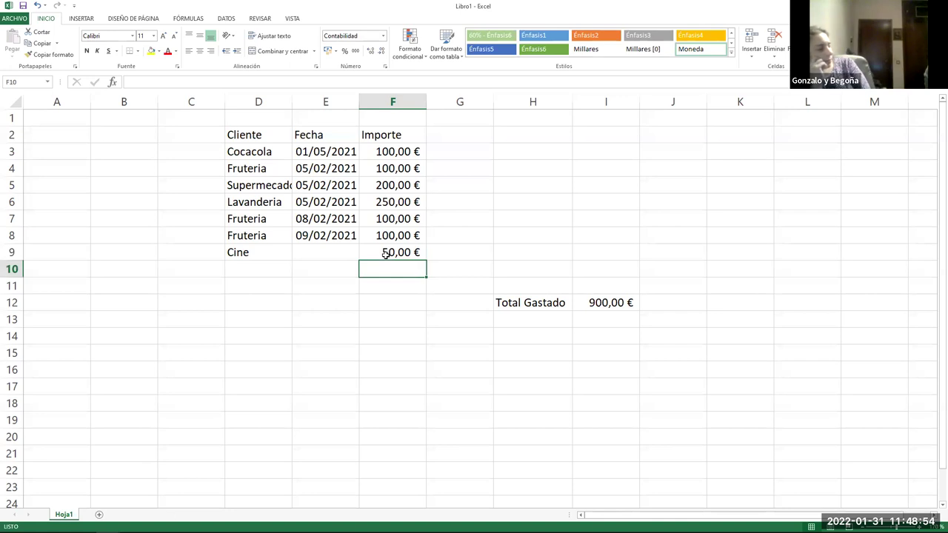
pyautogui.click(596, 302)
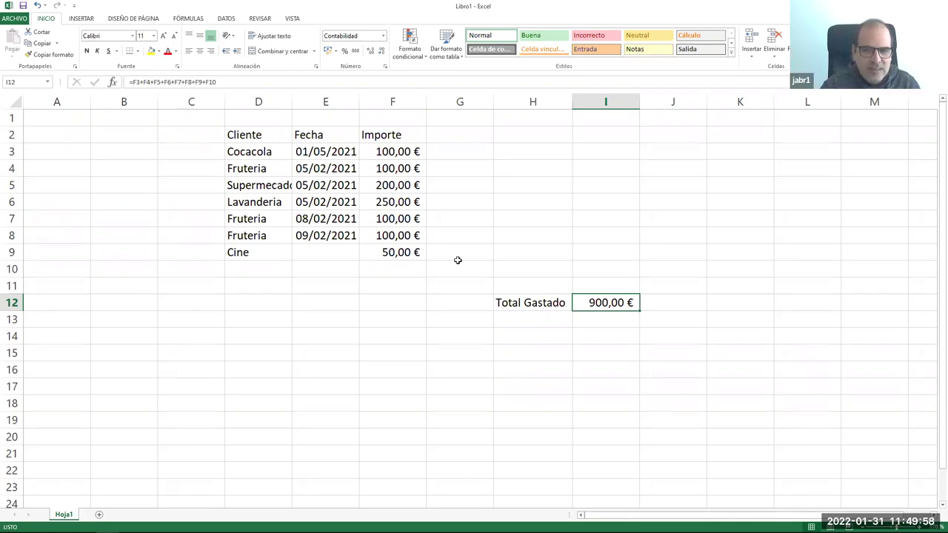
# Add the heading 'Formulas' in I11 and widen column I so the total fits.
pyautogui.doubleClick(585, 280)
pyautogui.write('Formulas')
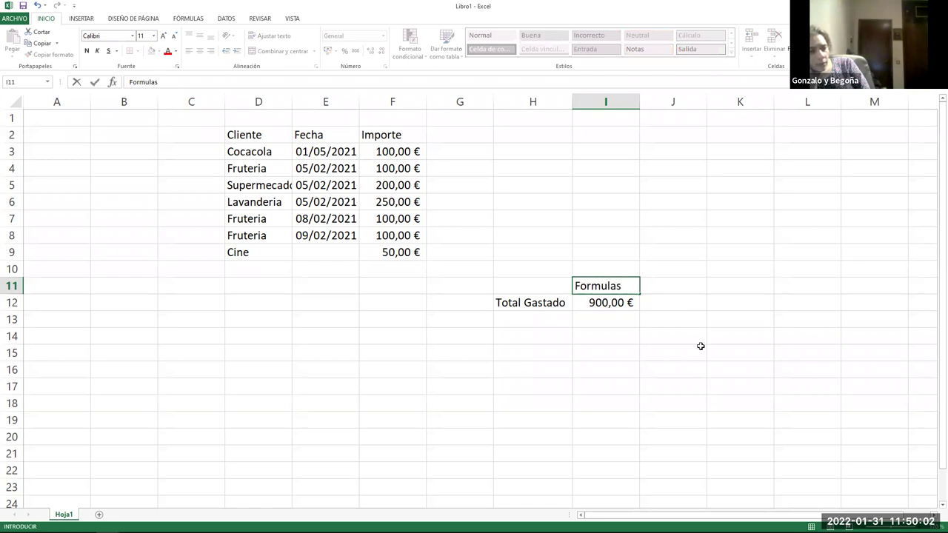
pyautogui.click(701, 346)
pyautogui.moveTo(640, 100); pyautogui.dragTo(659, 100)
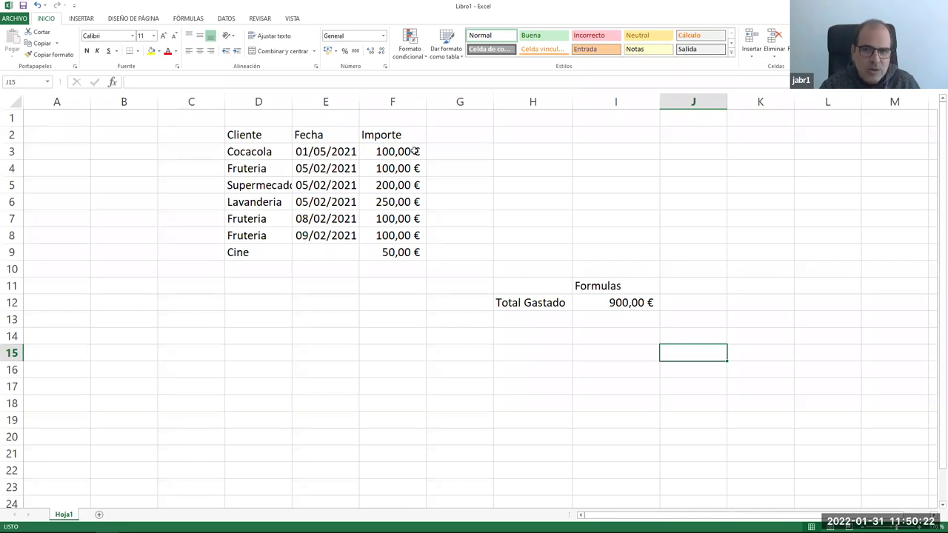
# Label cell H13 as 'Media'.
pyautogui.click(529, 318)
pyautogui.write('Media')
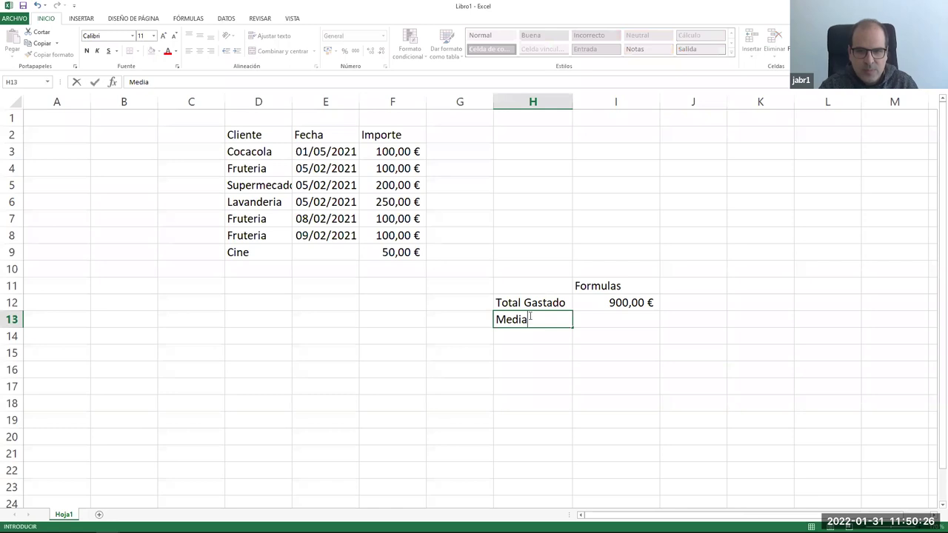
pyautogui.click(511, 400)
# Enter =I12/6 in I13 to show the 150,00 € average.
pyautogui.click(589, 320)
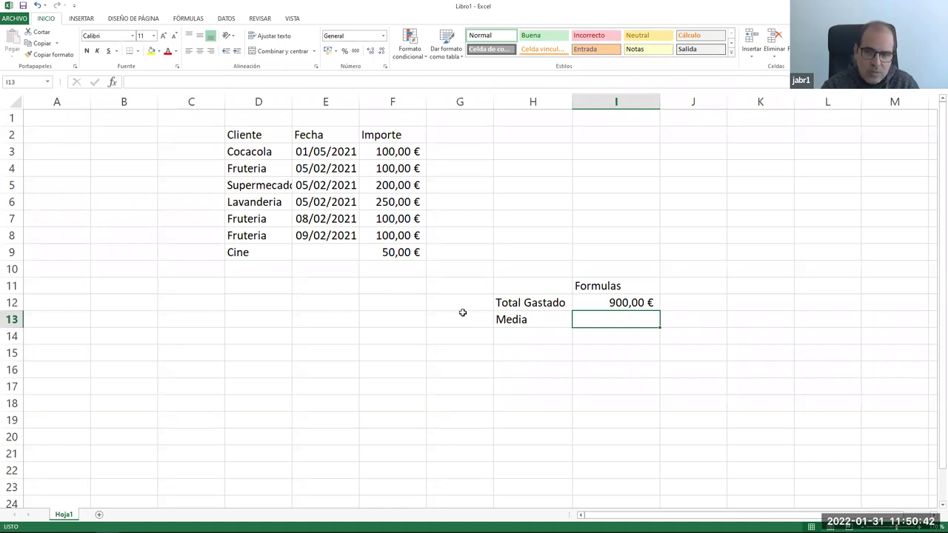
pyautogui.doubleClick(586, 315)
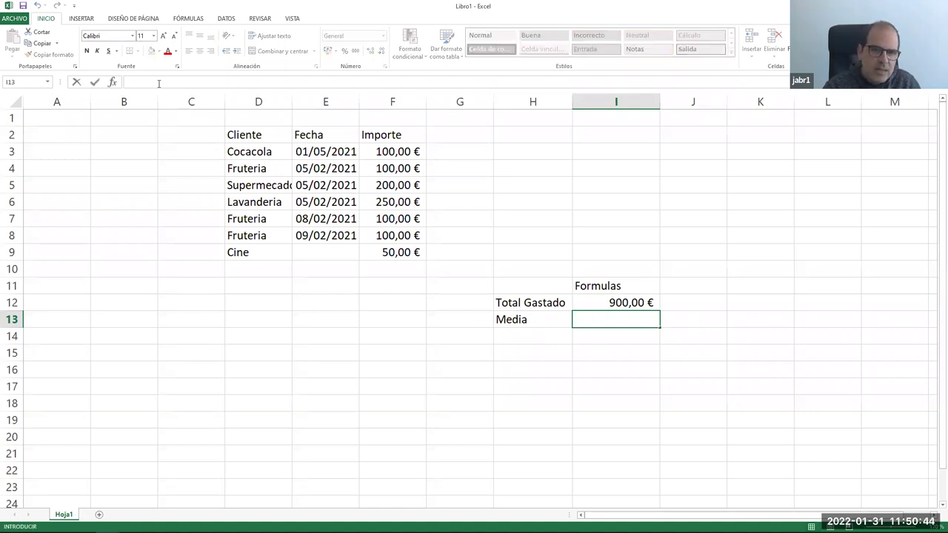
pyautogui.write('=')
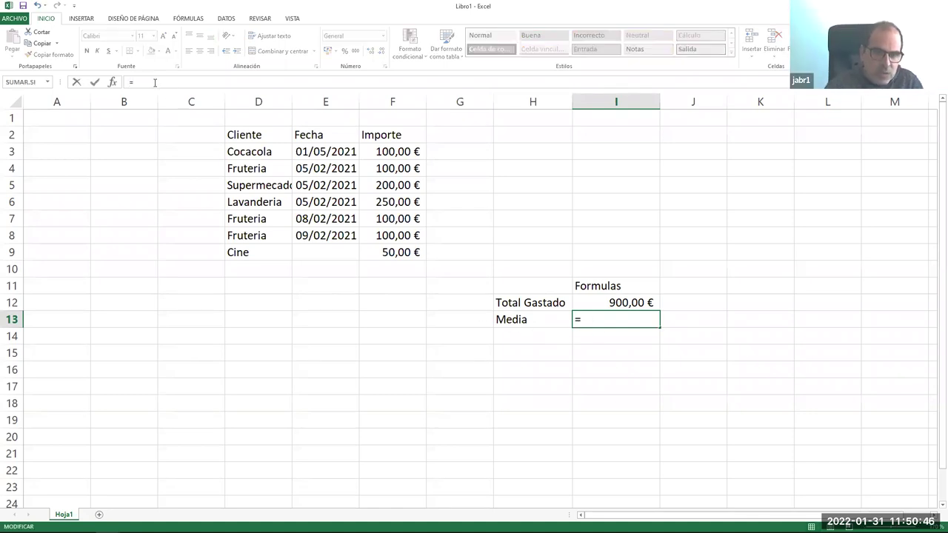
pyautogui.click(613, 304)
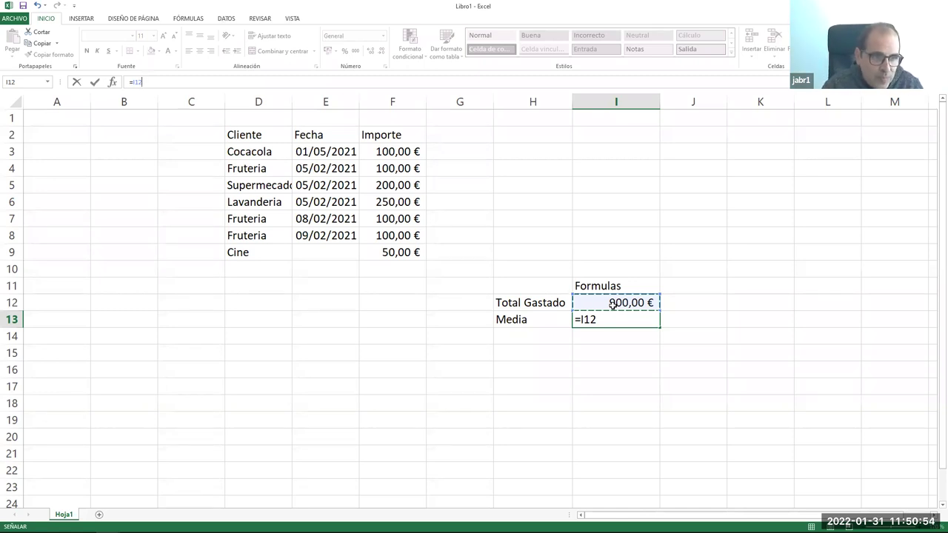
pyautogui.write('/')
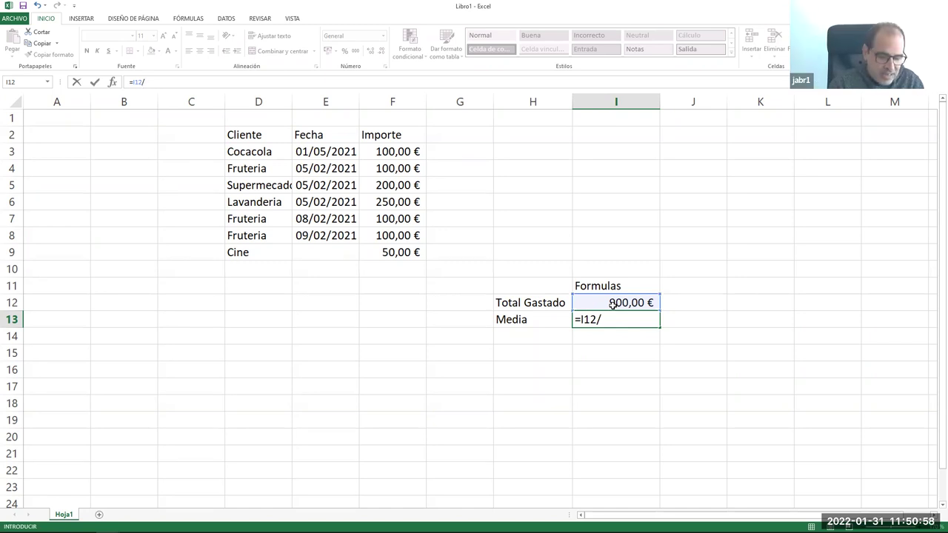
pyautogui.write('6')
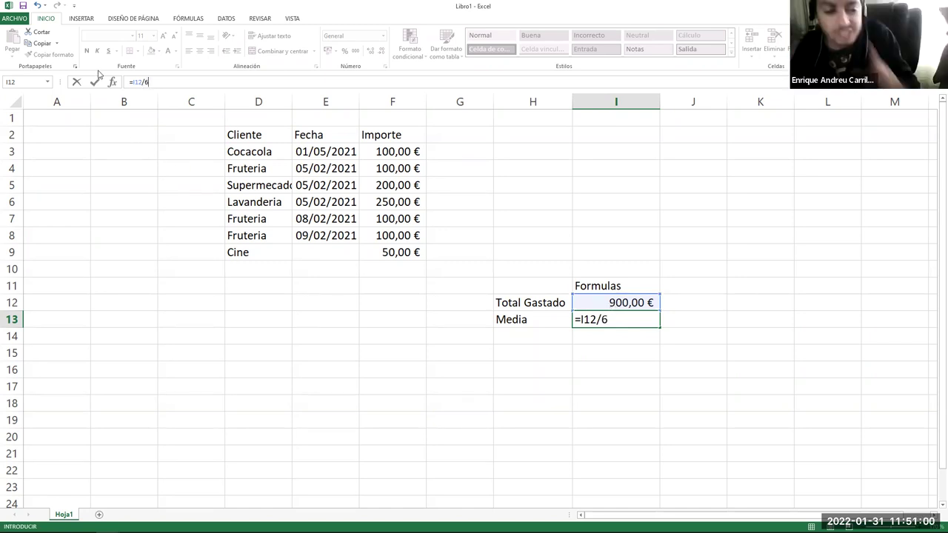
pyautogui.click(95, 82)
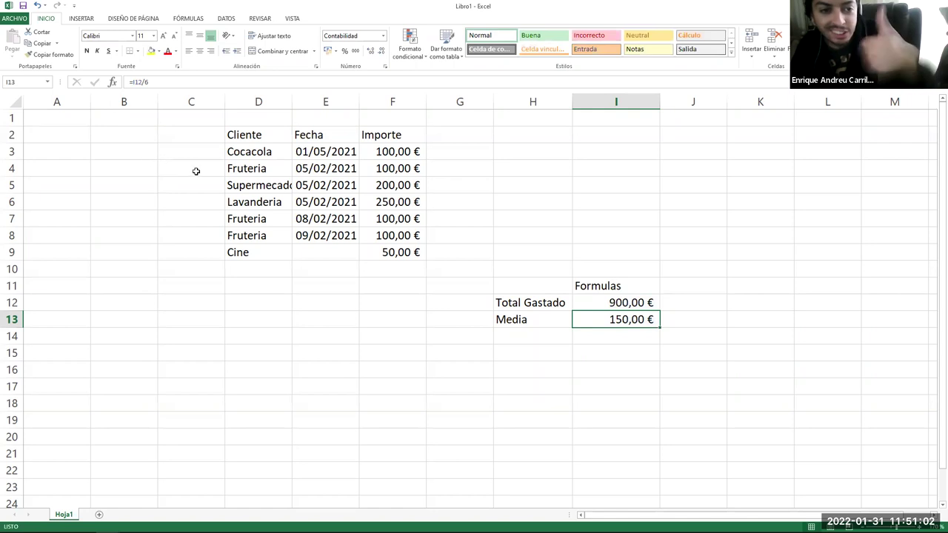
# Count the seven entries in rows 3–9 and change the I13 formula to =I12/7.
pyautogui.click(11, 152)
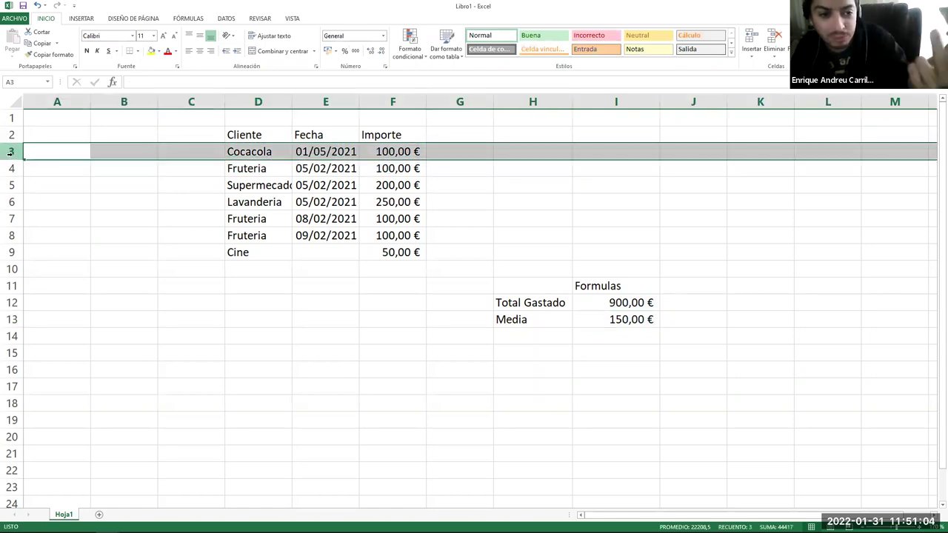
pyautogui.keyDown('shift'); pyautogui.click(11, 253); pyautogui.keyUp('shift')
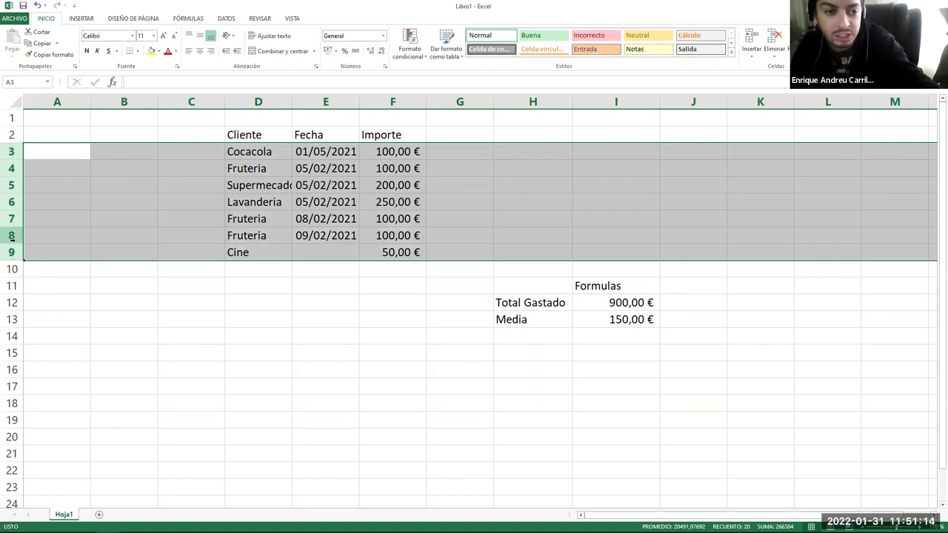
pyautogui.click(610, 320)
pyautogui.click(162, 86)
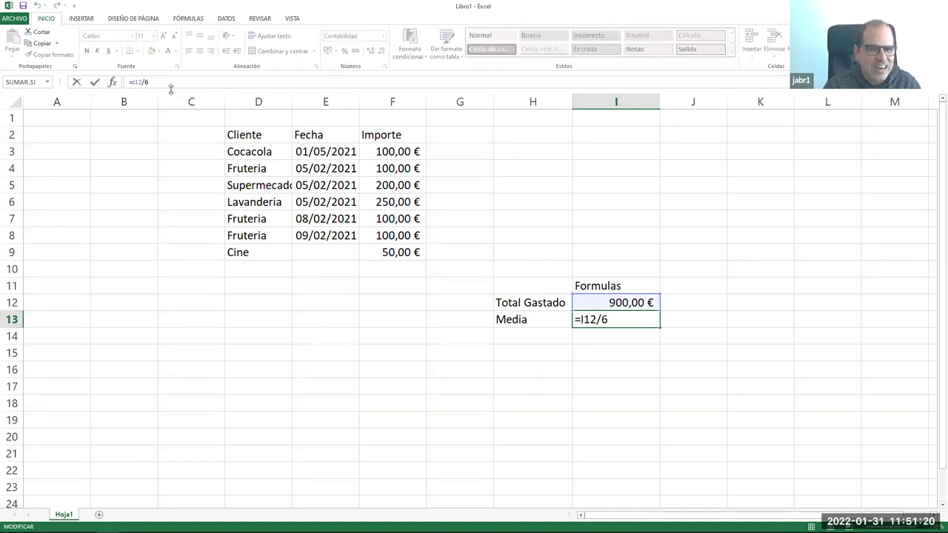
pyautogui.press('BackSpace')
pyautogui.write('7')
pyautogui.click(95, 83)
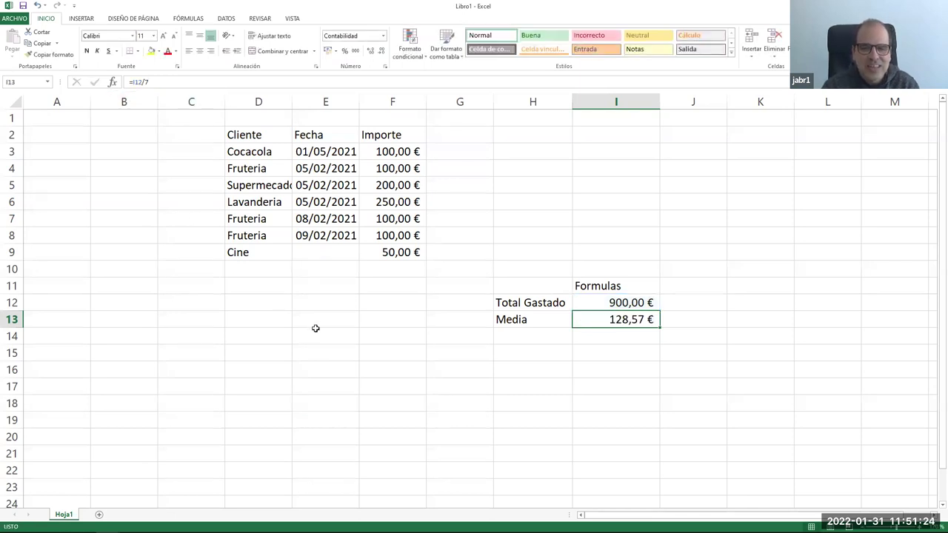
# Check the formulas in I13 and I12, with the average now 128,57 €.
pyautogui.click(317, 324)
pyautogui.click(596, 320)
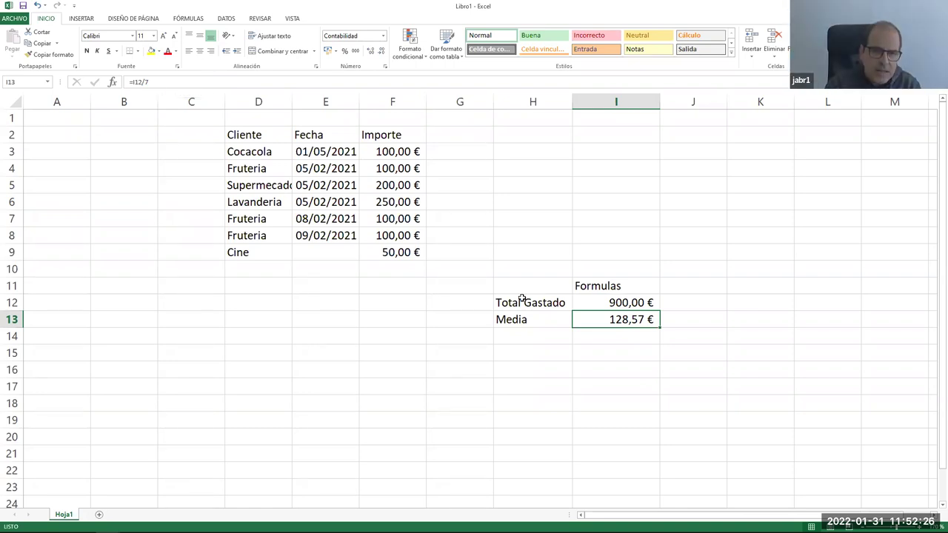
pyautogui.click(594, 299)
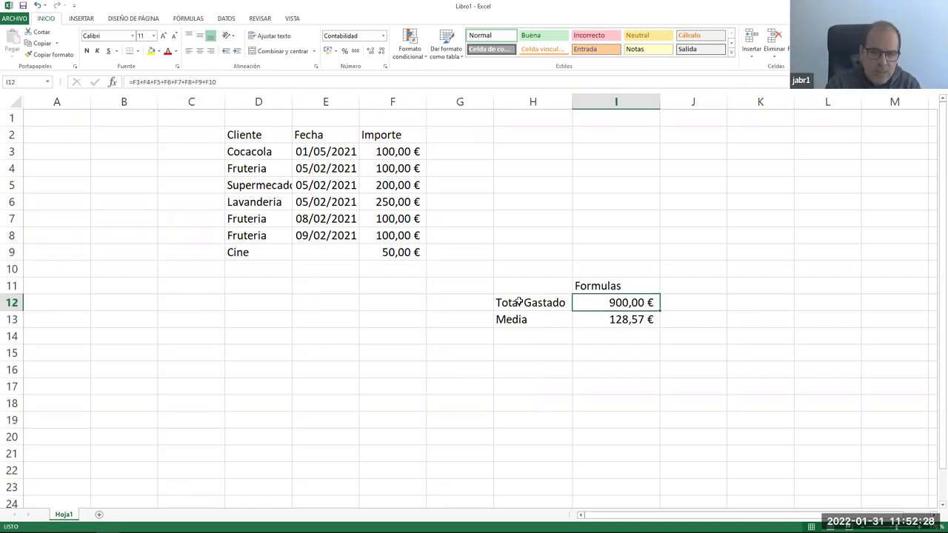
# Extend the H13 label to 'Media de lo que me he gastadp' and autofit column H.
pyautogui.click(509, 303)
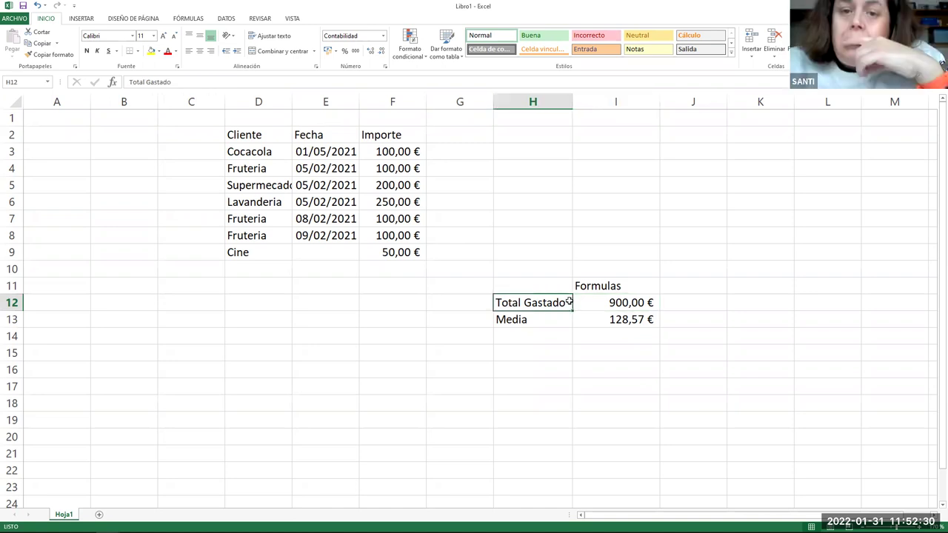
pyautogui.click(597, 302)
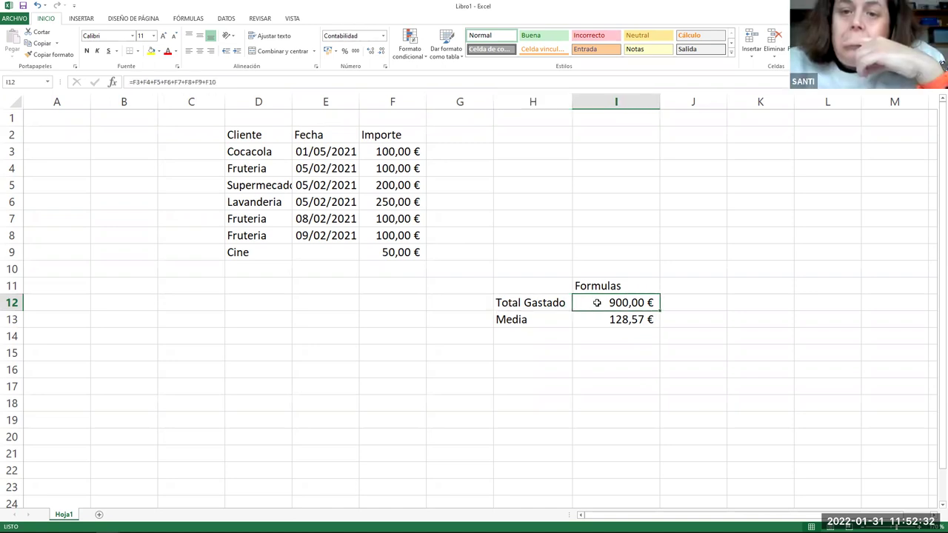
pyautogui.click(546, 320)
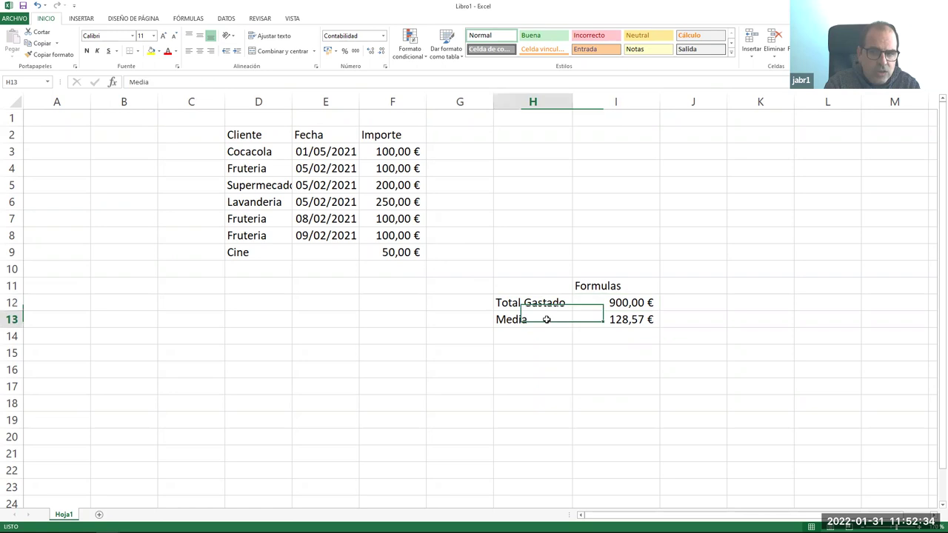
pyautogui.write(' de lo que me he')
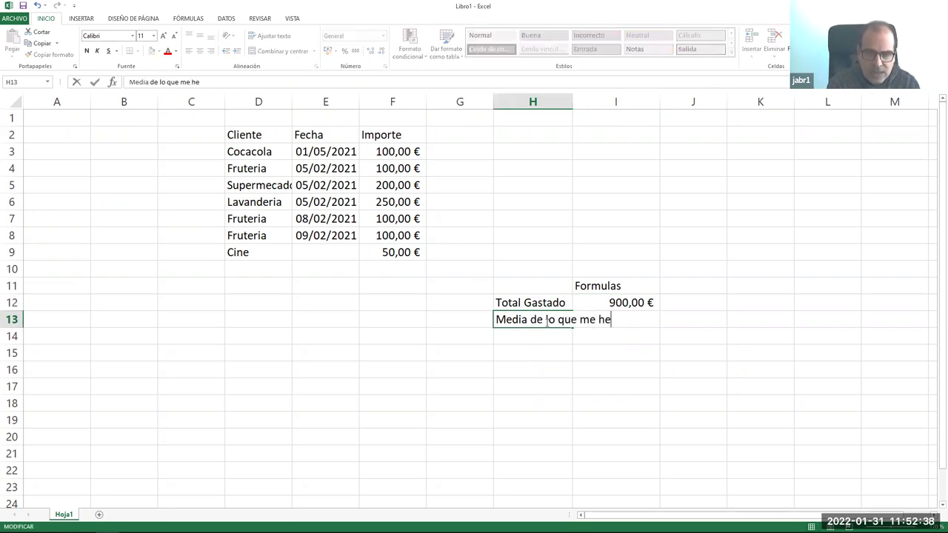
pyautogui.write(' gasto')
pyautogui.press('BackSpace')
pyautogui.write('a de lo')
pyautogui.press('Return')
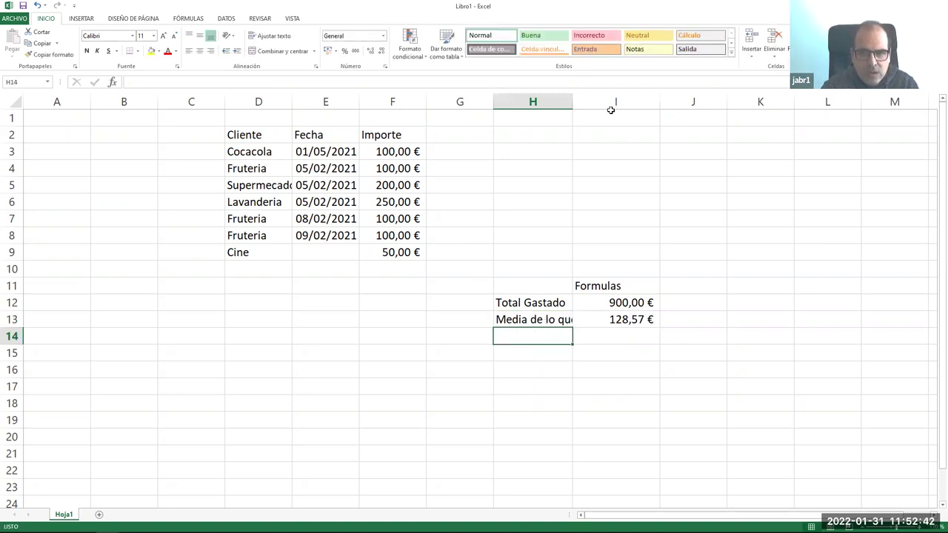
pyautogui.doubleClick(573, 102)
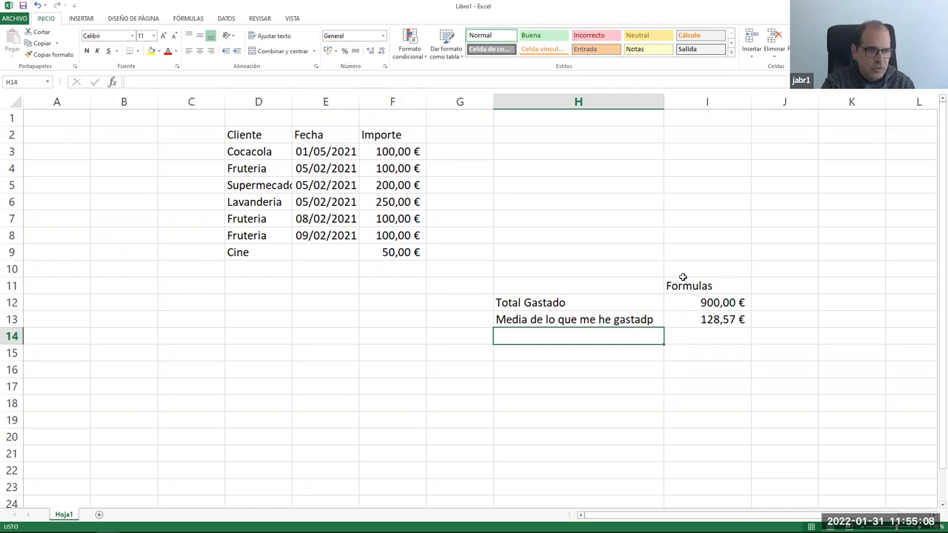
# Review the I12 and I13 formulas, then recommit =F3+F4+F5+F6+F7+F8+F9+F10 in I12 (900,00 €).
pyautogui.click(713, 304)
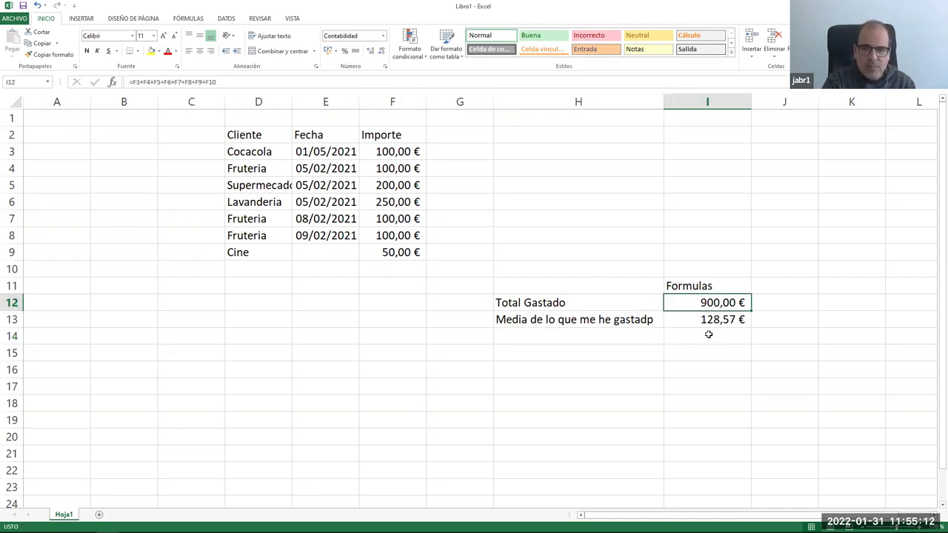
pyautogui.click(716, 320)
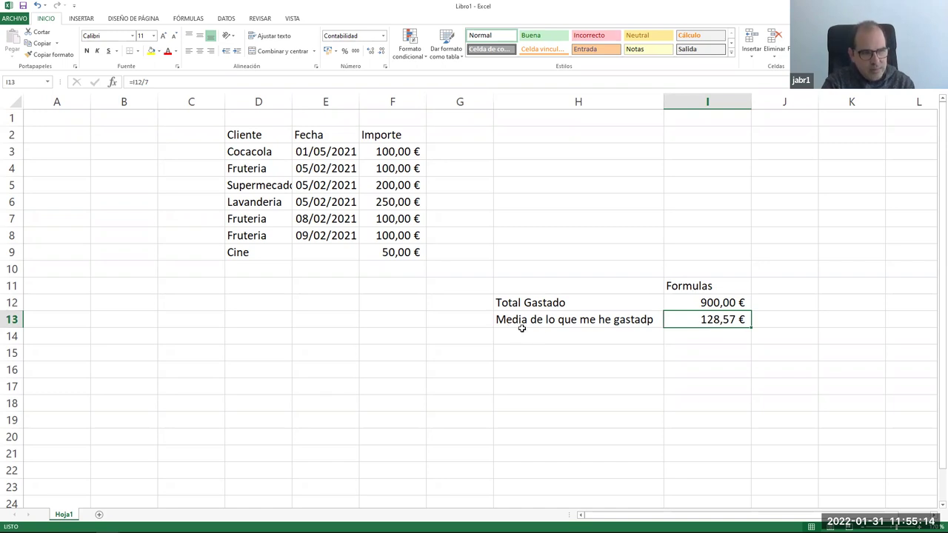
pyautogui.click(550, 302)
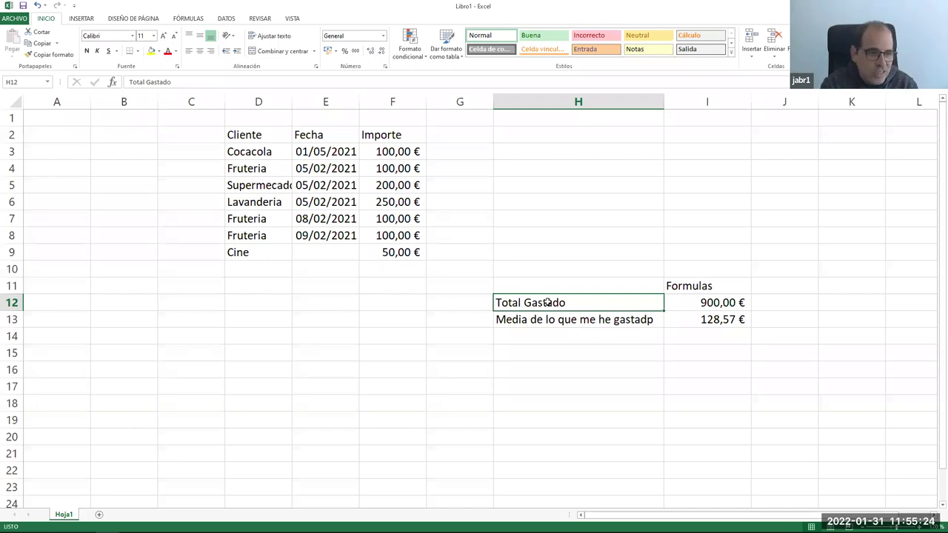
pyautogui.click(733, 303)
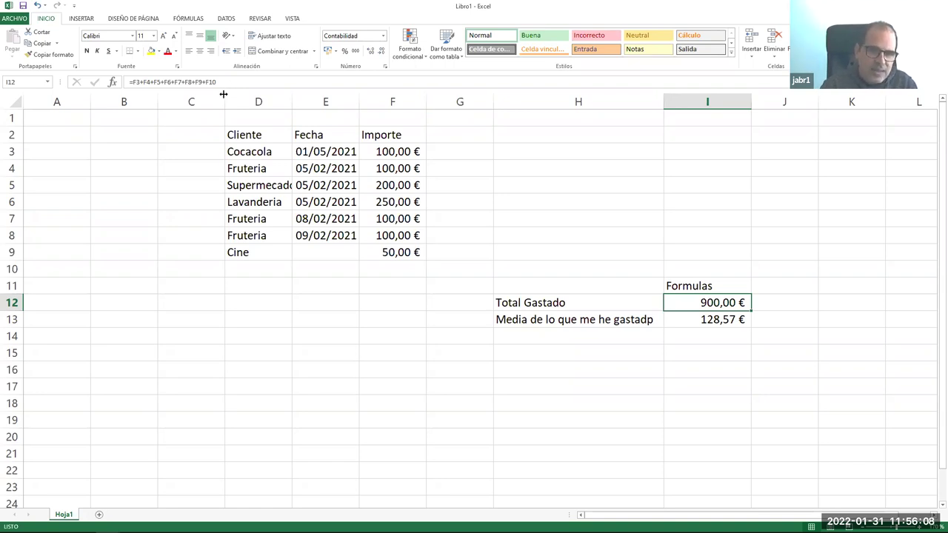
pyautogui.click(135, 82)
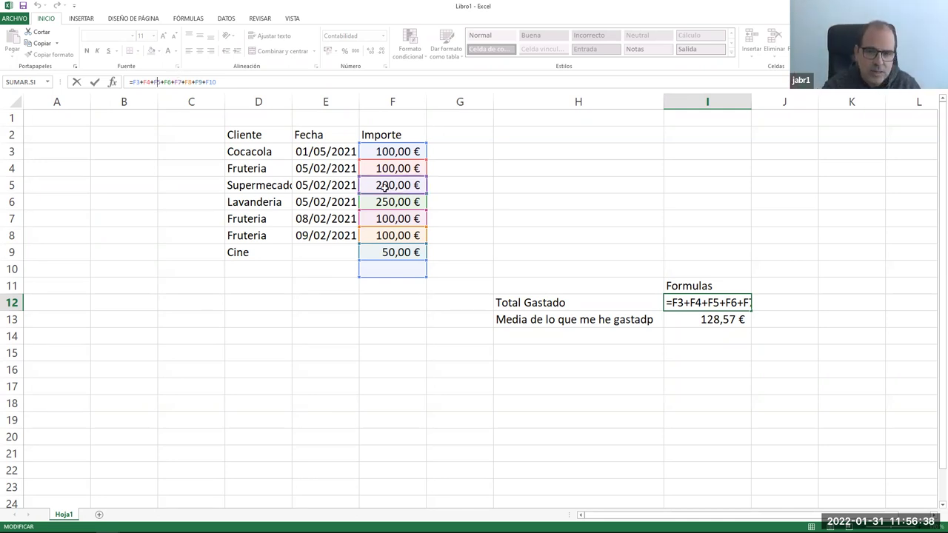
pyautogui.hotkey('ctrl', 'Return')
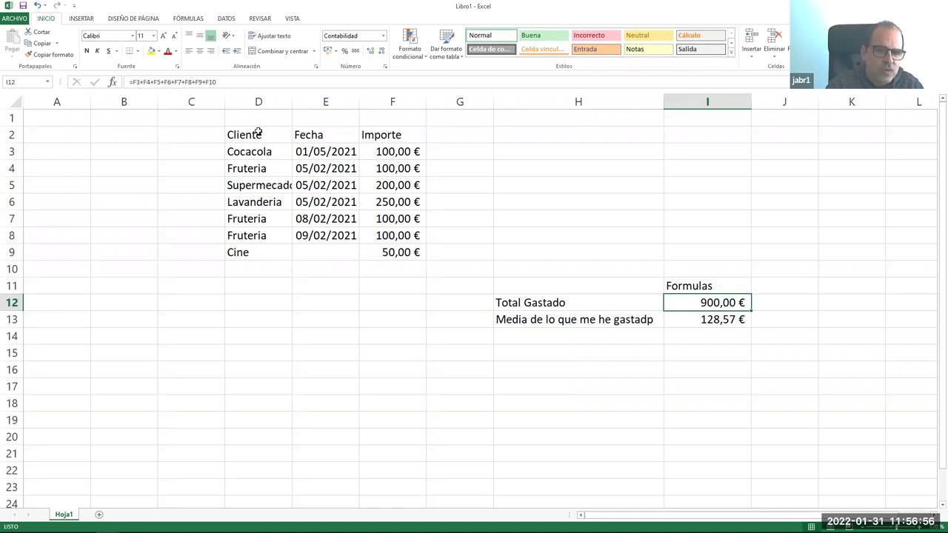
pyautogui.click(384, 152)
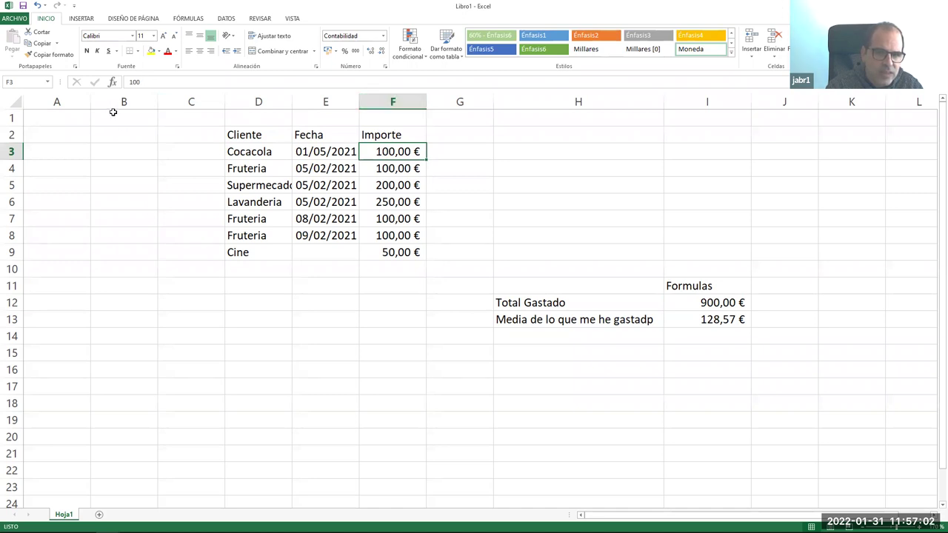
pyautogui.click(373, 169)
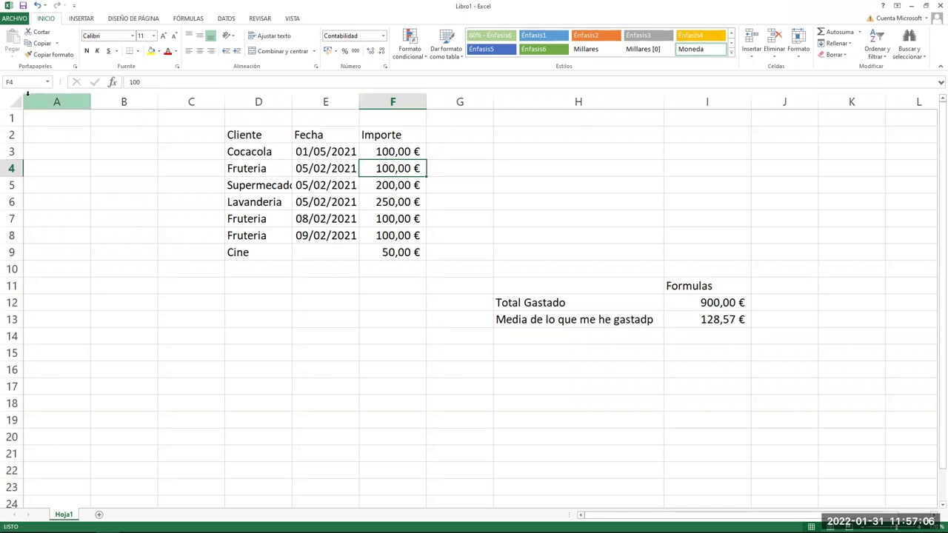
pyautogui.click(377, 186)
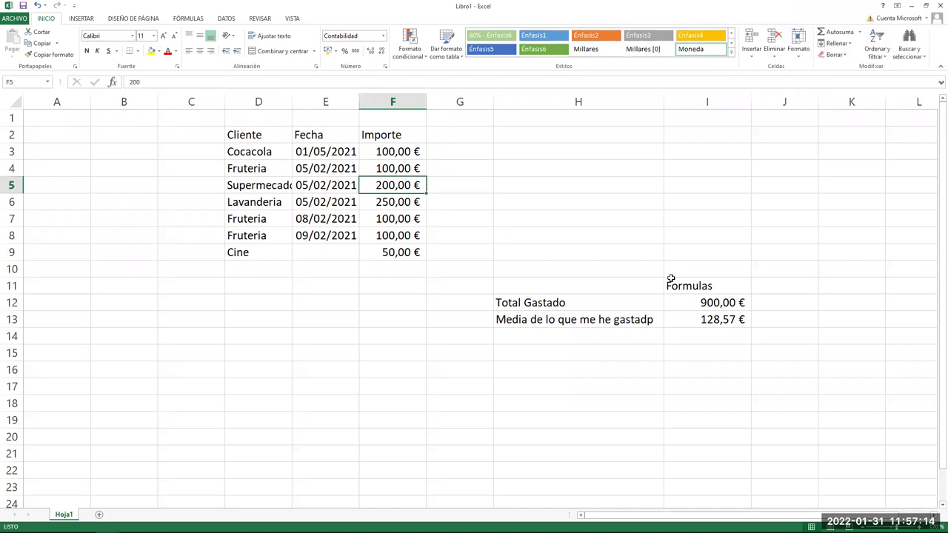
pyautogui.click(766, 307)
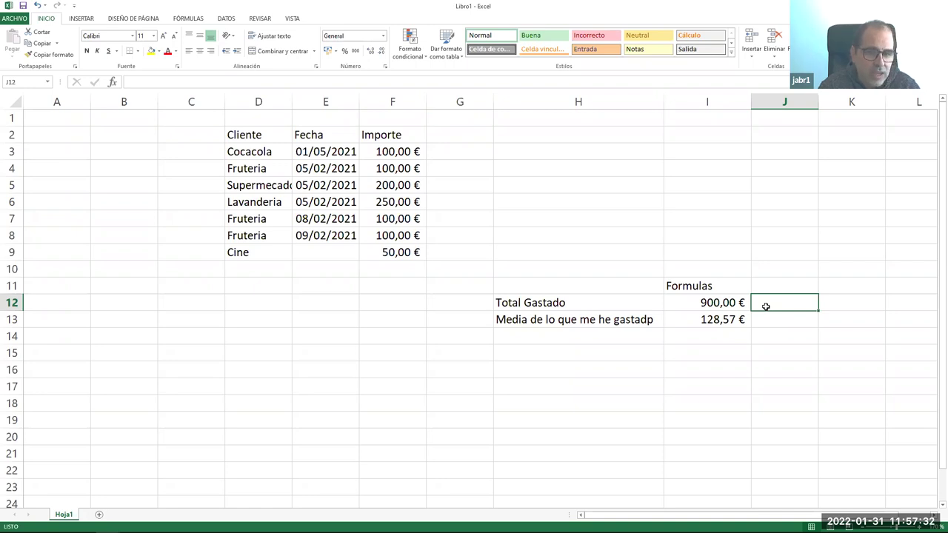
# Retype the amounts in F3, F4 and F5 as 10, 20 and 10.
pyautogui.doubleClick(391, 150)
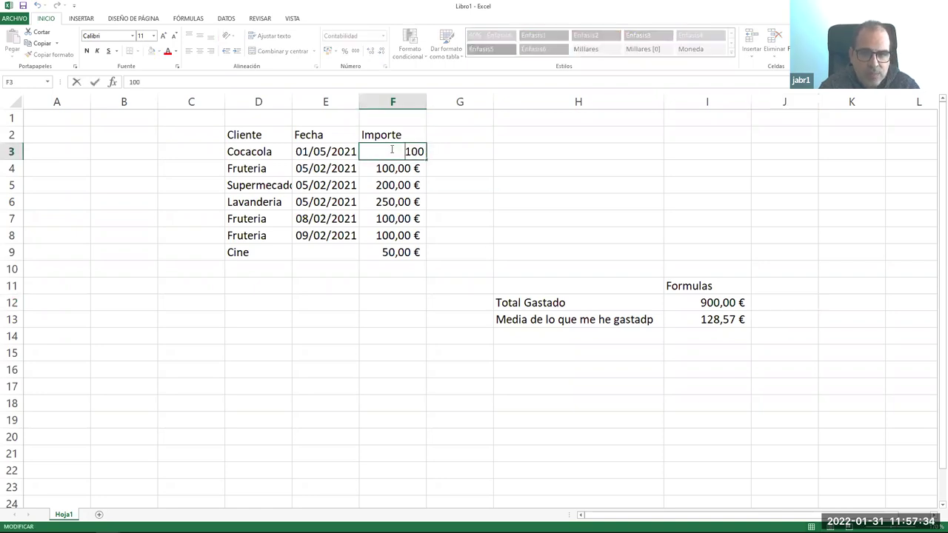
pyautogui.doubleClick(392, 151)
pyautogui.write('1')
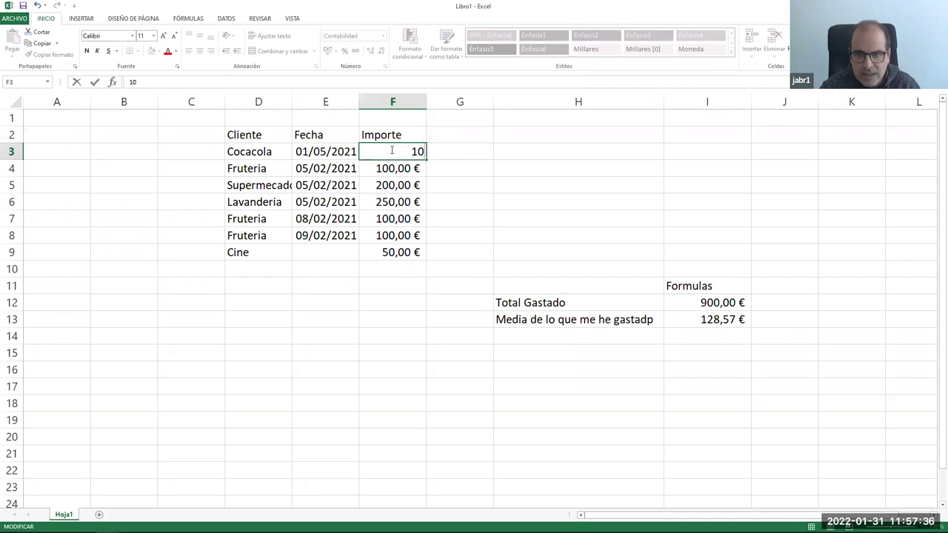
pyautogui.click(399, 168)
pyautogui.doubleClick(398, 168)
pyautogui.doubleClick(398, 168)
pyautogui.write('20')
pyautogui.doubleClick(407, 185)
pyautogui.doubleClick(406, 185)
pyautogui.write('10')
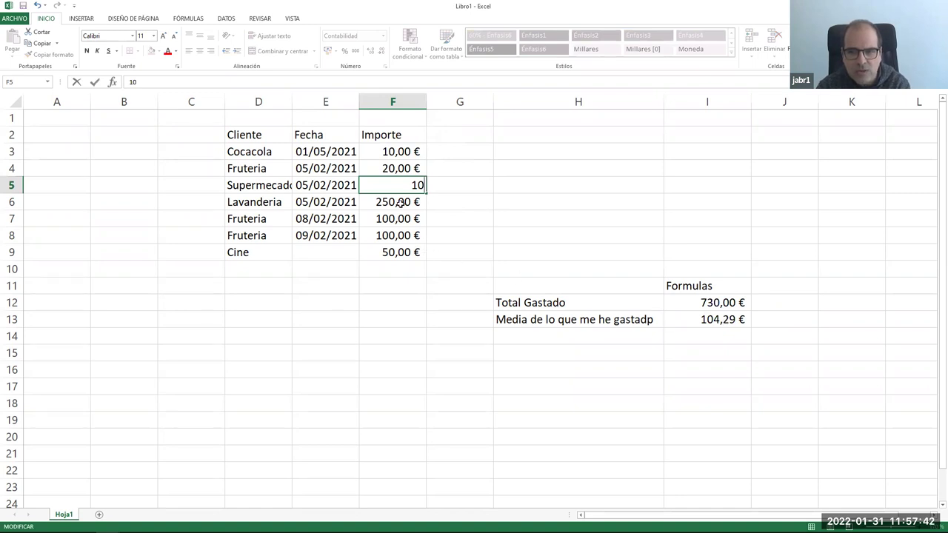
# Retype F6, F7 and F8 as 50, 25 and 25, giving 190,00 € total and 27,14 € average.
pyautogui.click(400, 202)
pyautogui.doubleClick(400, 202)
pyautogui.doubleClick(400, 202)
pyautogui.write('50')
pyautogui.doubleClick(409, 219)
pyautogui.doubleClick(411, 218)
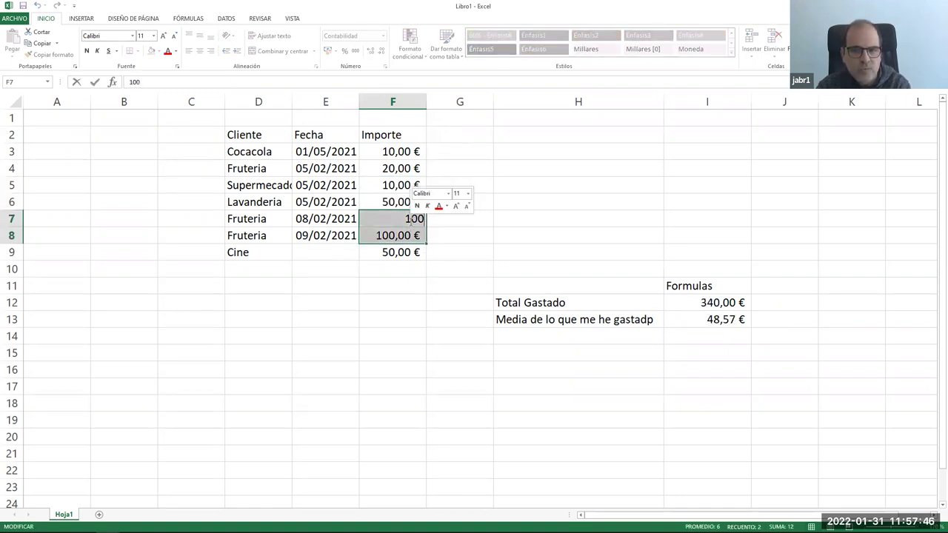
pyautogui.click(478, 215)
pyautogui.doubleClick(409, 218)
pyautogui.doubleClick(409, 218)
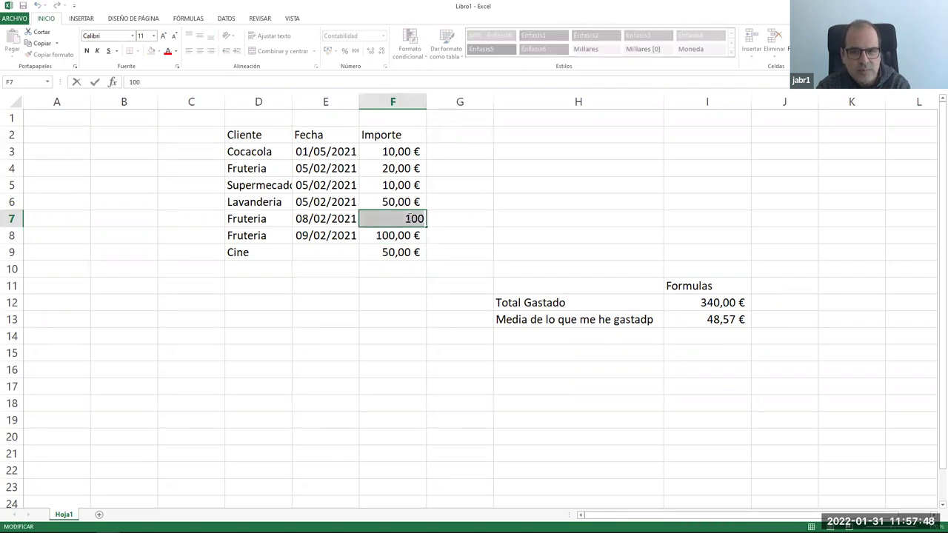
pyautogui.write('25')
pyautogui.press('Return')
pyautogui.doubleClick(412, 234)
pyautogui.doubleClick(412, 235)
pyautogui.write('25')
pyautogui.click(467, 240)
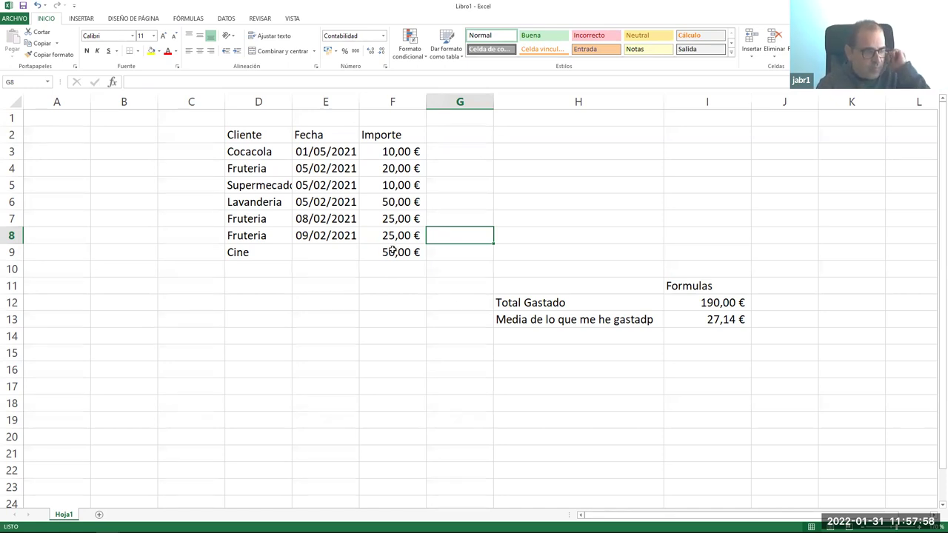
# Put the heading 'Funcion' in J11 next to the Formulas heading.
pyautogui.click(783, 281)
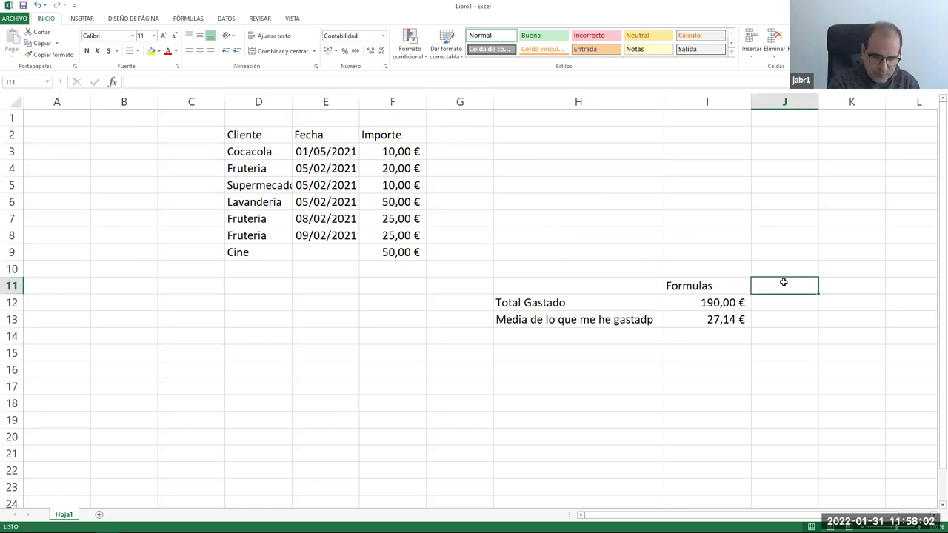
pyautogui.write('funcion')
pyautogui.press('Escape')
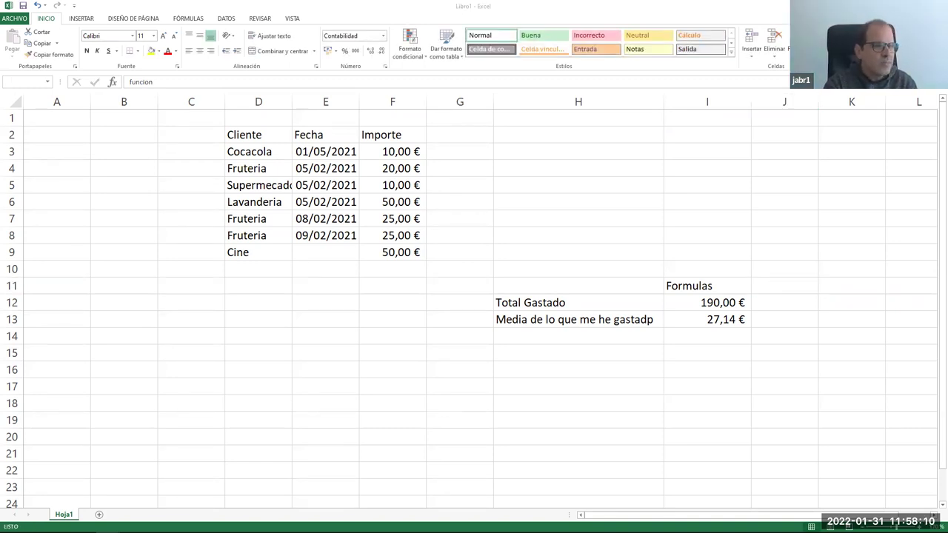
pyautogui.click(777, 286)
pyautogui.press('BackSpace')
pyautogui.click(143, 82)
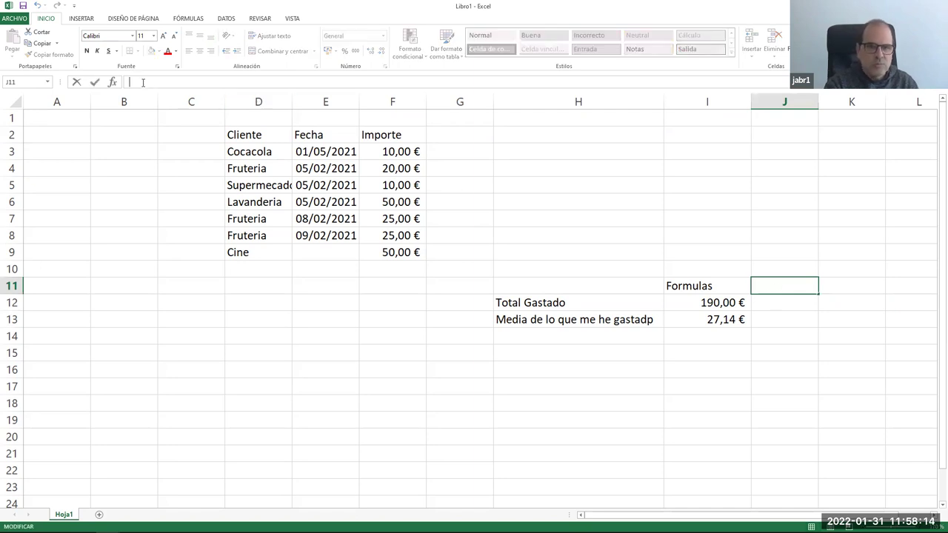
pyautogui.write('Funcion')
pyautogui.press('Return')
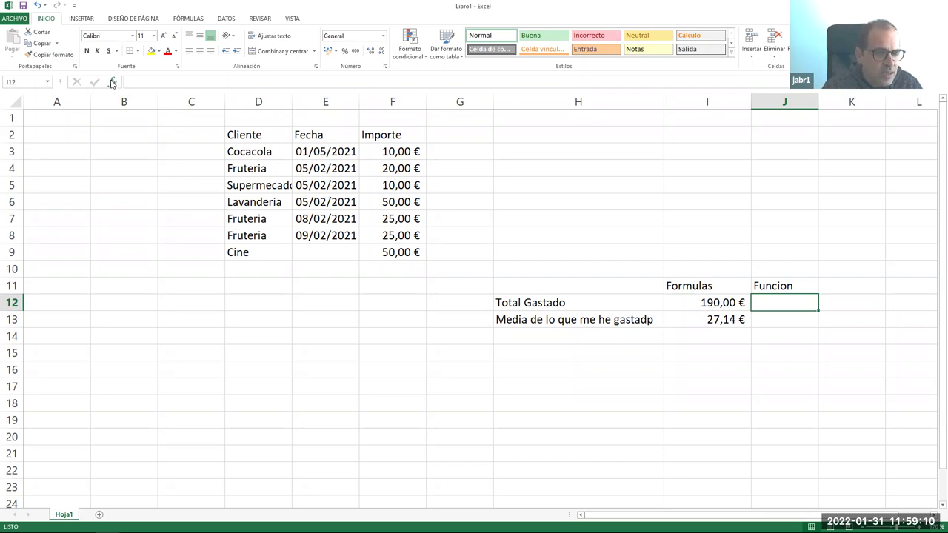
pyautogui.doubleClick(778, 303)
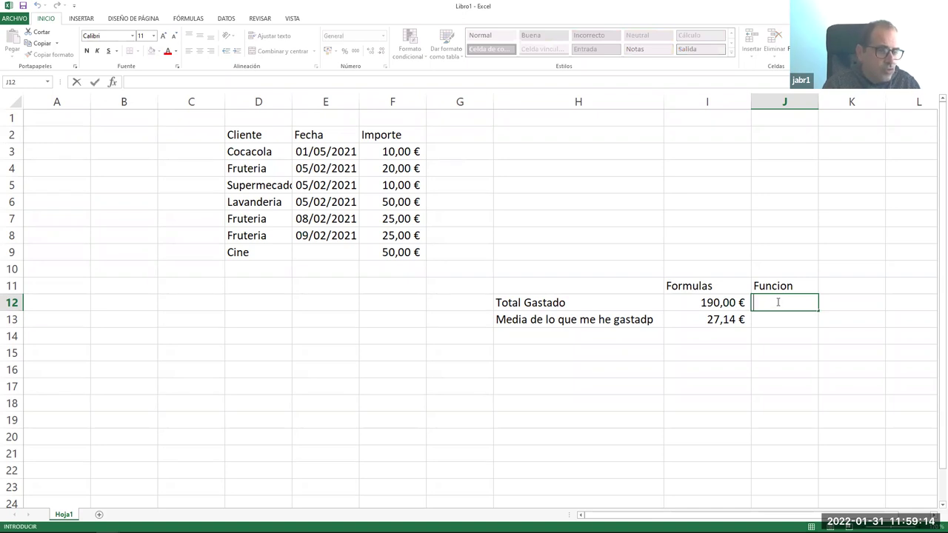
# Open Insertar función for J12, move the dialog over columns D–G, and search for SUMA.
pyautogui.click(113, 82)
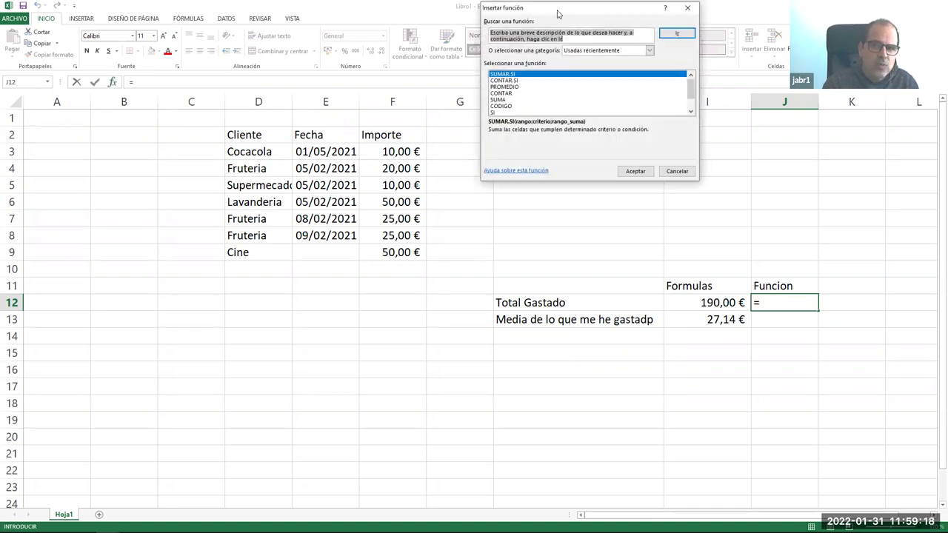
pyautogui.moveTo(557, 13); pyautogui.dragTo(350, 67)
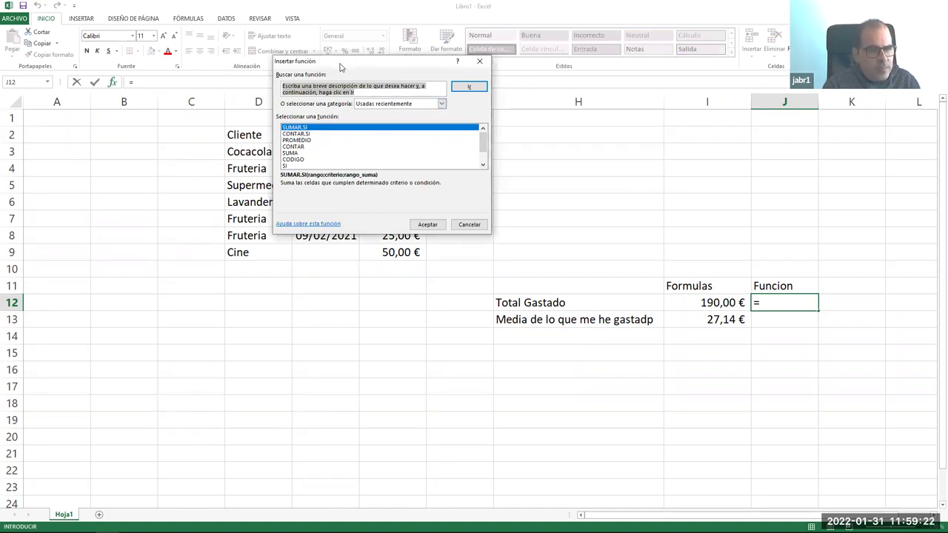
pyautogui.moveTo(340, 68); pyautogui.dragTo(380, 67)
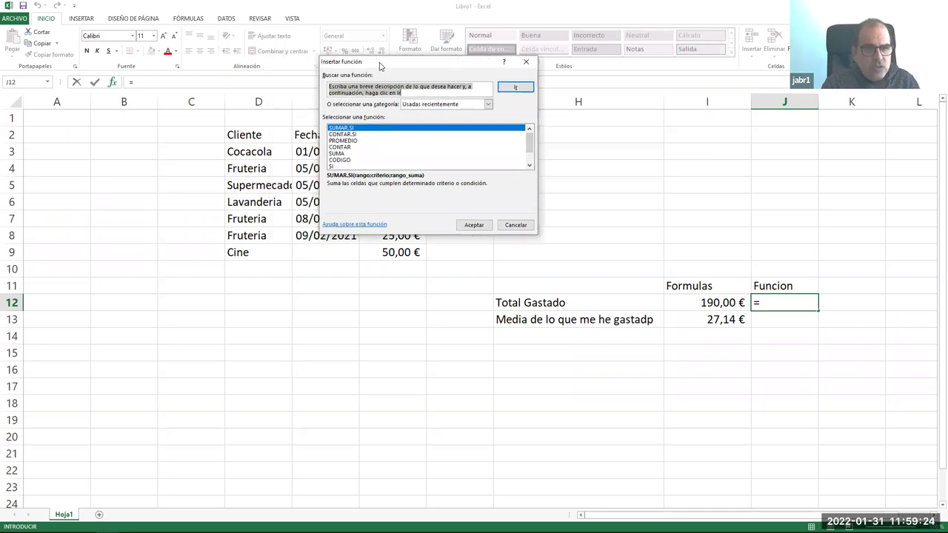
pyautogui.click(345, 85)
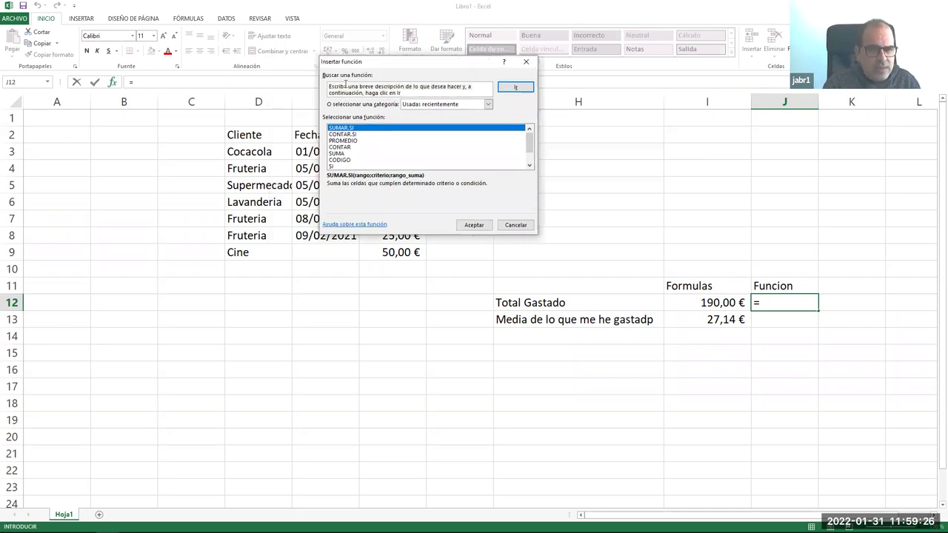
pyautogui.tripleClick(339, 86)
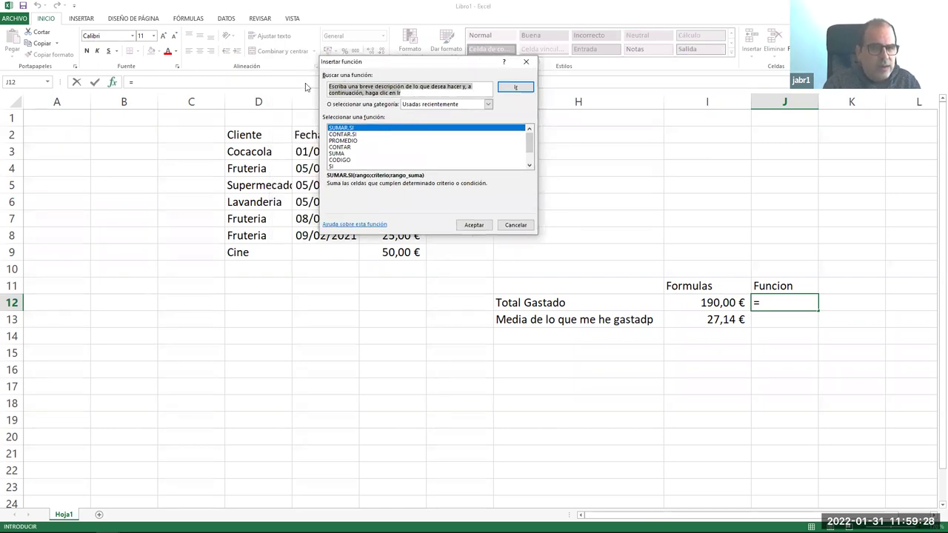
pyautogui.press('BackSpace')
pyautogui.write('SUMA')
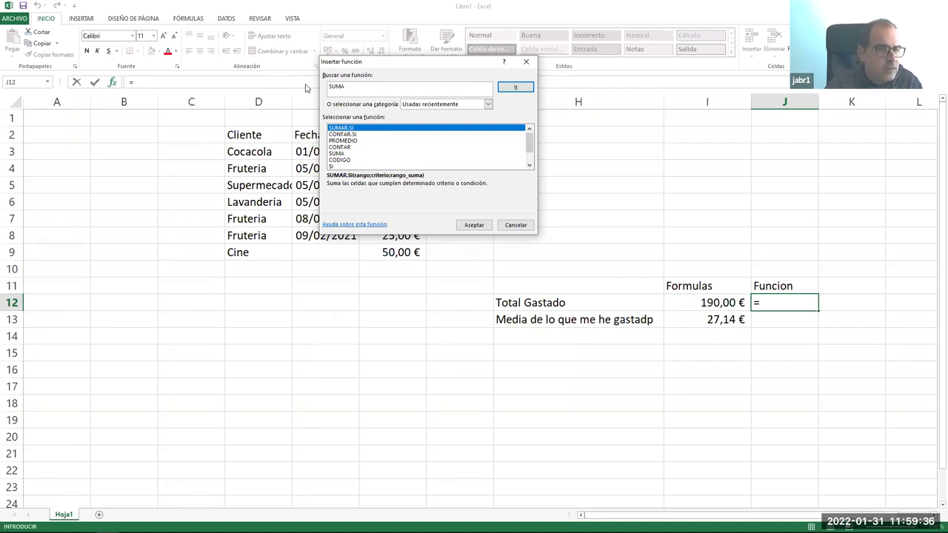
pyautogui.click(515, 89)
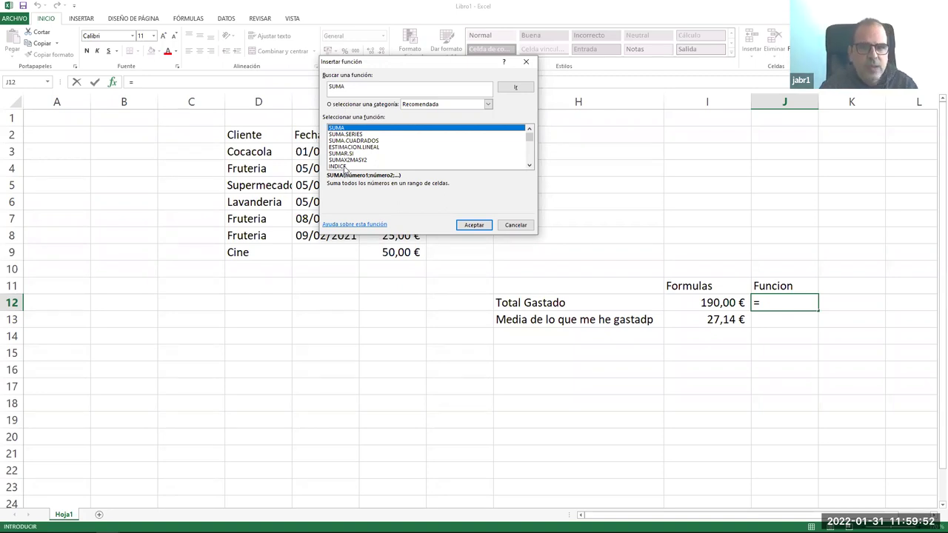
# Search for 'multiplicar' to list PRODUCTO, SUMAPRODUCTO, IM.PRODUCT and MMULT.
pyautogui.click(363, 87)
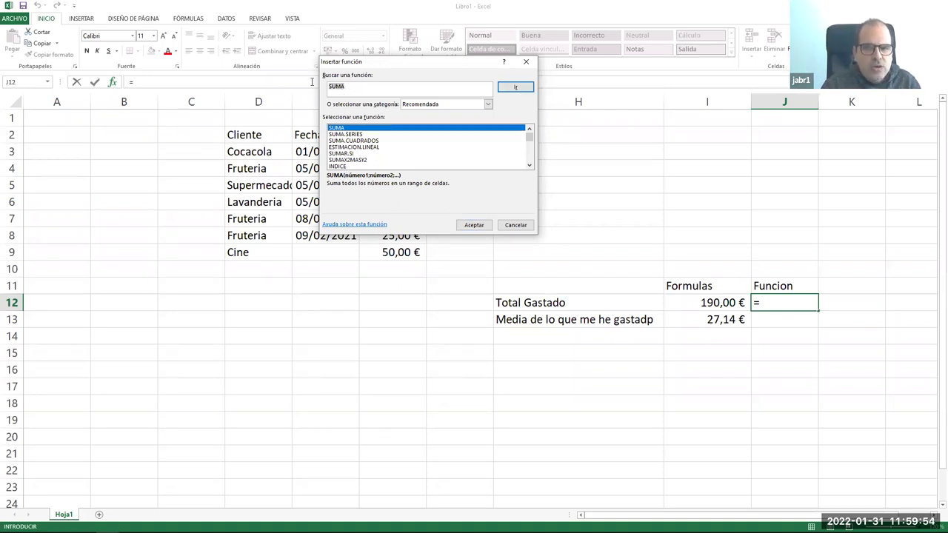
pyautogui.write('mu')
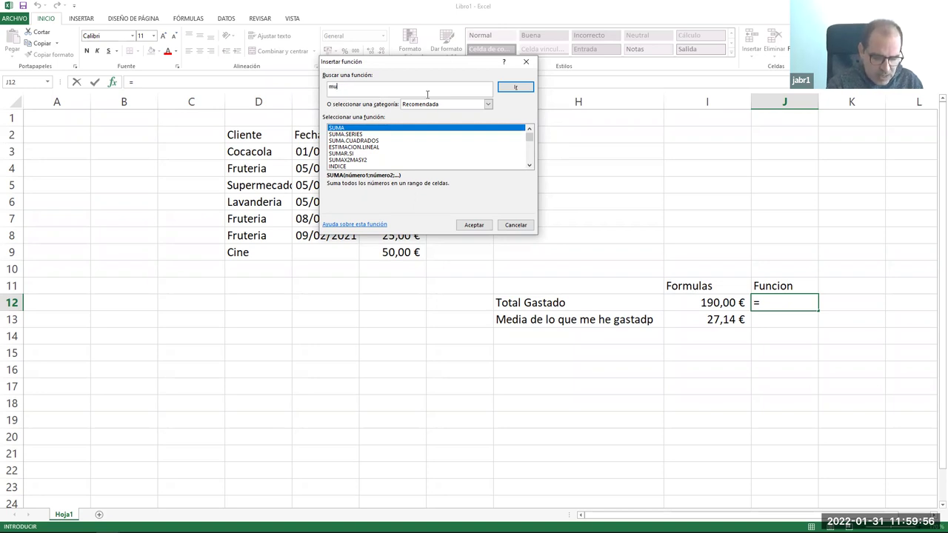
pyautogui.write('ltiplicar')
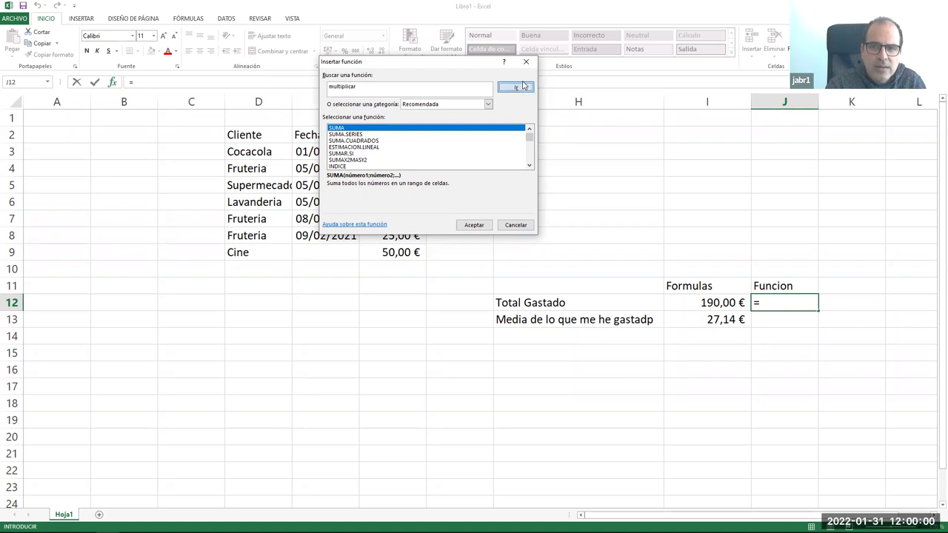
pyautogui.click(516, 87)
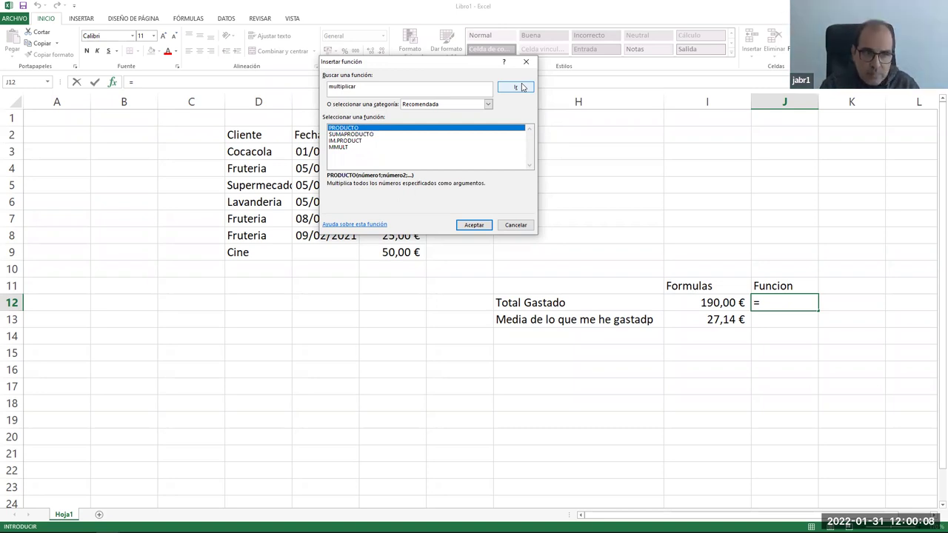
pyautogui.click(520, 86)
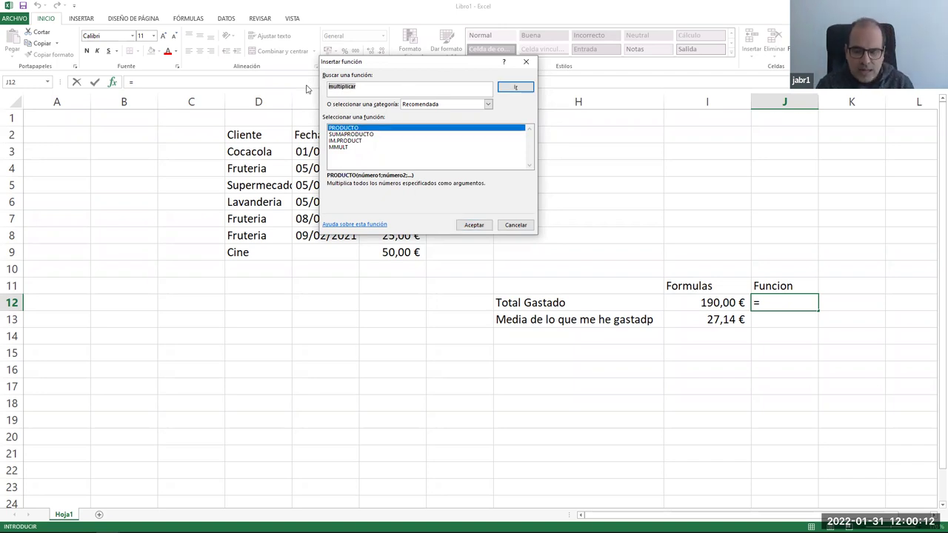
pyautogui.click(427, 103)
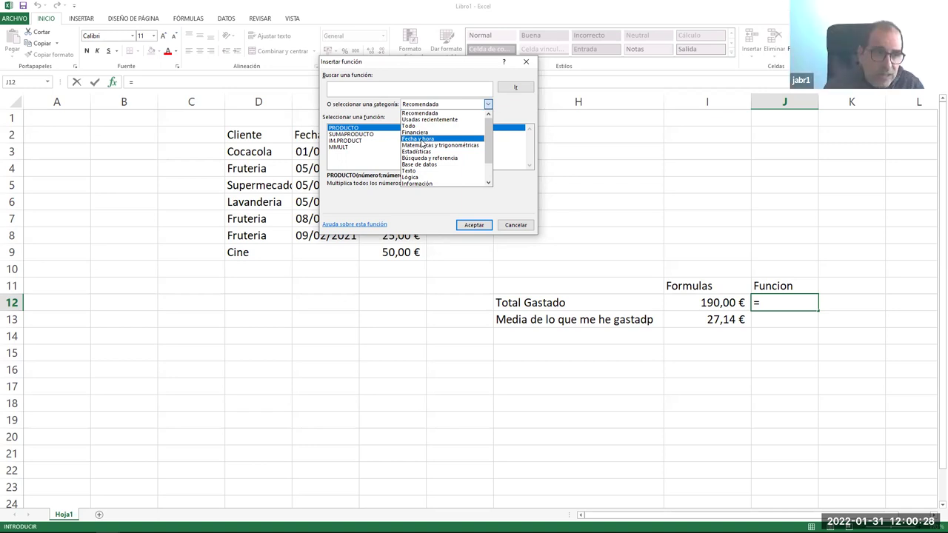
# Browse the Fecha y hora category's function list.
pyautogui.click(419, 139)
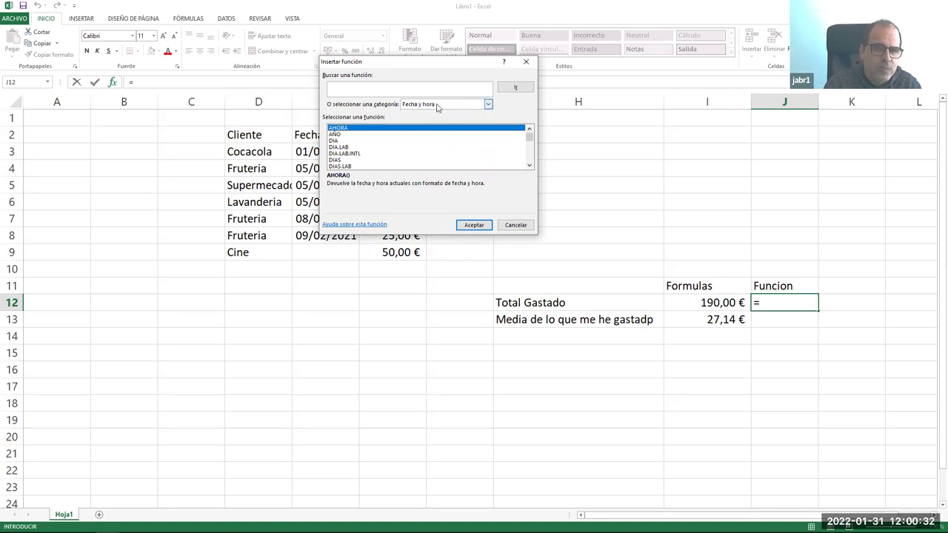
pyautogui.click(437, 108)
pyautogui.click(437, 107)
pyautogui.scroll(-3, 339, 148)
pyautogui.scroll(-2, 339, 148)
pyautogui.scroll(-1, 340, 149)
pyautogui.scroll(3, 341, 148)
pyautogui.scroll(1, 344, 148)
pyautogui.scroll(1, 347, 147)
pyautogui.scroll(1, 349, 147)
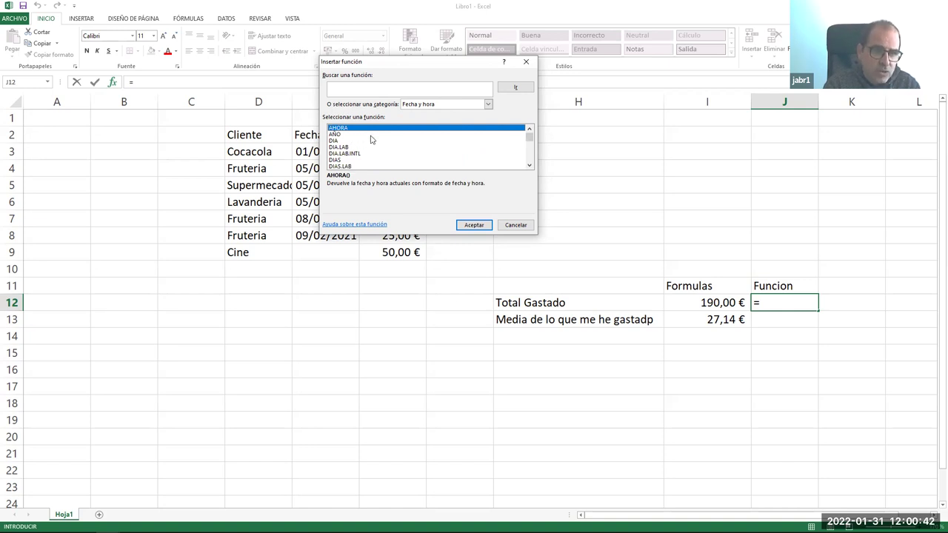
# Browse the Matemáticas y trigonométricas function list.
pyautogui.click(451, 105)
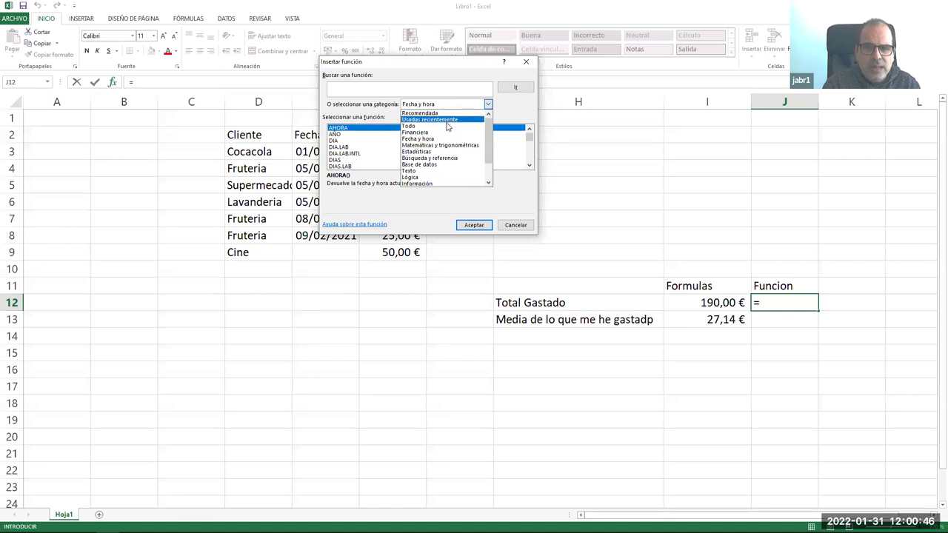
pyautogui.click(447, 146)
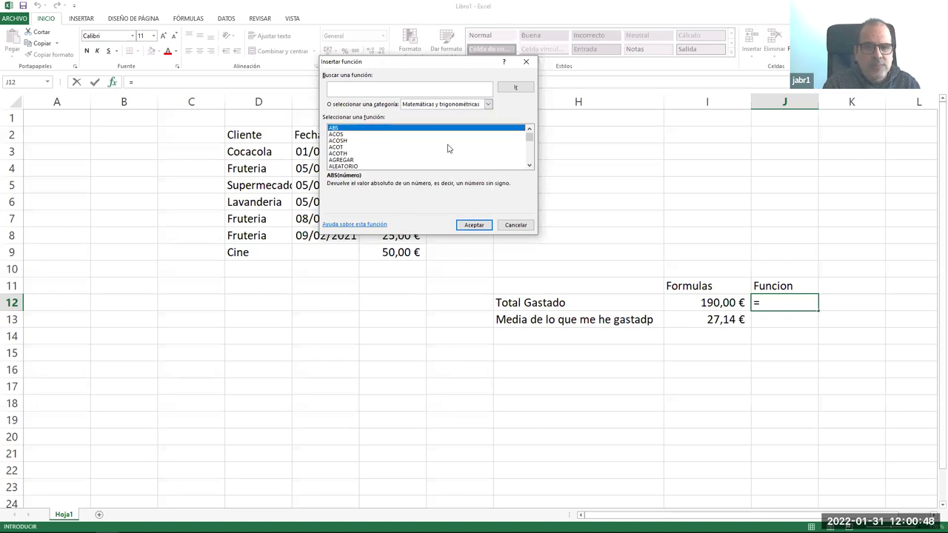
pyautogui.scroll(-3, 339, 142)
pyautogui.scroll(-2, 342, 148)
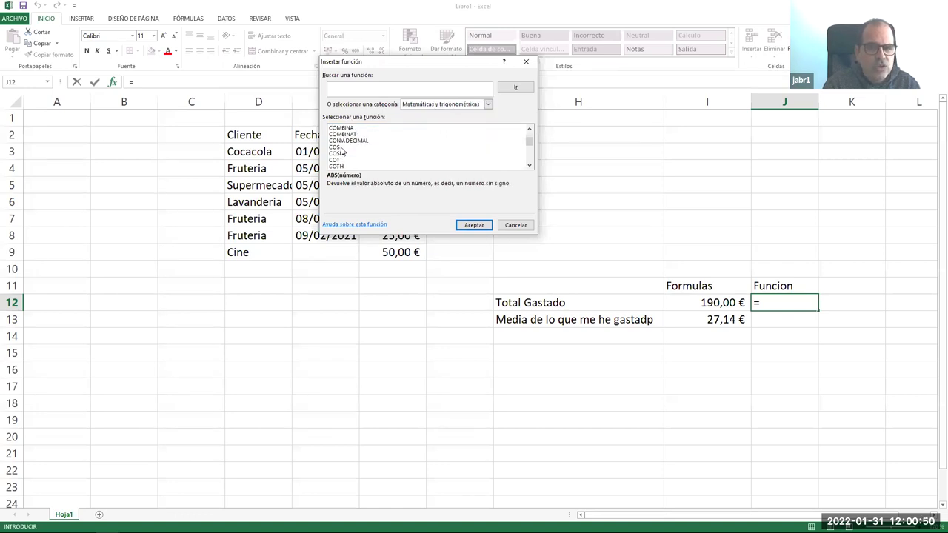
pyautogui.scroll(-2, 344, 154)
pyautogui.scroll(-1, 344, 155)
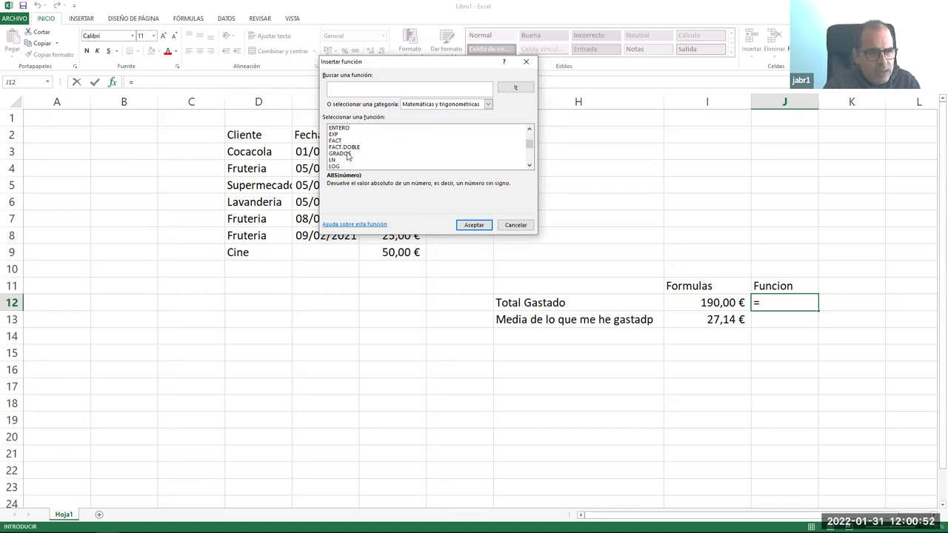
pyautogui.scroll(-2, 346, 156)
pyautogui.scroll(-2, 348, 157)
pyautogui.scroll(-2, 348, 156)
pyautogui.scroll(-1, 352, 155)
pyautogui.scroll(-1, 354, 156)
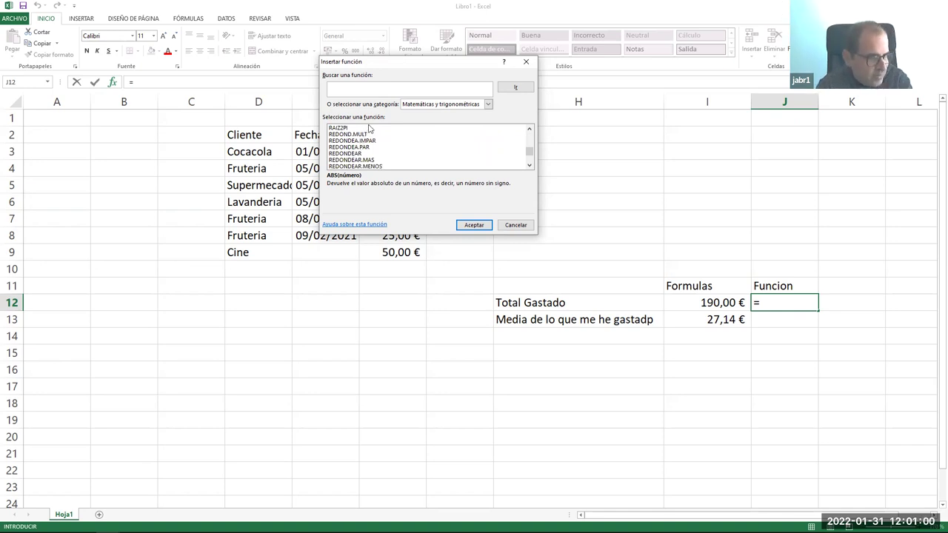
# View the Base de datos, Texto and Lógica categories, then show Todo.
pyautogui.click(419, 106)
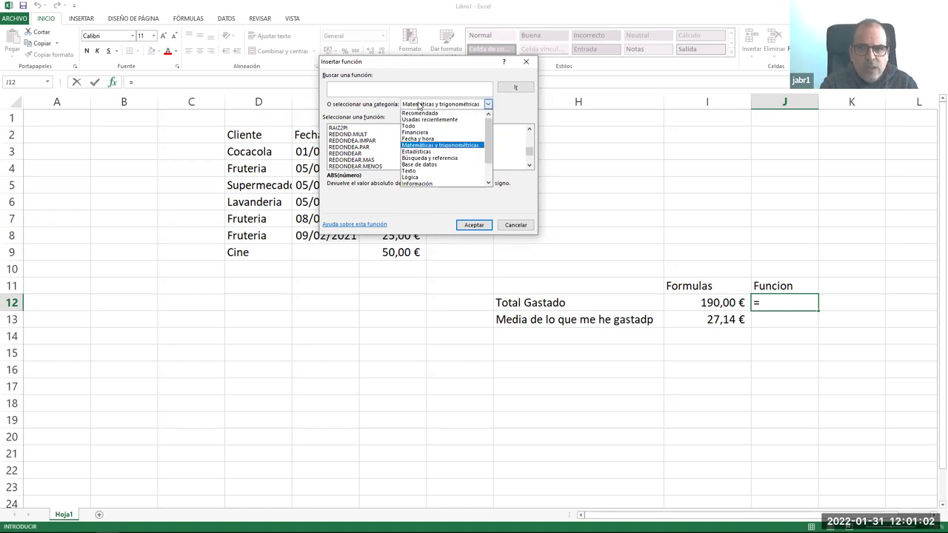
pyautogui.click(427, 166)
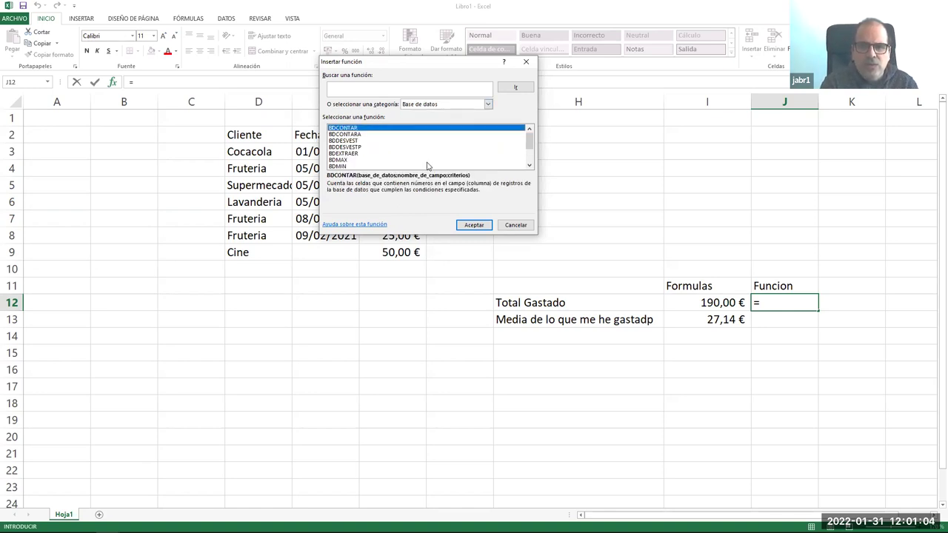
pyautogui.scroll(-2, 399, 149)
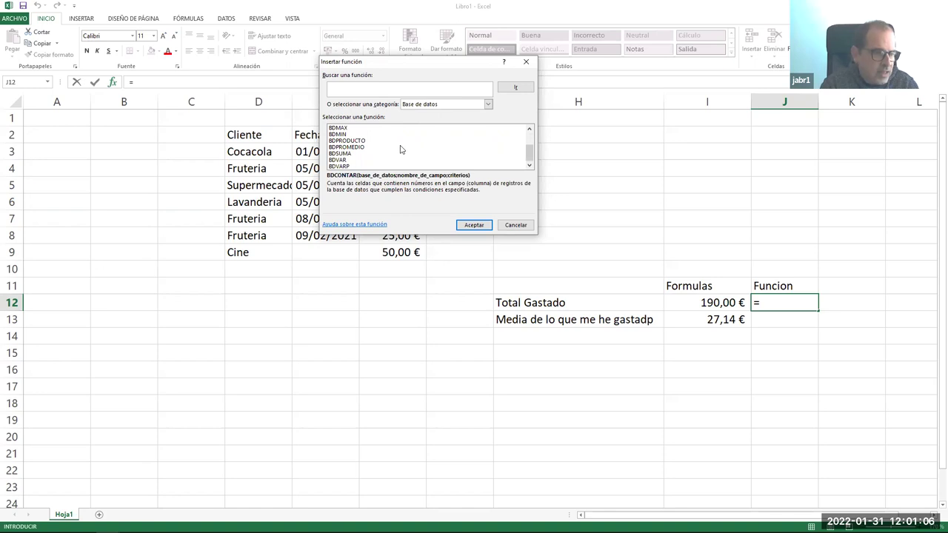
pyautogui.click(487, 104)
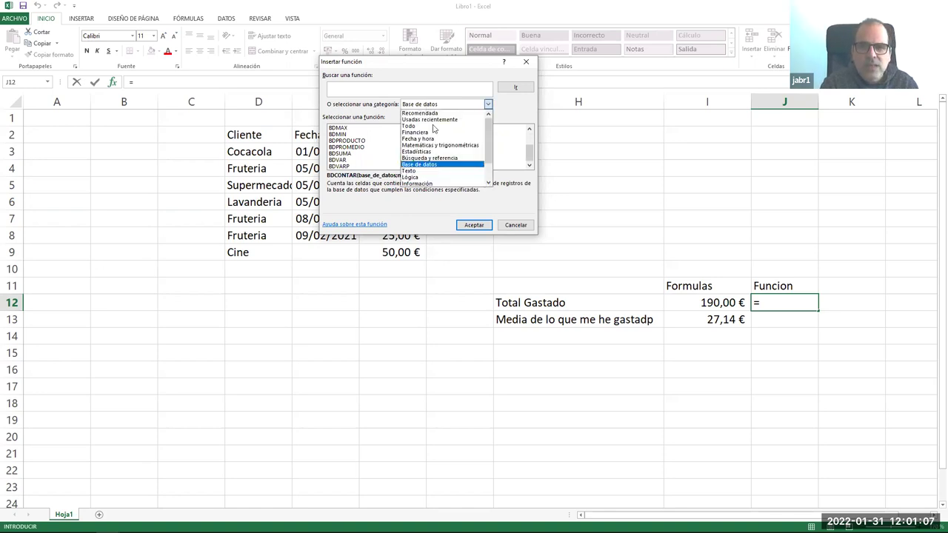
pyautogui.click(429, 170)
pyautogui.scroll(-3, 410, 152)
pyautogui.scroll(-3, 400, 148)
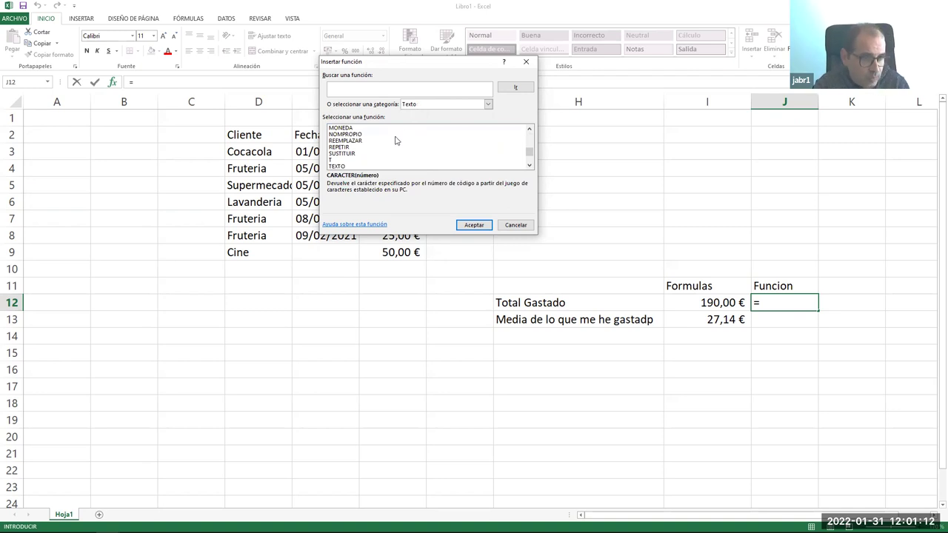
pyautogui.click(423, 105)
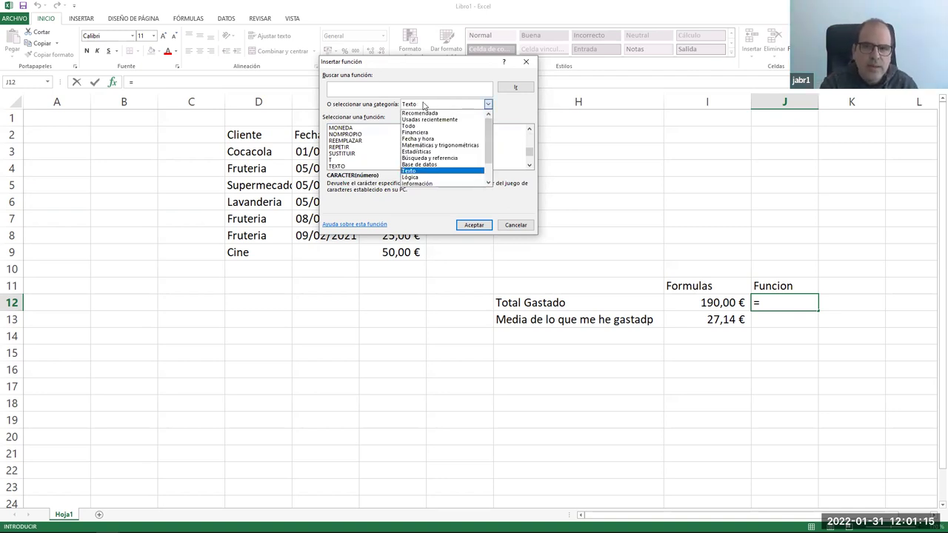
pyautogui.click(422, 177)
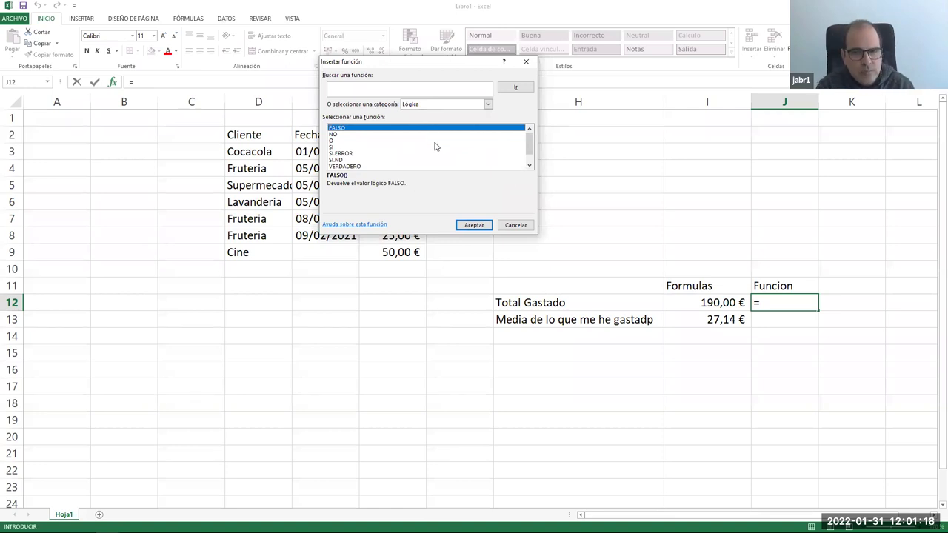
pyautogui.click(429, 107)
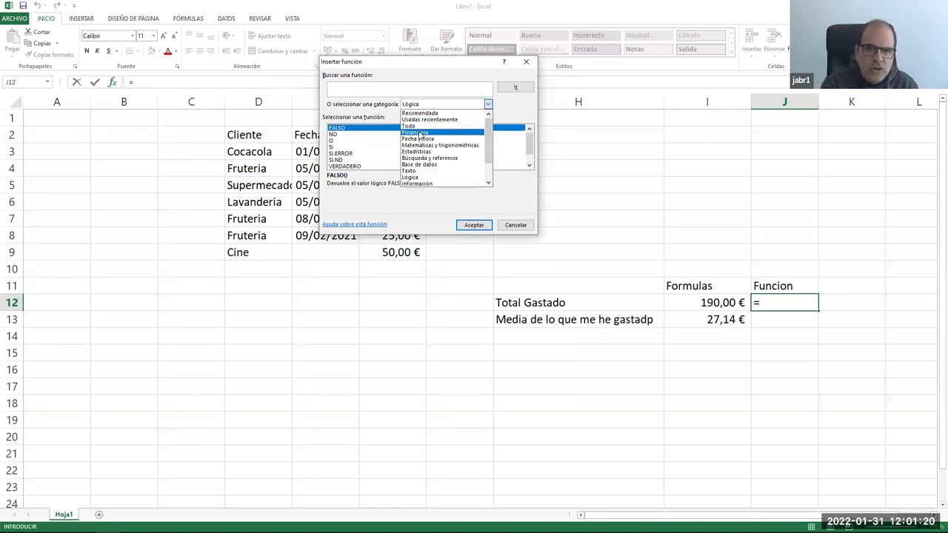
pyautogui.click(416, 126)
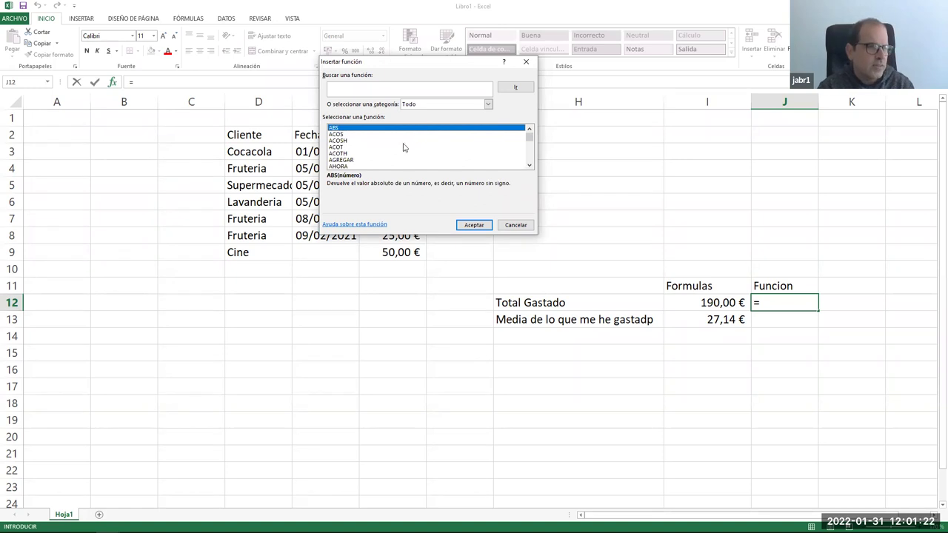
# Scroll all functions, then search 'suma' to list SUMA, SUMA.SERIES and SUMA.CUADRADOS.
pyautogui.scroll(-3, 394, 154)
pyautogui.scroll(-2, 391, 156)
pyautogui.scroll(-3, 389, 159)
pyautogui.scroll(-2, 387, 166)
pyautogui.scroll(-1, 384, 173)
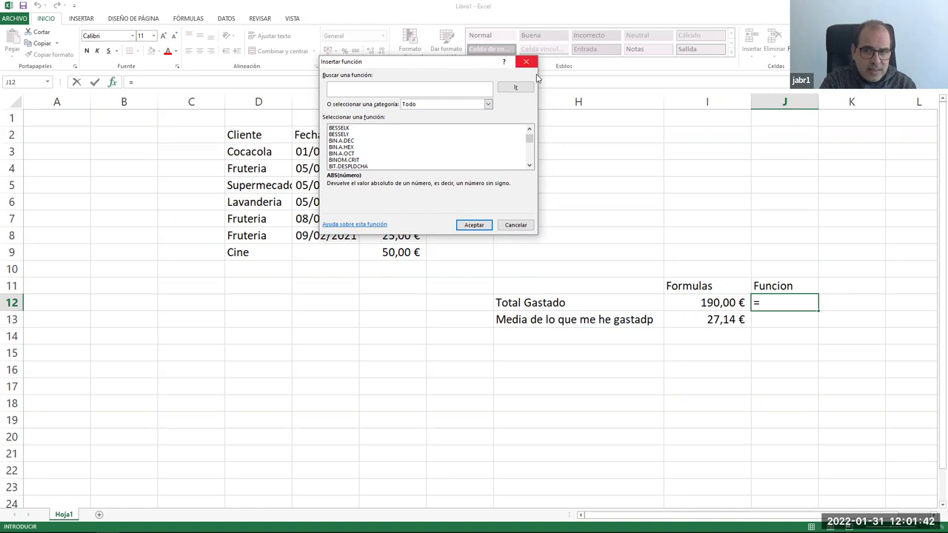
pyautogui.click(335, 89)
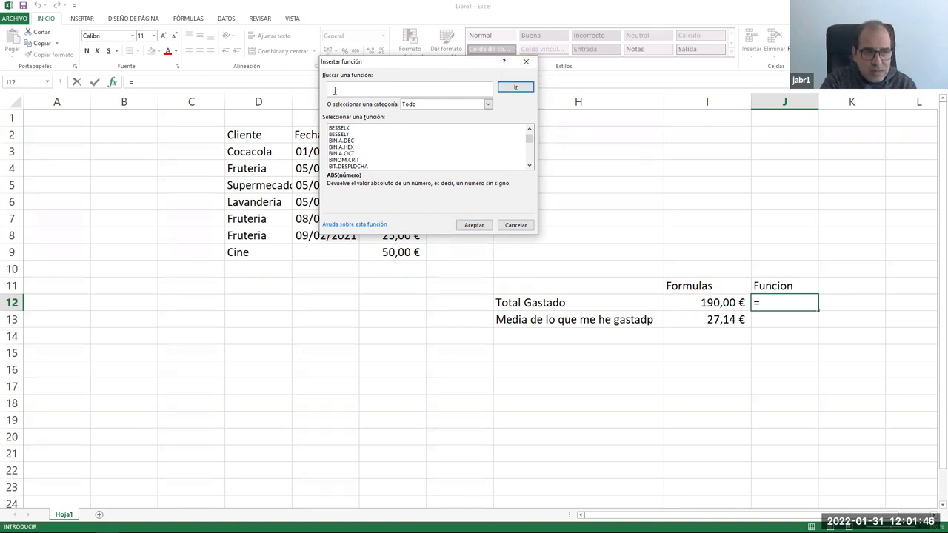
pyautogui.click(418, 105)
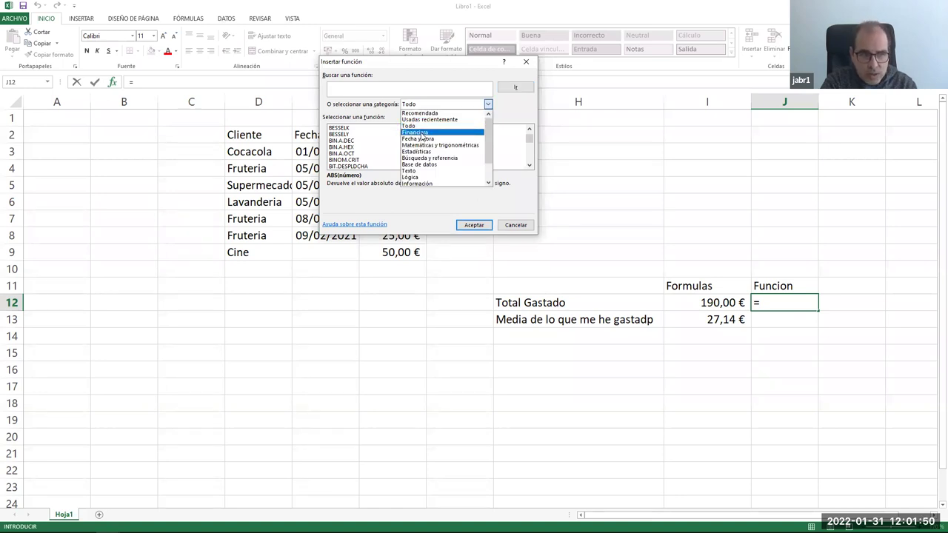
pyautogui.click(397, 83)
pyautogui.click(354, 92)
pyautogui.write('suma')
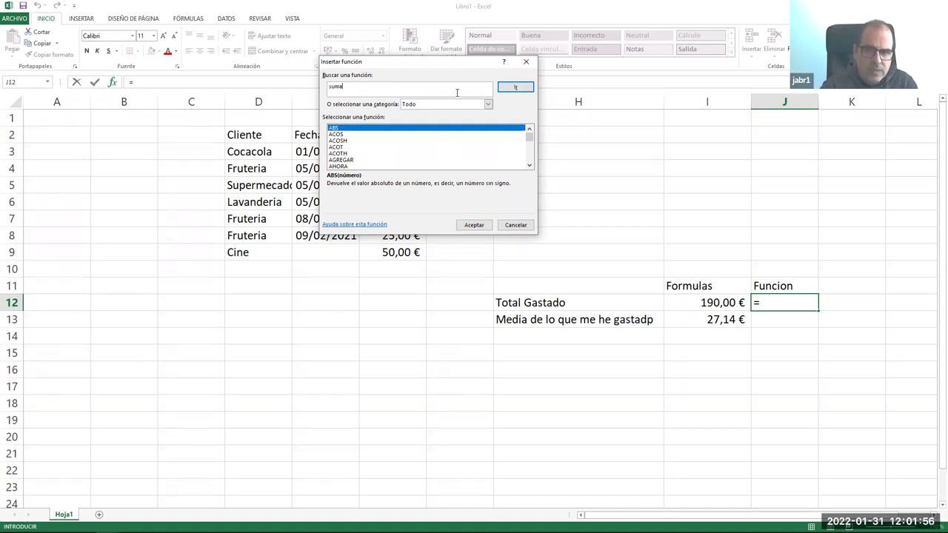
pyautogui.click(514, 88)
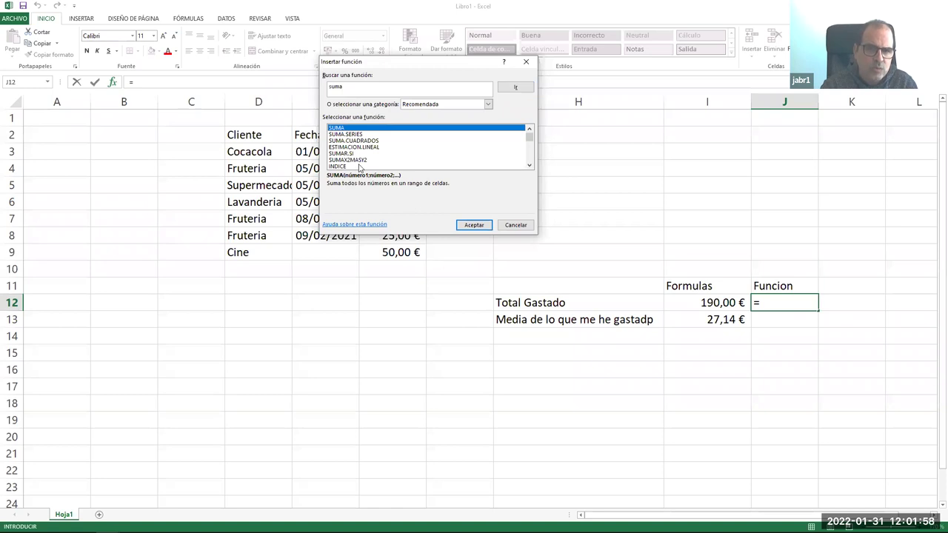
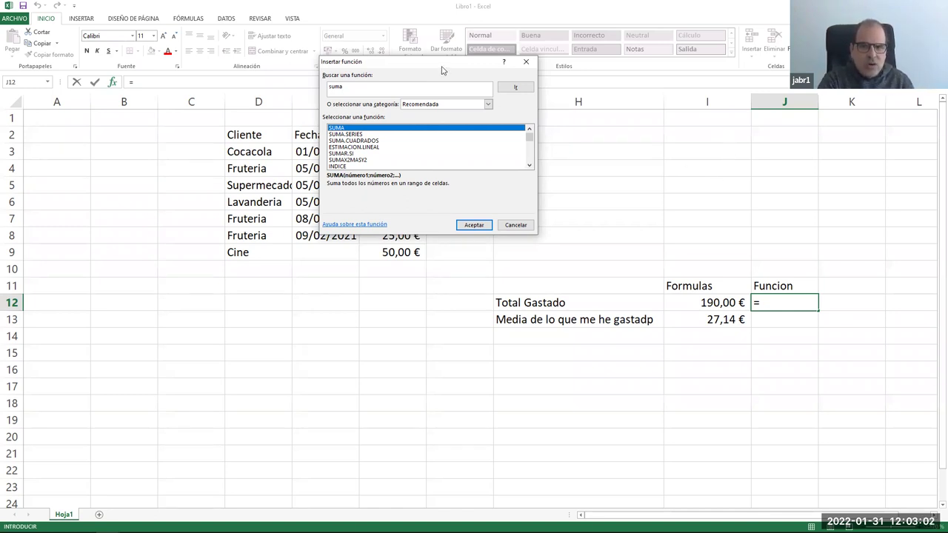
# Move the Insertar función dialog aside and cancel it, leaving J12 empty.
pyautogui.moveTo(443, 72); pyautogui.dragTo(670, 66)
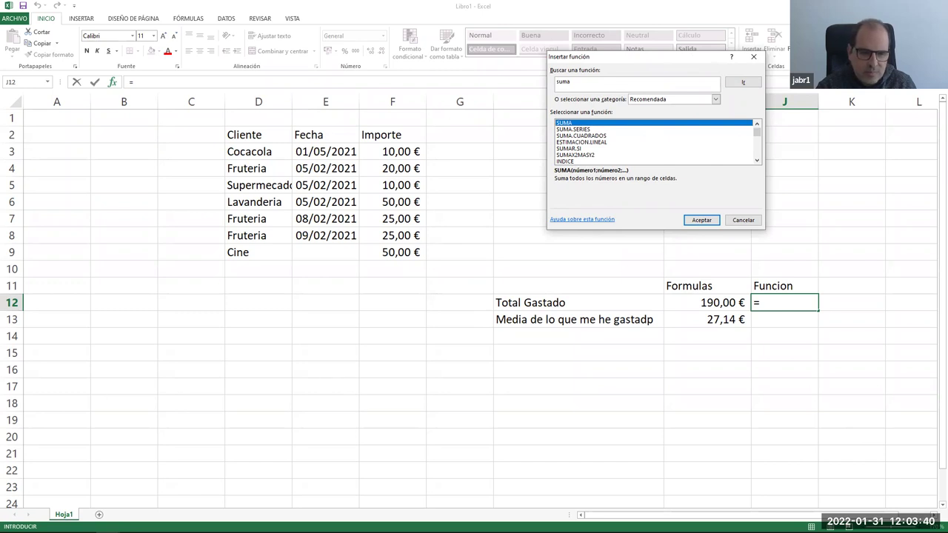
pyautogui.click(753, 56)
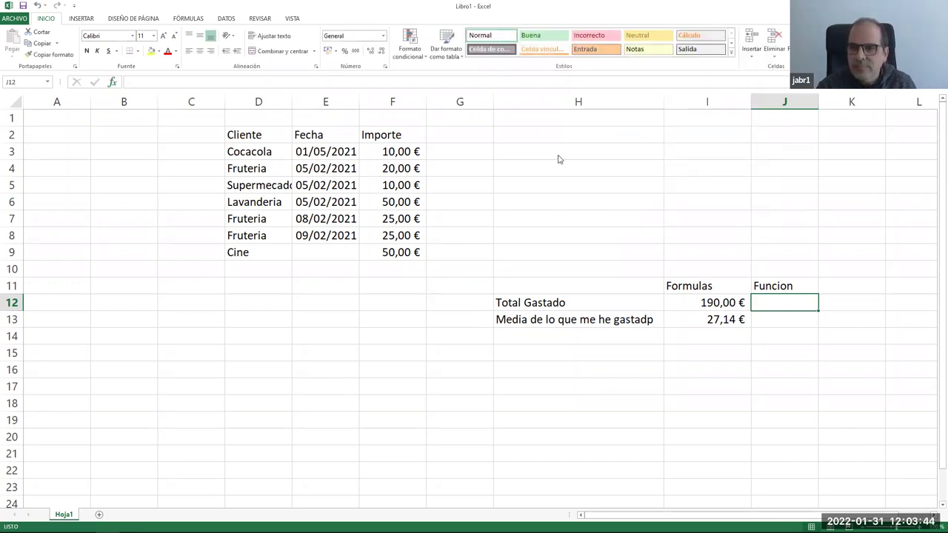
# Set the display scaling to 175% in the desktop's display settings.
pyautogui.press('super+d')
pyautogui.rightClick(518, 180)
pyautogui.click(606, 317)
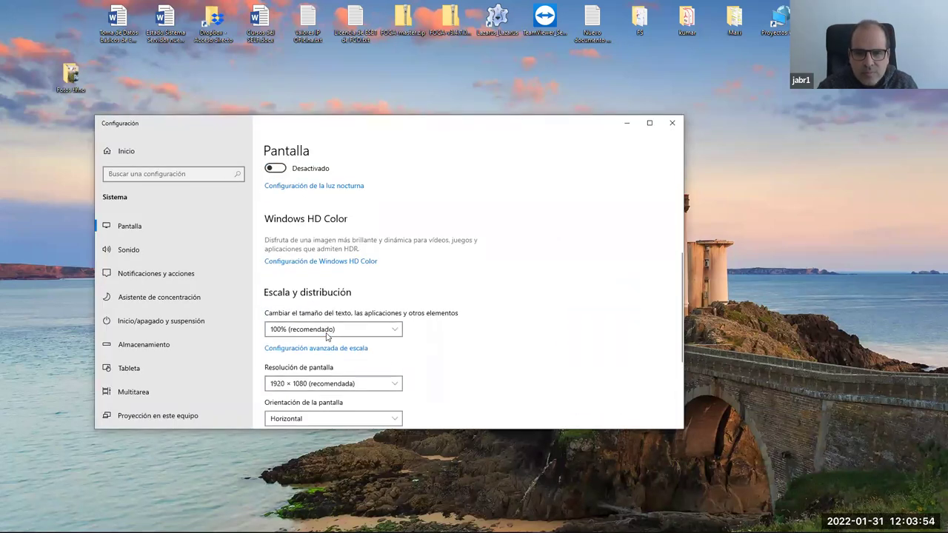
pyautogui.click(331, 330)
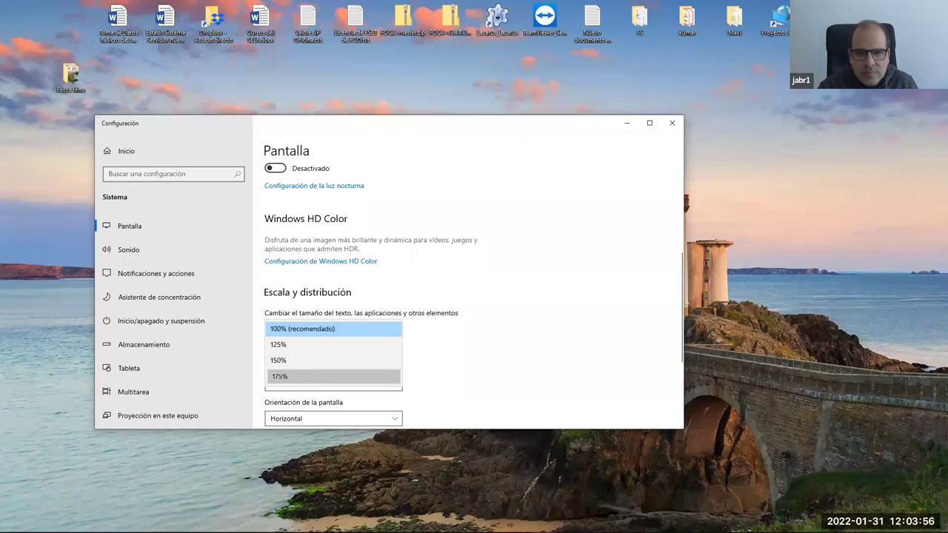
pyautogui.click(333, 376)
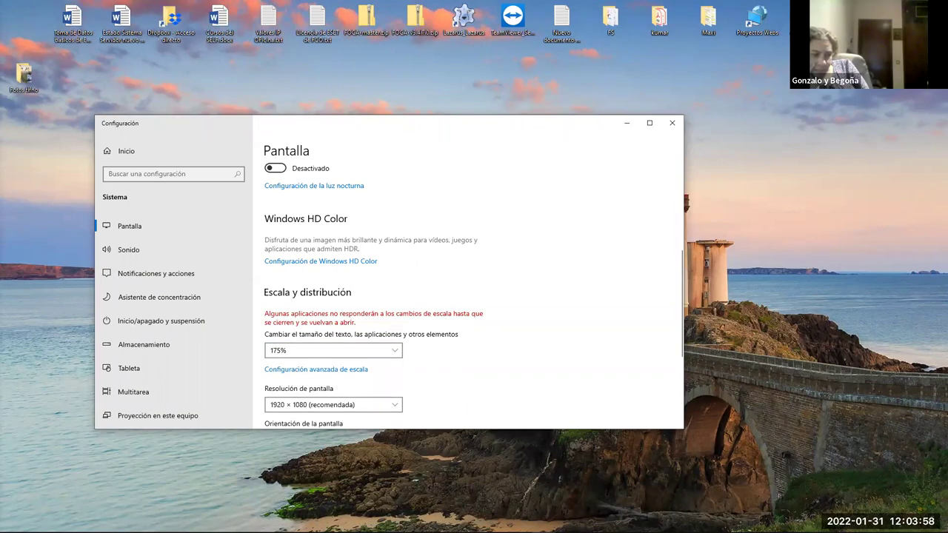
pyautogui.click(671, 123)
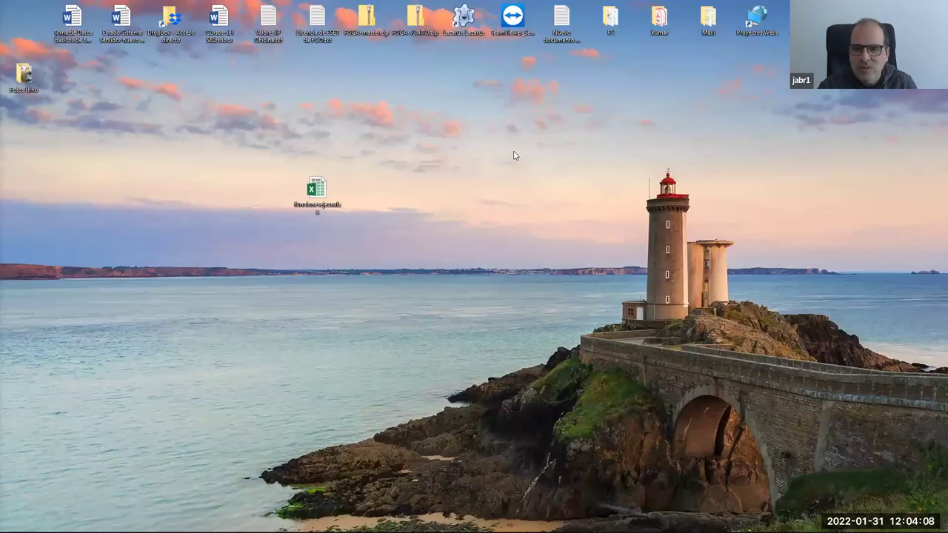
# On the second display, change the scaling to 175% and then to 150%.
pyautogui.rightClick(509, 155)
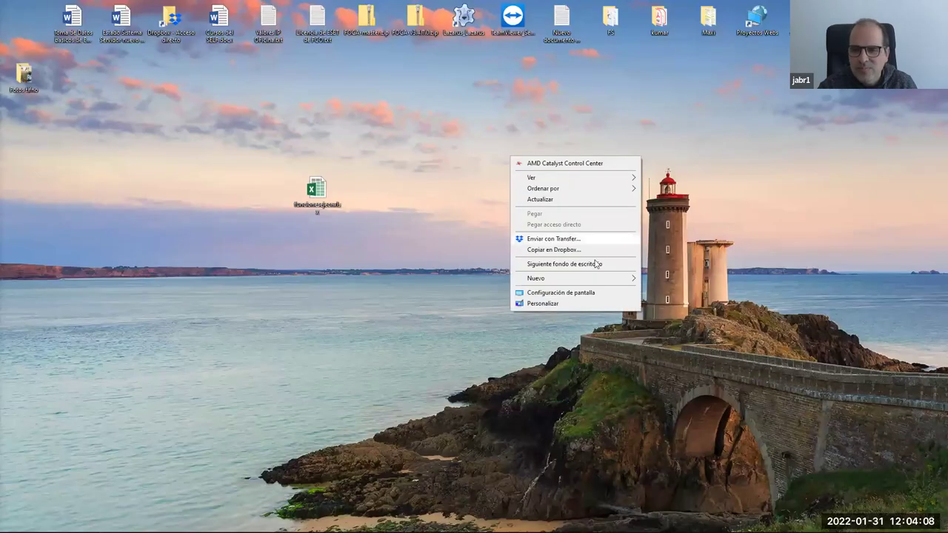
pyautogui.click(592, 293)
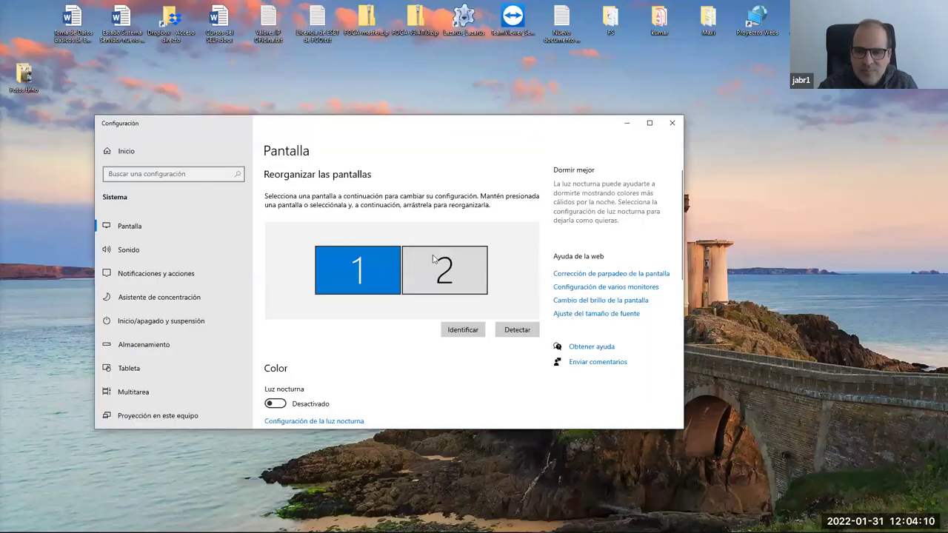
pyautogui.click(444, 268)
pyautogui.scroll(-5, 403, 324)
pyautogui.click(333, 282)
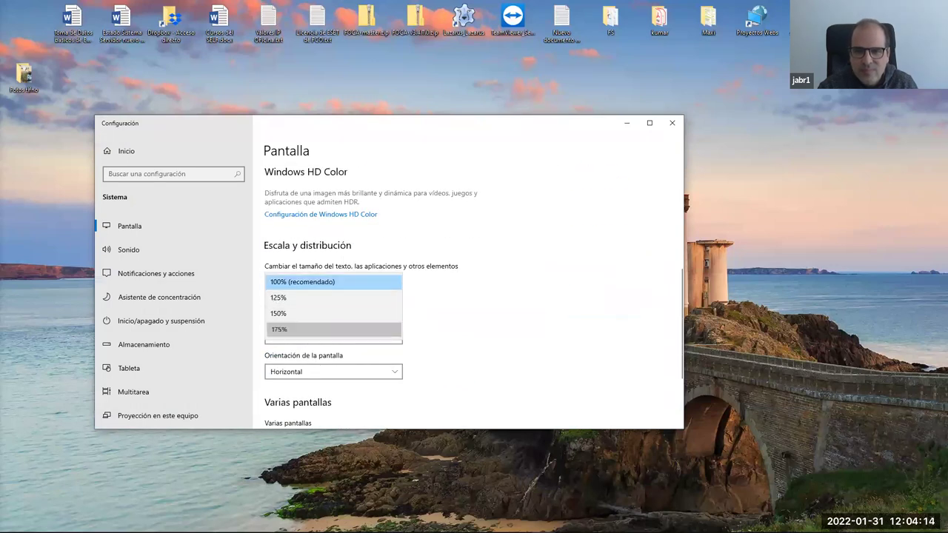
pyautogui.click(333, 328)
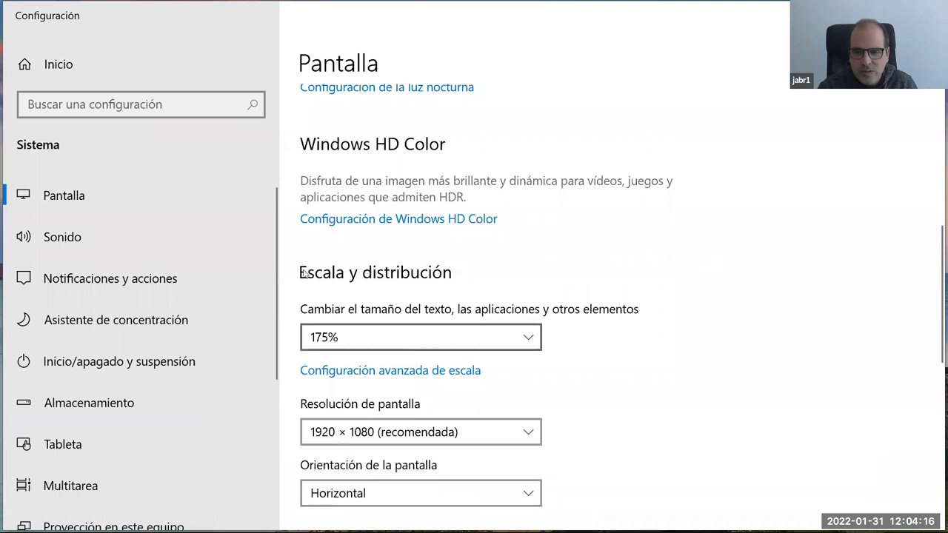
pyautogui.click(333, 337)
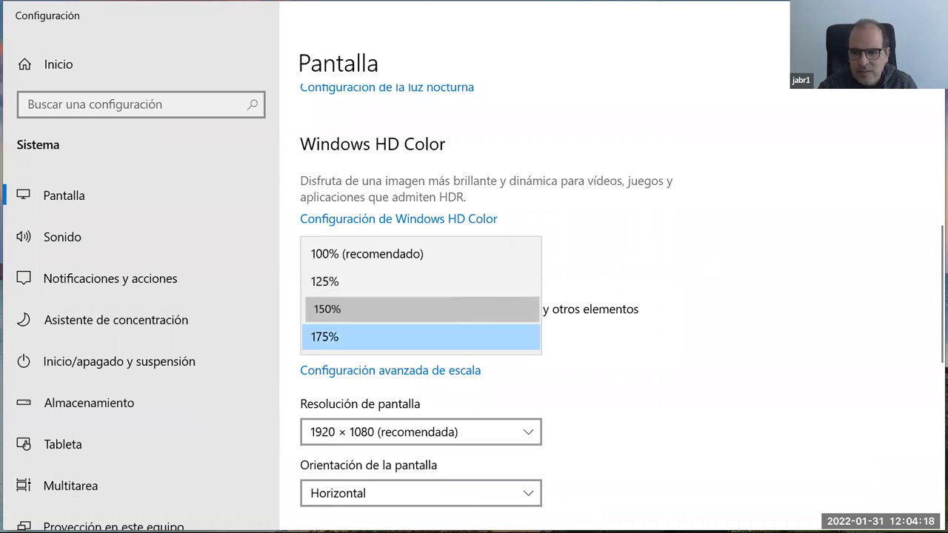
pyautogui.click(327, 309)
pyautogui.click(781, 12)
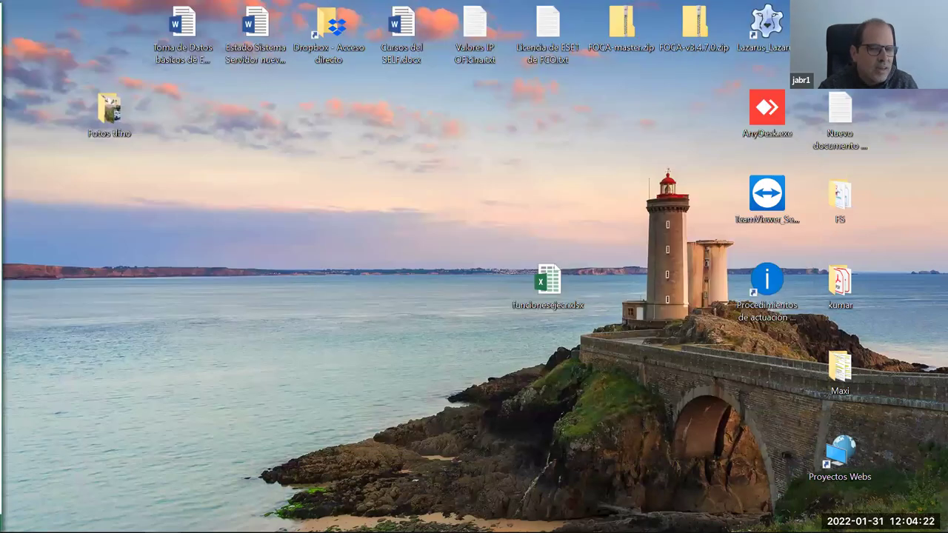
# Return to the Libro1 workbook in Excel.
pyautogui.hotkey('alt', 'Tab')
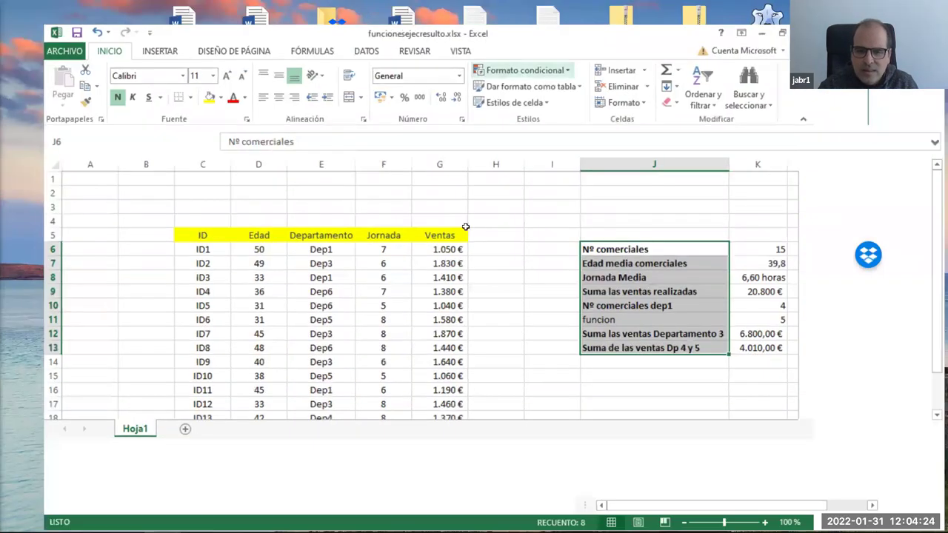
pyautogui.press('super+d')
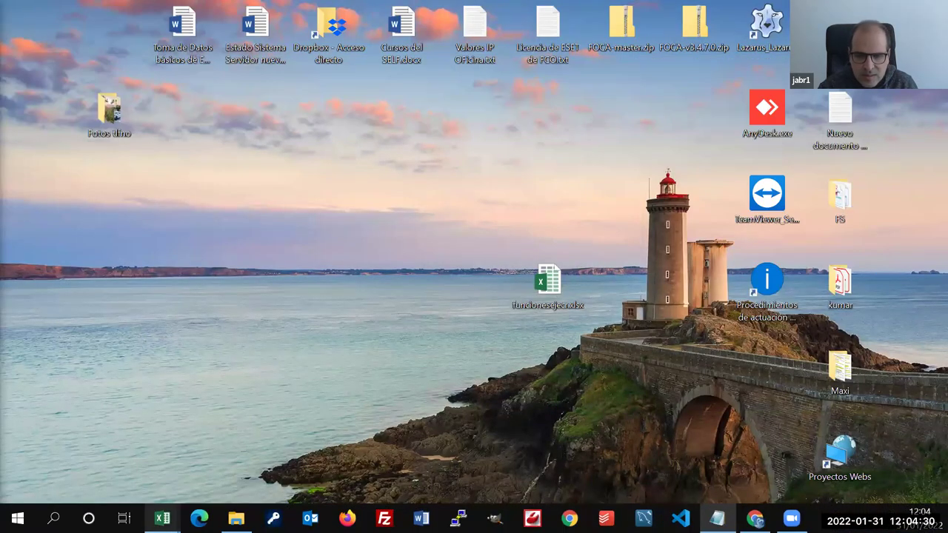
pyautogui.moveTo(162, 519)
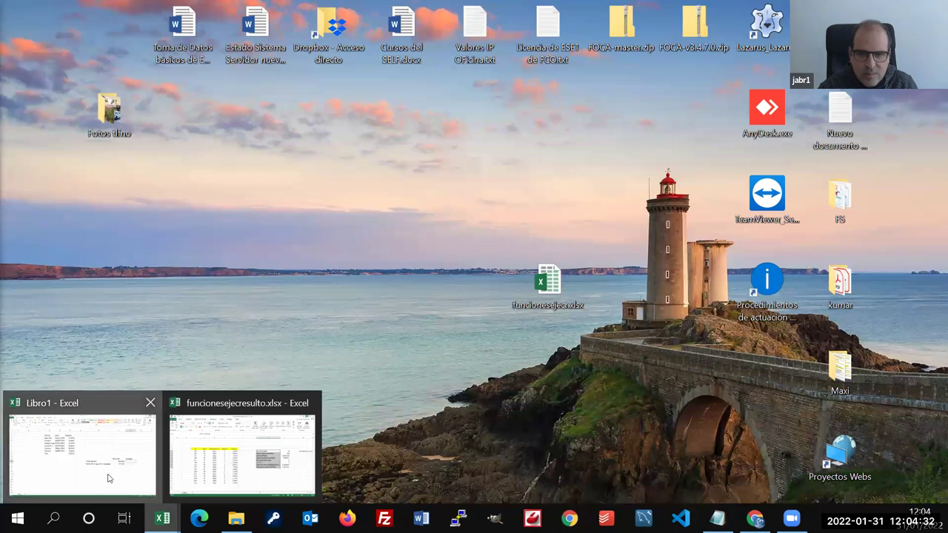
pyautogui.click(107, 478)
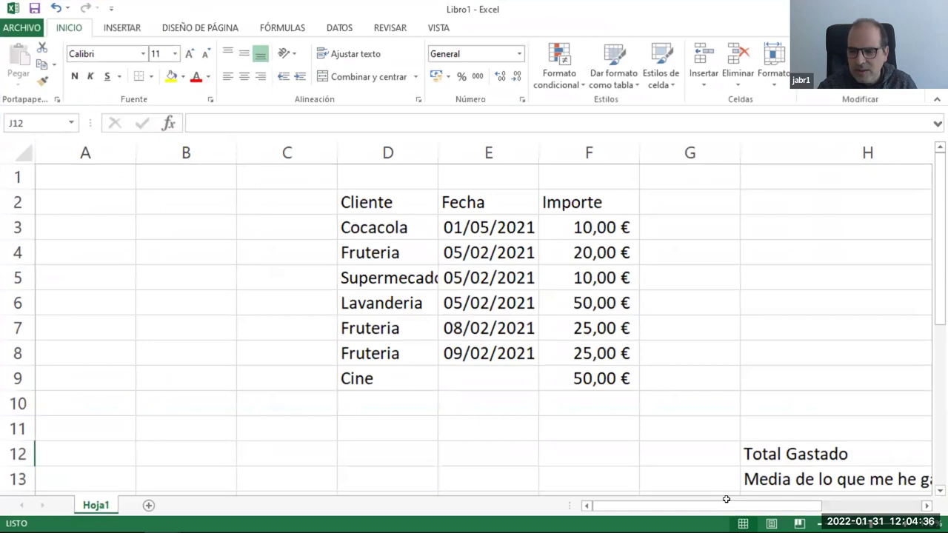
# Insert a function into J12 by searching 'suma' and choosing SUMA.
pyautogui.moveTo(726, 499); pyautogui.dragTo(825, 501)
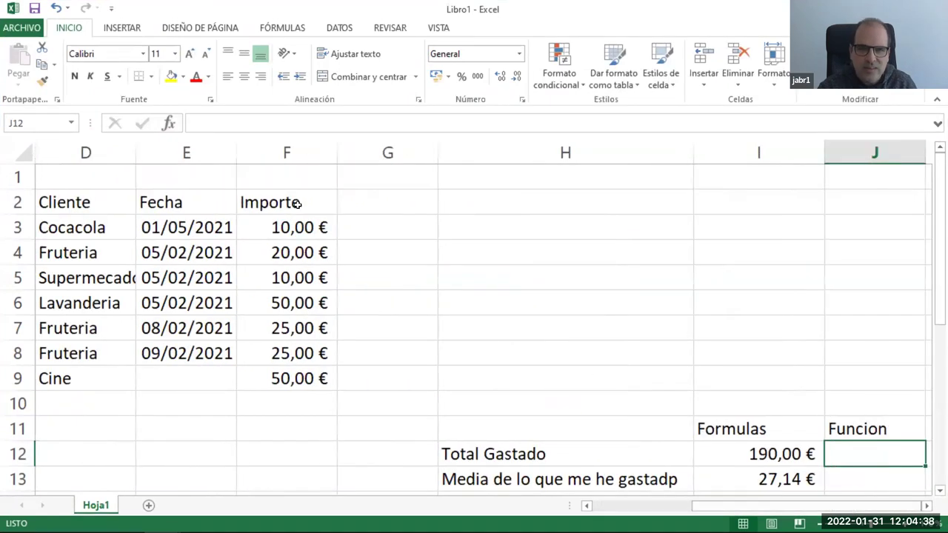
pyautogui.click(168, 123)
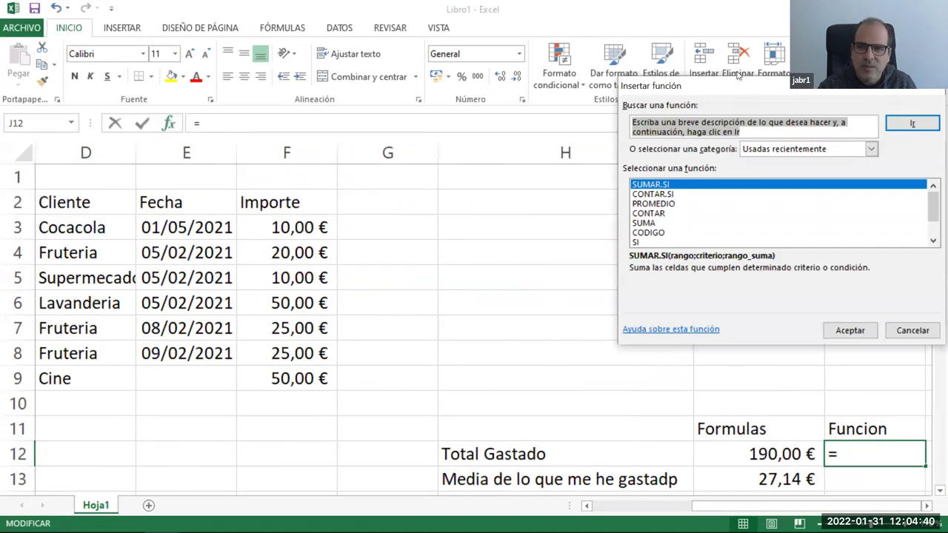
pyautogui.moveTo(744, 86); pyautogui.dragTo(380, 63)
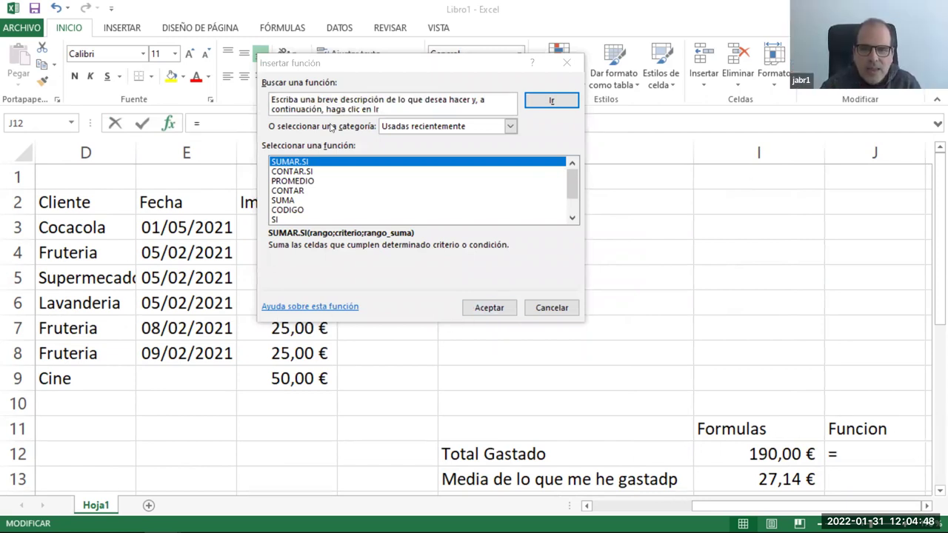
pyautogui.click(345, 103)
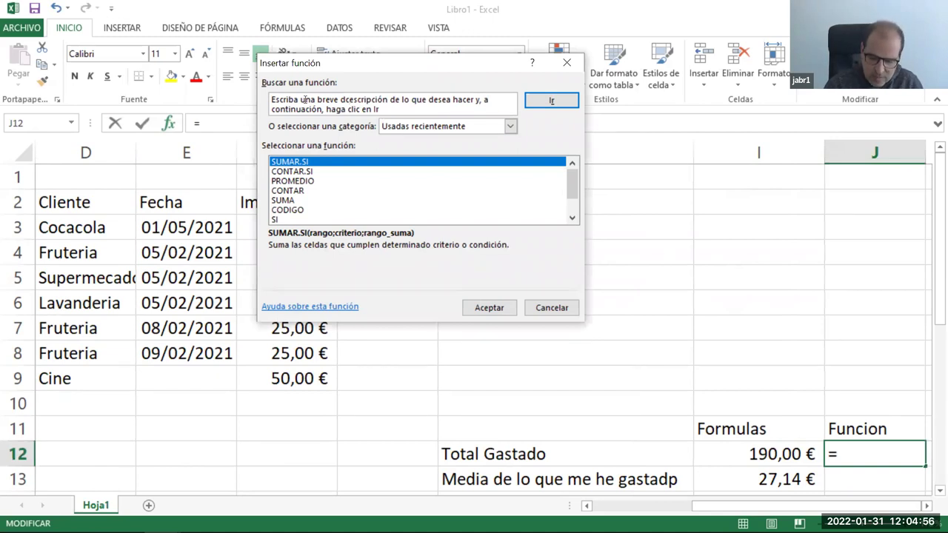
pyautogui.hotkey('ctrl', 'a')
pyautogui.press('BackSpace')
pyautogui.write('duma')
pyautogui.press('BackSpace')
pyautogui.press('BackSpace')
pyautogui.press('BackSpace')
pyautogui.press('BackSpace')
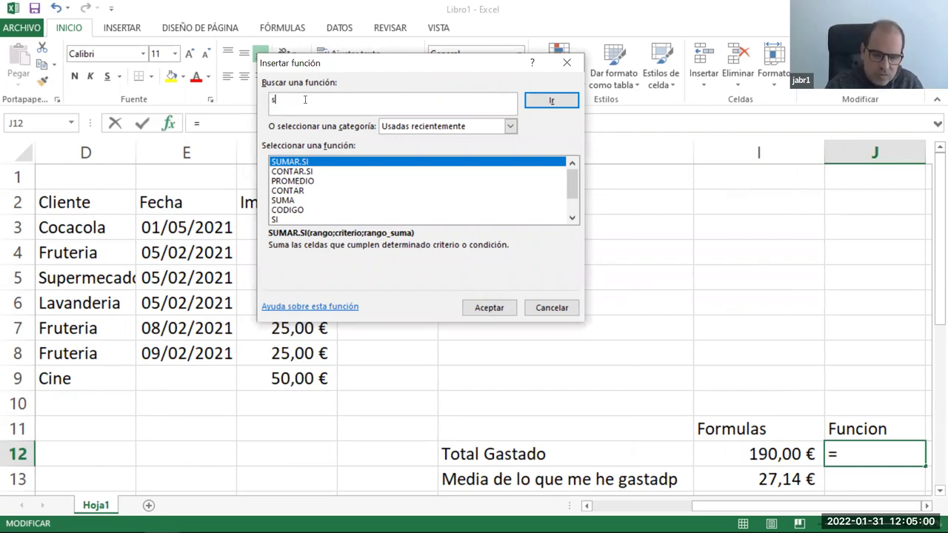
pyautogui.write('suma')
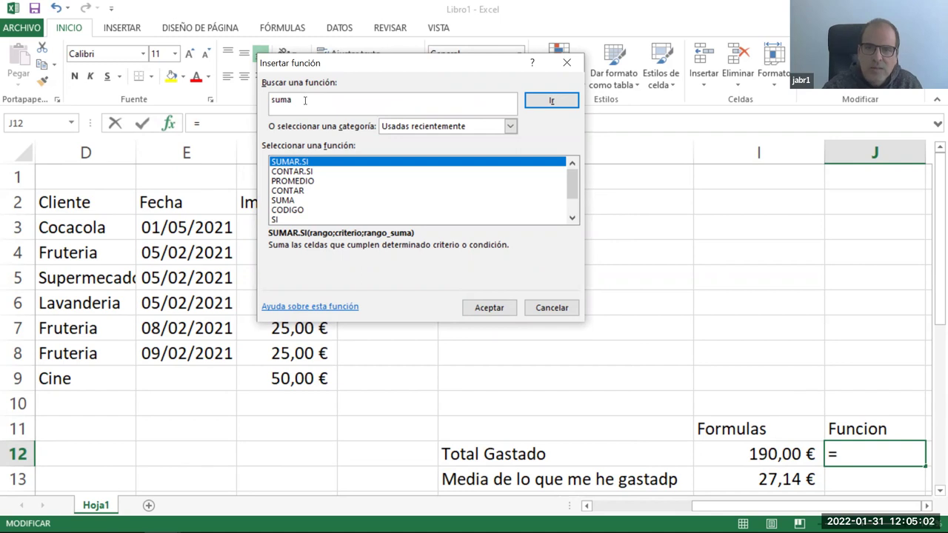
pyautogui.press('Return')
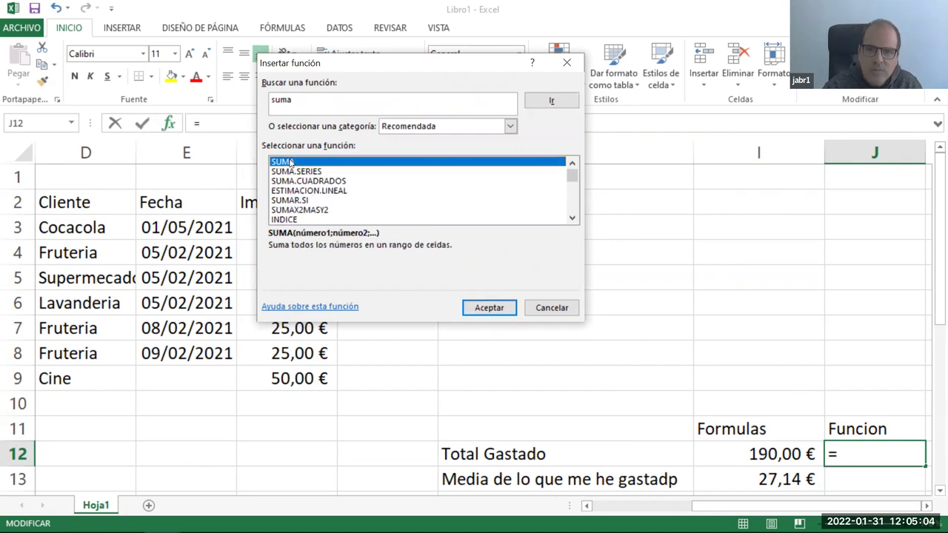
pyautogui.doubleClick(291, 162)
# Select F3:F12 as SUMA's Número1 range, then cancel the formula with Esc.
pyautogui.moveTo(415, 92); pyautogui.dragTo(416, 77)
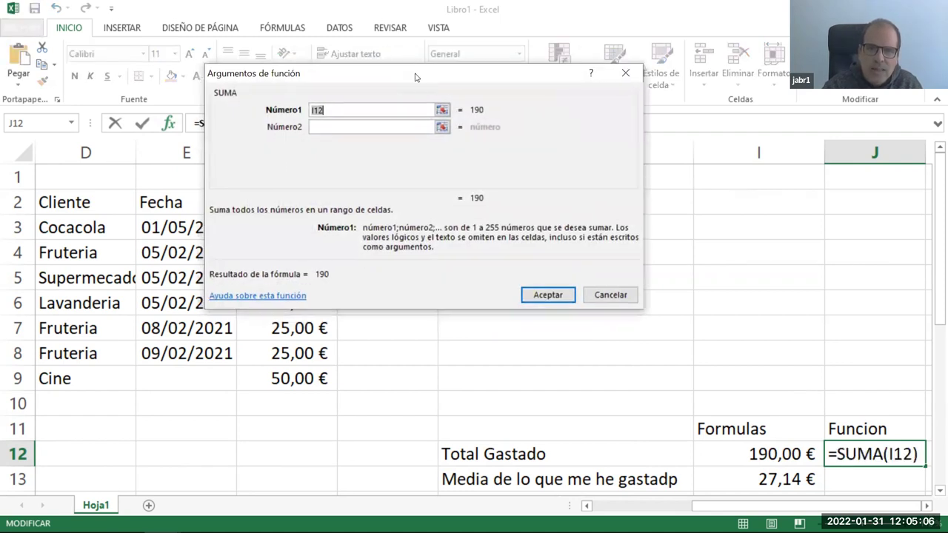
pyautogui.click(215, 124)
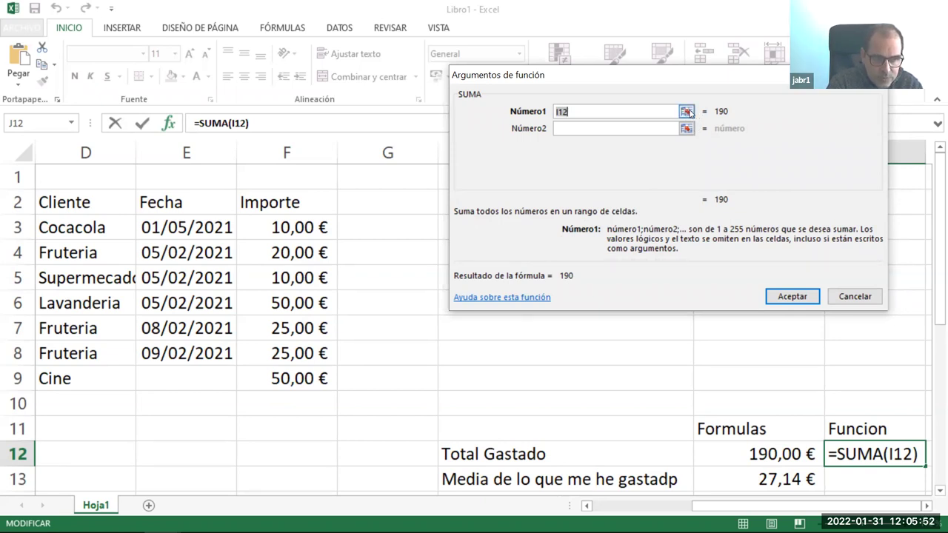
pyautogui.click(687, 112)
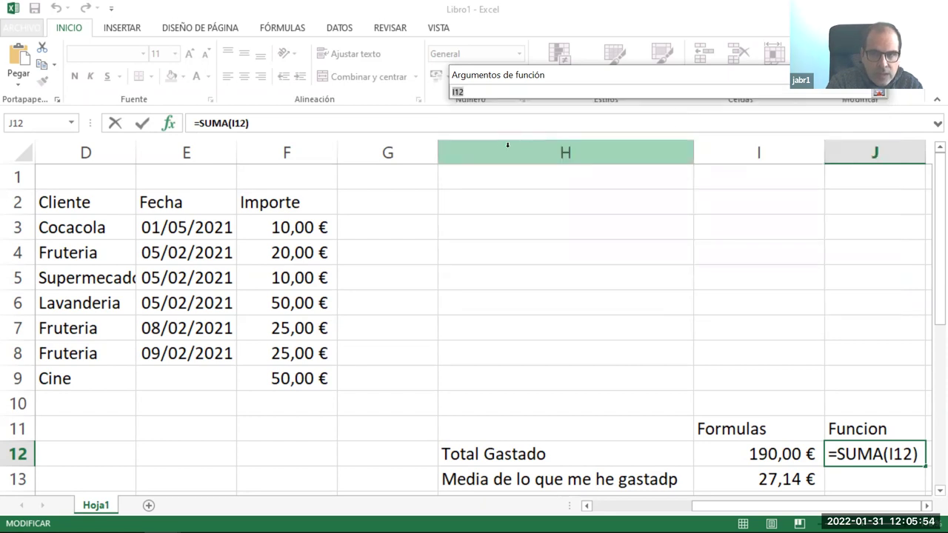
pyautogui.click(286, 224)
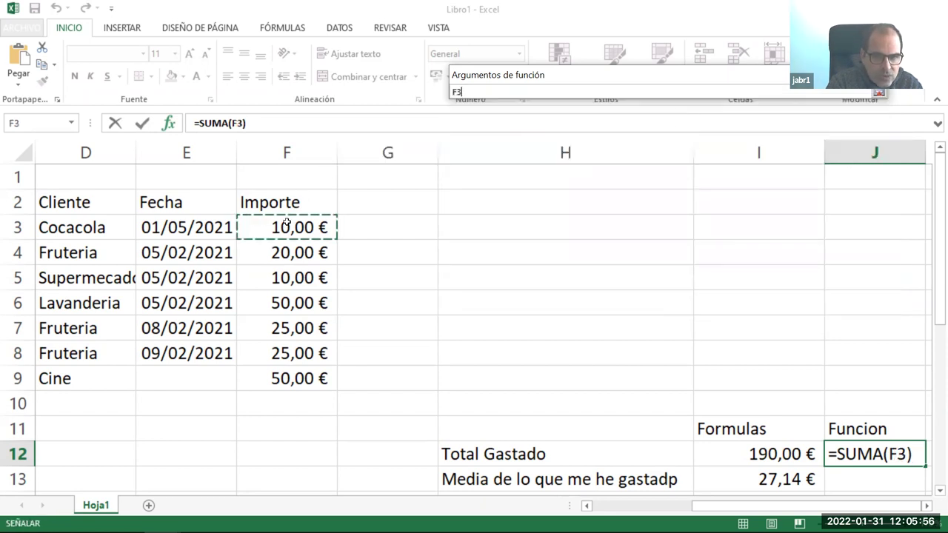
pyautogui.moveTo(287, 235); pyautogui.dragTo(277, 425)
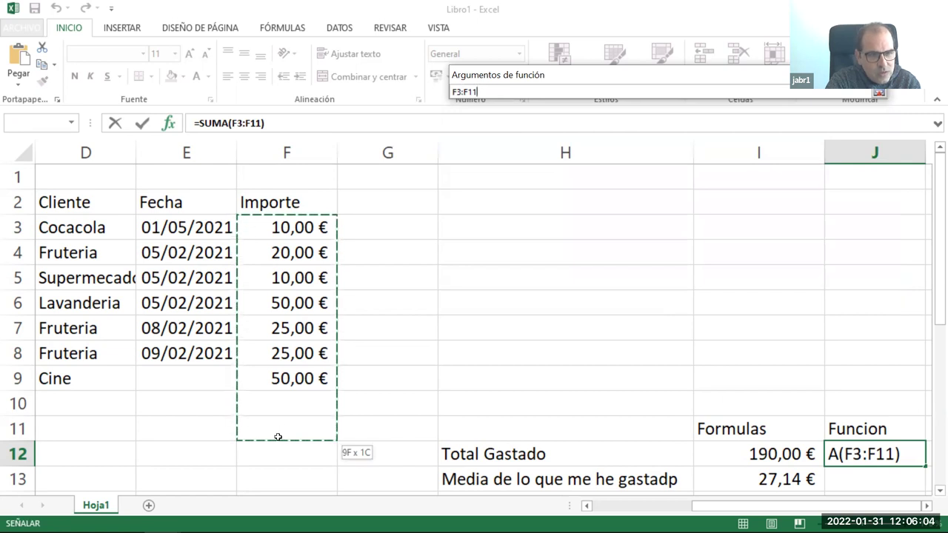
pyautogui.moveTo(278, 437); pyautogui.dragTo(279, 447)
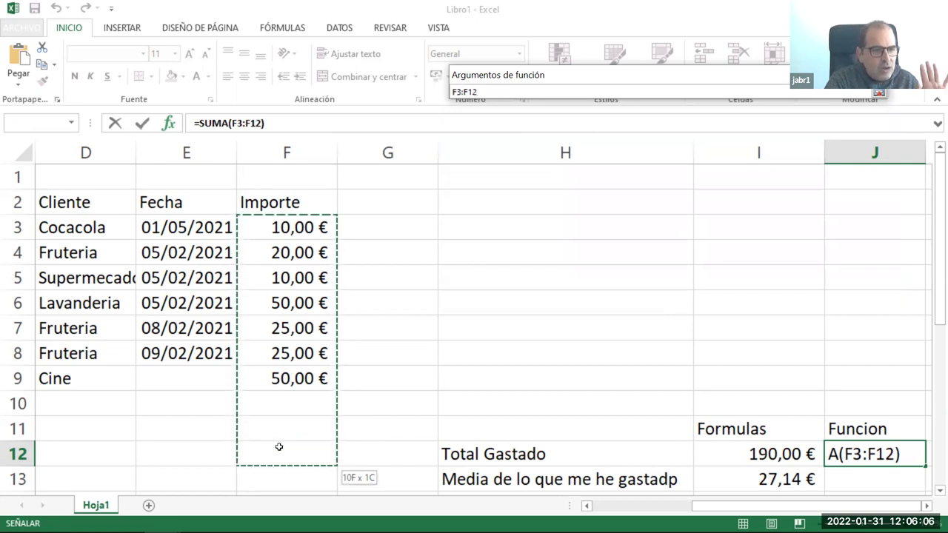
pyautogui.moveTo(279, 447); pyautogui.dragTo(279, 450)
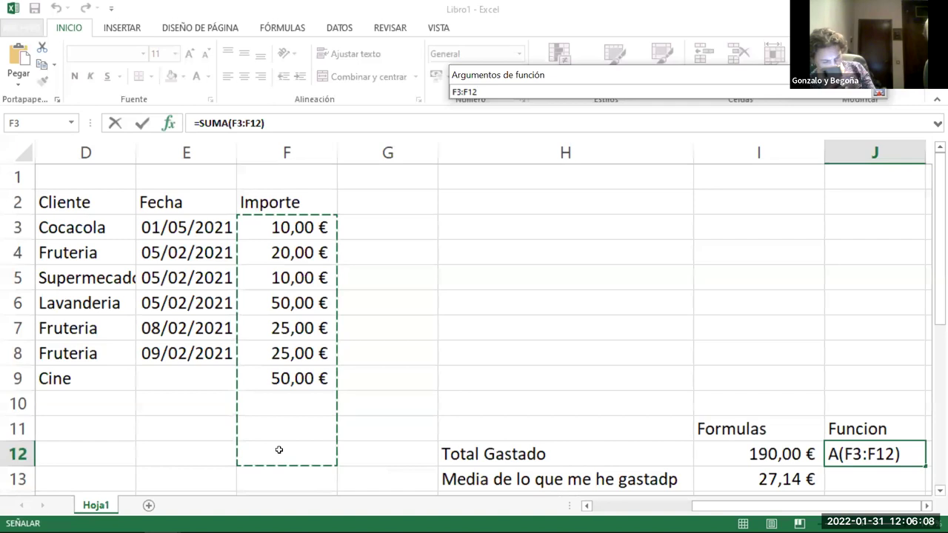
pyautogui.click(878, 94)
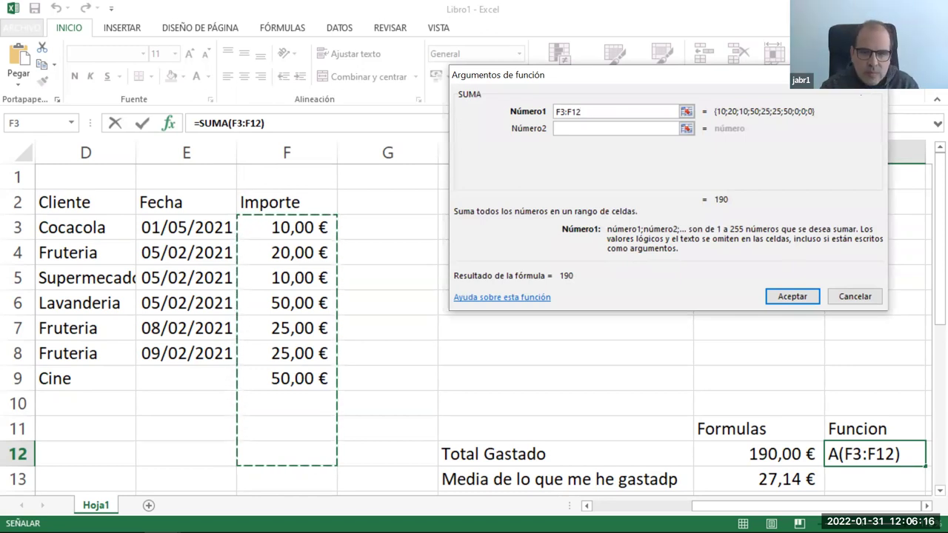
pyautogui.press('Escape')
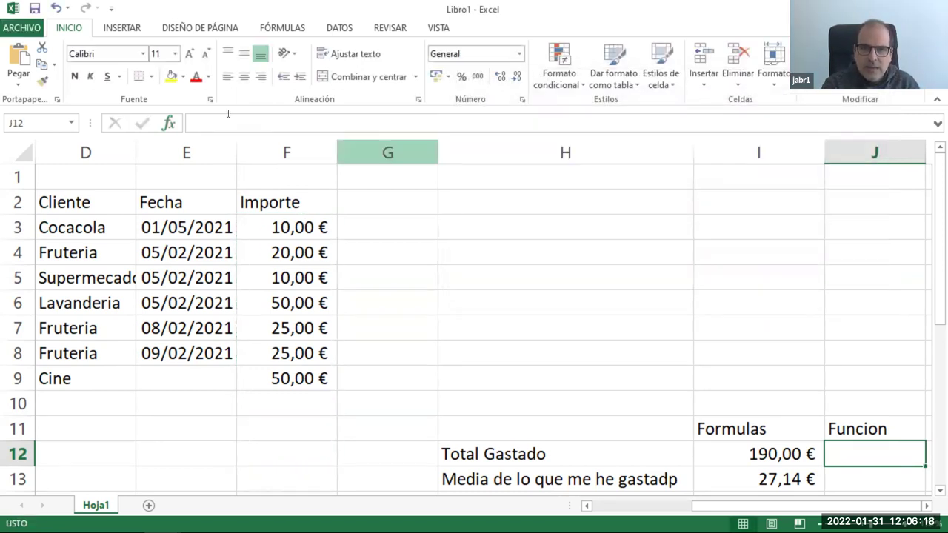
# Reopen SUMA for J12 and select F3:F12 as the sum range.
pyautogui.click(169, 123)
pyautogui.click(534, 163)
pyautogui.doubleClick(535, 163)
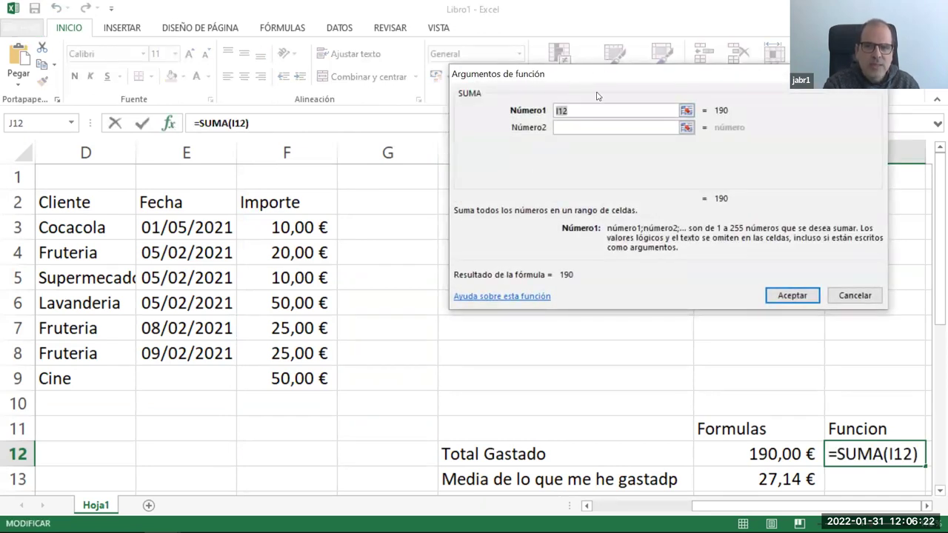
pyautogui.moveTo(615, 85); pyautogui.dragTo(574, 108)
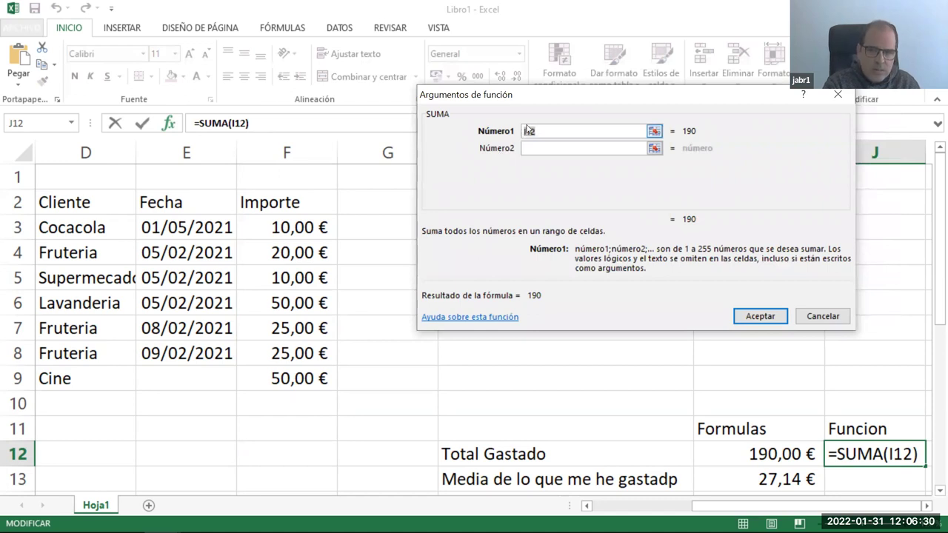
pyautogui.click(617, 147)
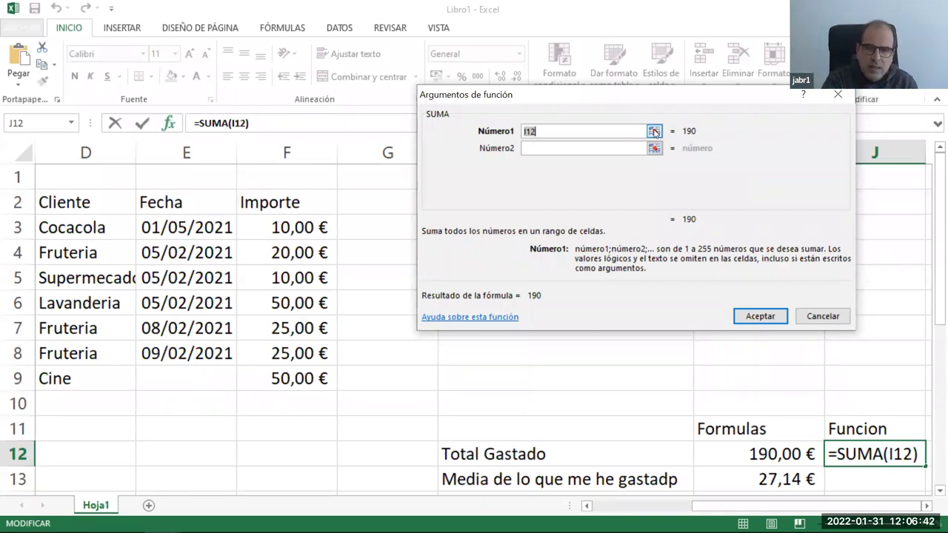
pyautogui.click(654, 131)
pyautogui.moveTo(286, 227); pyautogui.dragTo(288, 452)
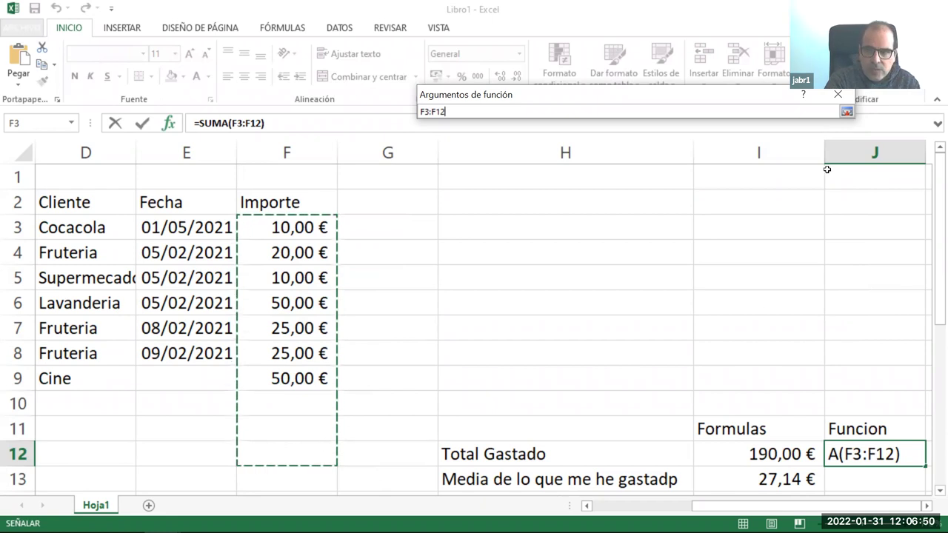
# Add D2:F2 to the SUMA argument and accept, giving =SUMA(F3:F12+D2:F2).
pyautogui.click(846, 111)
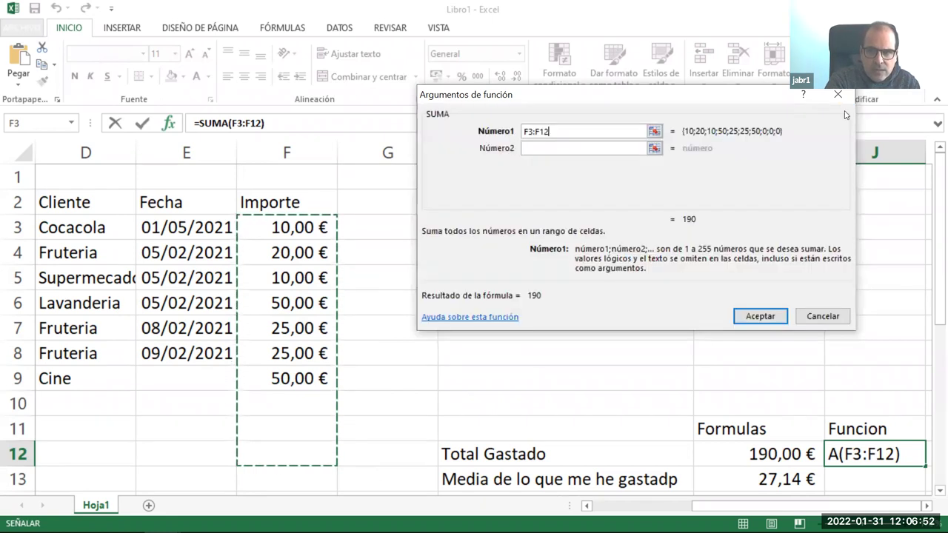
pyautogui.moveTo(767, 98); pyautogui.dragTo(696, 47)
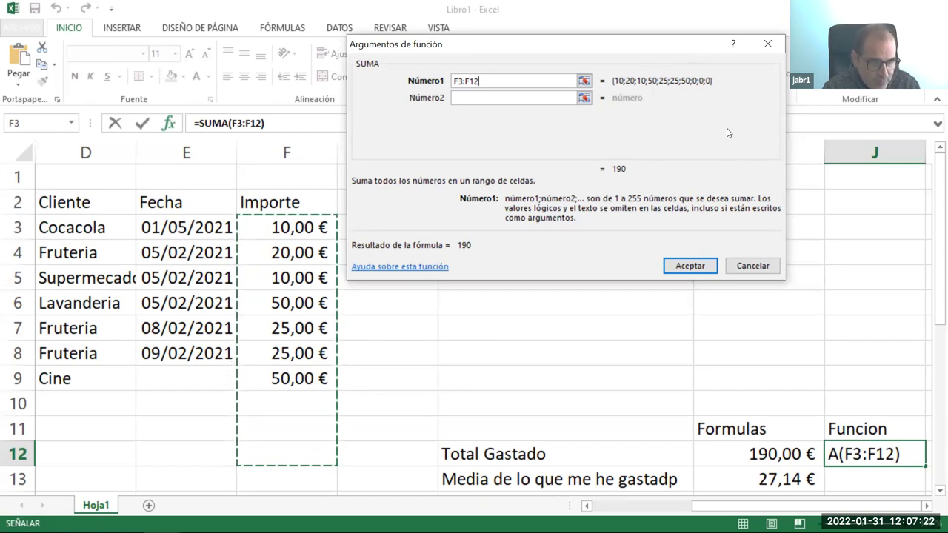
pyautogui.click(585, 88)
pyautogui.click(121, 200)
pyautogui.moveTo(121, 200); pyautogui.dragTo(289, 200)
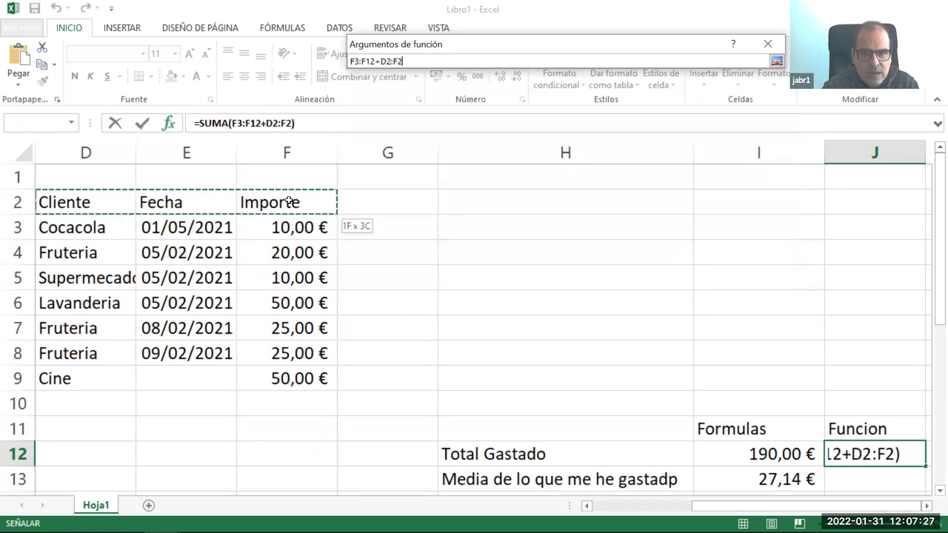
pyautogui.click(777, 61)
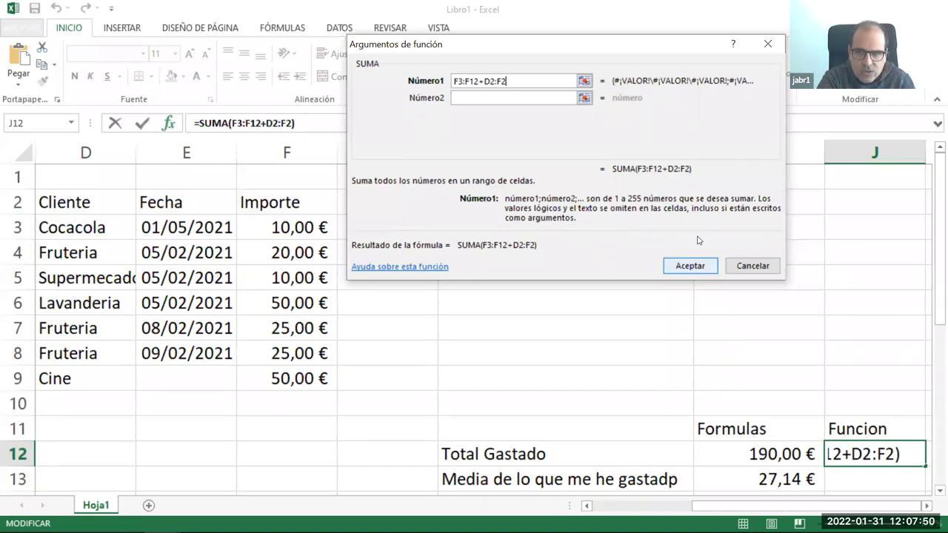
pyautogui.click(689, 266)
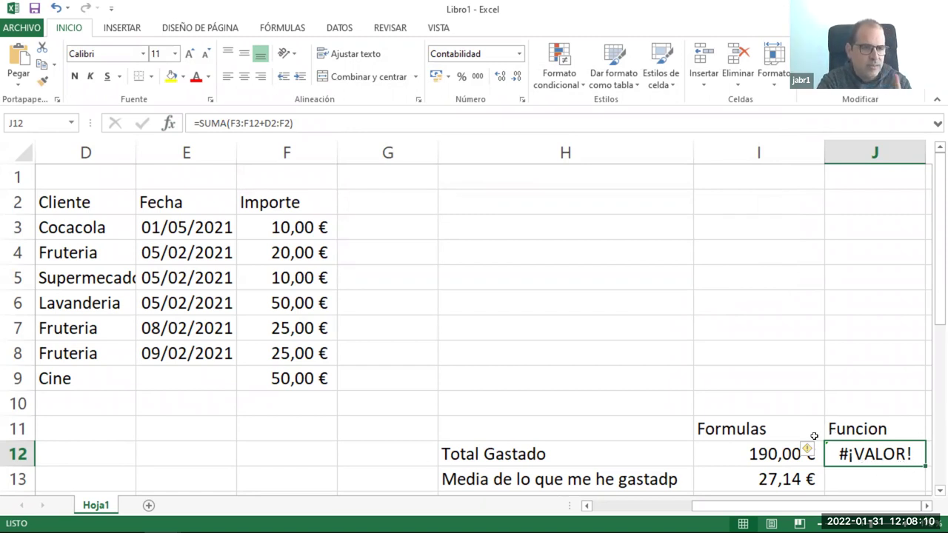
# Remove +D2:F2 so J12 reads =SUMA(F3:F12), showing 190,00 €.
pyautogui.click(168, 124)
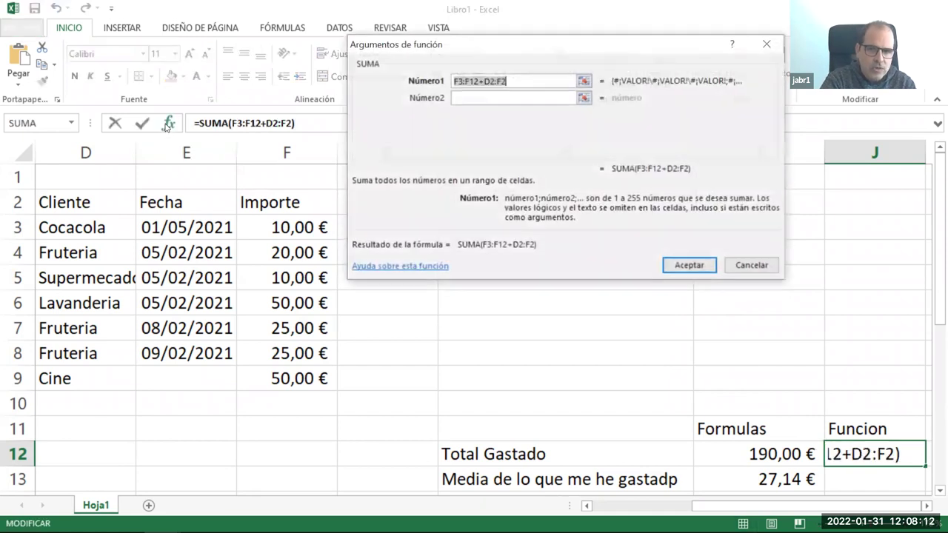
pyautogui.moveTo(510, 81); pyautogui.dragTo(482, 81)
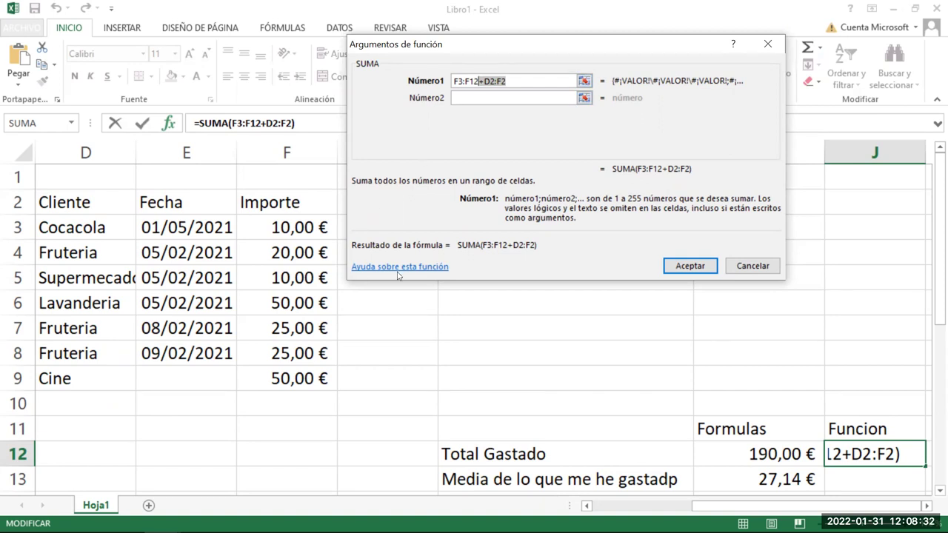
pyautogui.press('Delete')
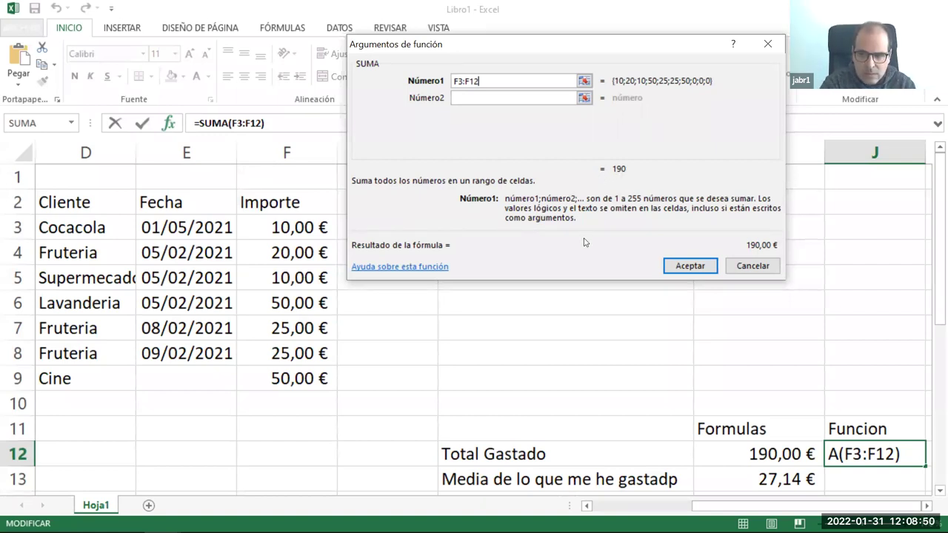
pyautogui.click(692, 268)
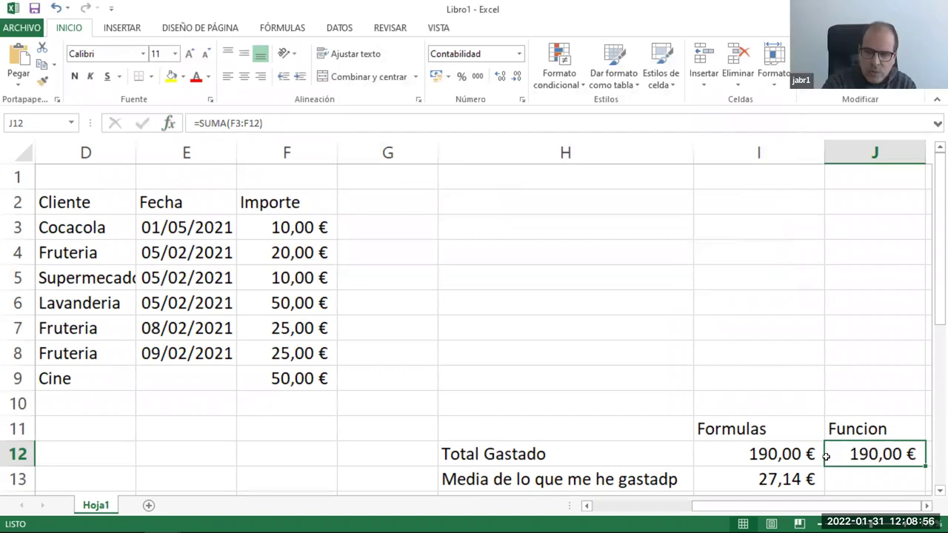
pyautogui.click(771, 454)
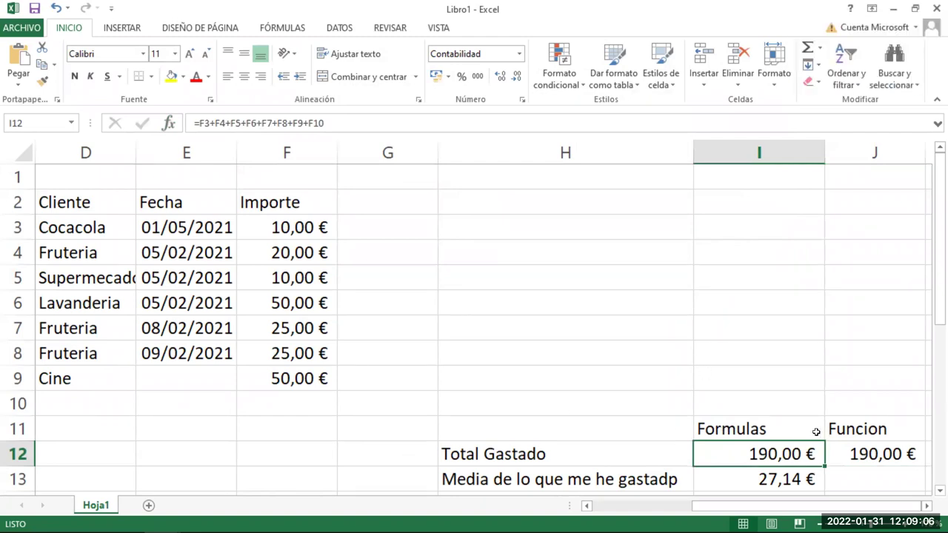
pyautogui.click(855, 453)
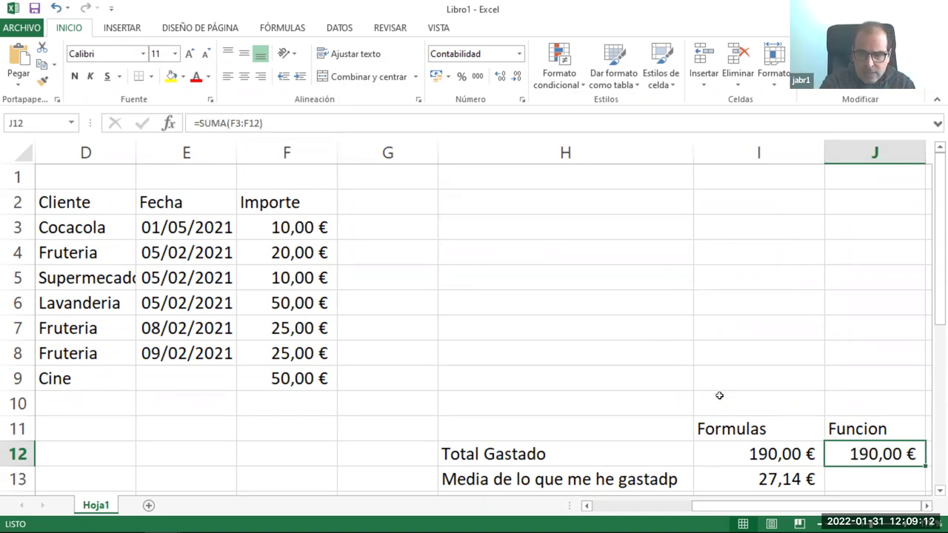
pyautogui.click(754, 452)
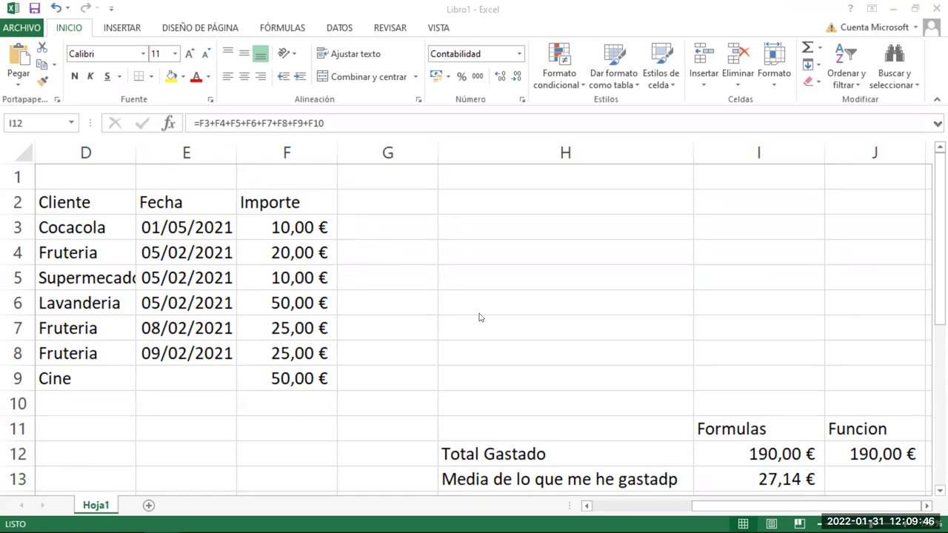
pyautogui.click(854, 464)
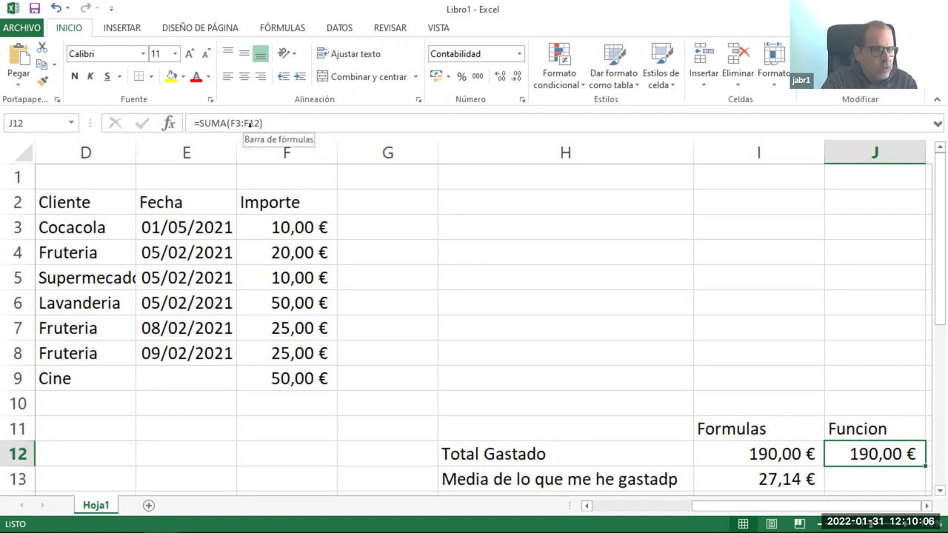
# Enter Amazon in D10 with an amount of 250 in F10.
pyautogui.click(334, 400)
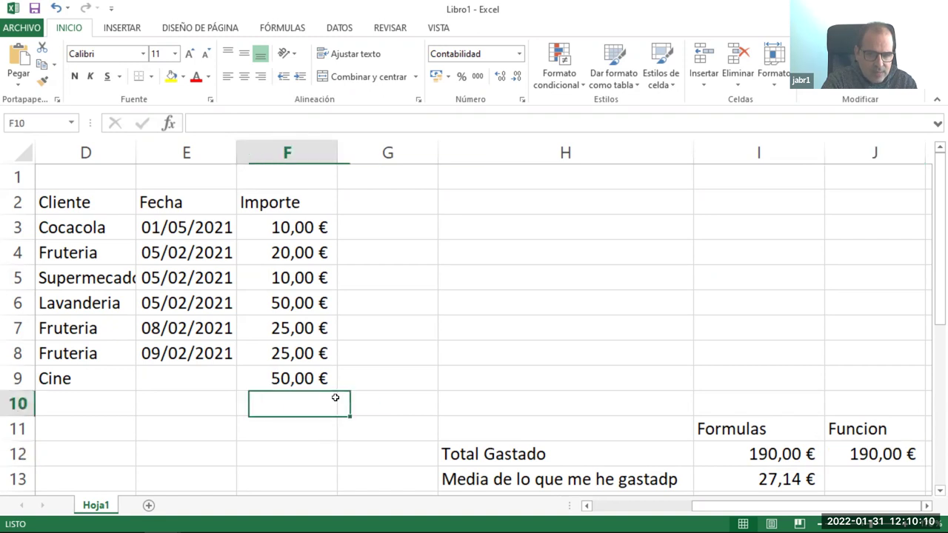
pyautogui.click(330, 430)
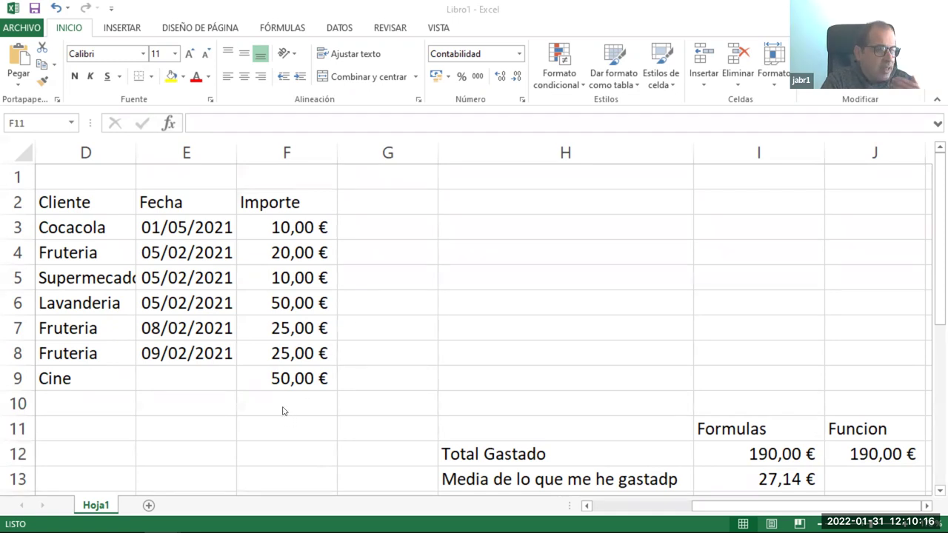
pyautogui.click(63, 399)
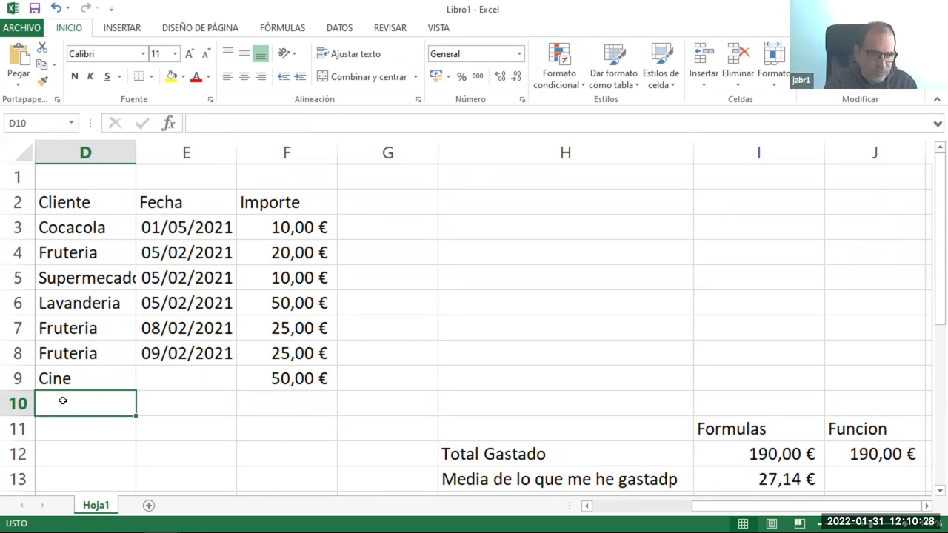
pyautogui.write('Amazon')
pyautogui.press('Tab')
pyautogui.press('Tab')
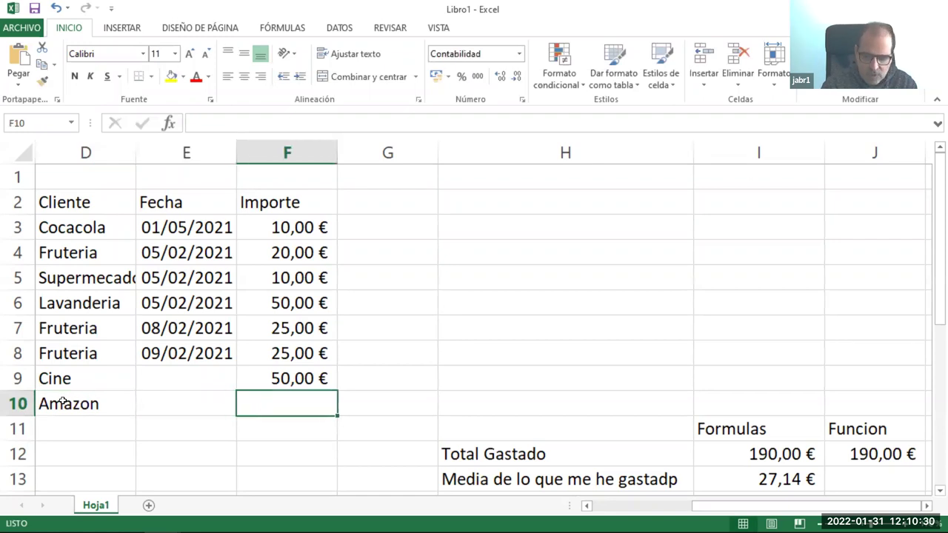
pyautogui.write('250')
pyautogui.press('Return')
pyautogui.write(',')
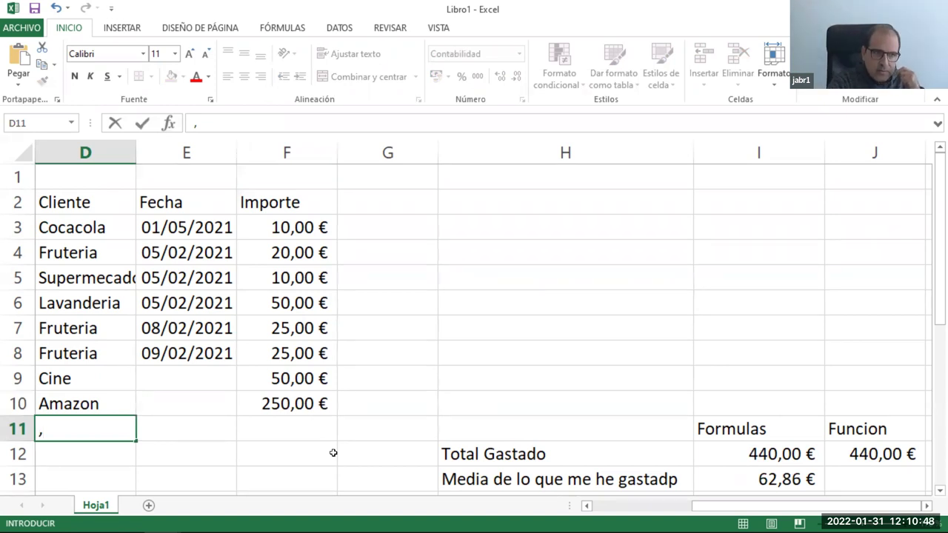
pyautogui.click(333, 453)
# Fill the dates from E8 down to E10 and check I12's total formula.
pyautogui.rightClick(333, 452)
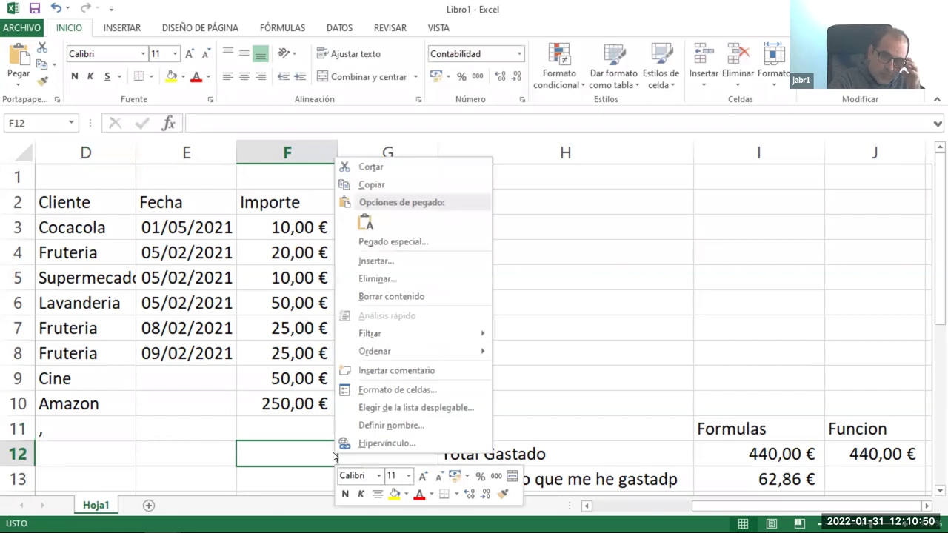
pyautogui.click(575, 324)
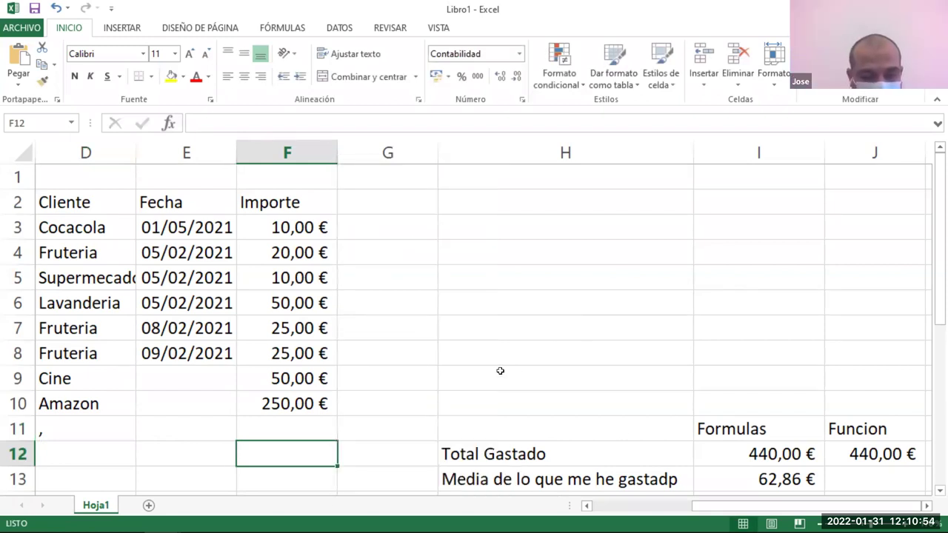
pyautogui.click(210, 354)
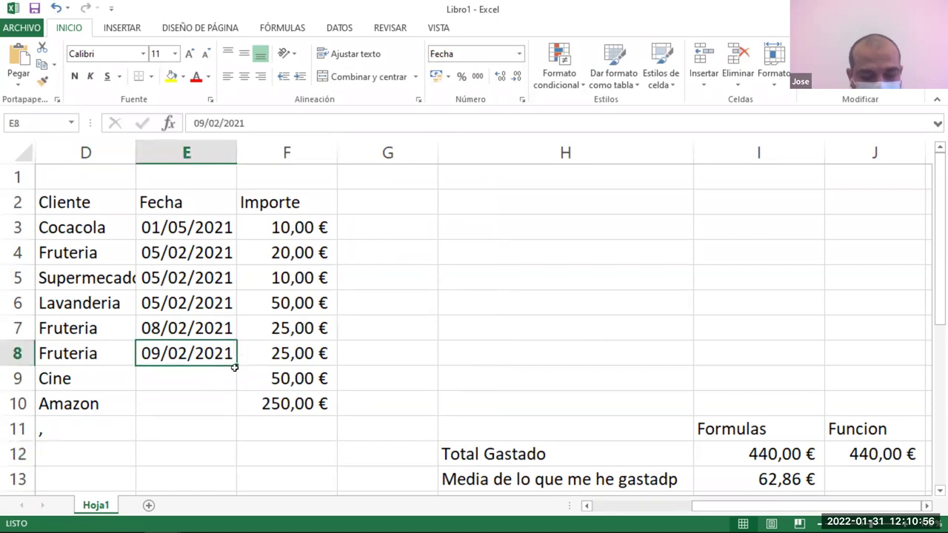
pyautogui.moveTo(234, 367); pyautogui.dragTo(227, 411)
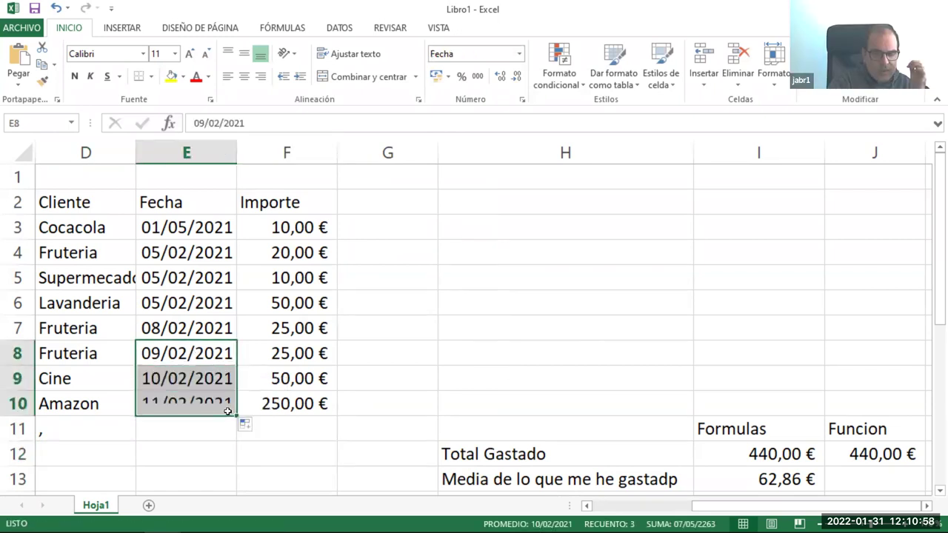
pyautogui.click(453, 370)
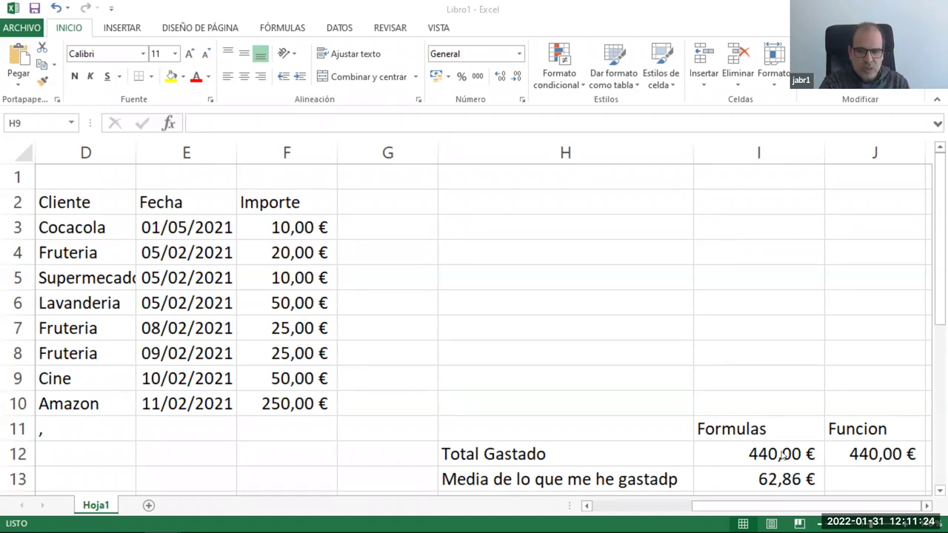
pyautogui.click(781, 449)
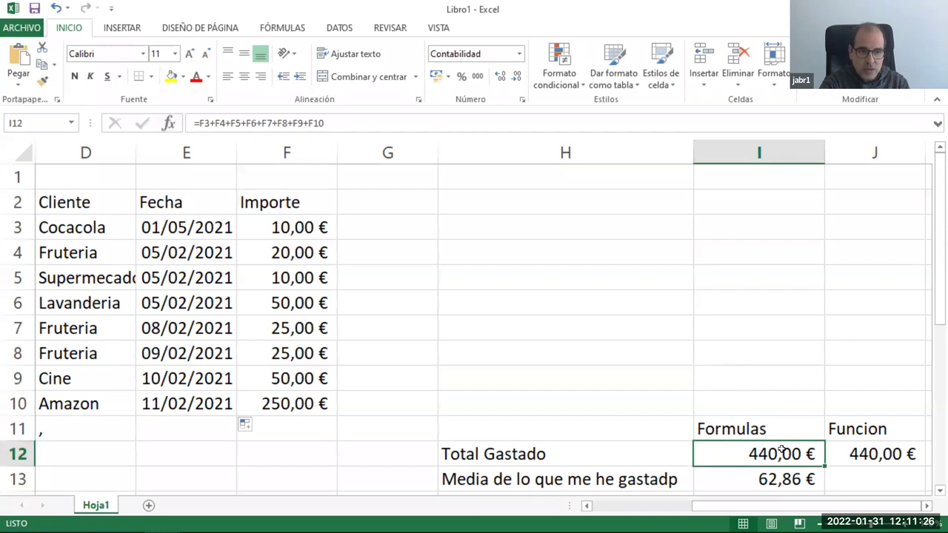
# Check I13's average, then insert a function into J13 by searching 'media'.
pyautogui.scroll(-1, 789, 447)
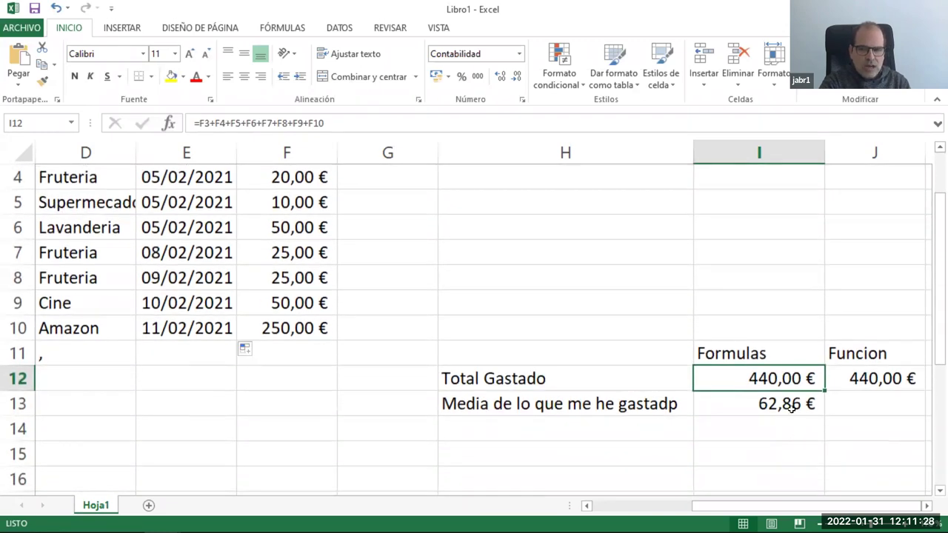
pyautogui.scroll(-1, 785, 408)
pyautogui.click(750, 327)
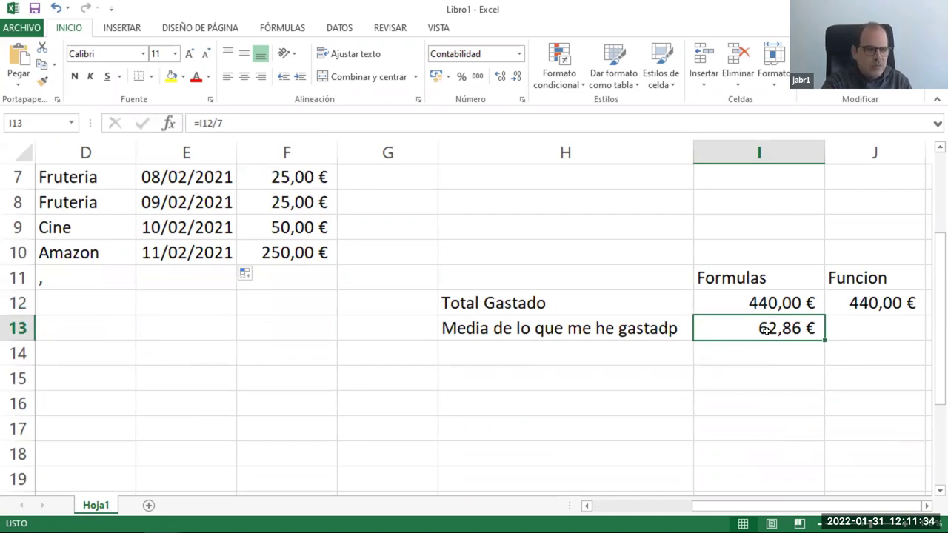
pyautogui.click(902, 332)
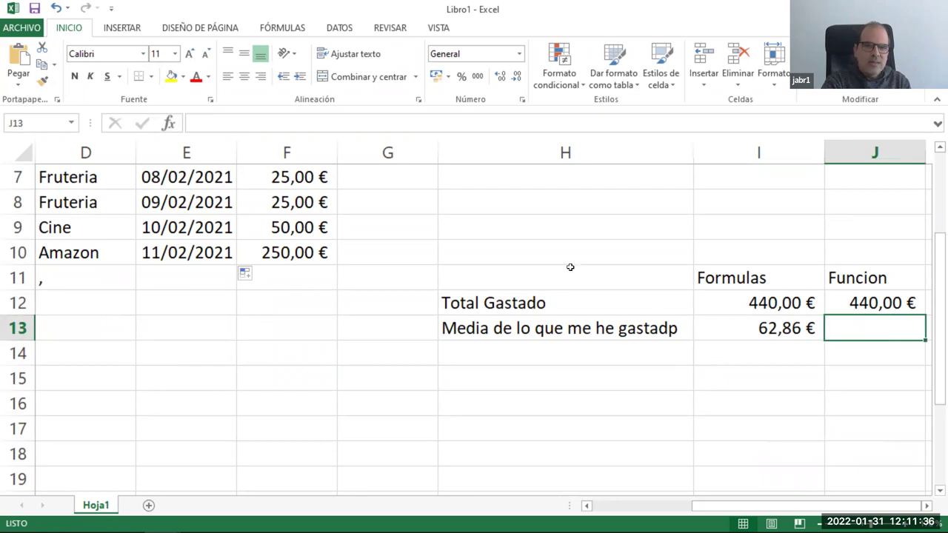
pyautogui.click(169, 123)
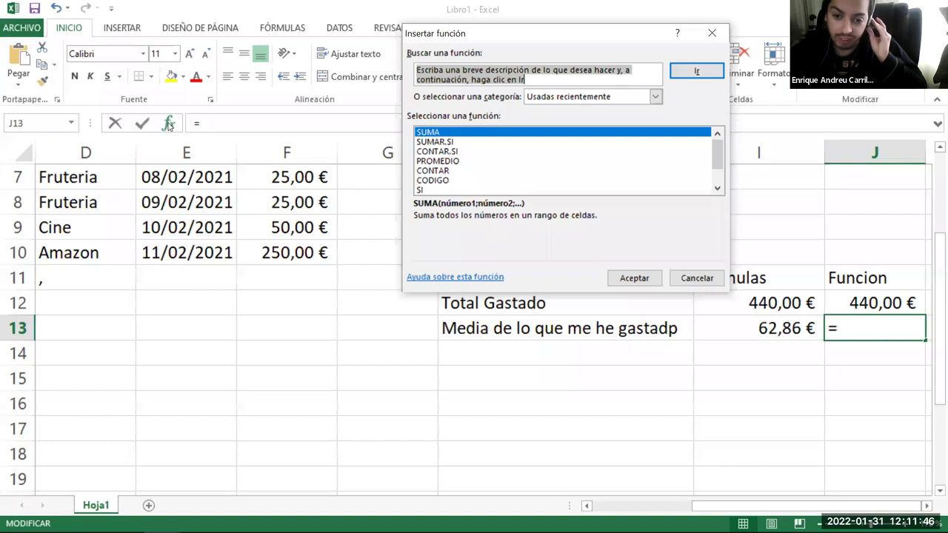
pyautogui.write('med')
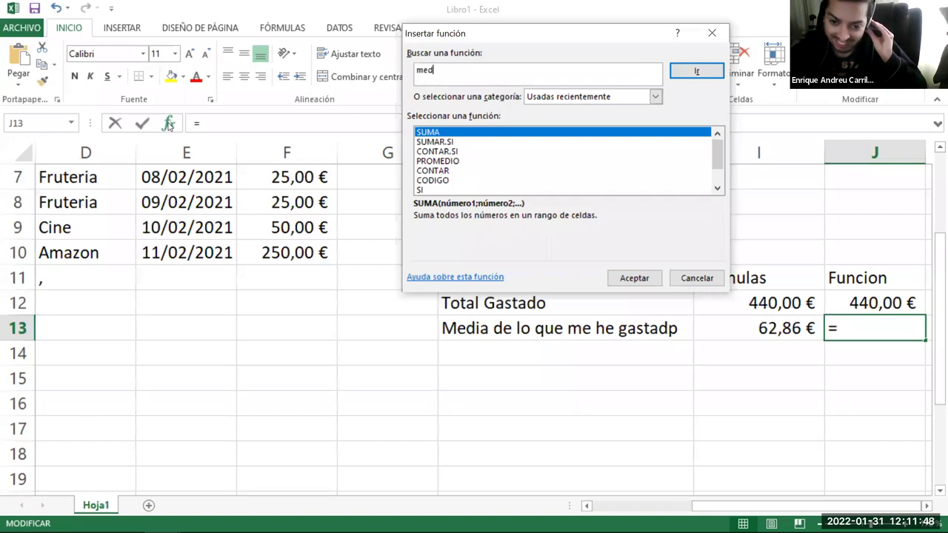
pyautogui.write('ia')
pyautogui.press('Return')
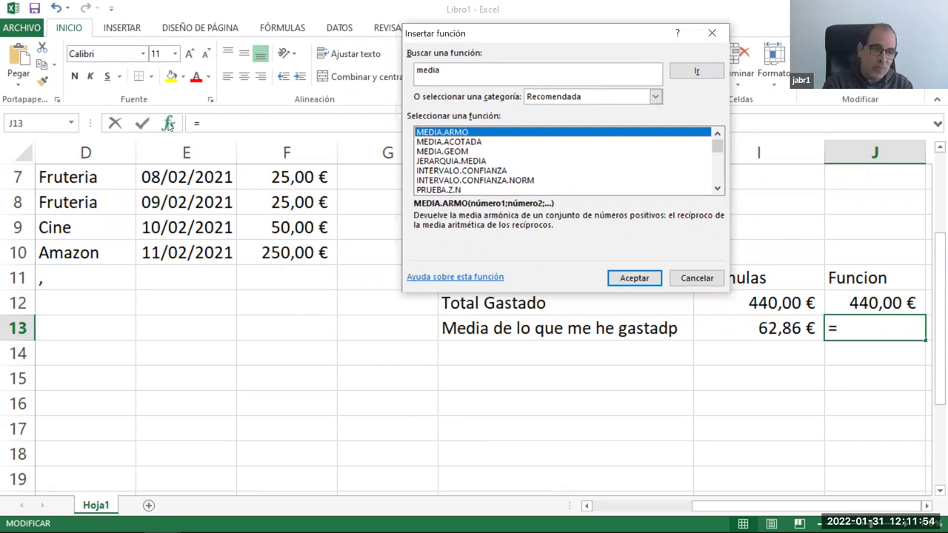
# Search 'promedio' instead and confirm PROMEDIO as J13's function.
pyautogui.click(445, 70)
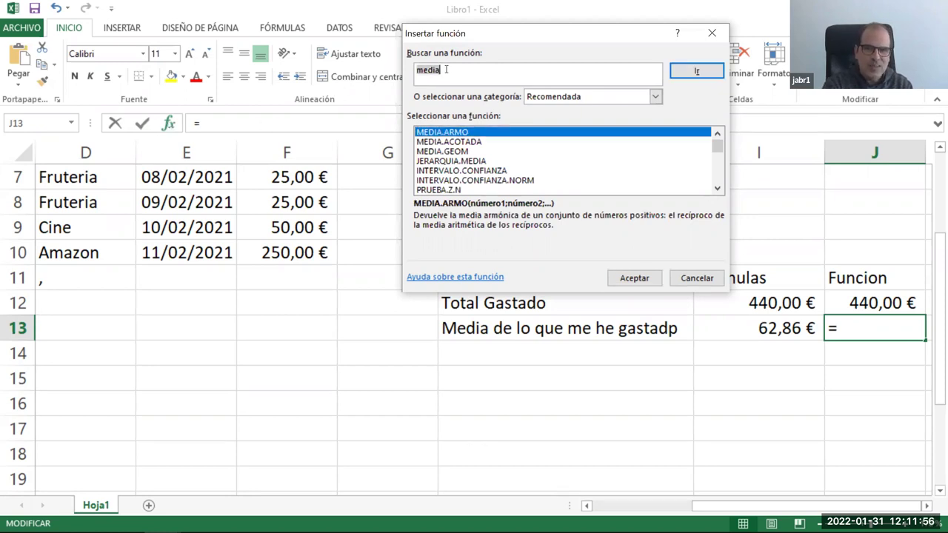
pyautogui.scroll(-1, 451, 135)
pyautogui.scroll(-2, 453, 140)
pyautogui.scroll(-2, 454, 147)
pyautogui.scroll(-1, 455, 151)
pyautogui.scroll(5, 453, 148)
pyautogui.scroll(1, 465, 137)
pyautogui.write('promedio')
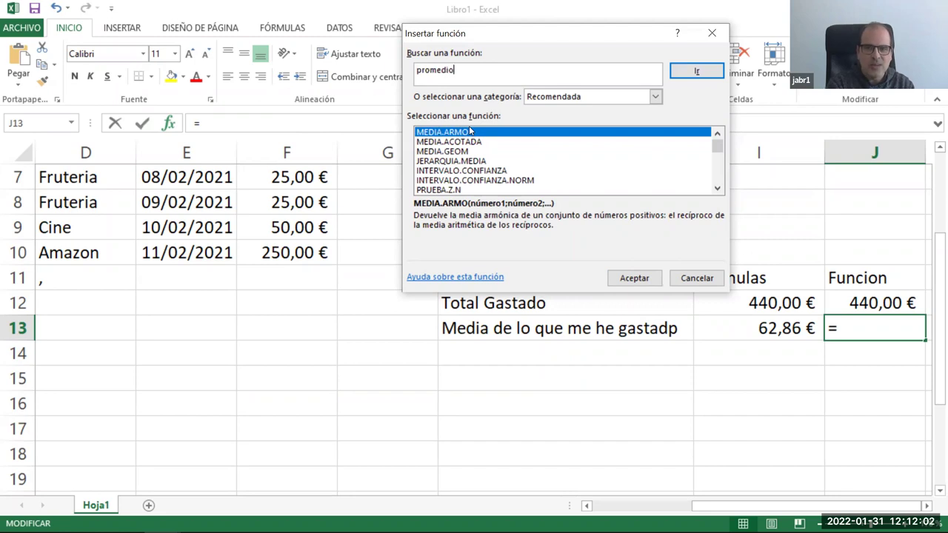
pyautogui.click(695, 71)
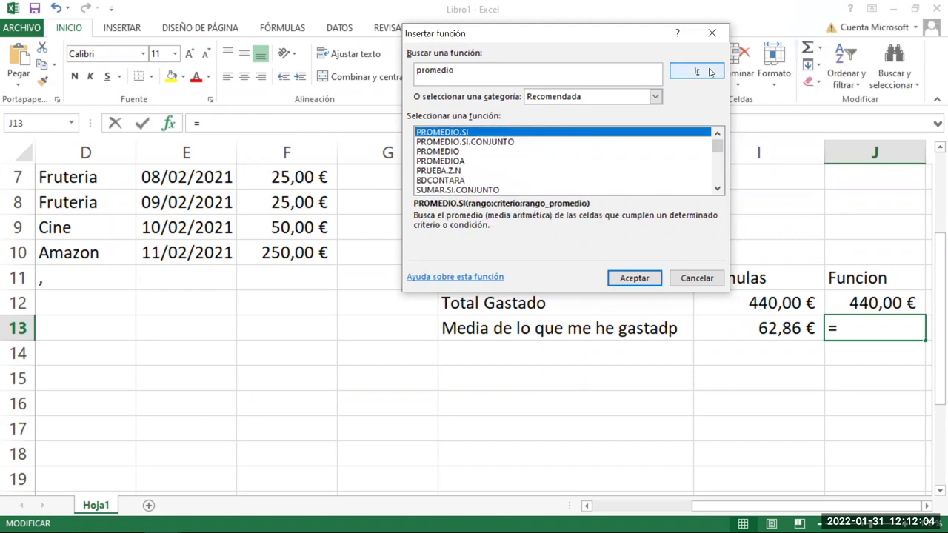
pyautogui.click(450, 152)
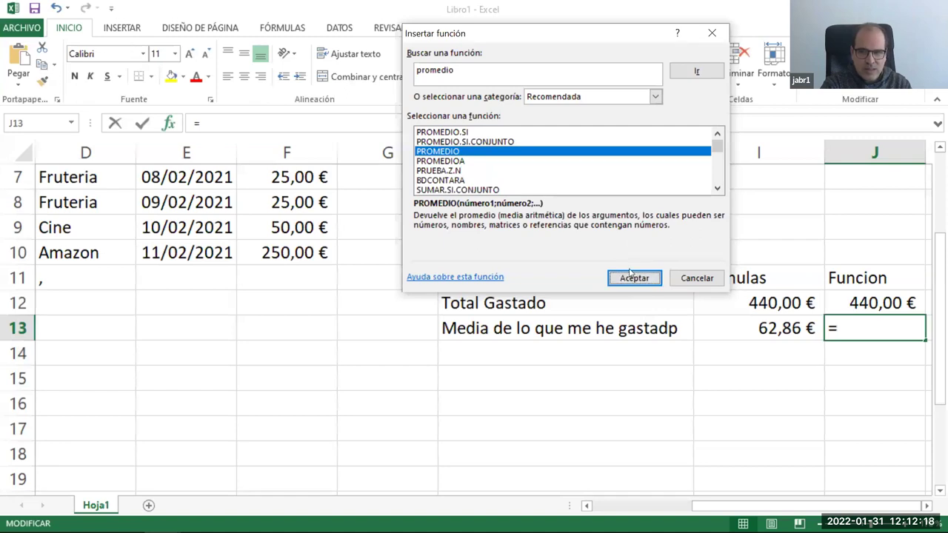
pyautogui.click(631, 274)
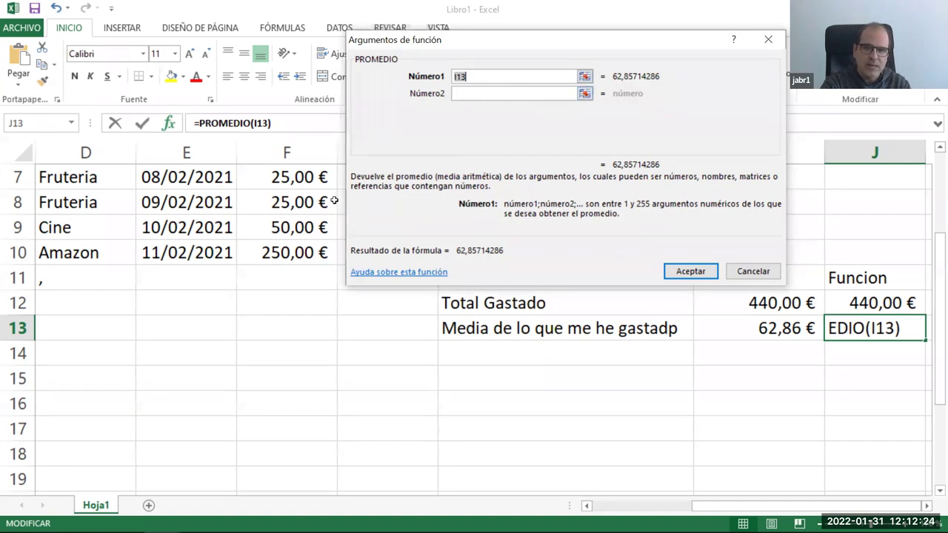
# Put =PROMEDIO(F3:F16) in J13 to average the Importe column, giving 55,00 €.
pyautogui.scroll(1, 279, 235)
pyautogui.scroll(1, 278, 235)
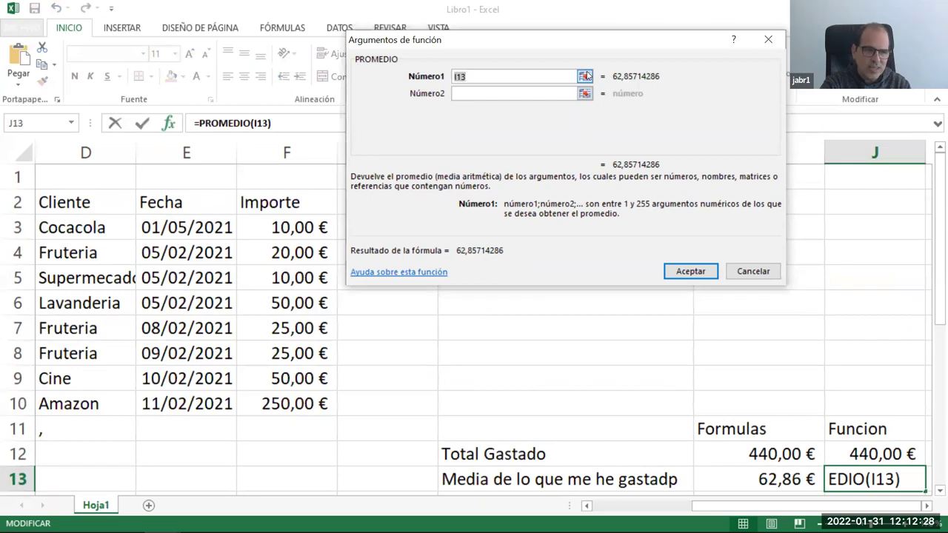
pyautogui.click(585, 76)
pyautogui.click(315, 225)
pyautogui.moveTo(310, 251); pyautogui.dragTo(295, 429)
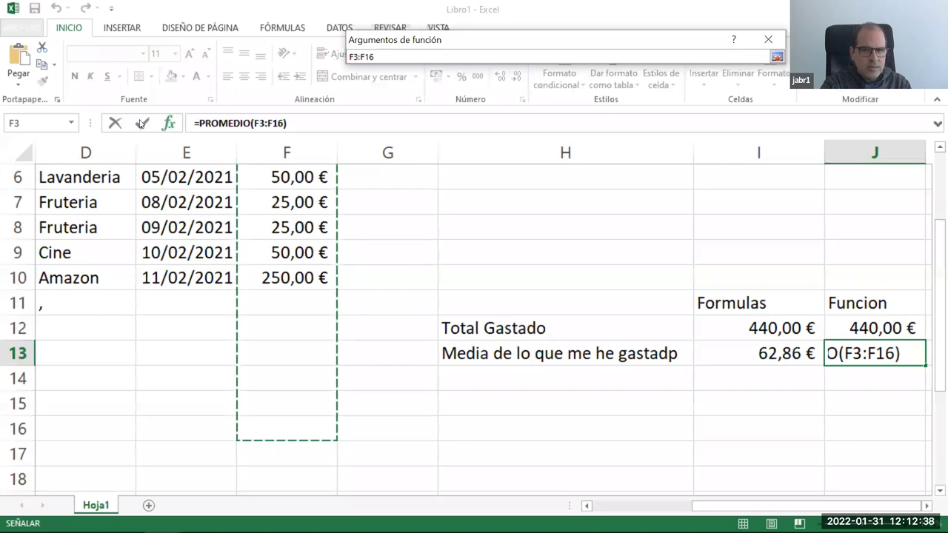
pyautogui.click(777, 57)
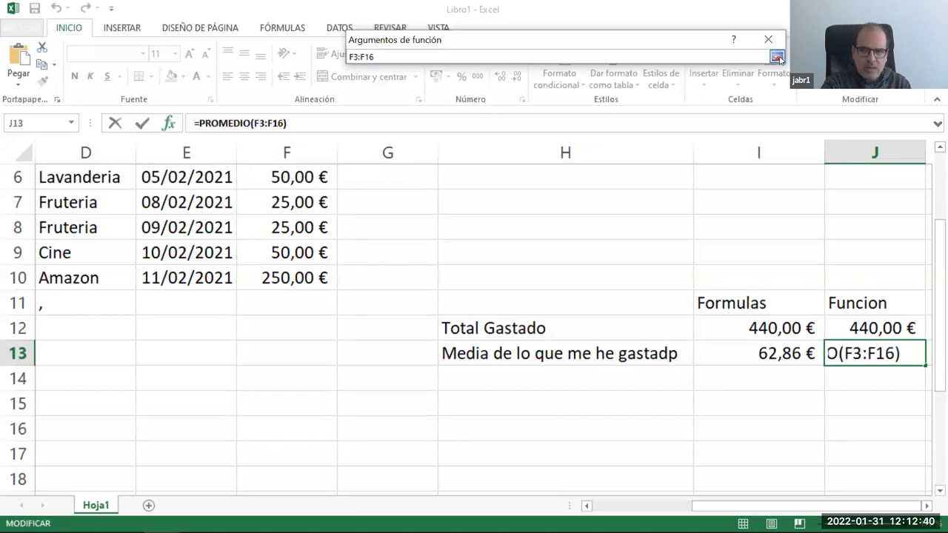
pyautogui.click(689, 272)
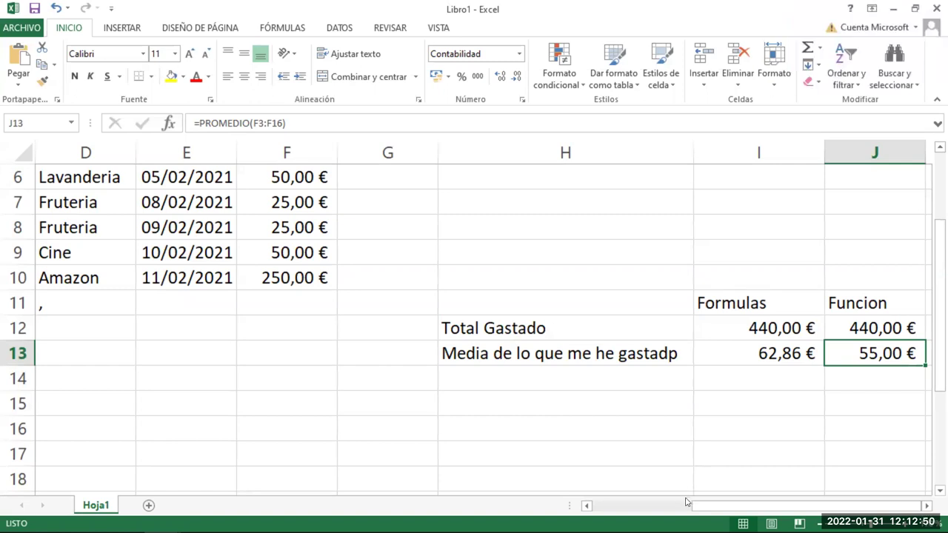
pyautogui.click(767, 356)
# Change I13's formula from =I12/7 to =I12/8 so it shows 55,00 €.
pyautogui.click(242, 123)
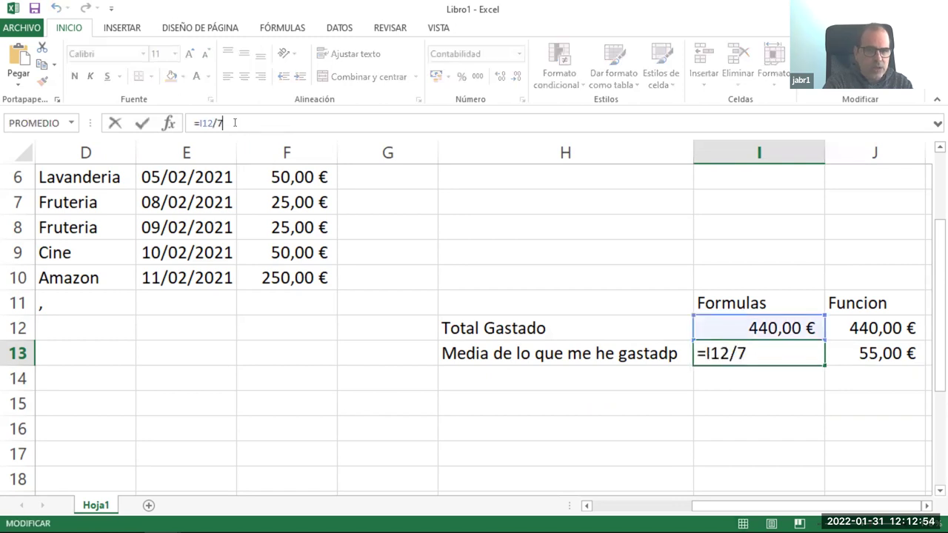
pyautogui.press('BackSpace')
pyautogui.write('8')
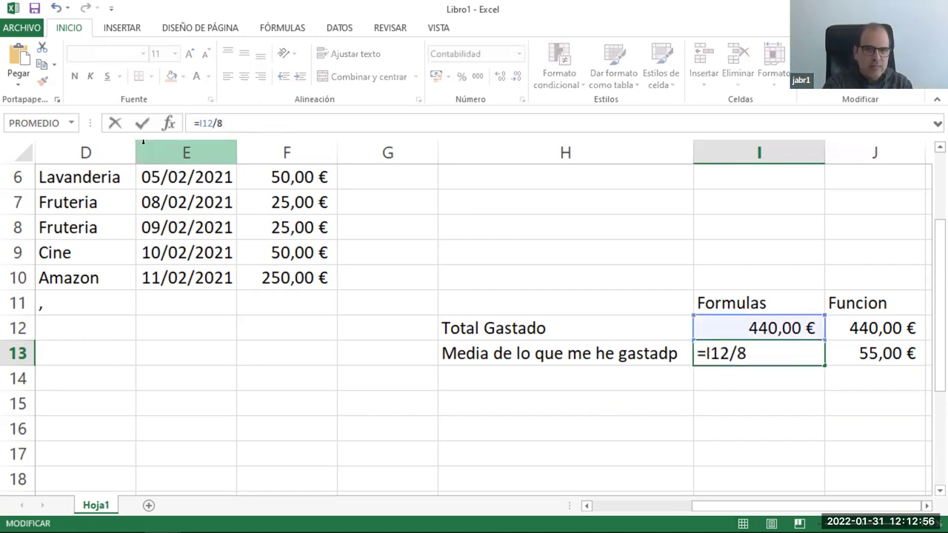
pyautogui.click(143, 123)
pyautogui.click(748, 481)
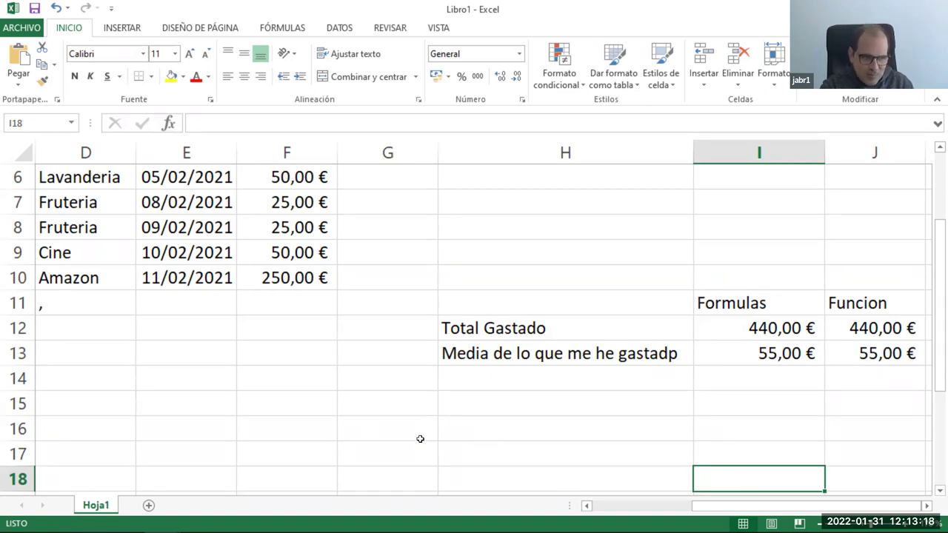
pyautogui.scroll(1, 425, 432)
pyautogui.scroll(1, 435, 430)
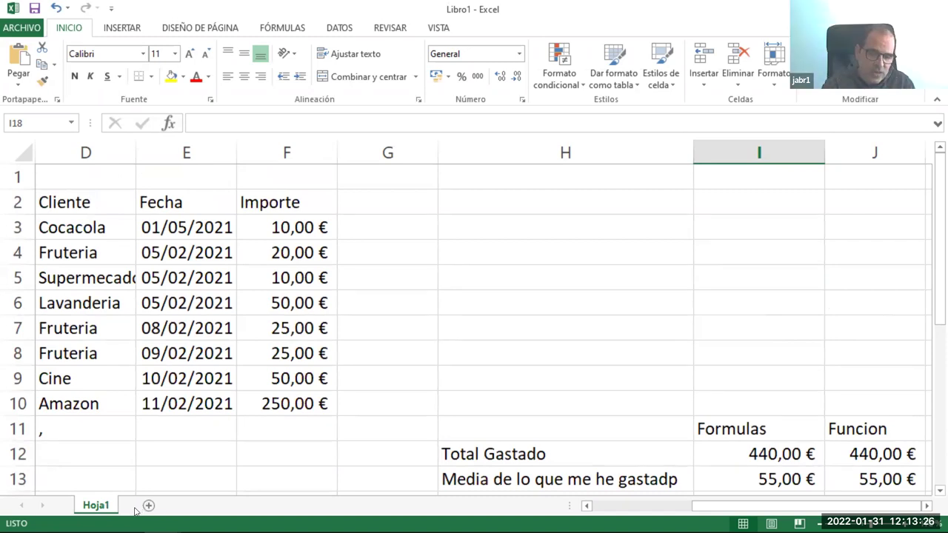
# Add a new sheet, then copy the entire contents of Hoja1.
pyautogui.click(147, 506)
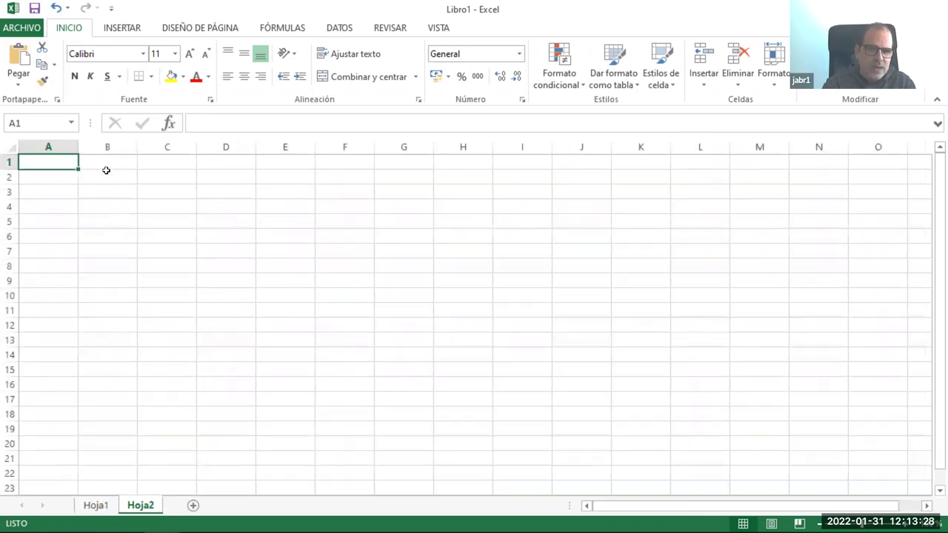
pyautogui.click(96, 504)
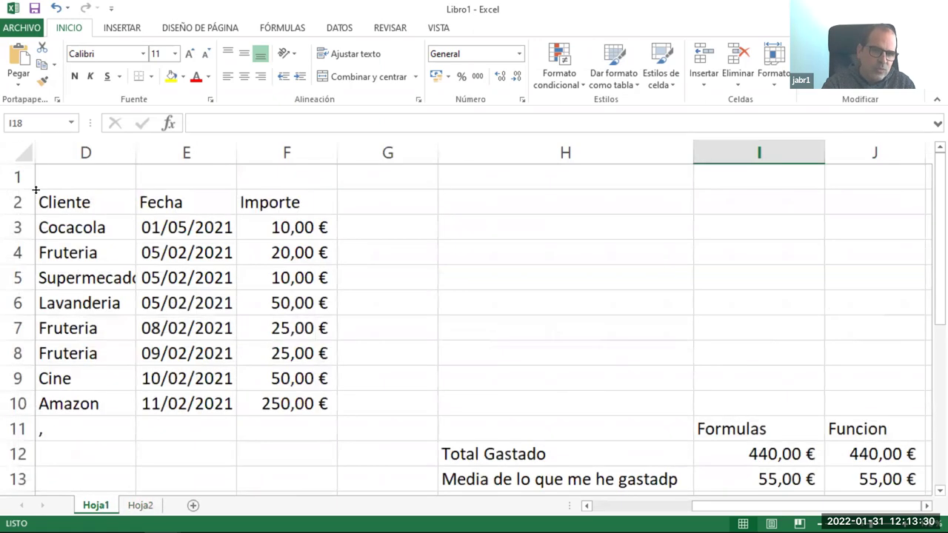
pyautogui.click(23, 149)
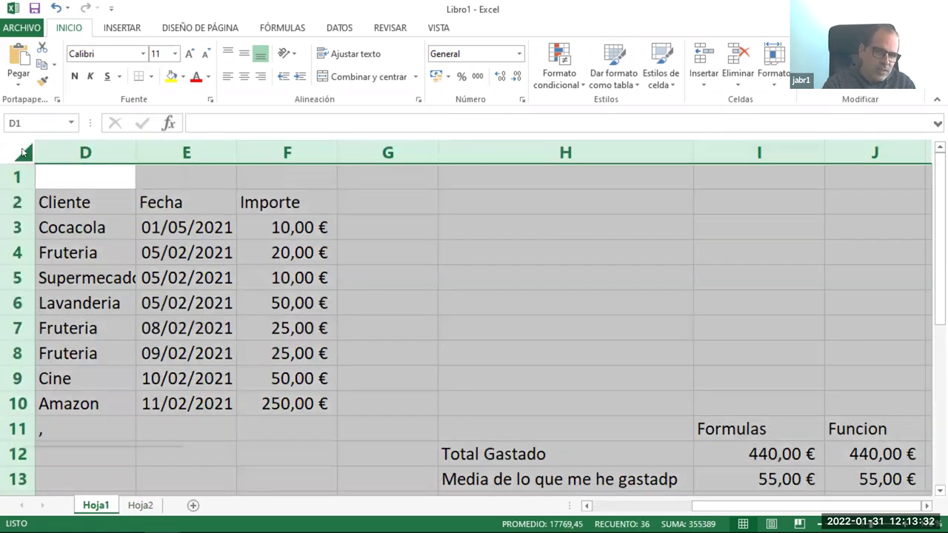
pyautogui.rightClick(23, 150)
pyautogui.click(59, 178)
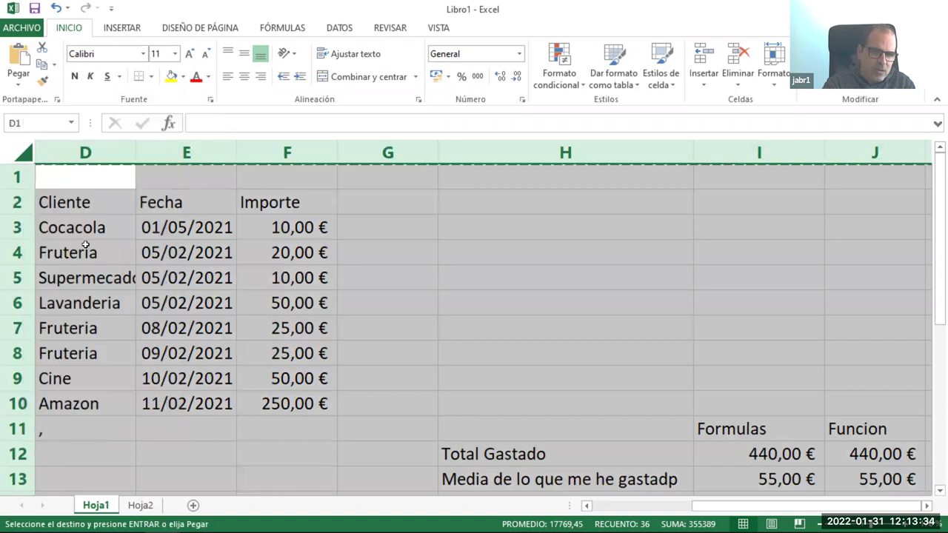
# Paste the copied Hoja1 table into the new Hoja2 sheet.
pyautogui.click(137, 505)
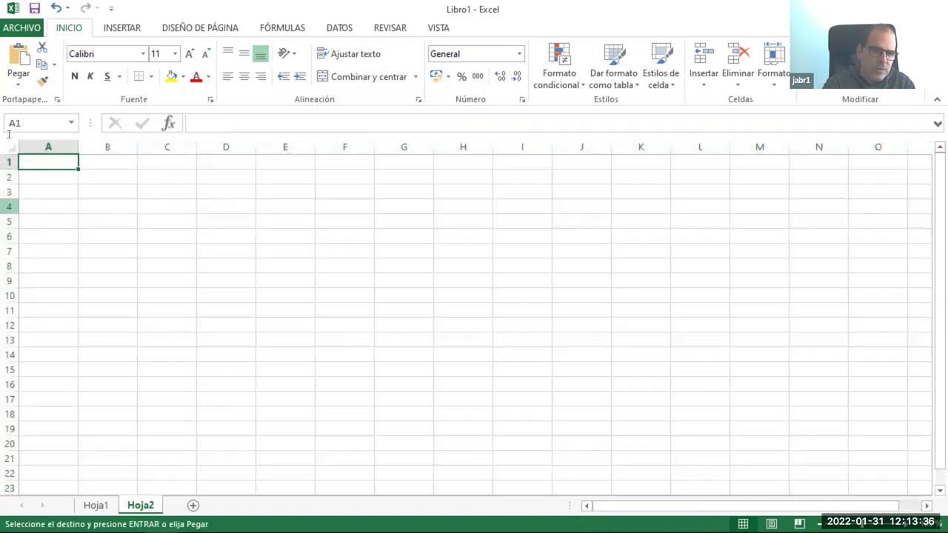
pyautogui.click(11, 146)
pyautogui.rightClick(11, 146)
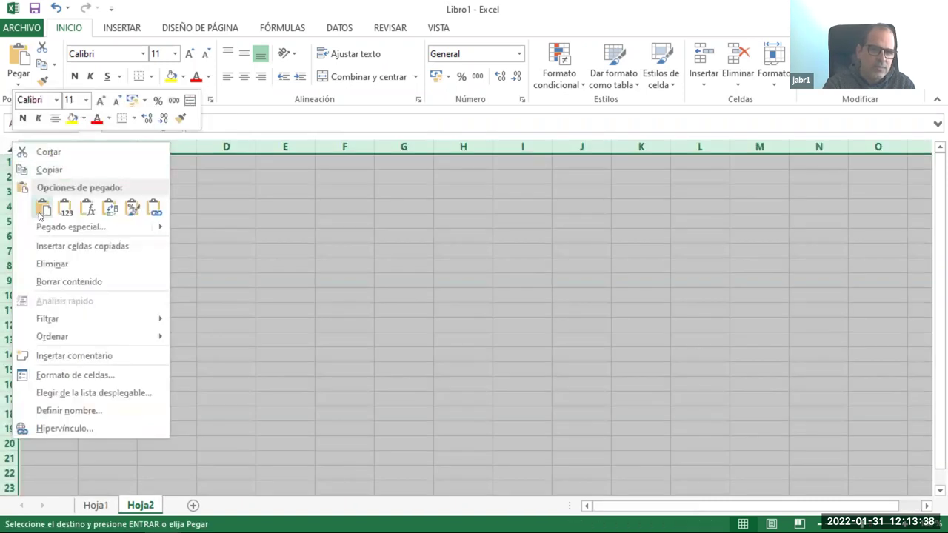
pyautogui.click(41, 210)
pyautogui.click(354, 193)
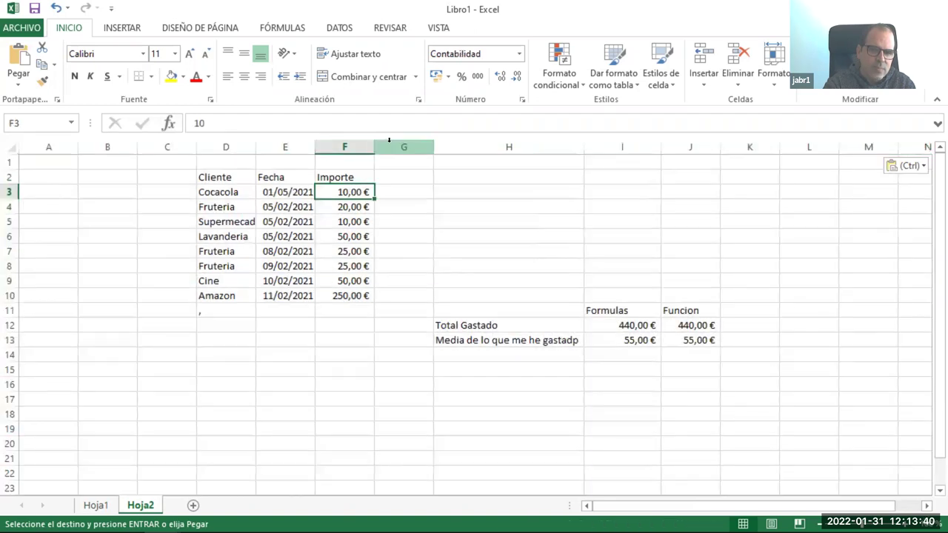
# Enter the heading IVA in G2, right of the Importe column.
pyautogui.click(346, 144)
pyautogui.rightClick(345, 145)
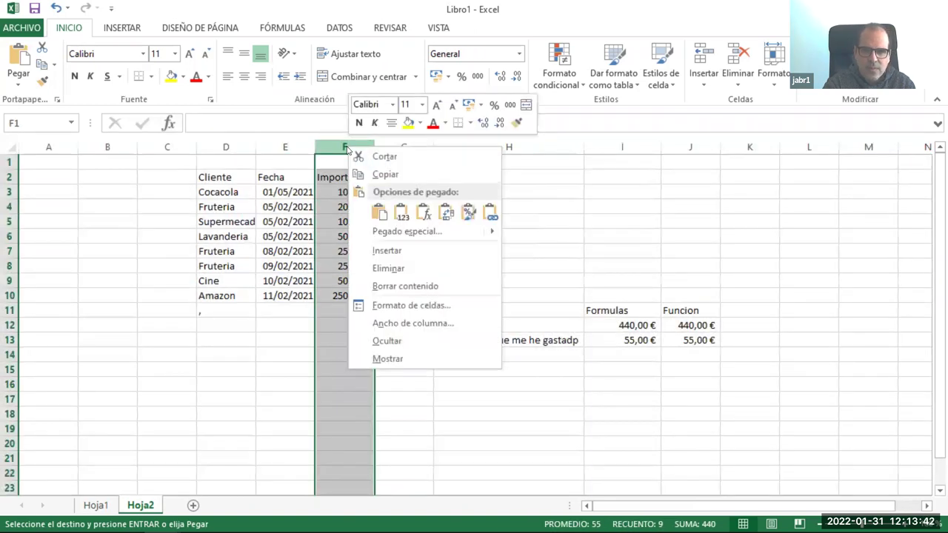
pyautogui.click(385, 251)
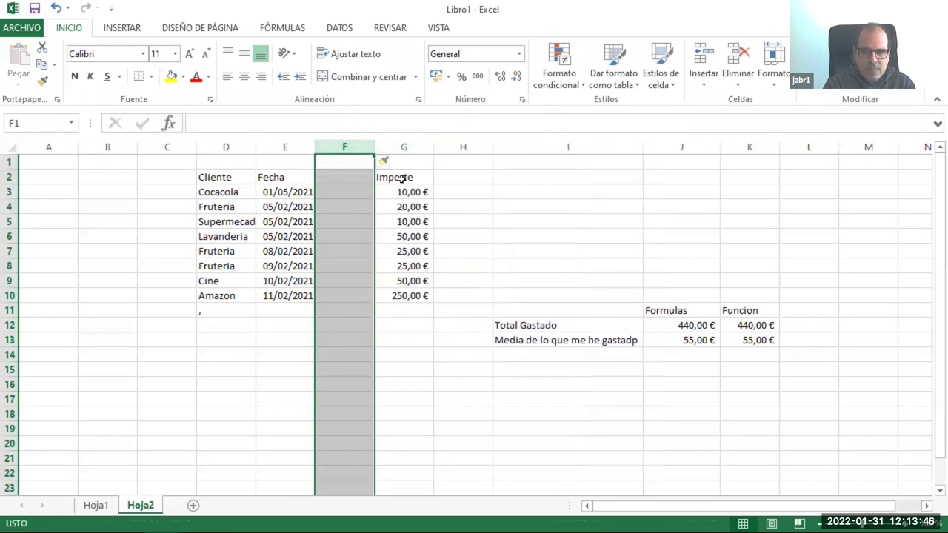
pyautogui.hotkey('ctrl', 'z')
pyautogui.click(396, 147)
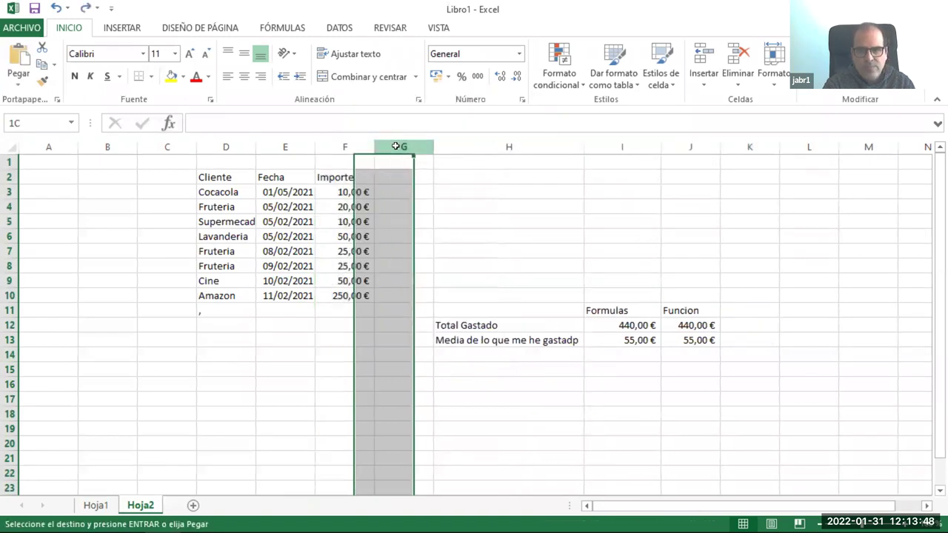
pyautogui.click(396, 171)
pyautogui.write('I')
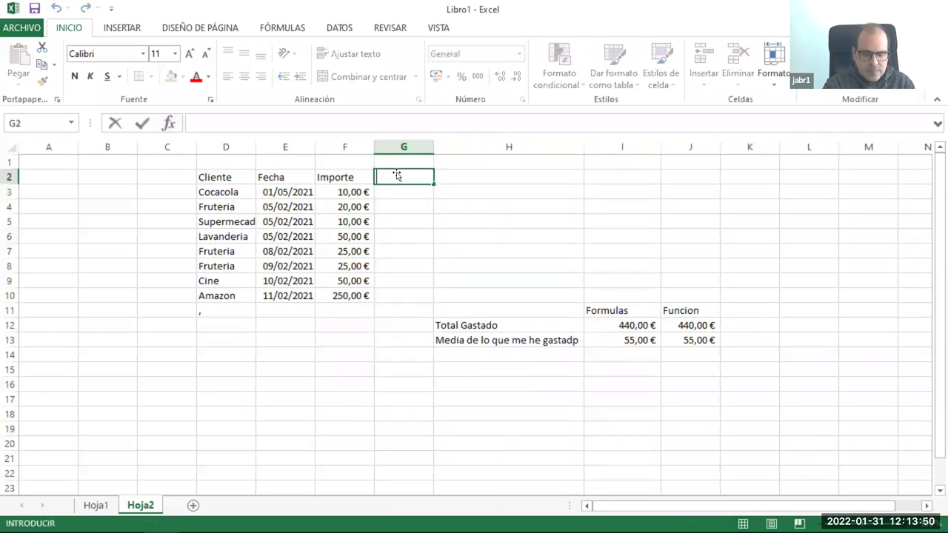
pyautogui.write('VA')
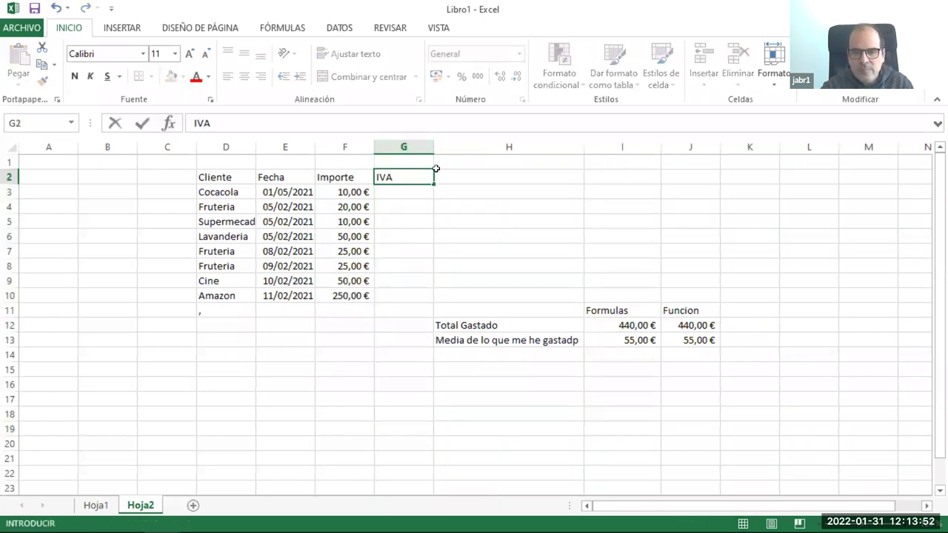
pyautogui.moveTo(462, 183); pyautogui.dragTo(473, 212)
# Insert a column before IVA, heading G2 'iva' and H2 'Total'.
pyautogui.click(416, 148)
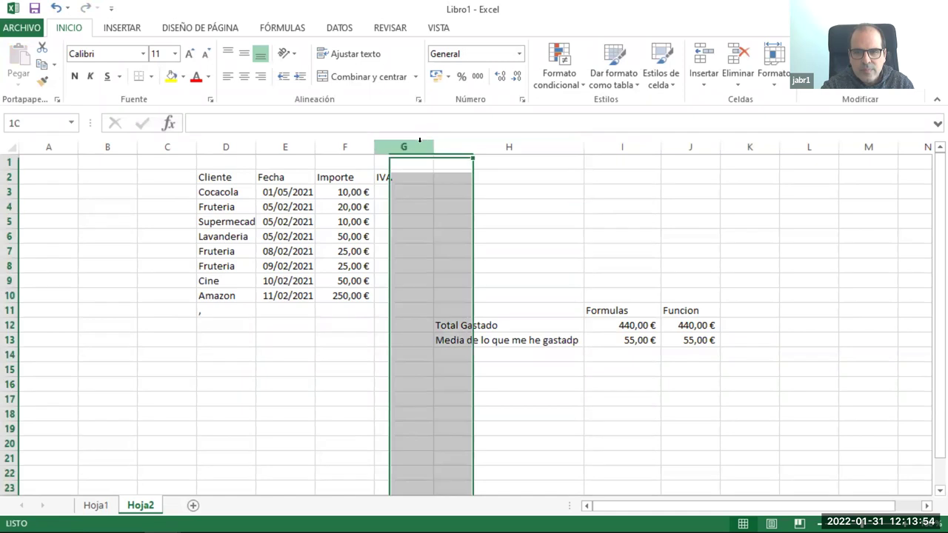
pyautogui.rightClick(421, 147)
pyautogui.click(459, 247)
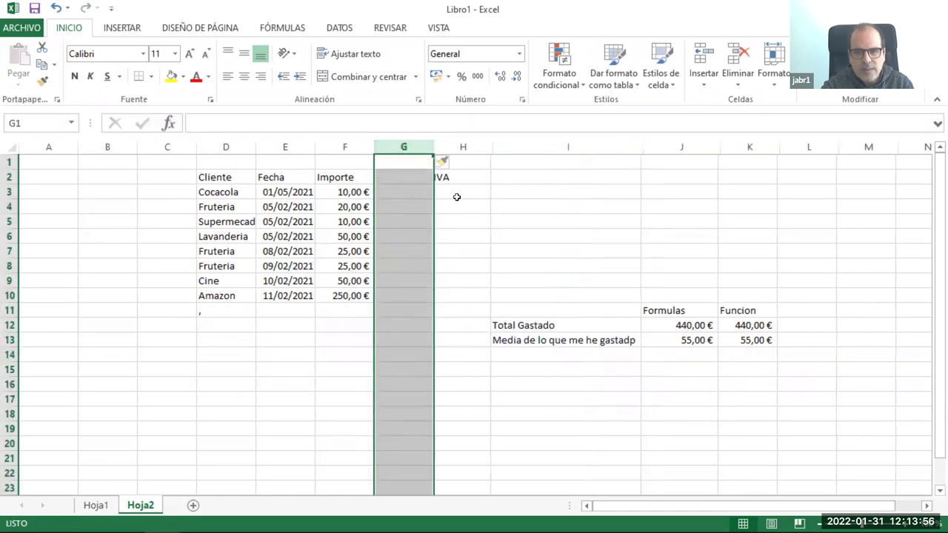
pyautogui.click(447, 178)
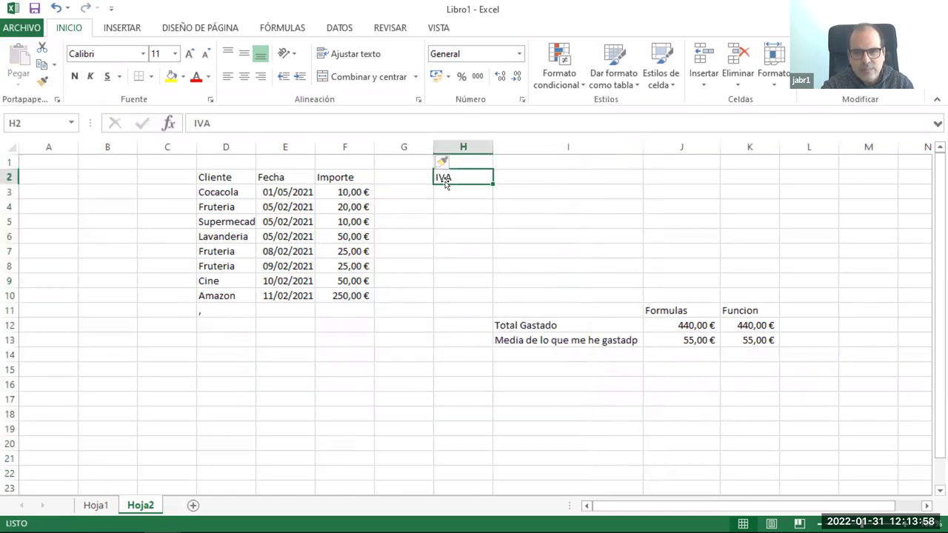
pyautogui.doubleClick(396, 174)
pyautogui.write('iva')
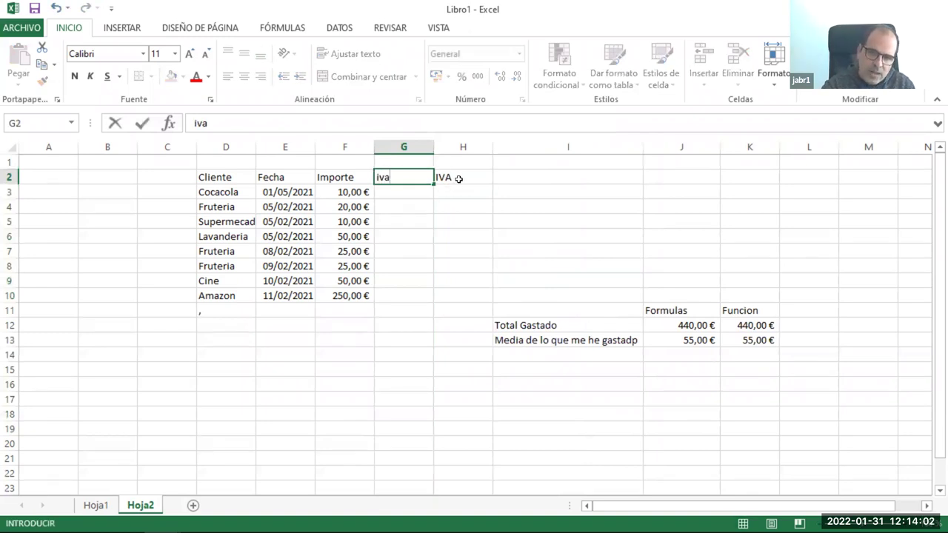
pyautogui.doubleClick(455, 178)
pyautogui.moveTo(455, 178); pyautogui.dragTo(418, 173)
pyautogui.write('Tota')
pyautogui.click(446, 254)
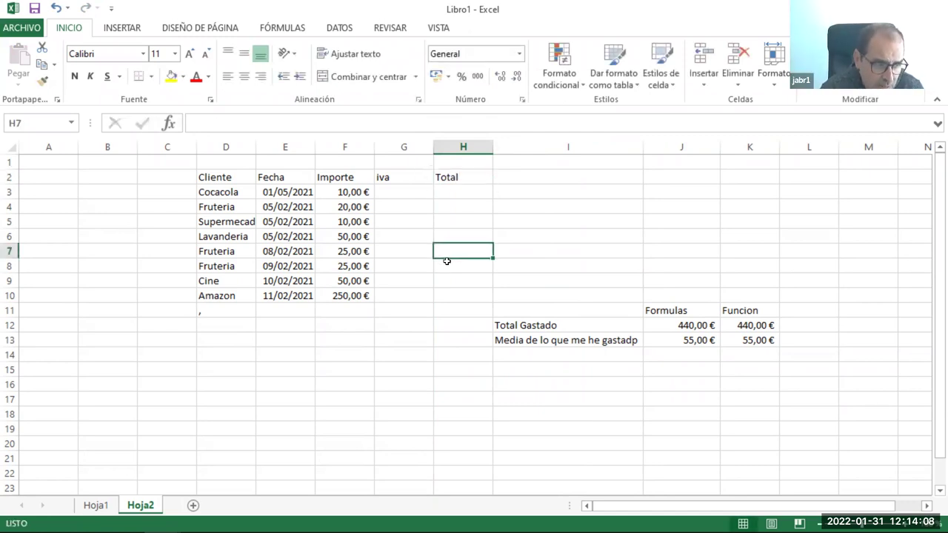
# Clear the old invoice rows and totals in C3:H13.
pyautogui.moveTo(453, 267); pyautogui.dragTo(818, 429)
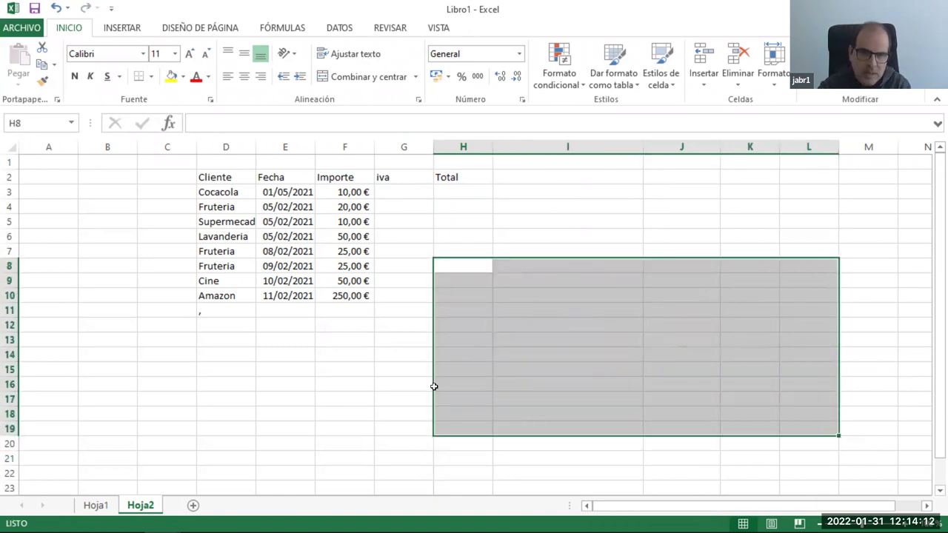
pyautogui.moveTo(152, 192); pyautogui.dragTo(447, 337)
pyautogui.press('Delete')
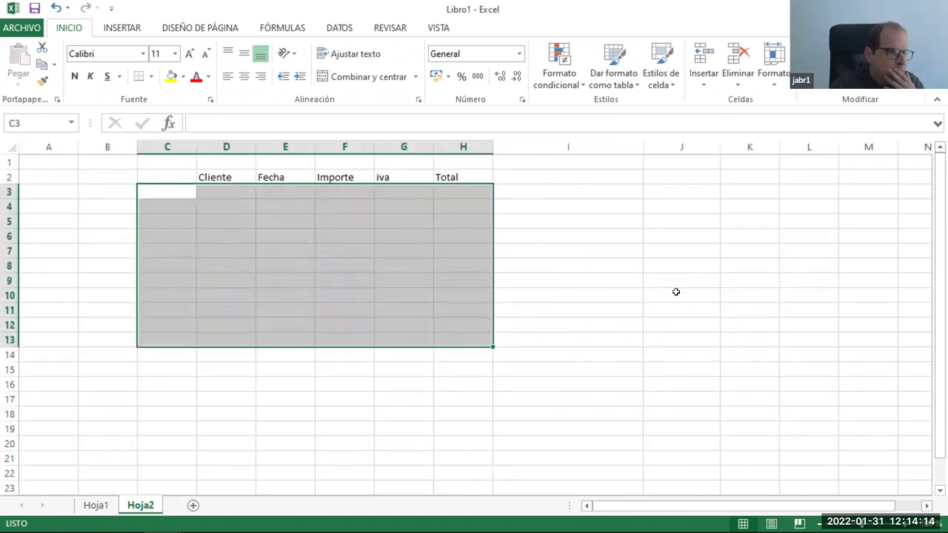
pyautogui.click(677, 285)
pyautogui.moveTo(212, 177); pyautogui.dragTo(471, 172)
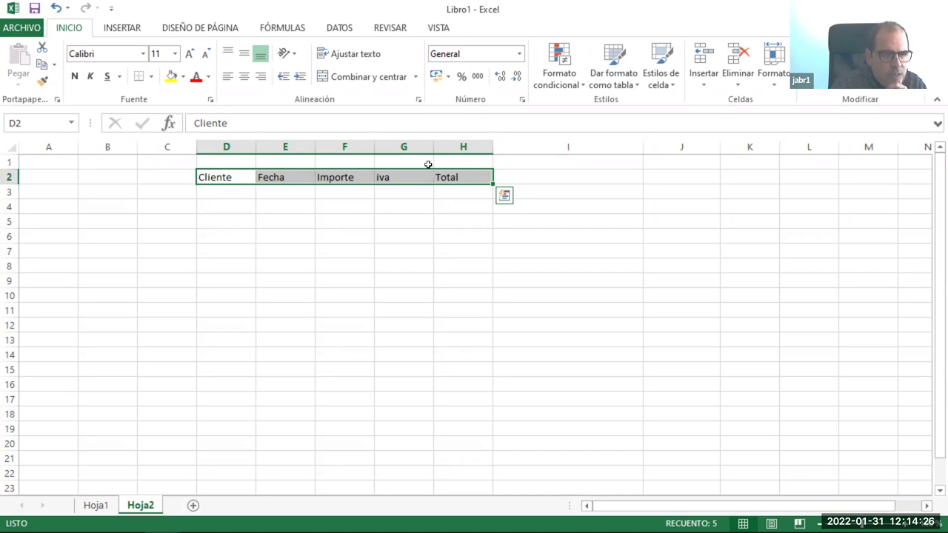
pyautogui.click(318, 193)
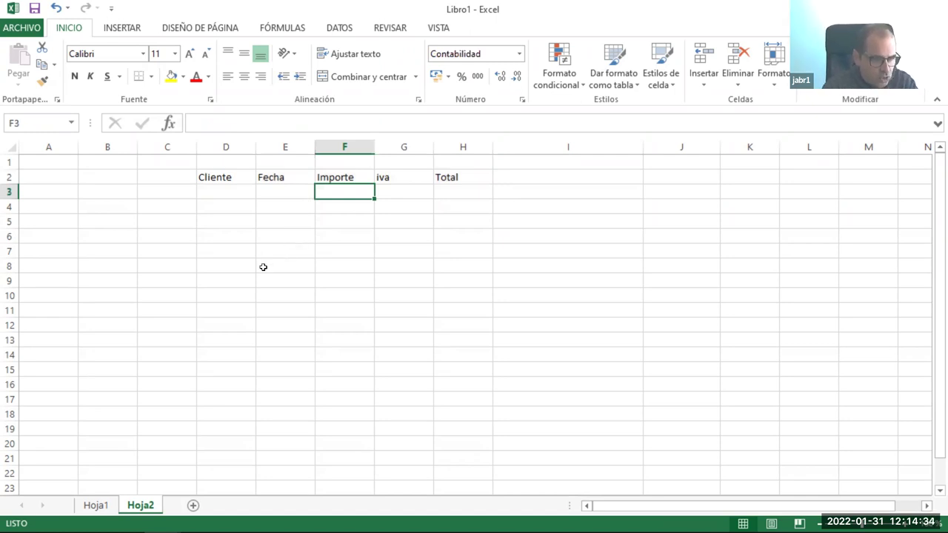
pyautogui.doubleClick(334, 190)
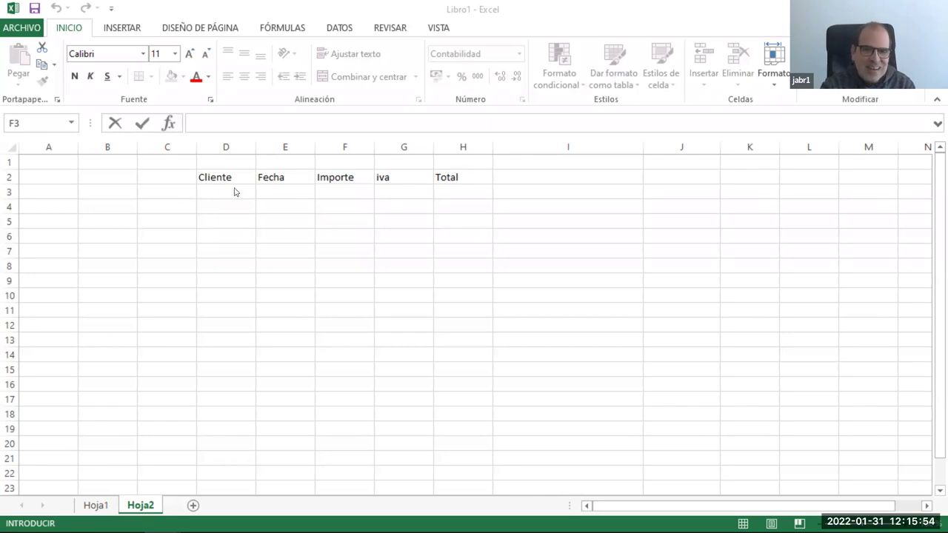
# Hide column C and widen the Cliente column D for client names.
pyautogui.click(214, 147)
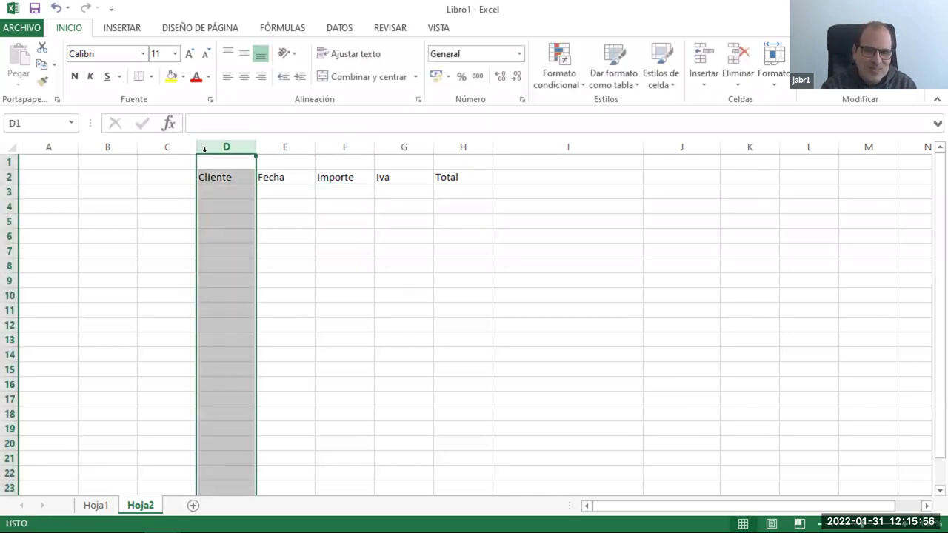
pyautogui.moveTo(196, 154); pyautogui.dragTo(137, 153)
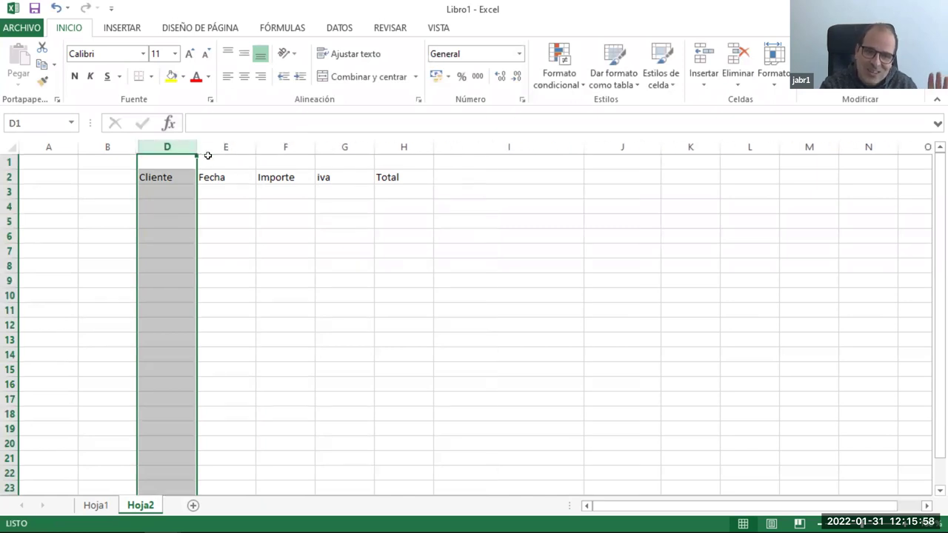
pyautogui.moveTo(197, 141); pyautogui.dragTo(303, 158)
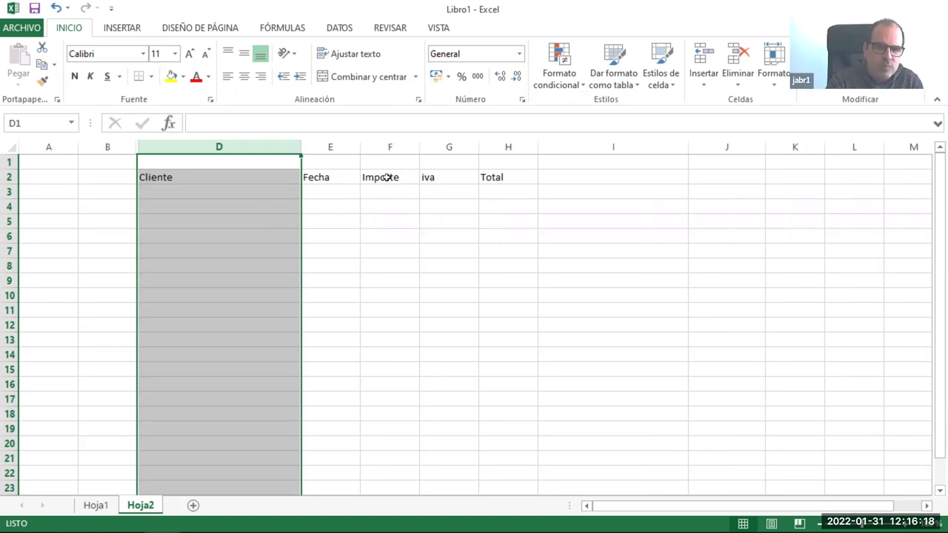
pyautogui.click(392, 146)
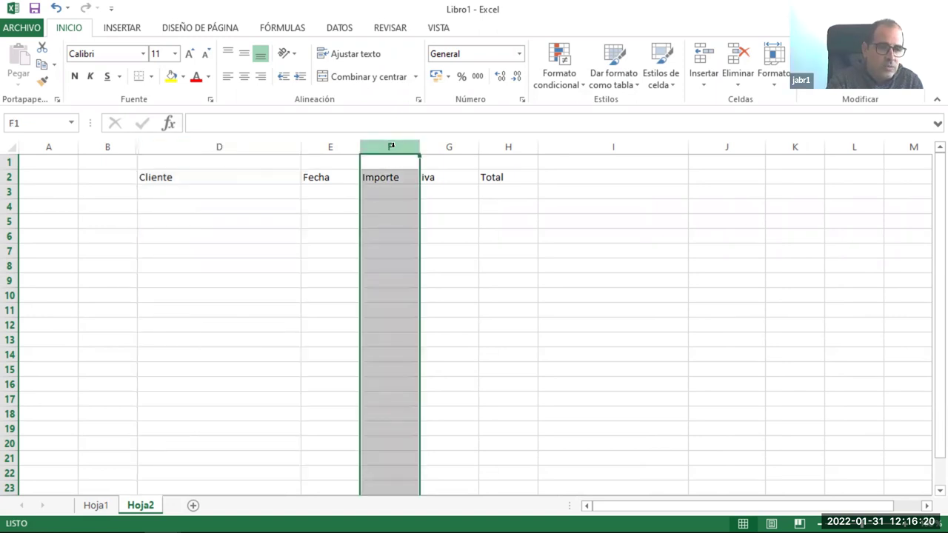
pyautogui.click(450, 146)
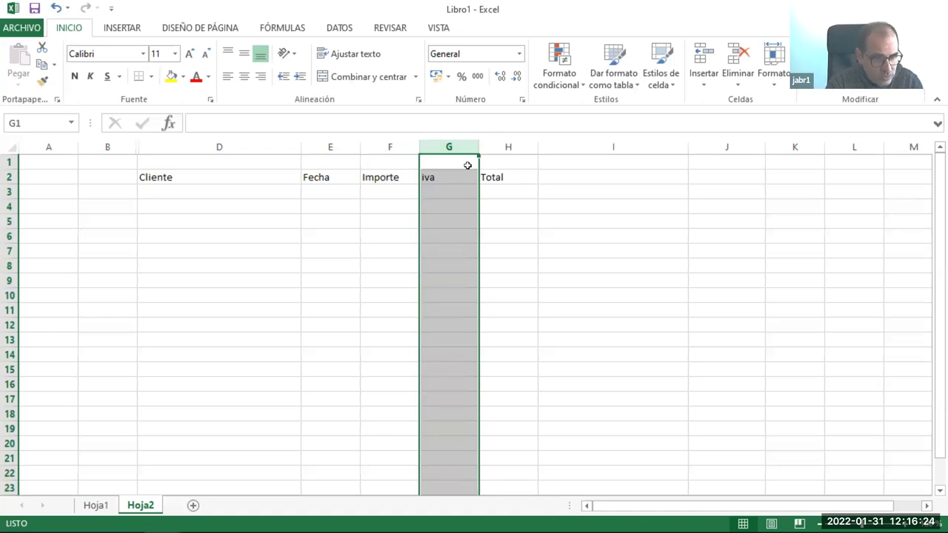
# Label J2 'Impuesto' and set K2 to a 21% percentage tax rate.
pyautogui.click(696, 181)
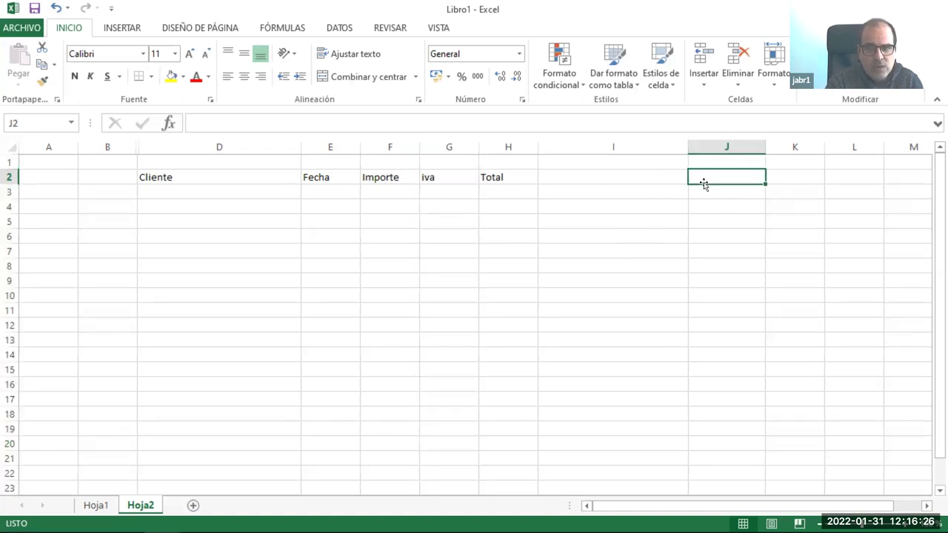
pyautogui.write('Impuesto')
pyautogui.click(790, 174)
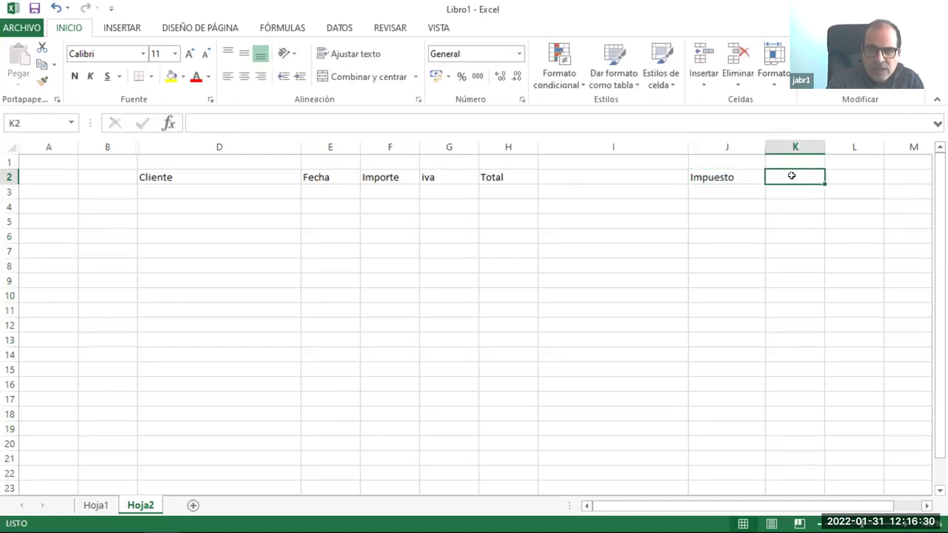
pyautogui.click(459, 78)
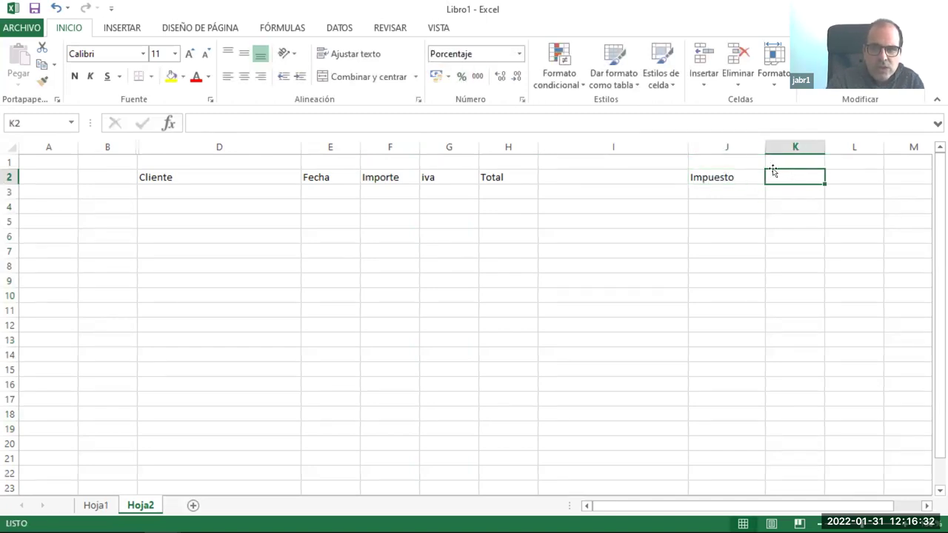
pyautogui.write('21')
pyautogui.press('Return')
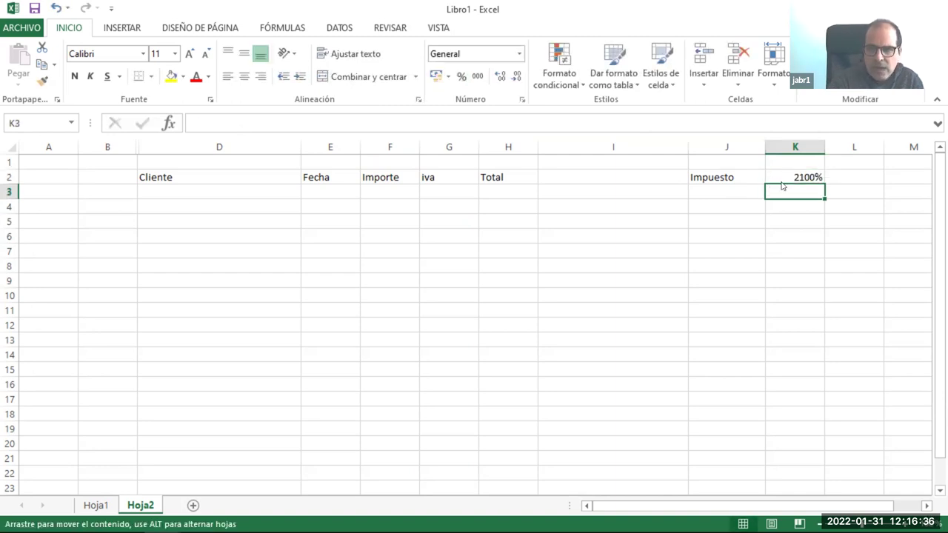
pyautogui.click(788, 177)
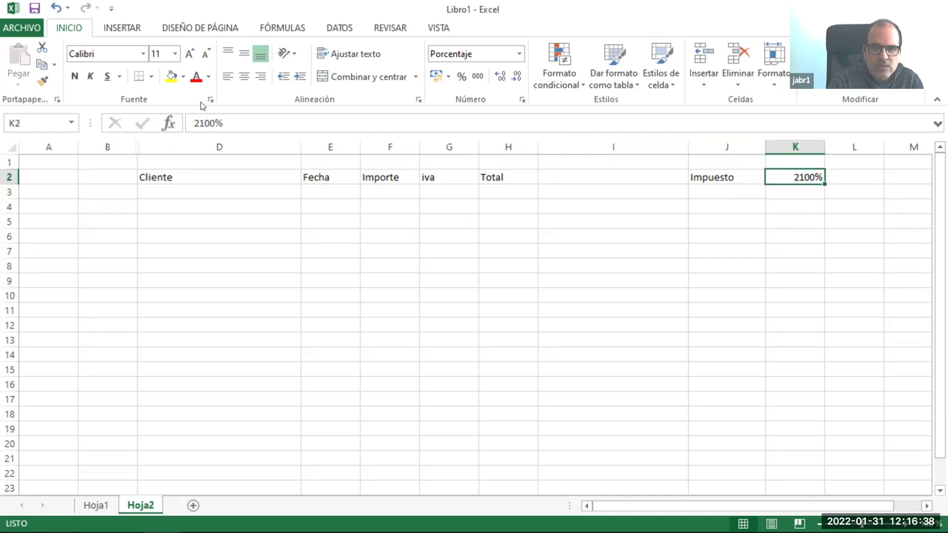
pyautogui.click(208, 124)
pyautogui.press('Delete')
pyautogui.press('Delete')
pyautogui.click(142, 123)
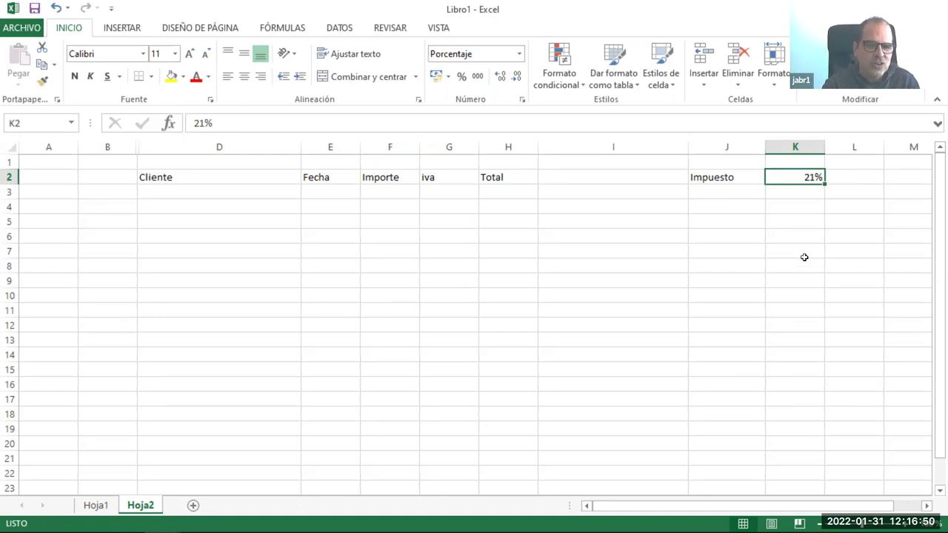
pyautogui.click(250, 197)
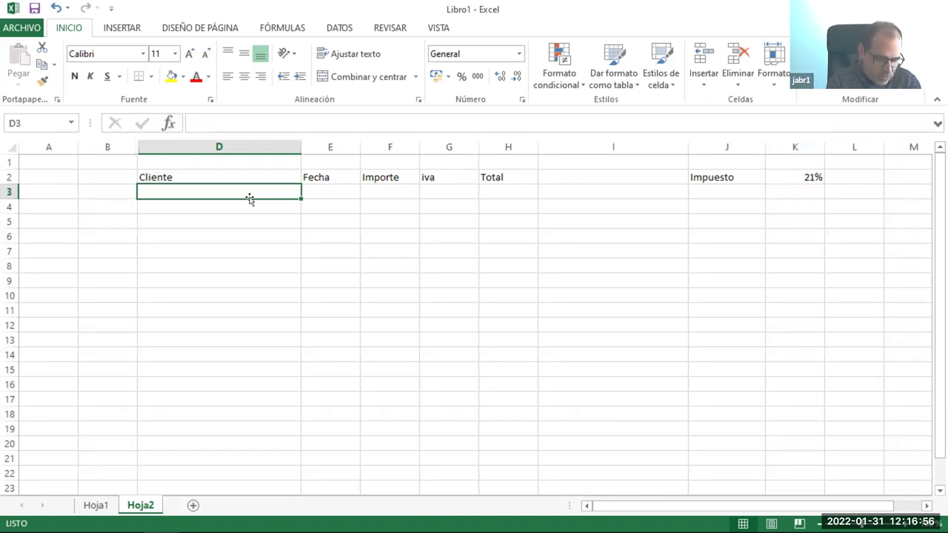
# Fill row 3 with Plancha, 01/05/2022 and an Importe of 150.
pyautogui.write('Plancha')
pyautogui.press('Tab')
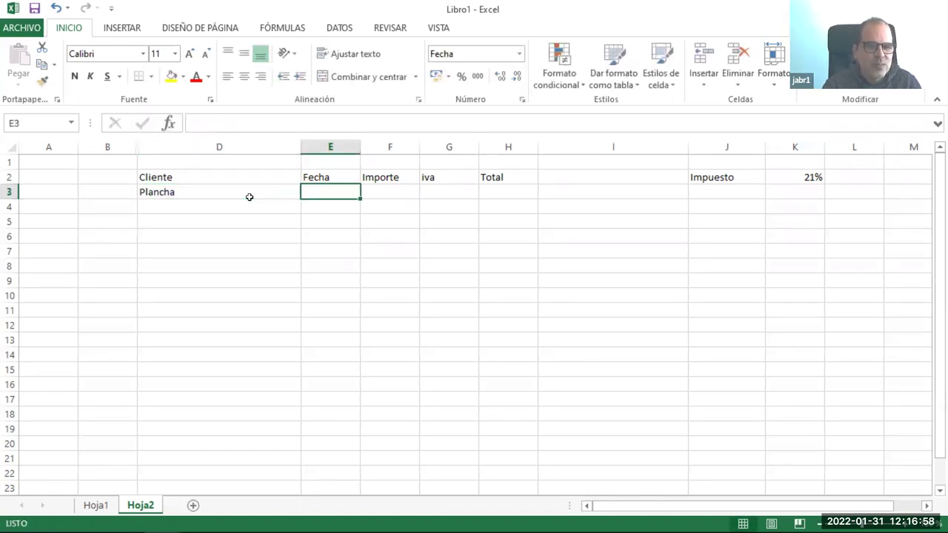
pyautogui.write('01/05/*202')
pyautogui.press('BackSpace')
pyautogui.press('BackSpace')
pyautogui.press('BackSpace')
pyautogui.press('BackSpace')
pyautogui.write('2022')
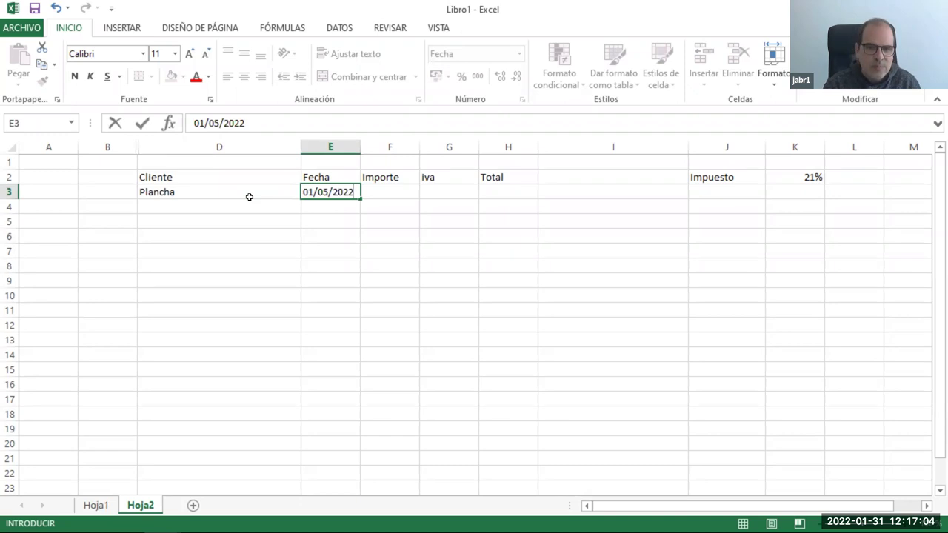
pyautogui.press('Tab')
pyautogui.write('150')
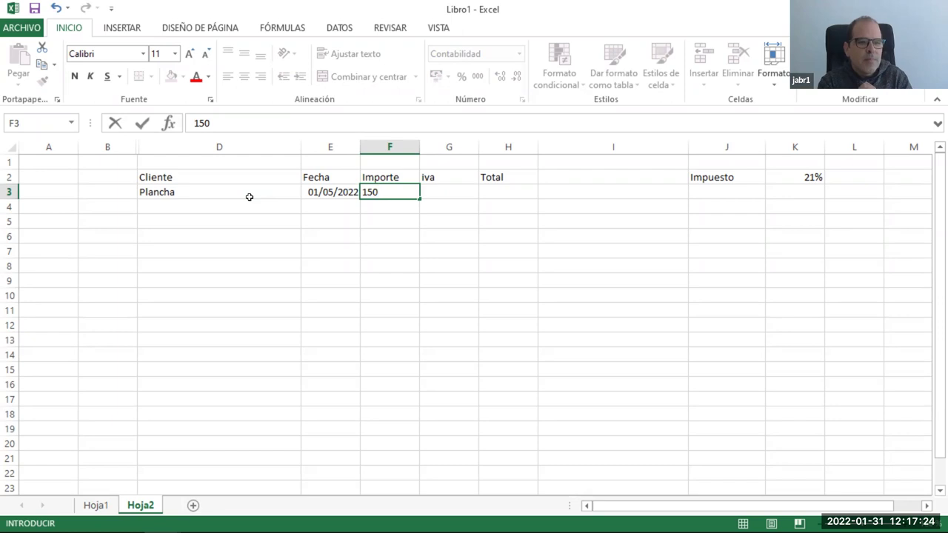
pyautogui.click(448, 194)
pyautogui.click(400, 192)
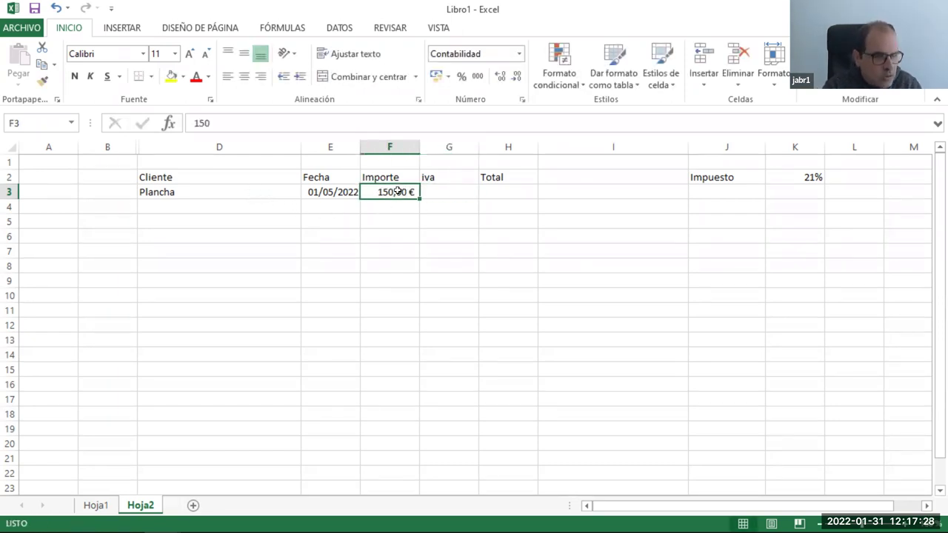
pyautogui.click(801, 181)
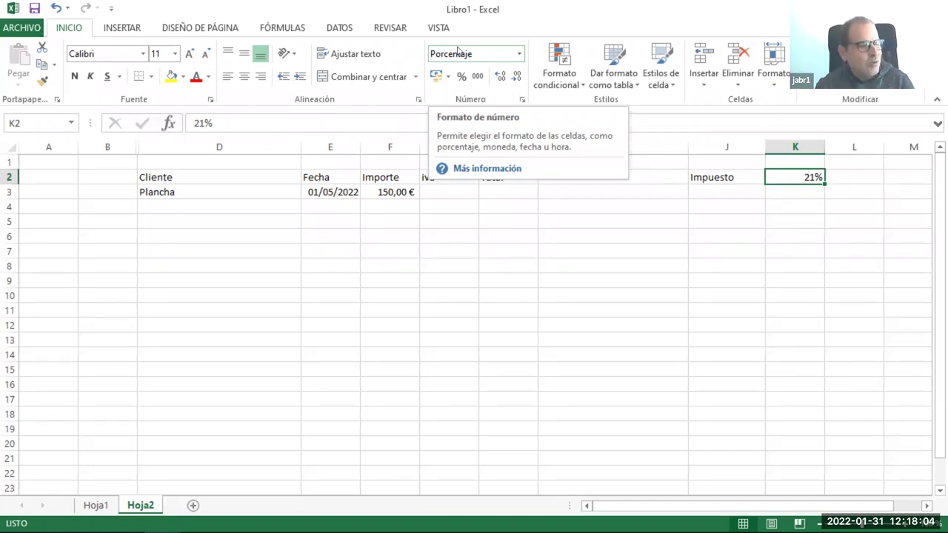
pyautogui.click(438, 192)
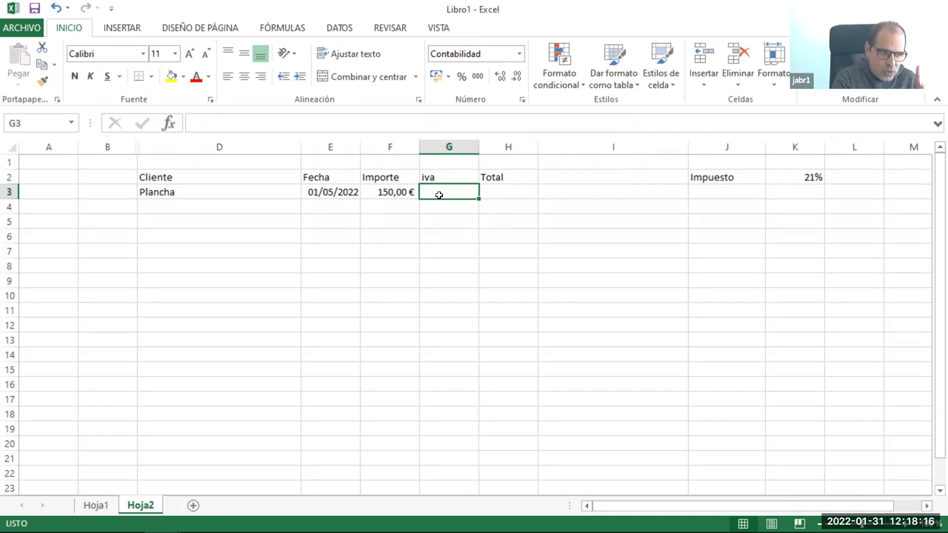
# Enter =F3*K2 in G3, giving 31,50 € IVA on the 150,00 € Plancha.
pyautogui.write('=')
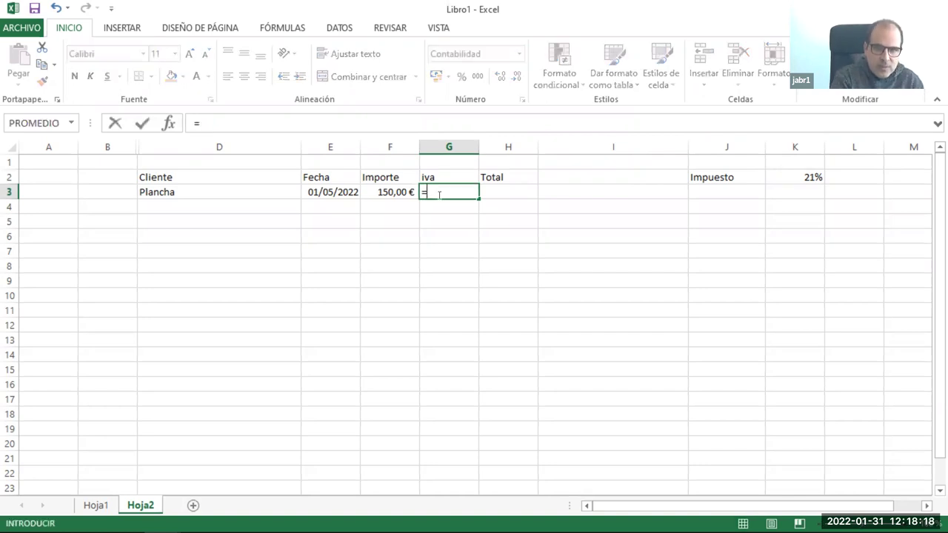
pyautogui.click(406, 195)
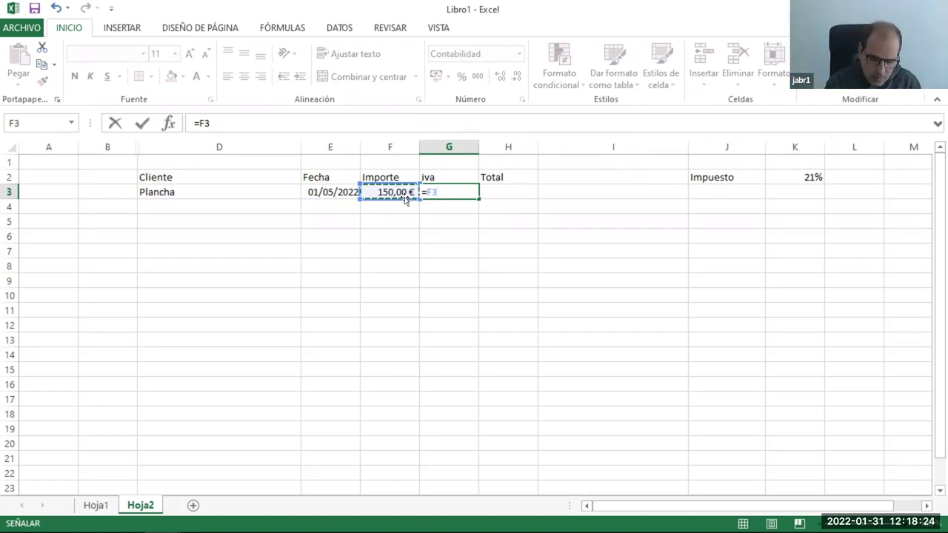
pyautogui.write('*')
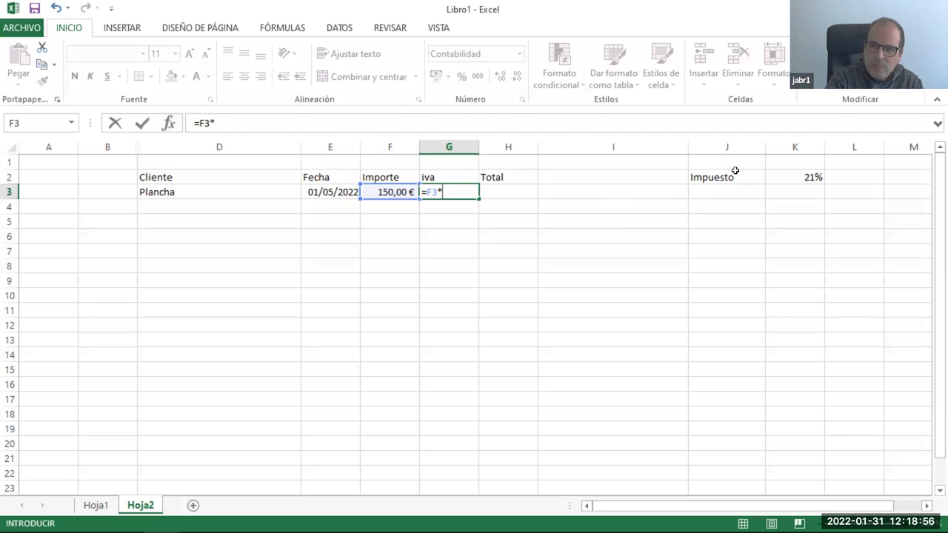
pyautogui.click(803, 174)
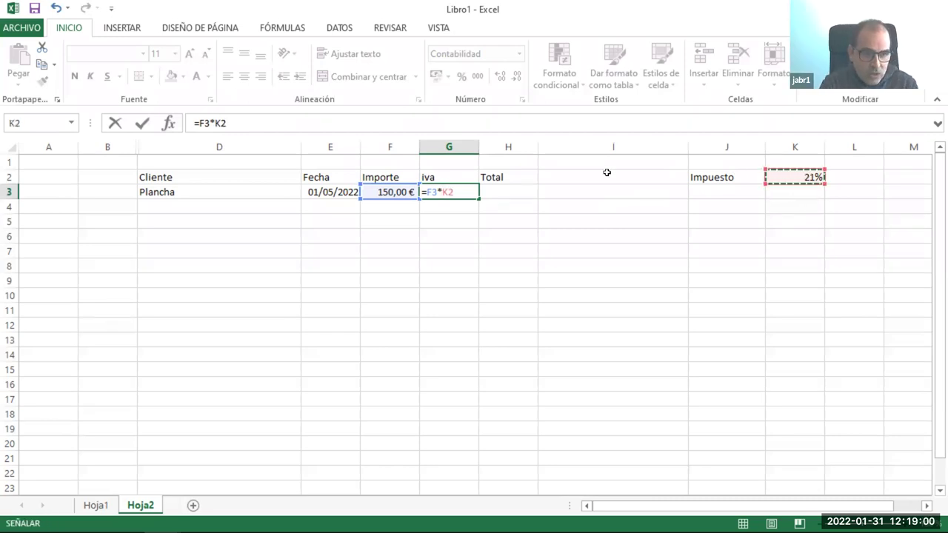
pyautogui.click(143, 124)
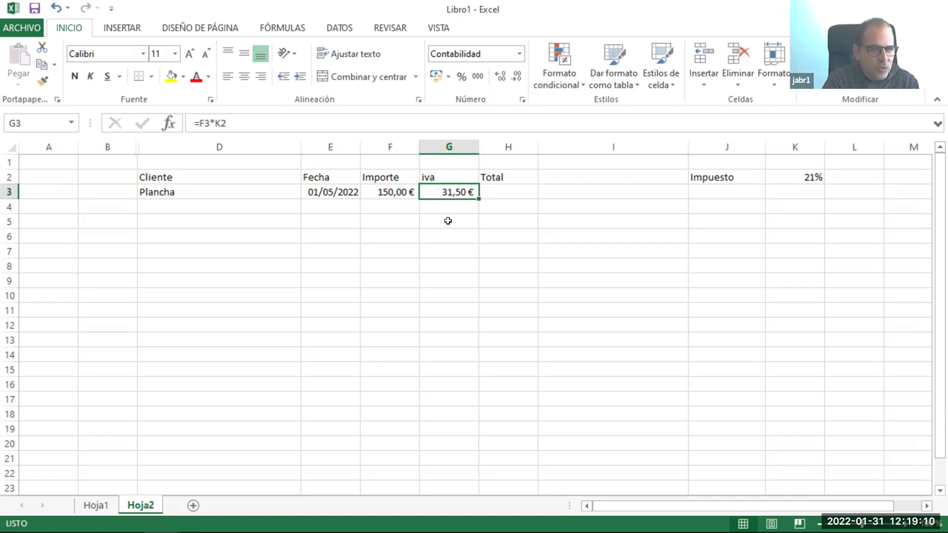
pyautogui.click(448, 221)
pyautogui.click(448, 193)
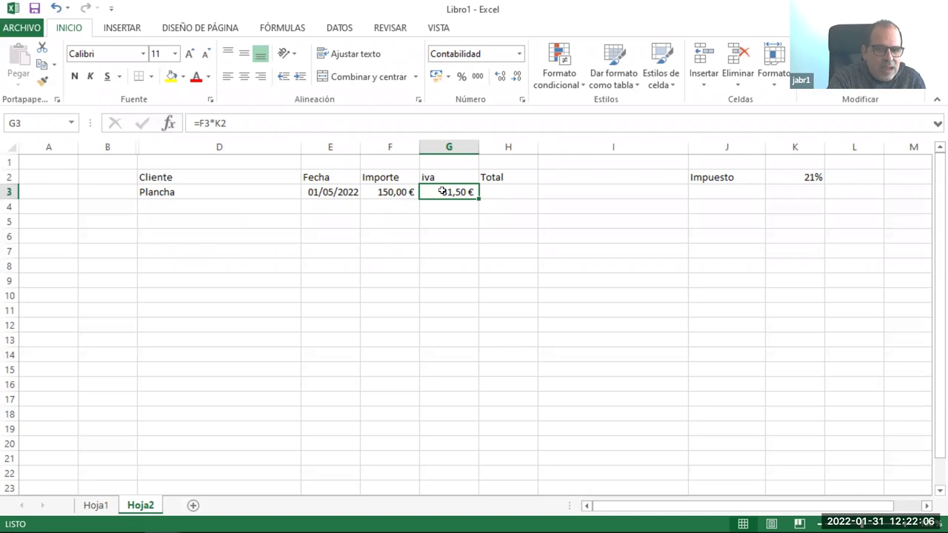
# Enter =F3+G3 in H3 for a Plancha total of 181,50 €.
pyautogui.click(510, 196)
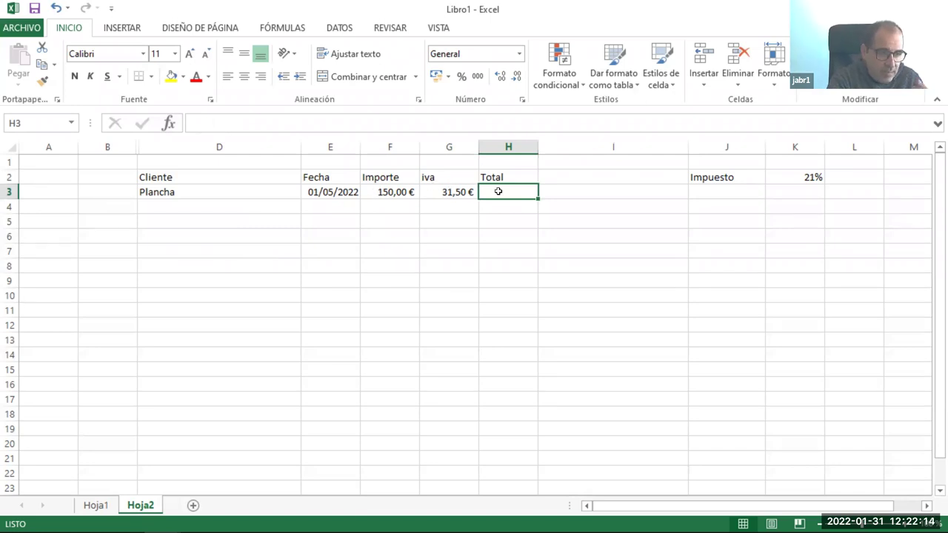
pyautogui.click(282, 123)
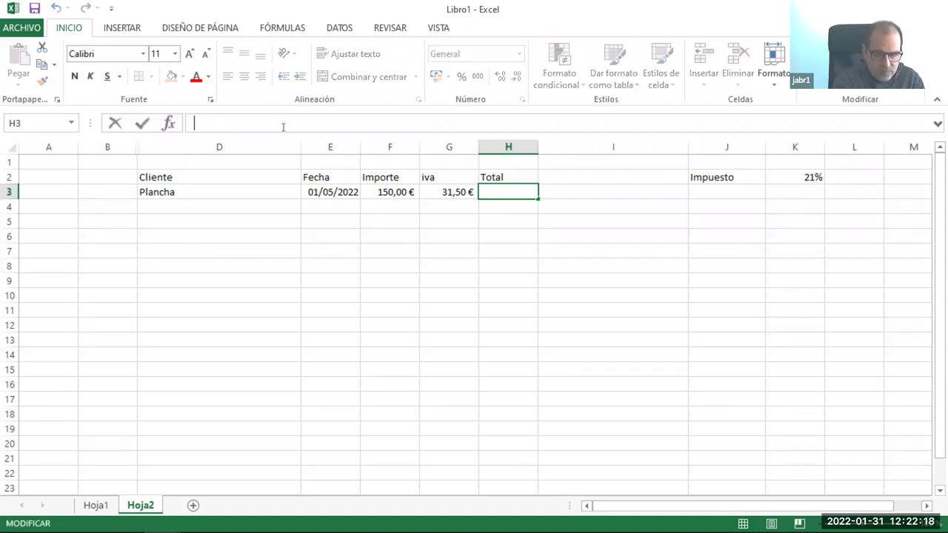
pyautogui.write('=')
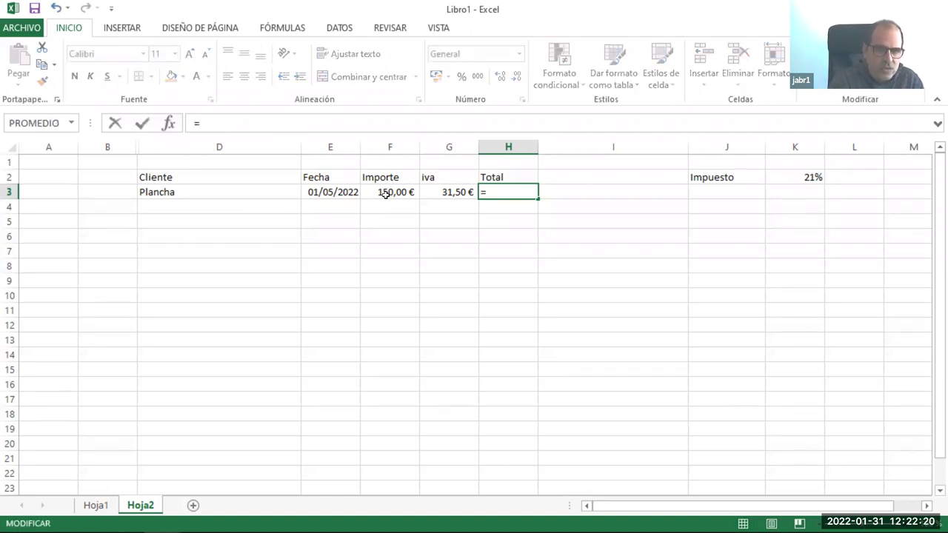
pyautogui.click(383, 194)
pyautogui.write('+')
pyautogui.click(441, 194)
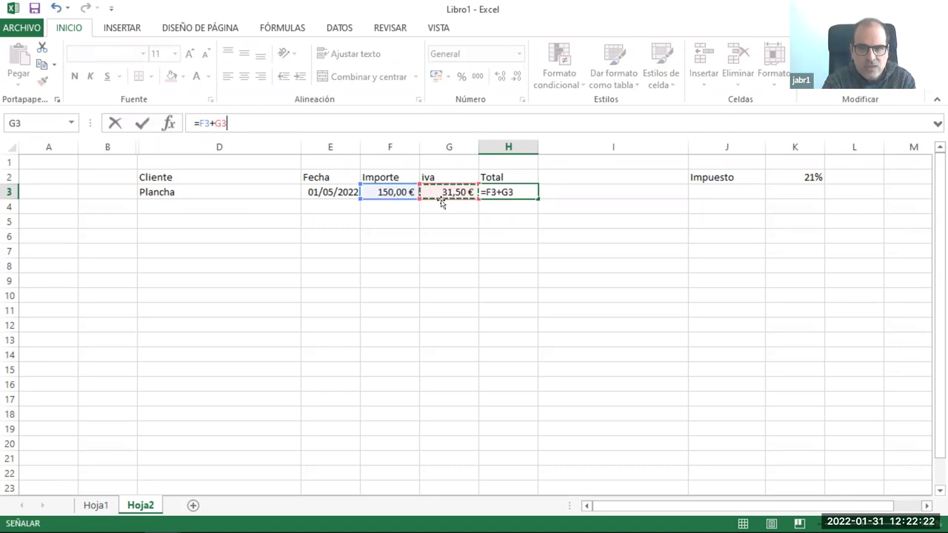
pyautogui.click(141, 124)
pyautogui.click(517, 230)
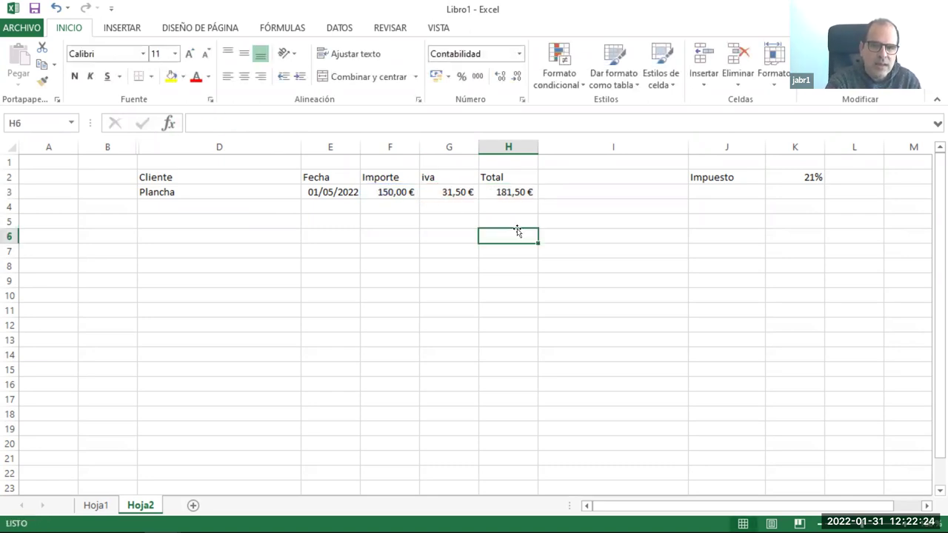
pyautogui.click(498, 192)
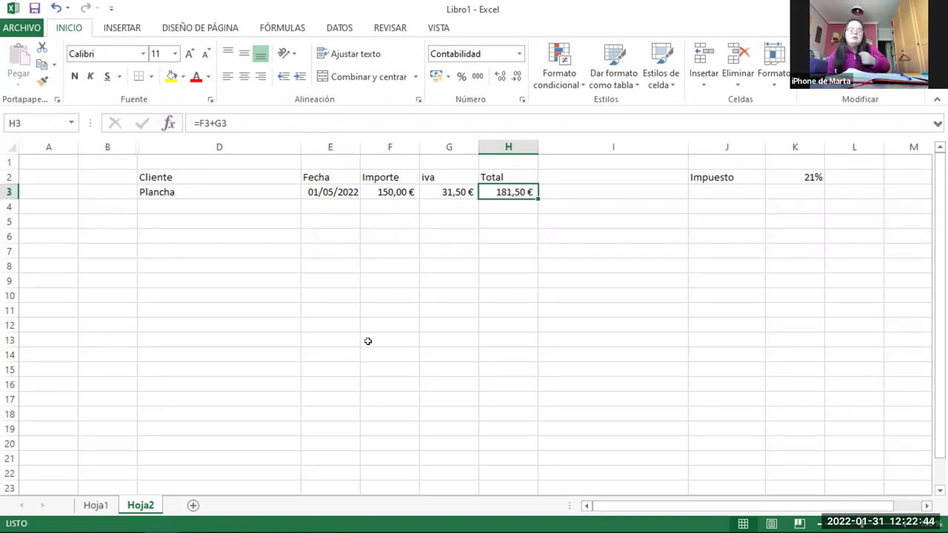
pyautogui.click(459, 192)
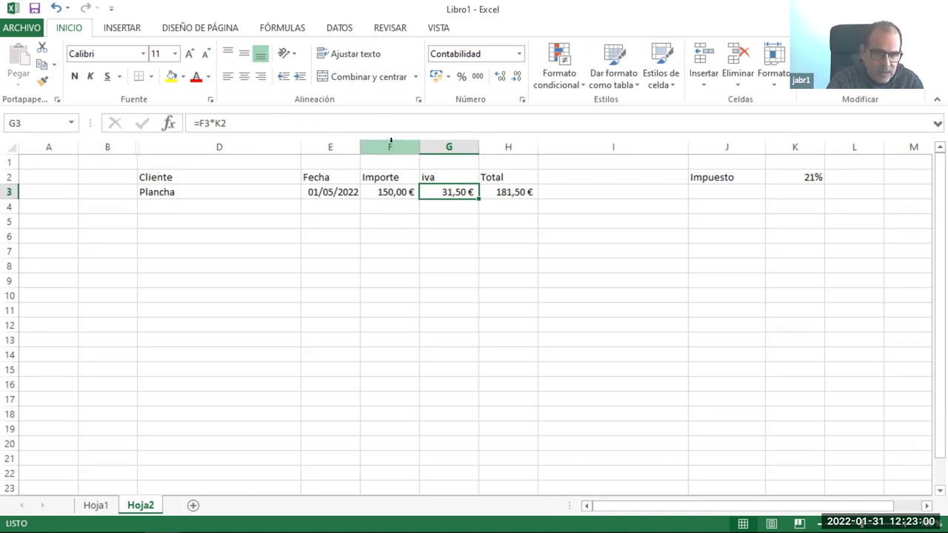
pyautogui.click(214, 122)
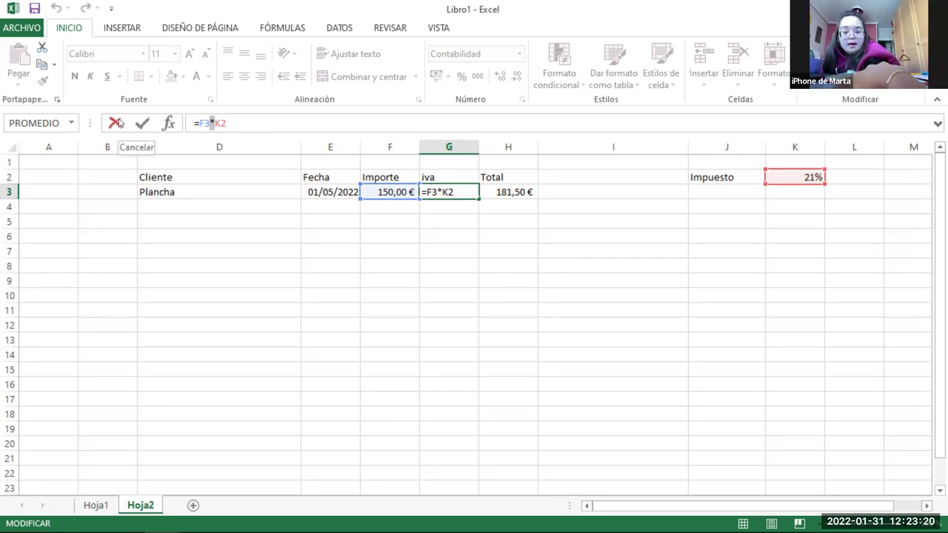
pyautogui.click(117, 123)
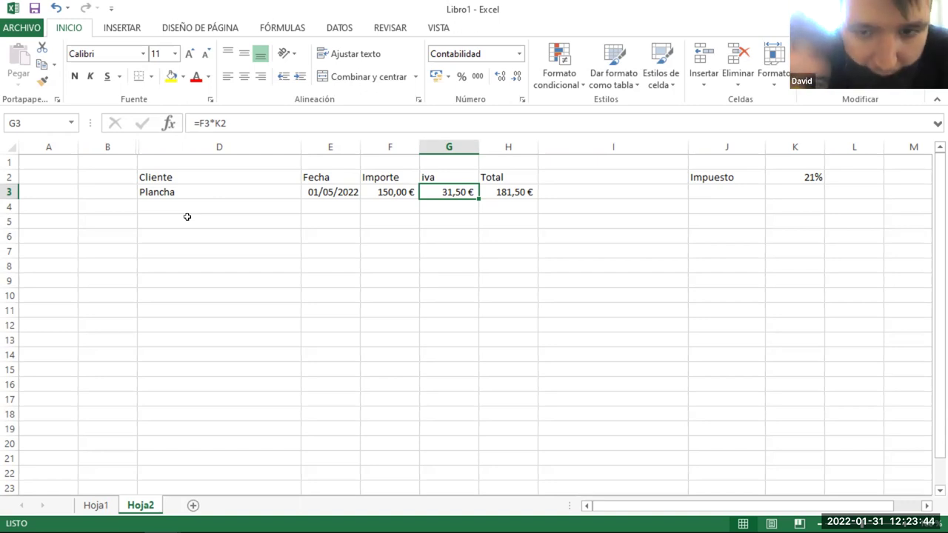
pyautogui.click(386, 189)
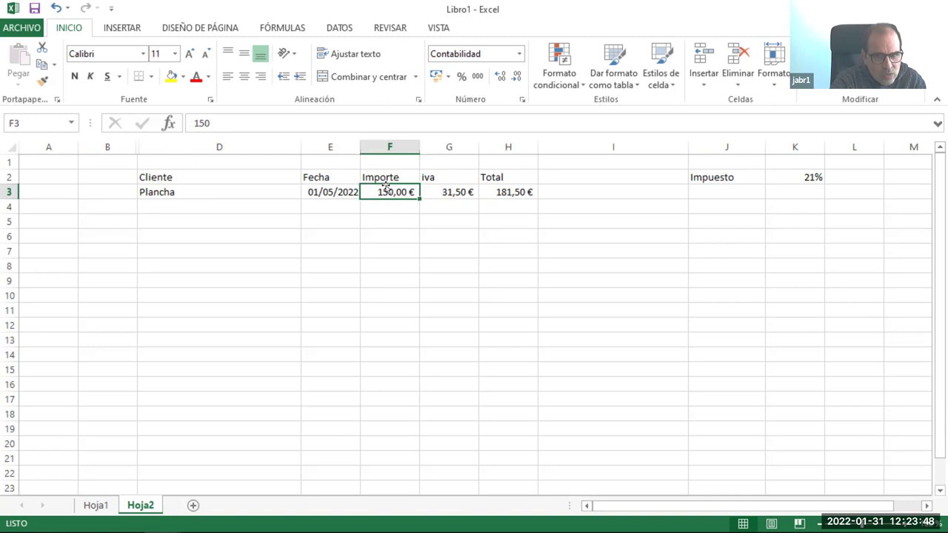
pyautogui.click(444, 189)
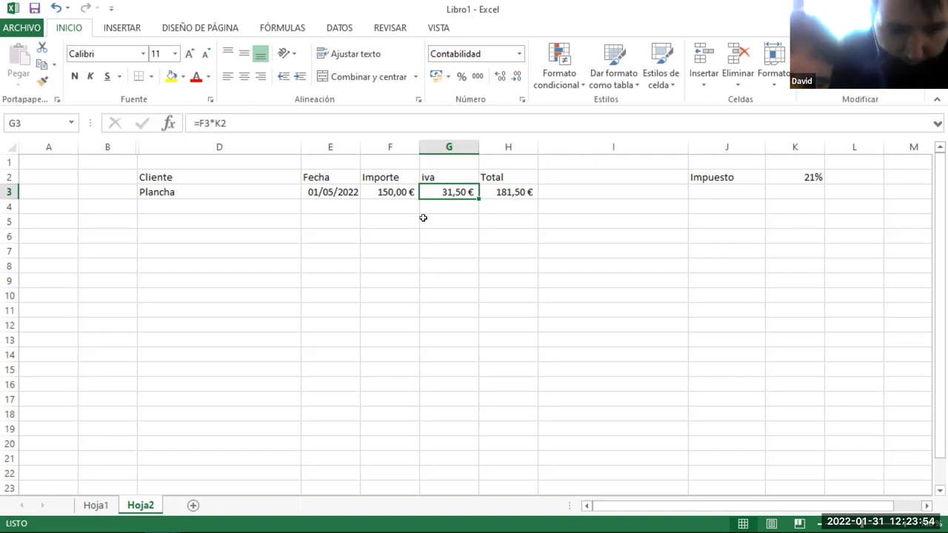
pyautogui.click(221, 203)
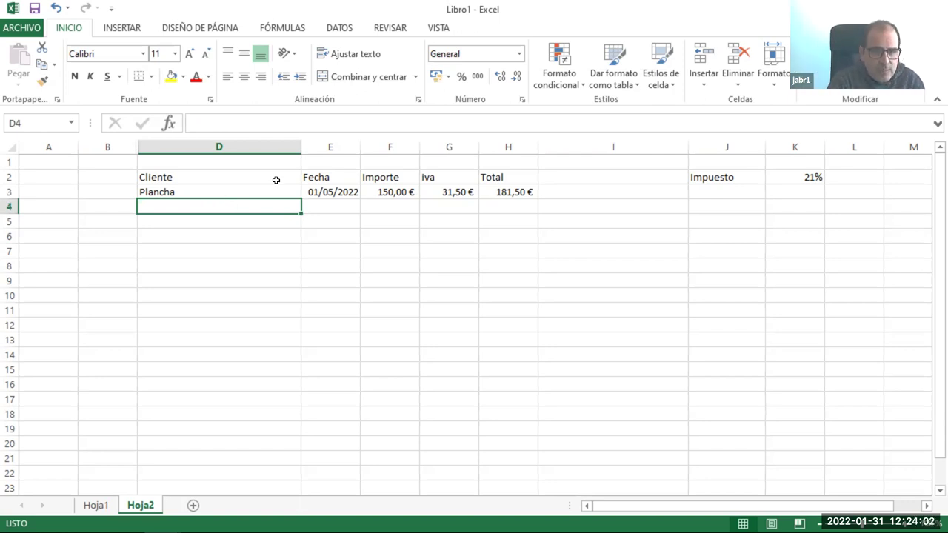
pyautogui.click(399, 191)
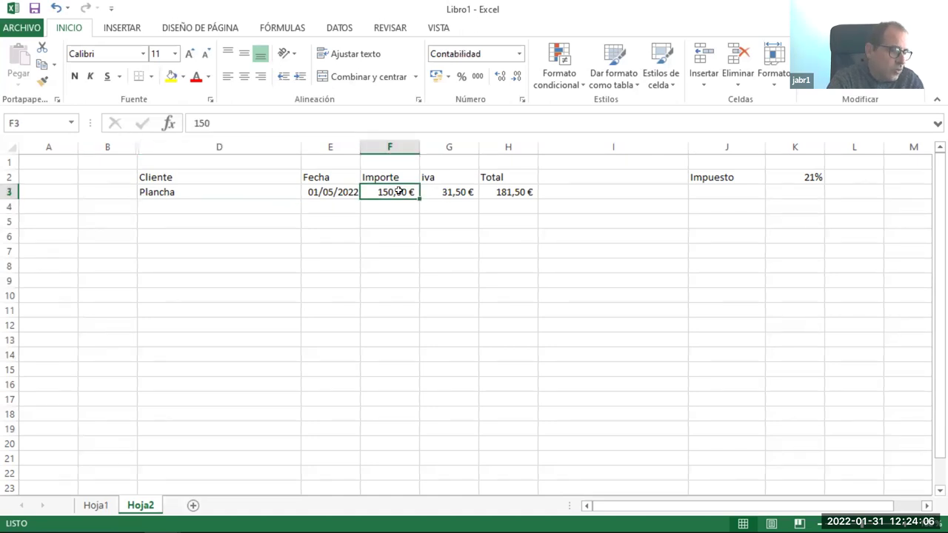
pyautogui.click(464, 193)
# Fill the G3:H3 iva and Total formulas down through row 22.
pyautogui.moveTo(464, 193); pyautogui.dragTo(536, 201)
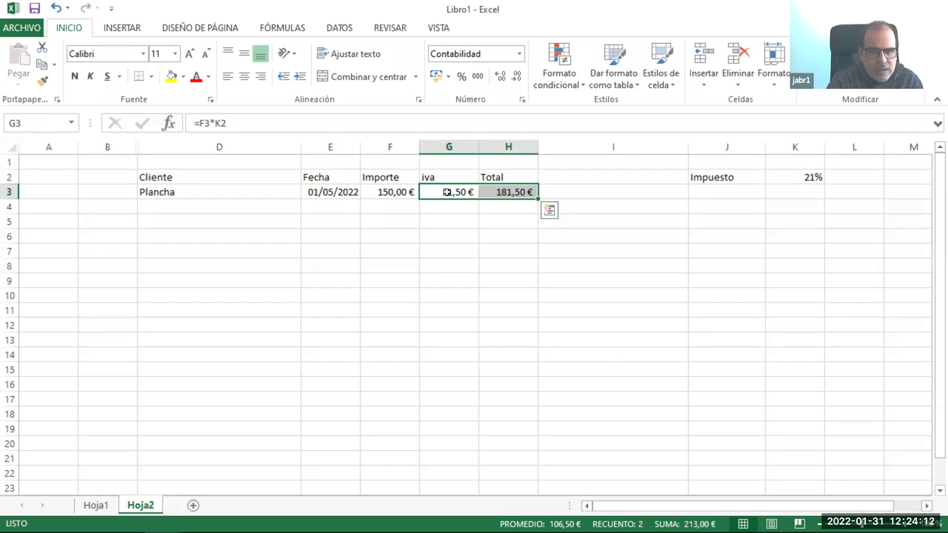
pyautogui.click(473, 237)
pyautogui.moveTo(437, 196); pyautogui.dragTo(516, 191)
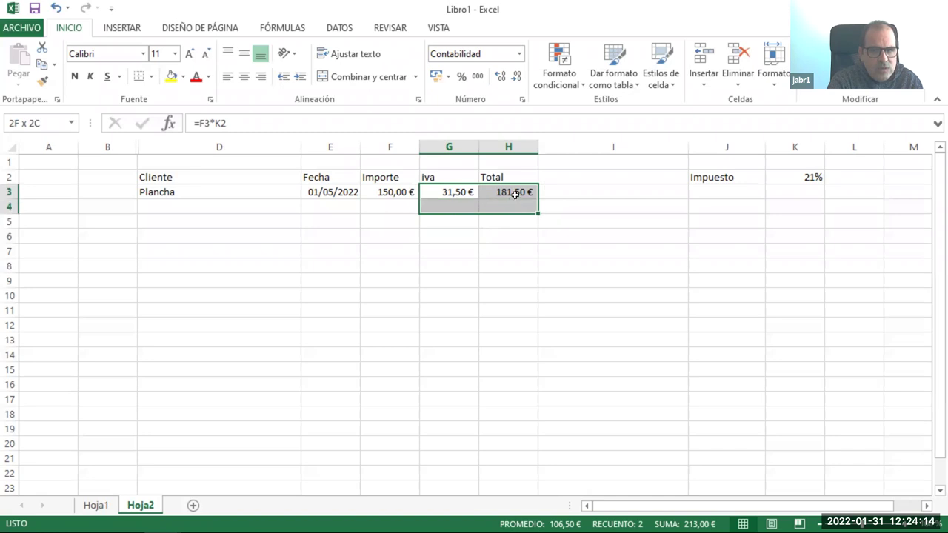
pyautogui.moveTo(539, 199); pyautogui.dragTo(542, 487)
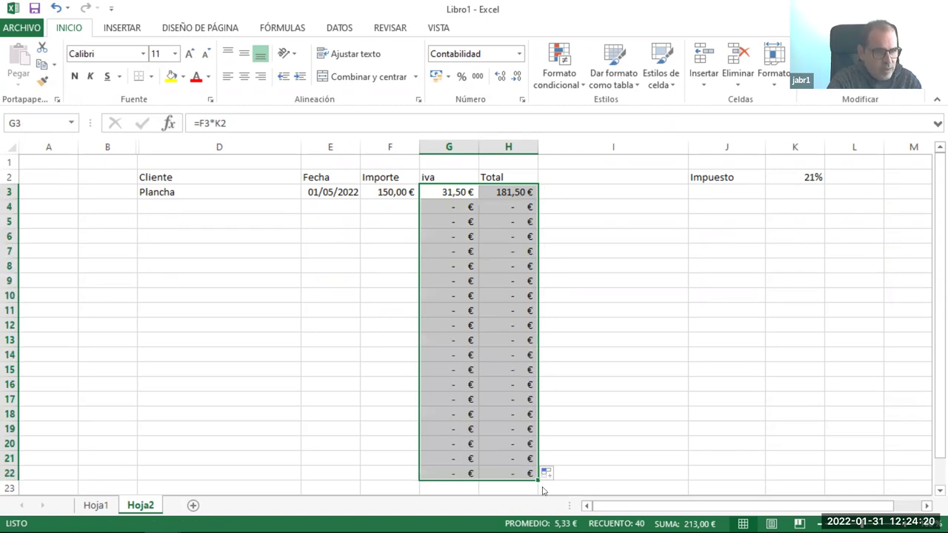
pyautogui.scroll(-1, 633, 304)
pyautogui.scroll(1, 563, 348)
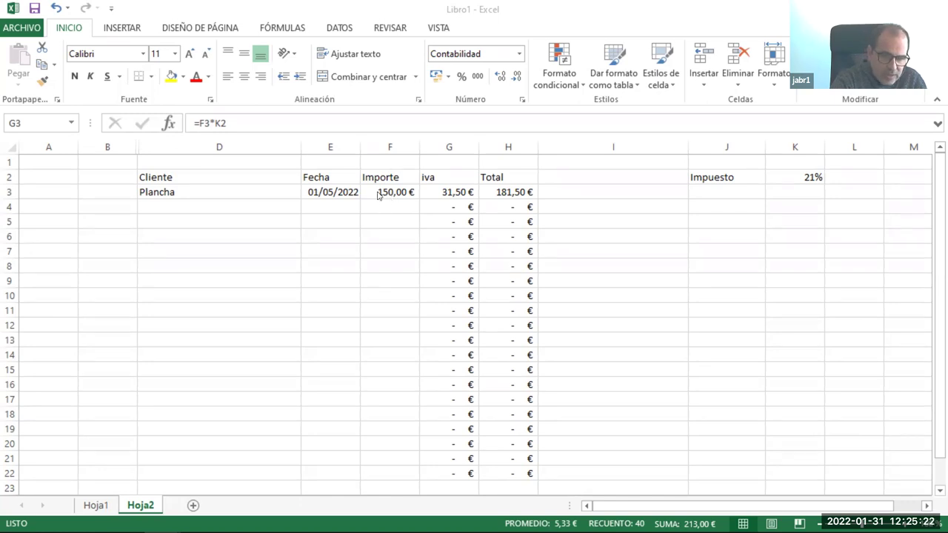
pyautogui.click(379, 192)
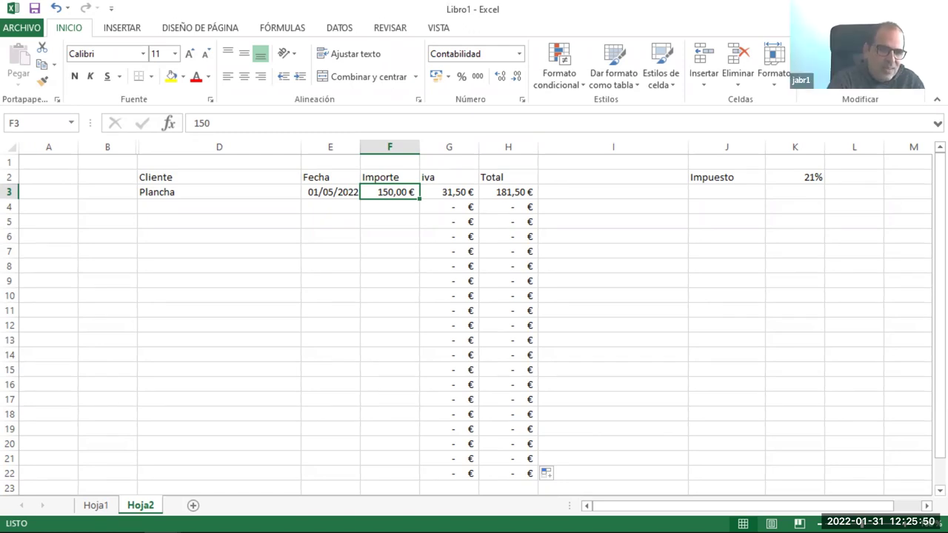
# Start row 4 with the item 'bocadillo' and the date 02/05/2021.
pyautogui.click(164, 210)
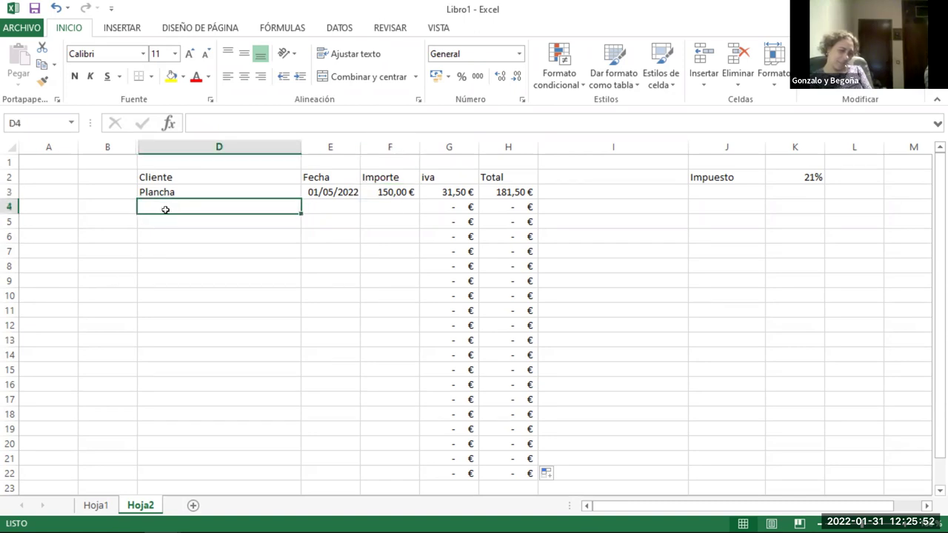
pyautogui.write('bocadillo')
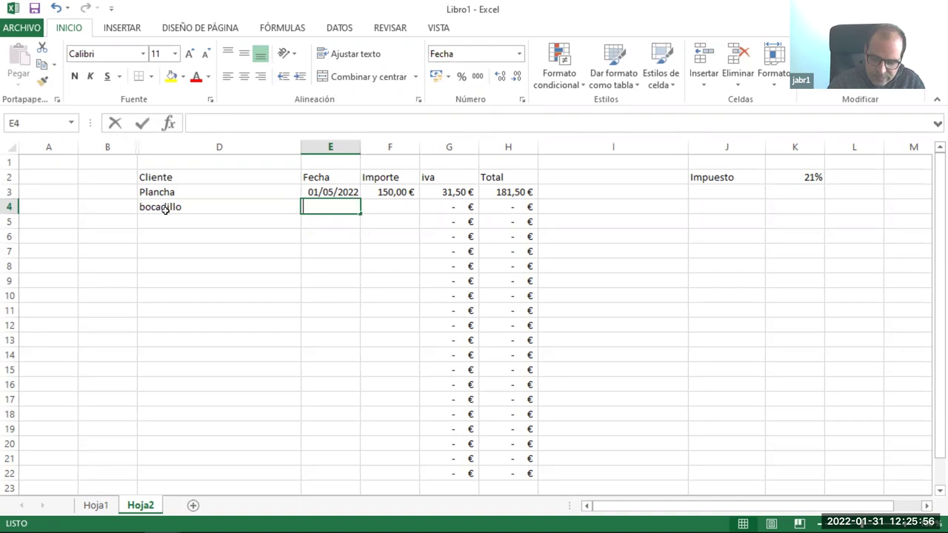
pyautogui.write('02/05/2021')
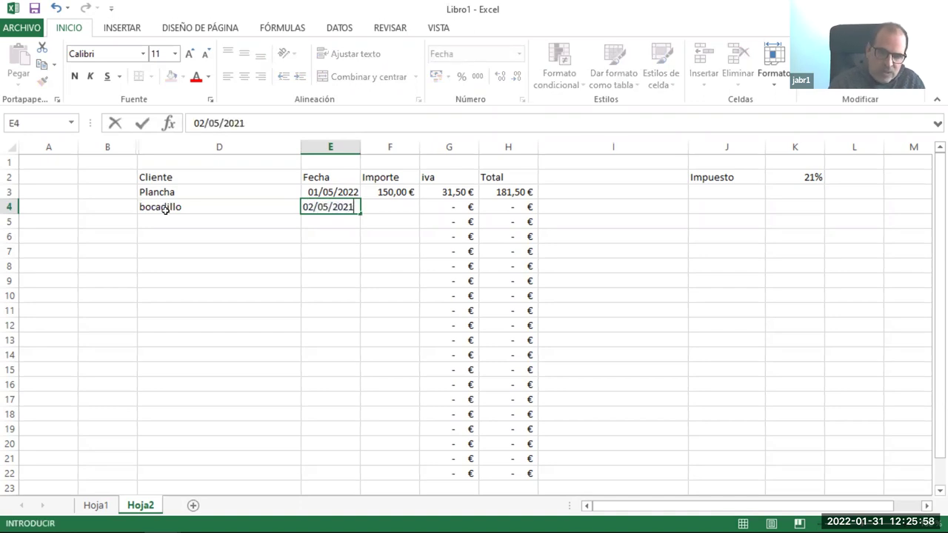
pyautogui.press('Tab')
# Replace the row 4 item name with 'Coche'.
pyautogui.click(165, 211)
pyautogui.doubleClick(165, 210)
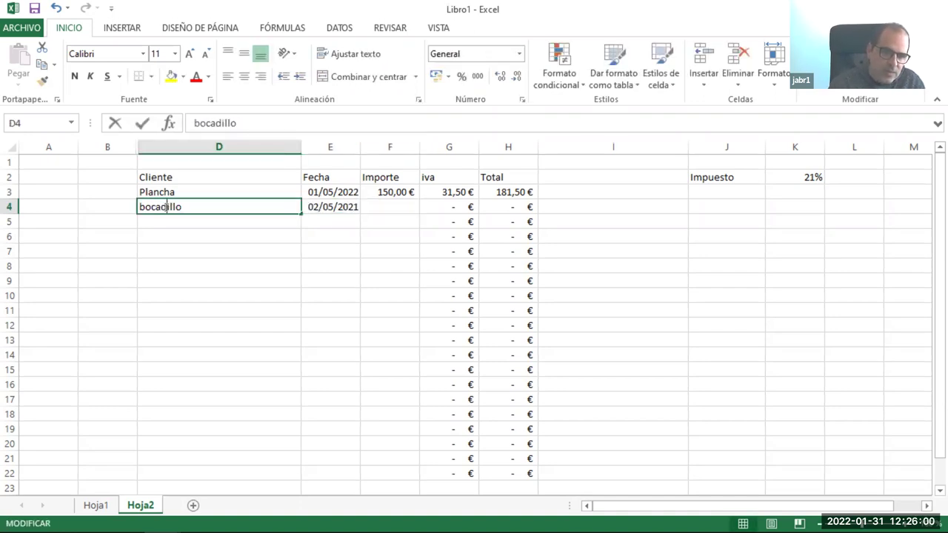
pyautogui.doubleClick(165, 210)
pyautogui.write('Coche')
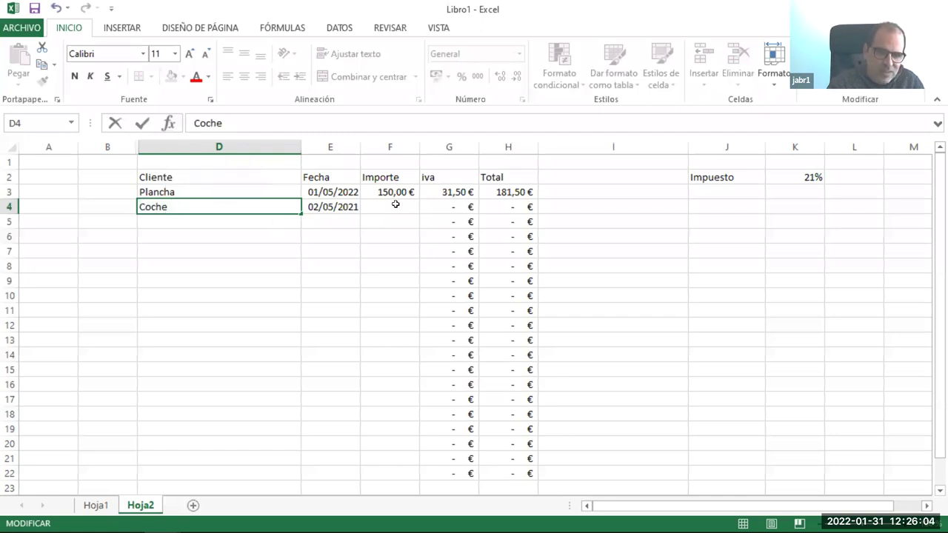
# Enter 100 as the Importe in F4 and inspect the copied IVA formula in G4.
pyautogui.click(395, 204)
pyautogui.write('100')
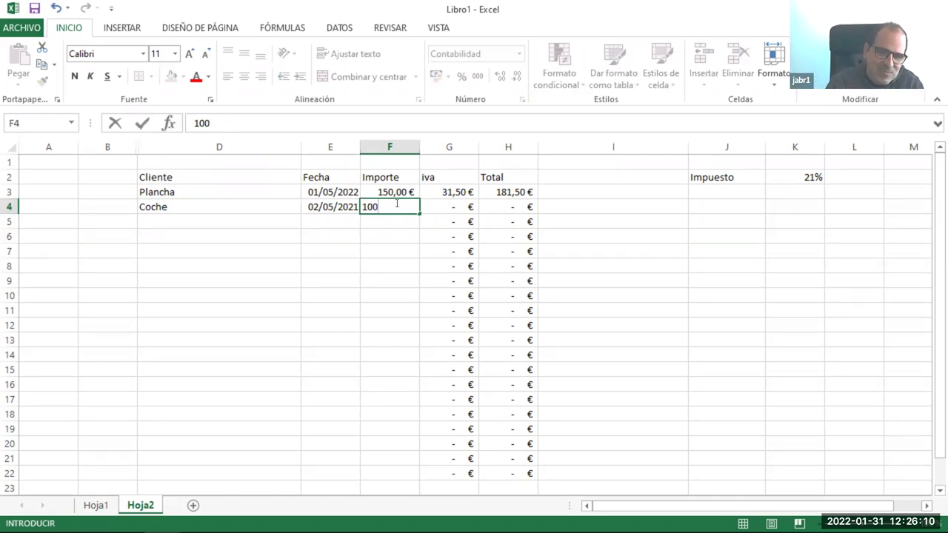
pyautogui.press('Return')
pyautogui.click(390, 206)
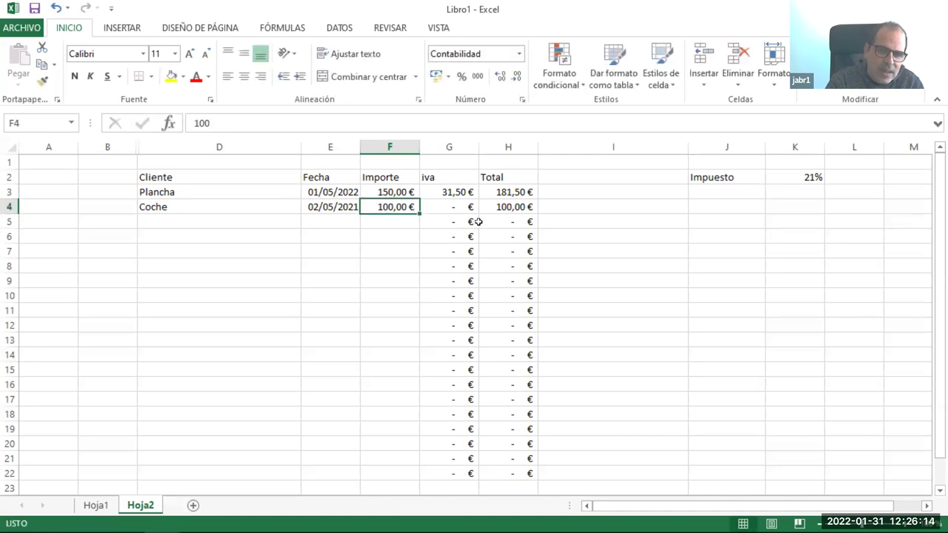
pyautogui.click(442, 205)
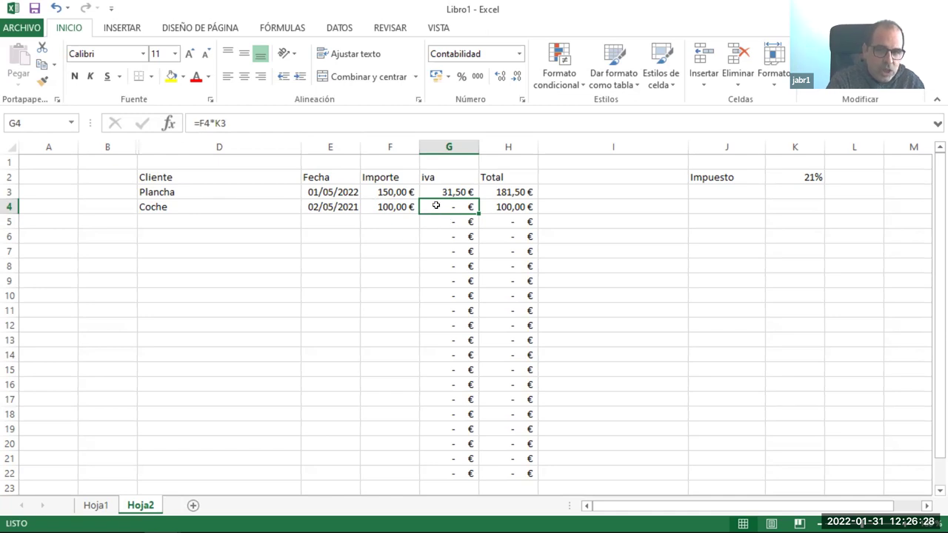
pyautogui.click(216, 123)
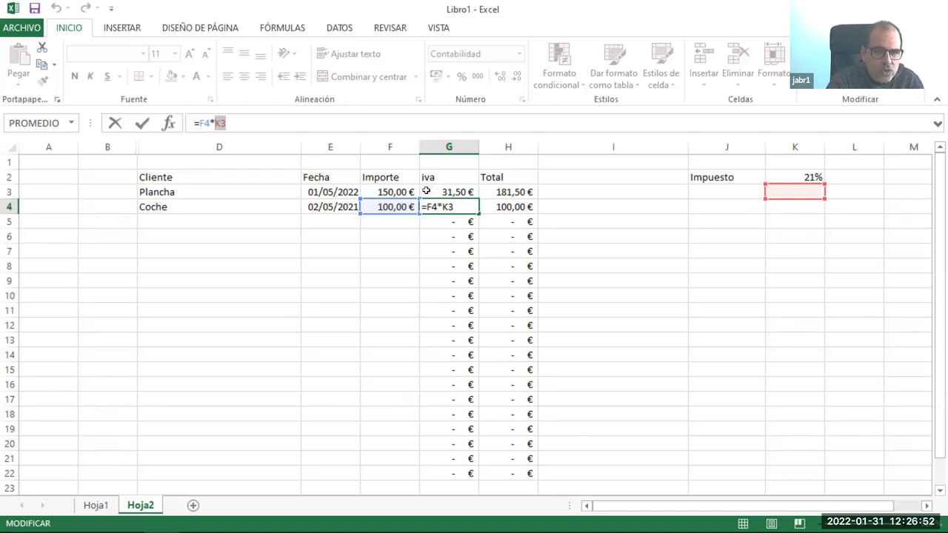
pyautogui.click(118, 122)
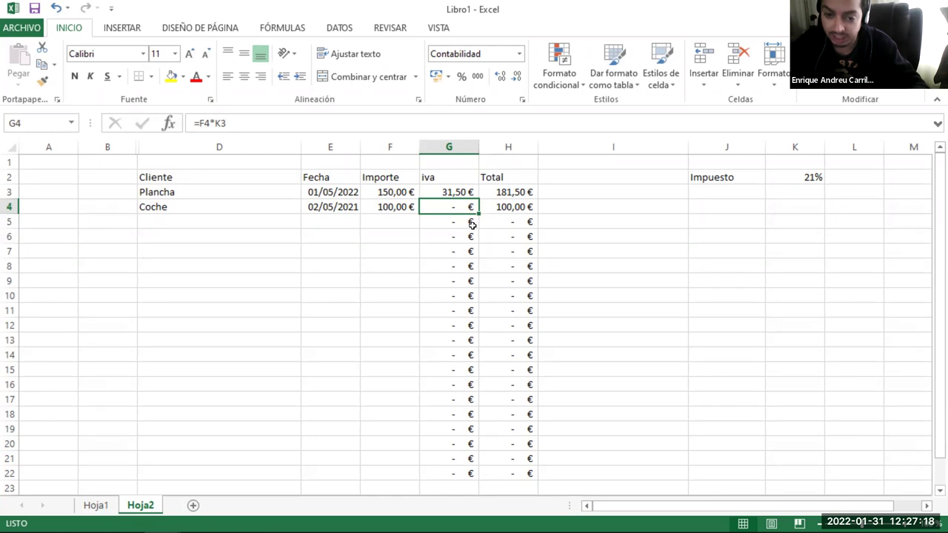
pyautogui.click(452, 191)
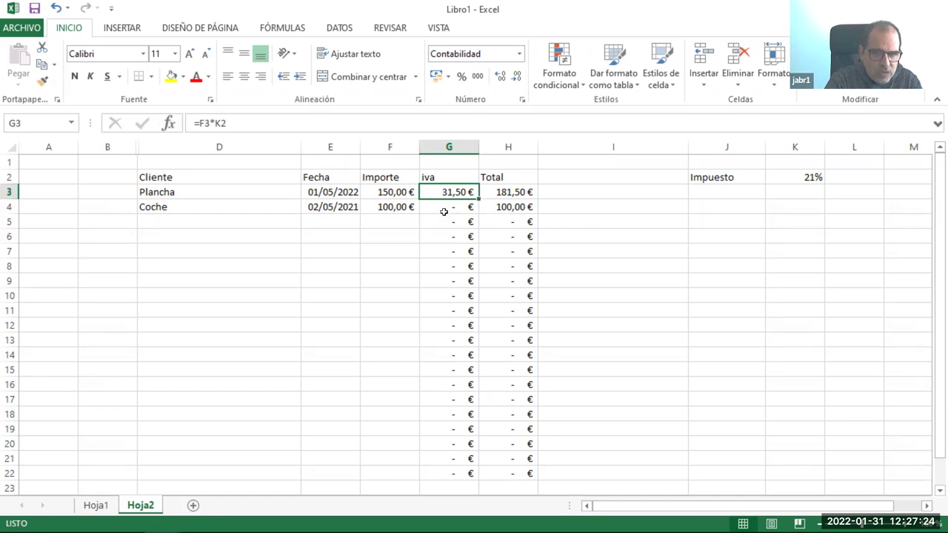
pyautogui.click(444, 211)
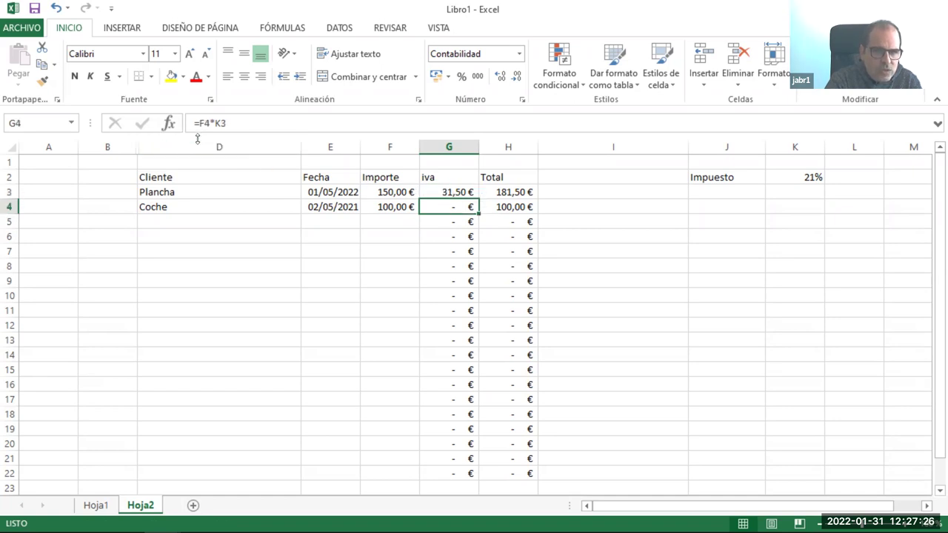
pyautogui.click(461, 192)
pyautogui.click(450, 207)
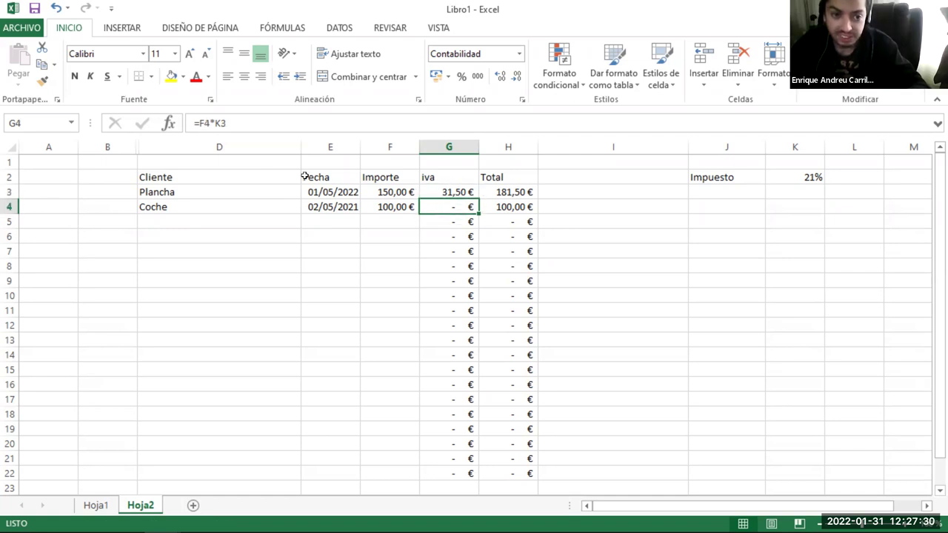
pyautogui.click(201, 122)
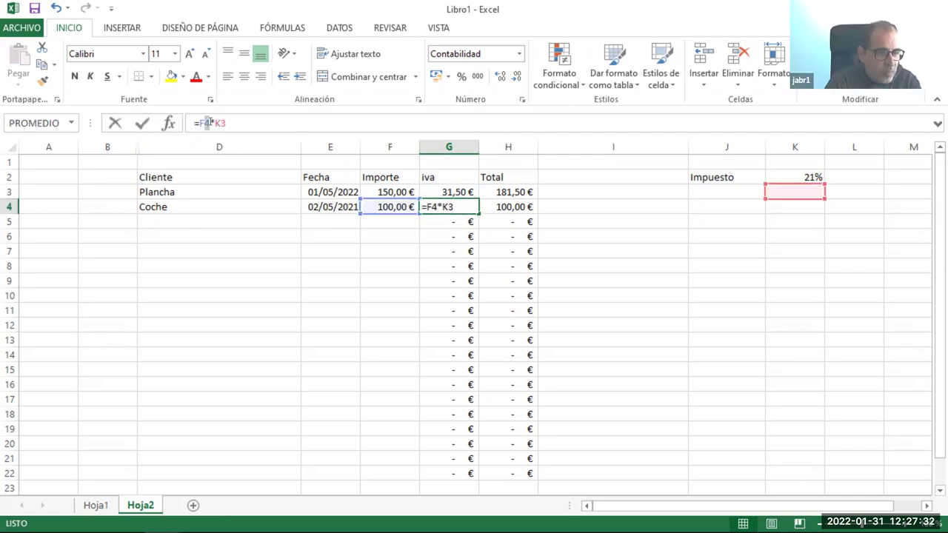
pyautogui.click(208, 123)
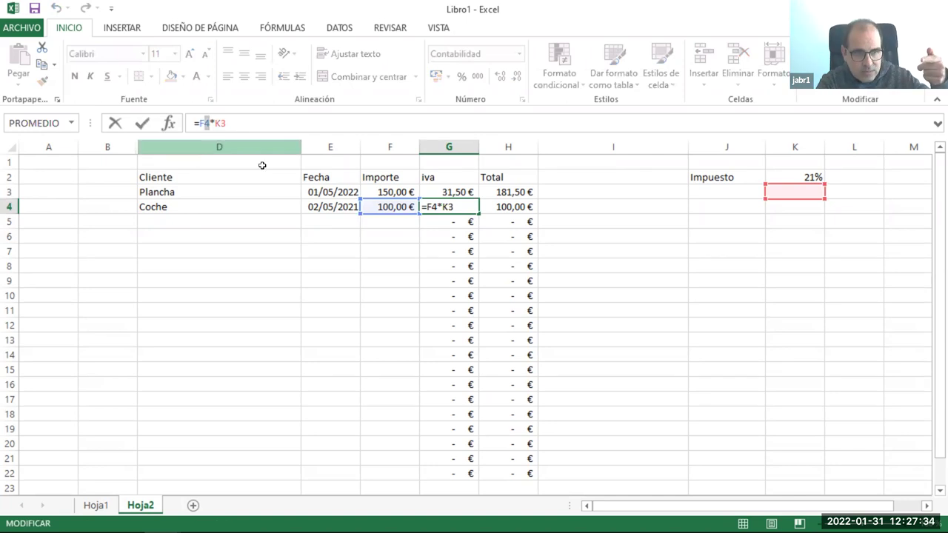
pyautogui.press('Escape')
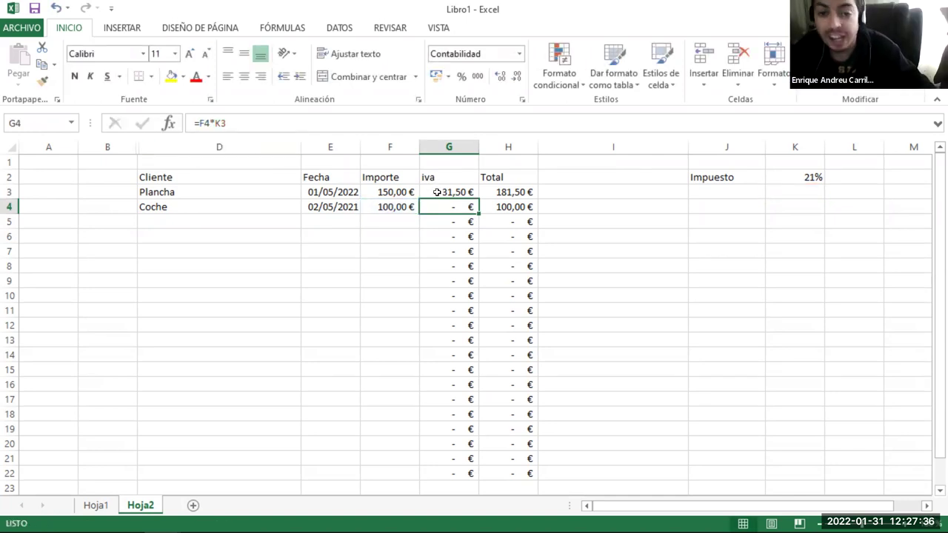
pyautogui.click(436, 192)
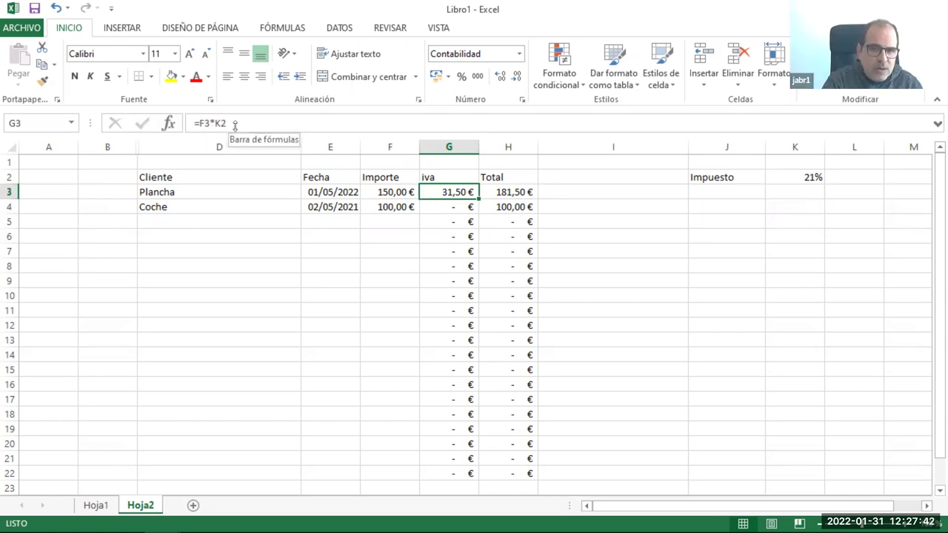
pyautogui.click(448, 206)
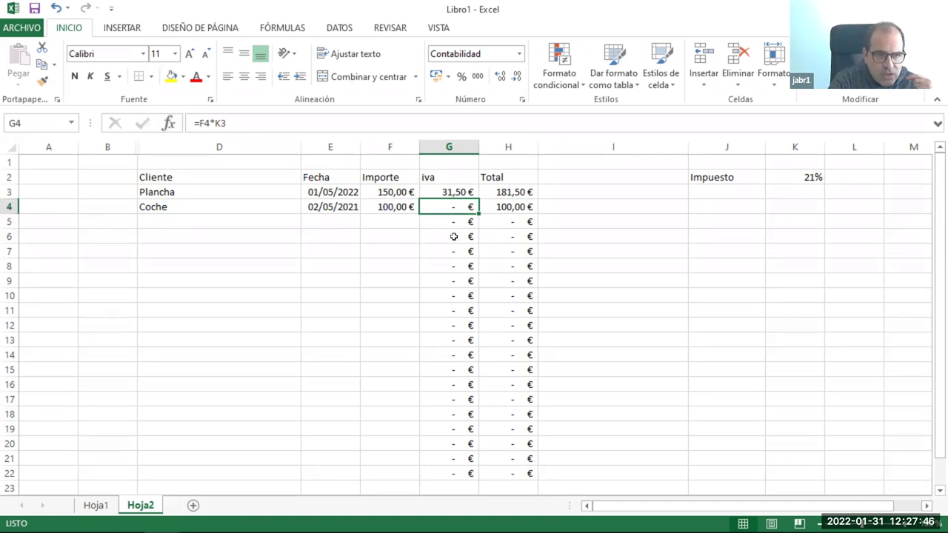
pyautogui.click(462, 224)
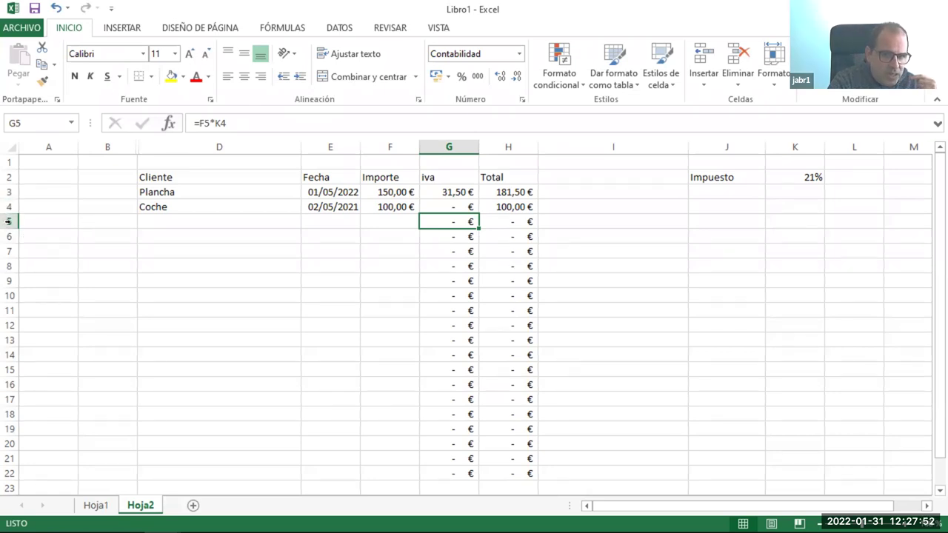
pyautogui.click(232, 124)
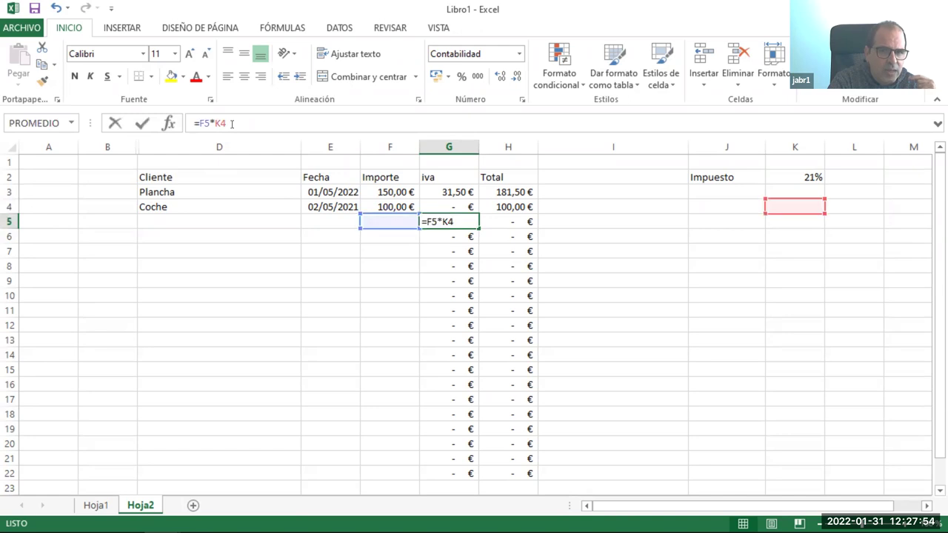
pyautogui.click(204, 123)
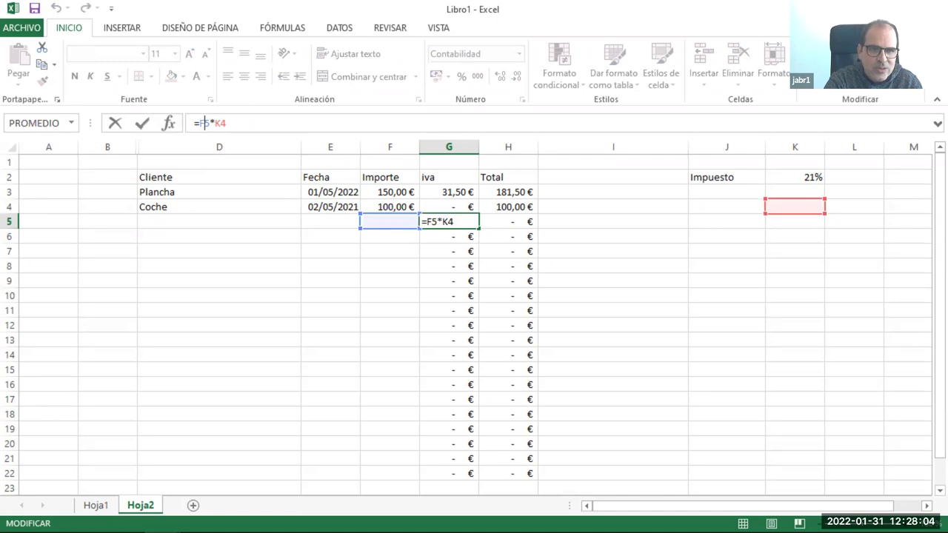
pyautogui.click(450, 219)
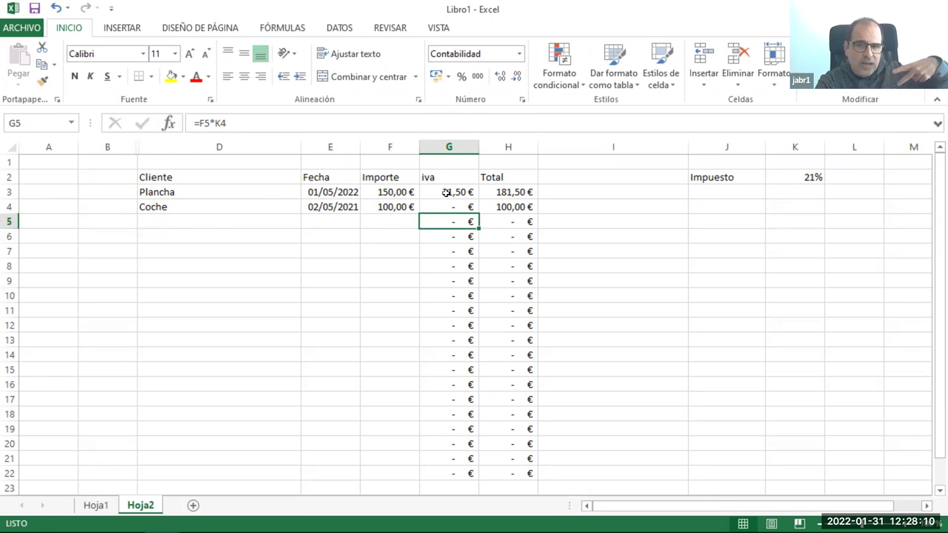
pyautogui.click(449, 192)
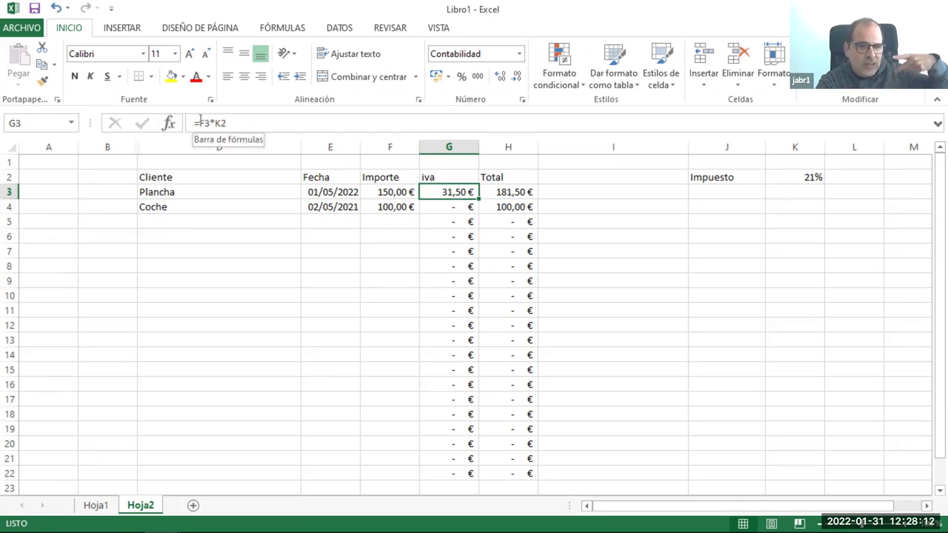
pyautogui.click(449, 223)
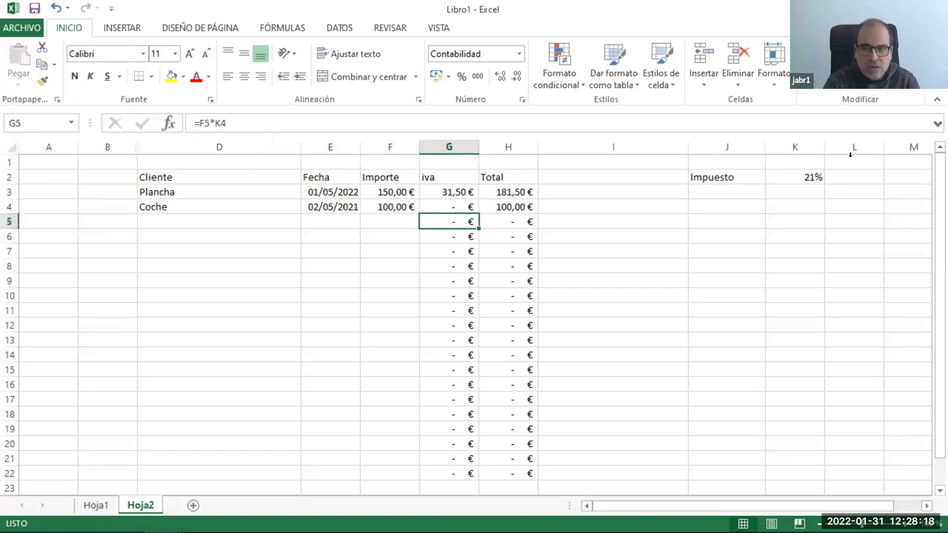
pyautogui.click(814, 178)
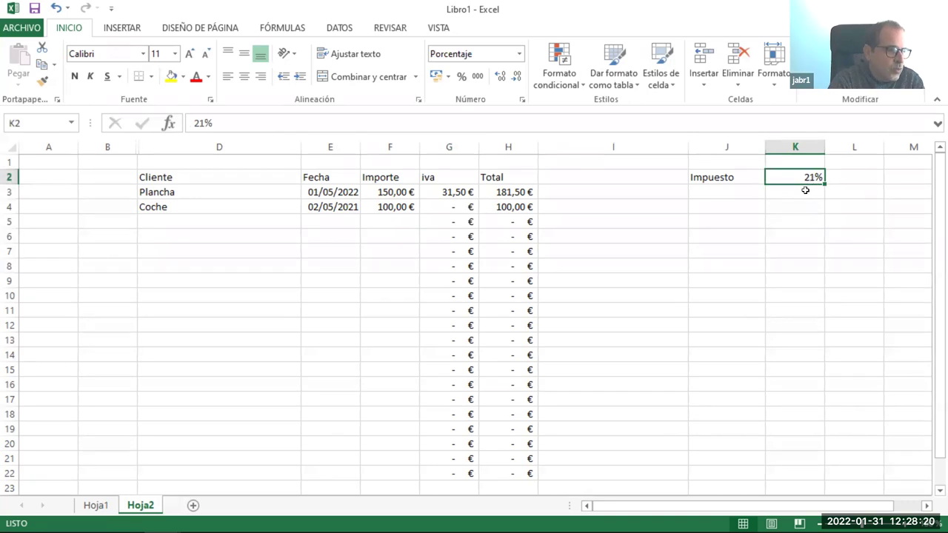
pyautogui.click(809, 223)
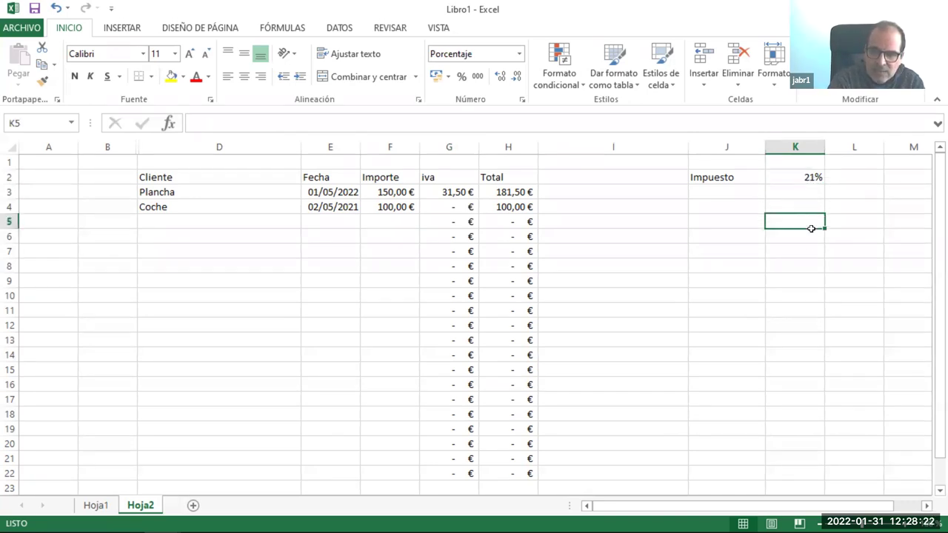
pyautogui.click(803, 236)
pyautogui.click(802, 253)
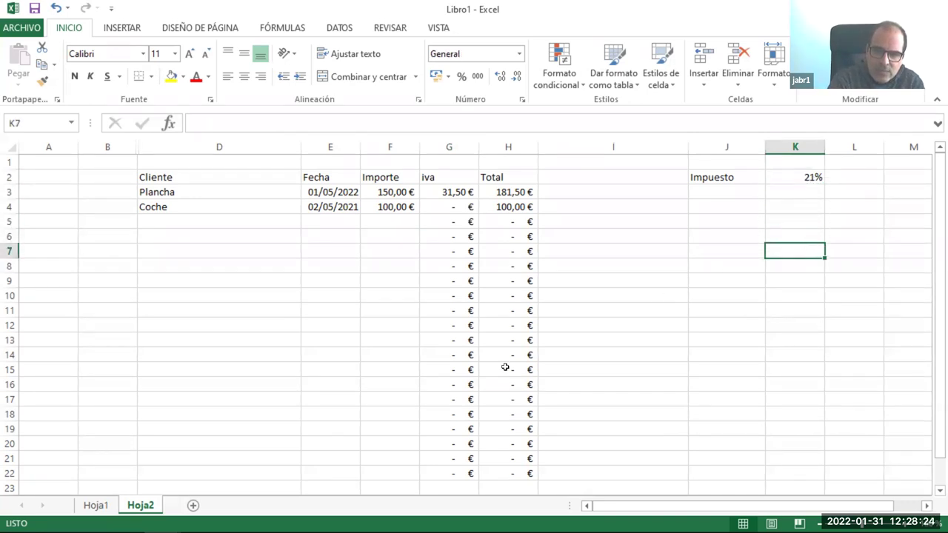
pyautogui.click(448, 409)
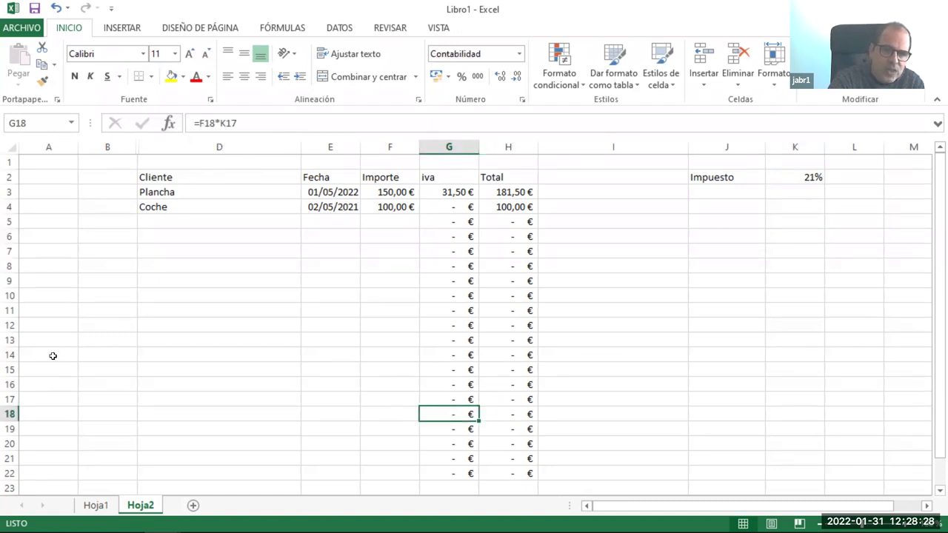
pyautogui.click(210, 122)
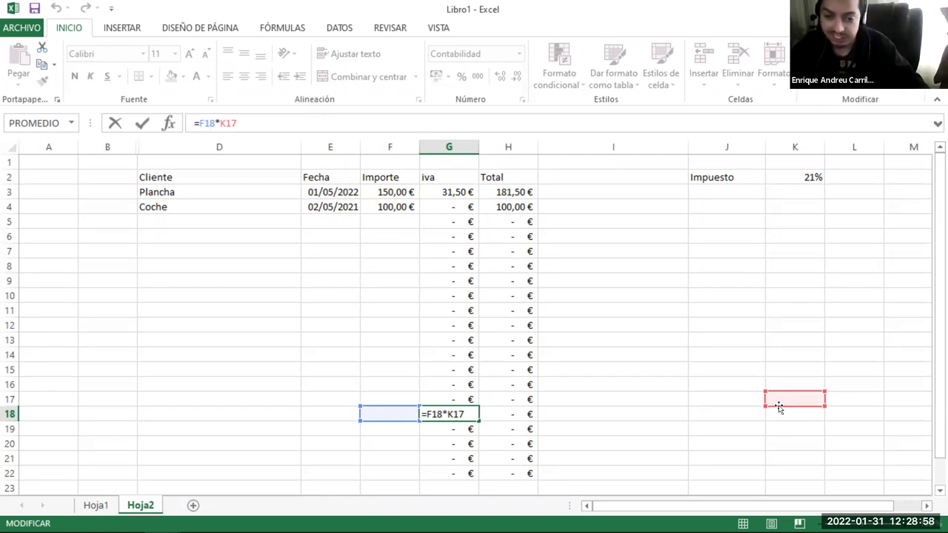
pyautogui.hotkey('ctrl', 'Return')
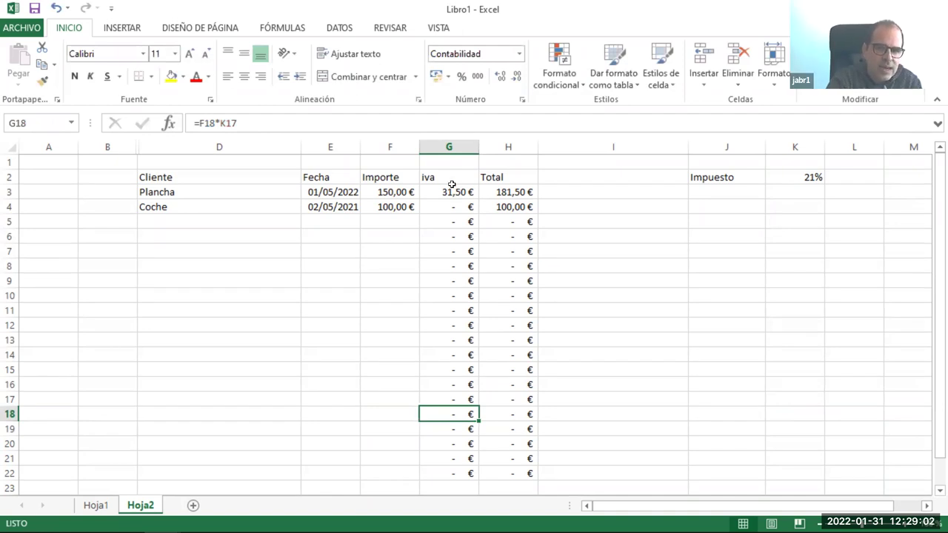
pyautogui.click(448, 190)
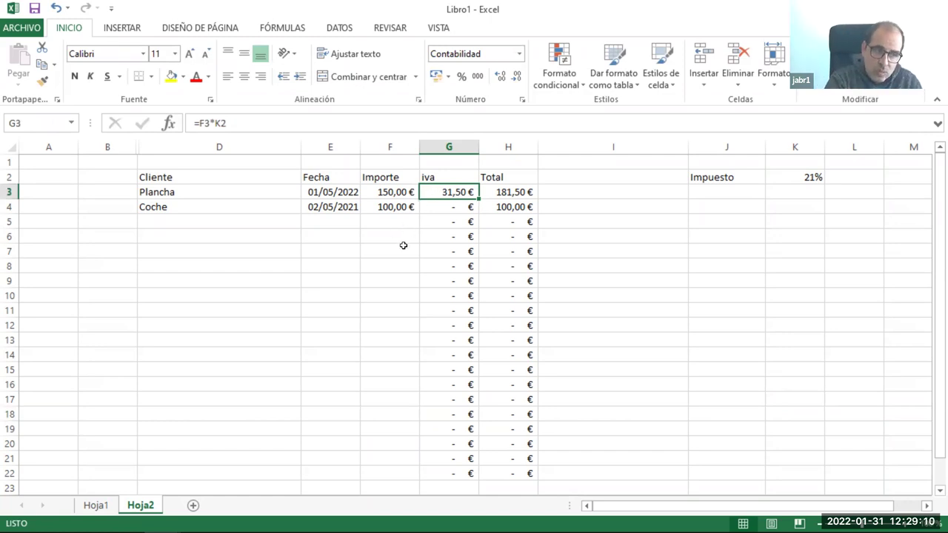
# Make the Plancha IVA formula use the absolute reference $K$2.
pyautogui.click(262, 129)
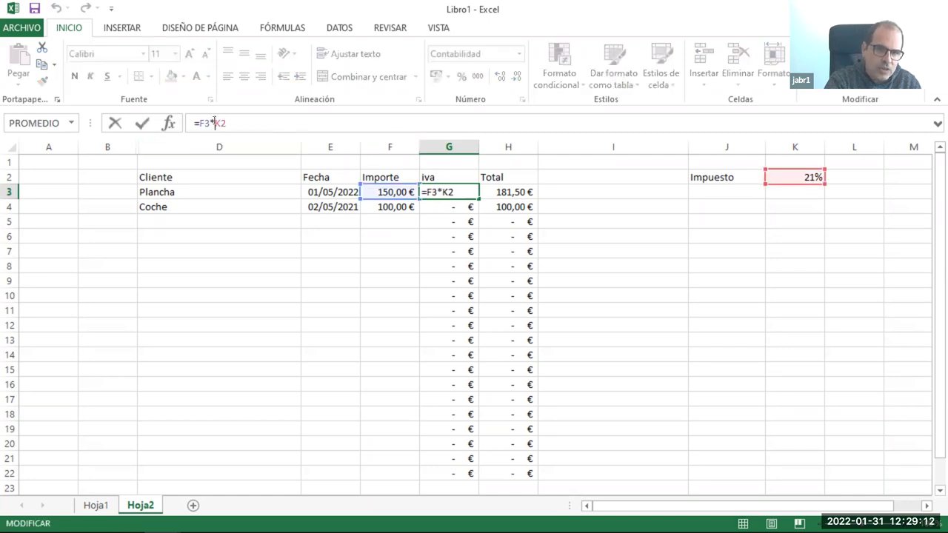
pyautogui.press('F4')
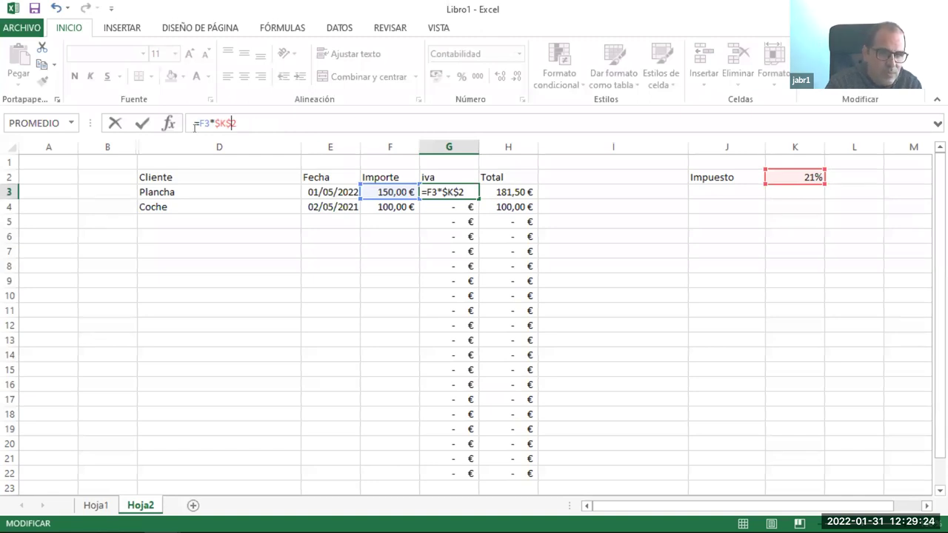
pyautogui.click(145, 127)
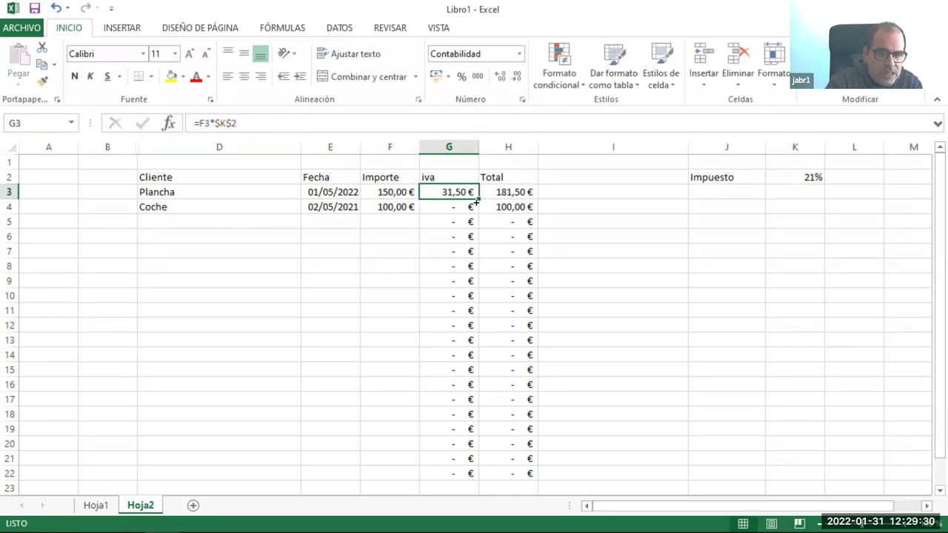
# Fill the IVA formula down to row 23 and verify it in the Coche and row 7 cells.
pyautogui.moveTo(478, 197)
pyautogui.mouseDown()
pyautogui.moveTo(451, 393)
pyautogui.moveTo(451, 489)
pyautogui.mouseUp()
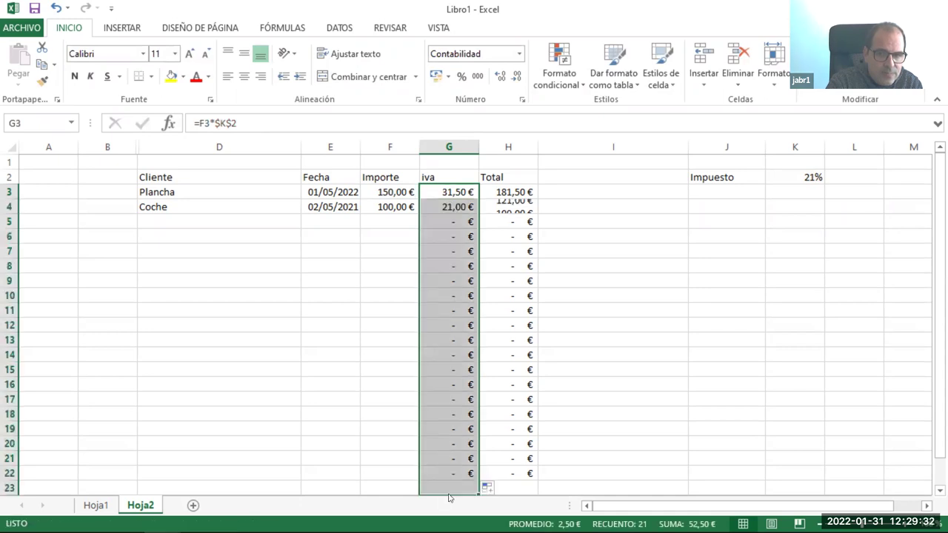
pyautogui.click(437, 204)
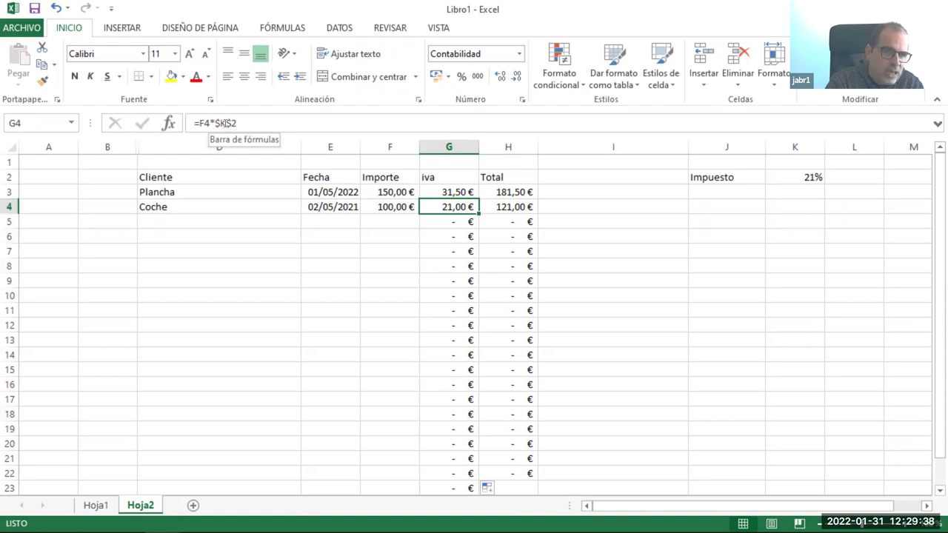
pyautogui.click(438, 253)
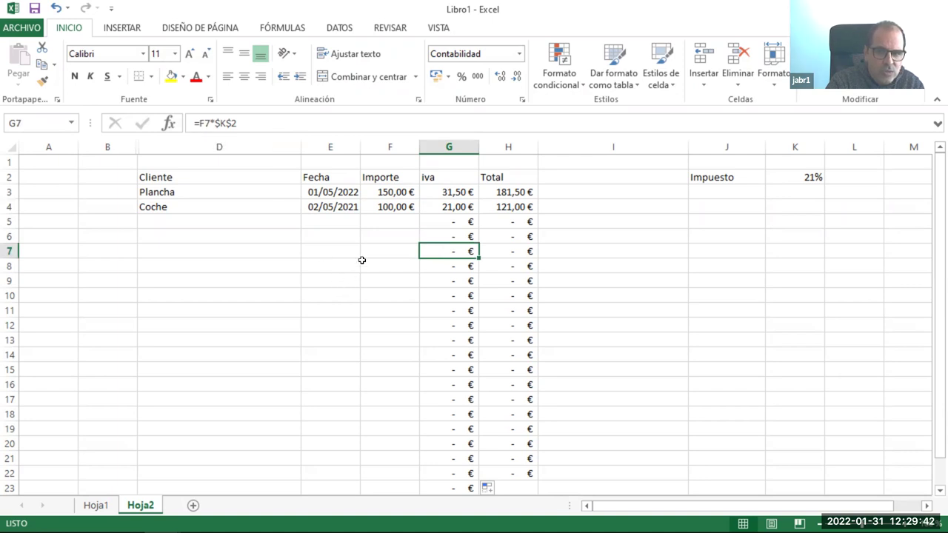
pyautogui.click(389, 246)
# Enter 200 as the row 7 Importe, then check its IVA formula and the K2 rate.
pyautogui.write('200')
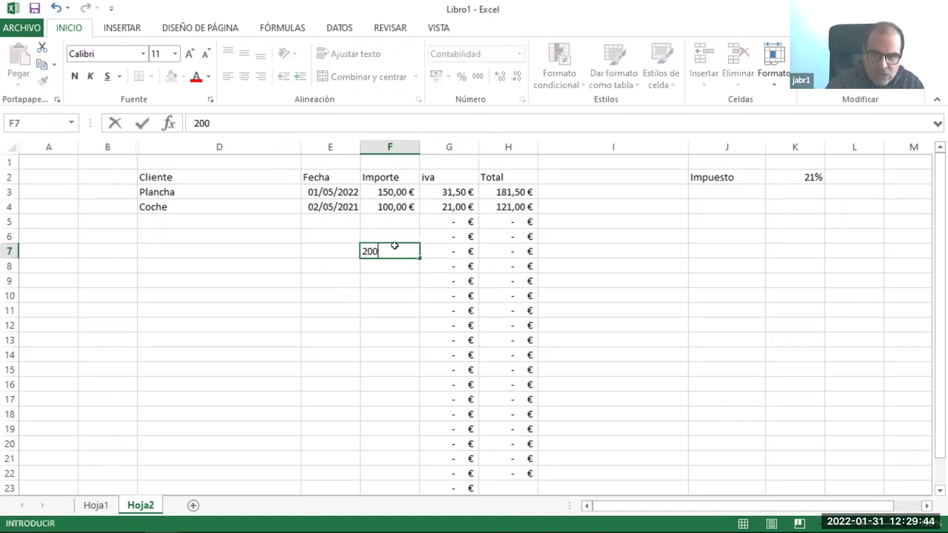
pyautogui.press('Return')
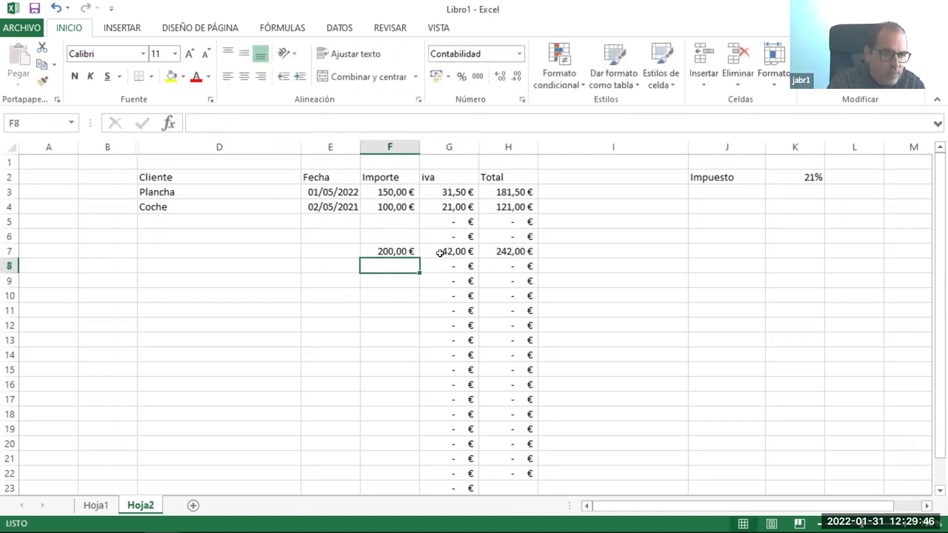
pyautogui.click(448, 252)
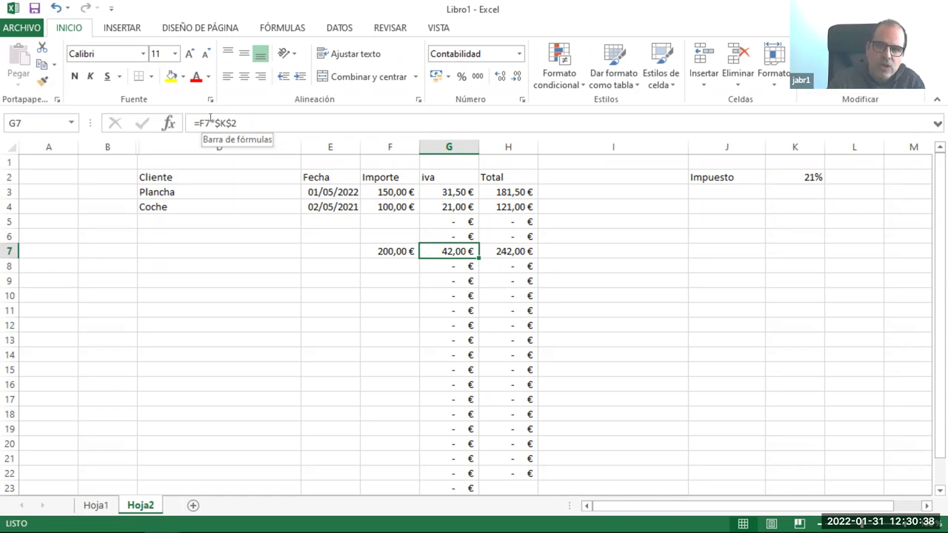
pyautogui.click(817, 176)
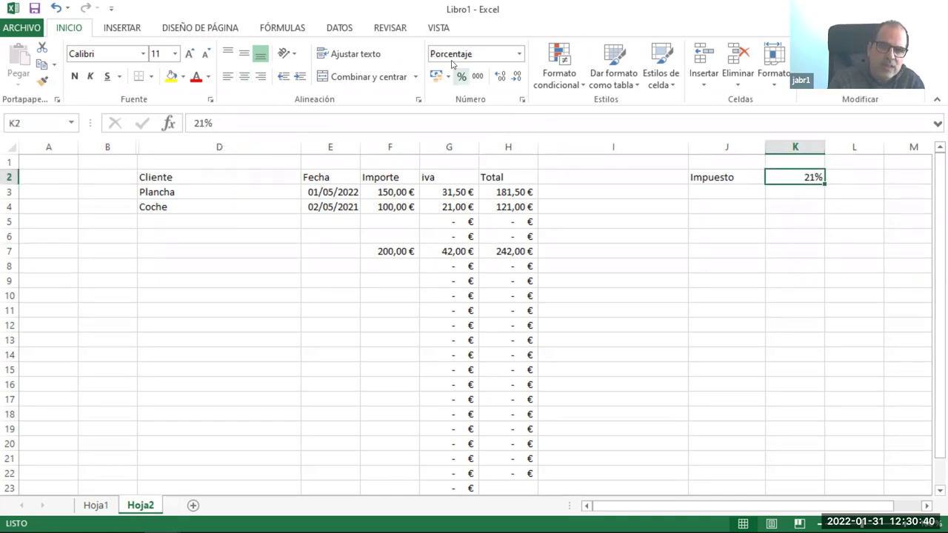
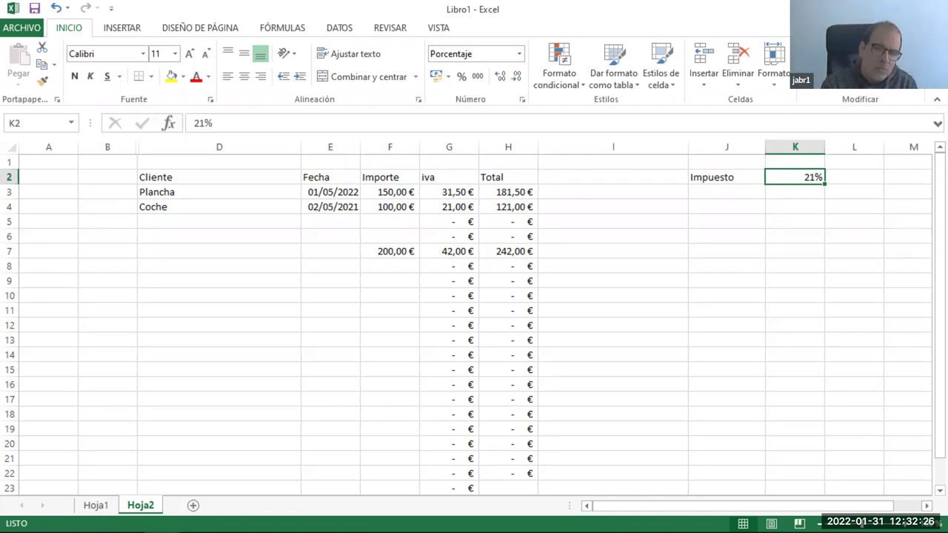
# Inspect G3's iva formula =F3*$K$2, showing its references to Importe F3 and the 21% rate in K2.
pyautogui.click(460, 191)
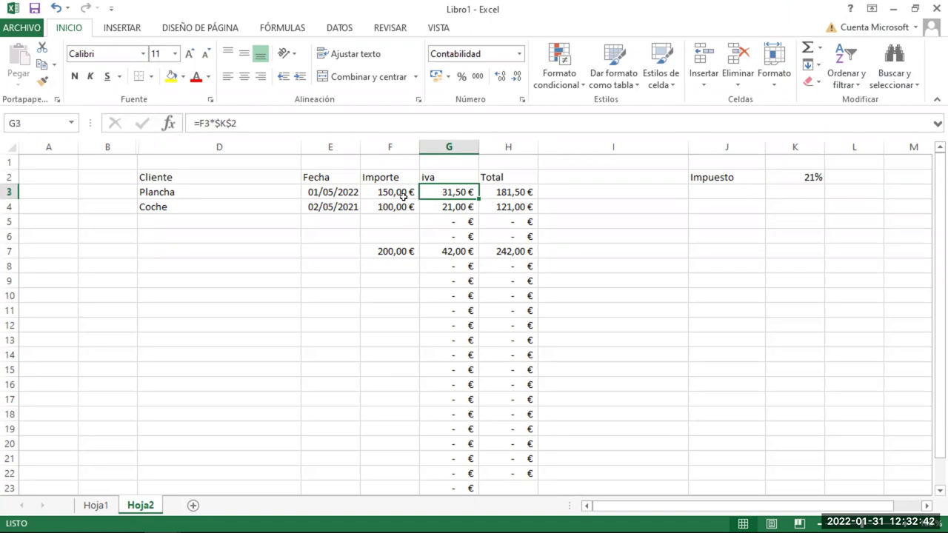
pyautogui.click(401, 194)
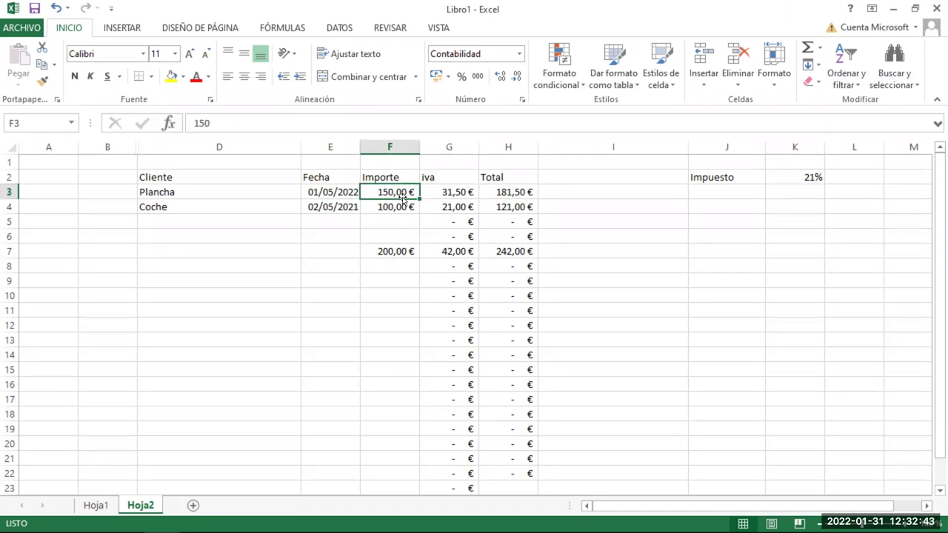
pyautogui.click(452, 195)
pyautogui.click(388, 193)
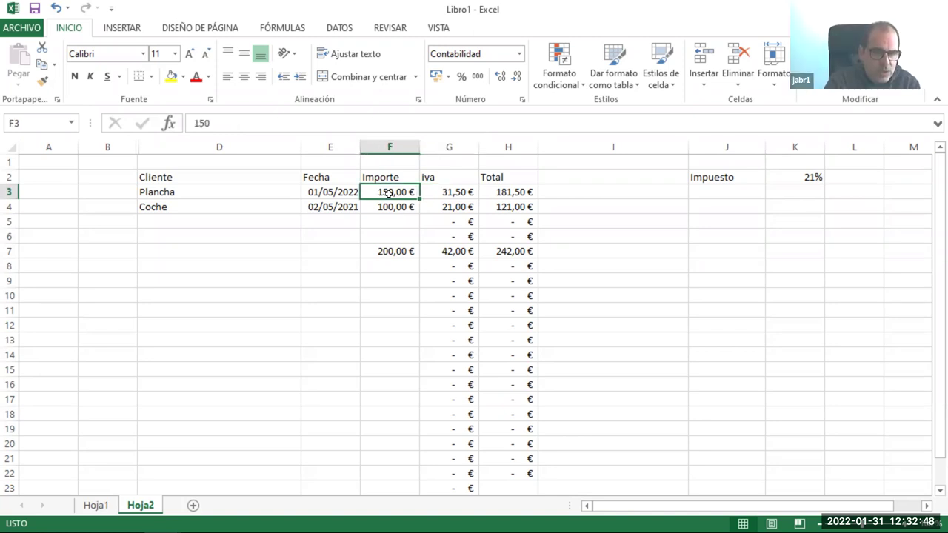
pyautogui.click(449, 191)
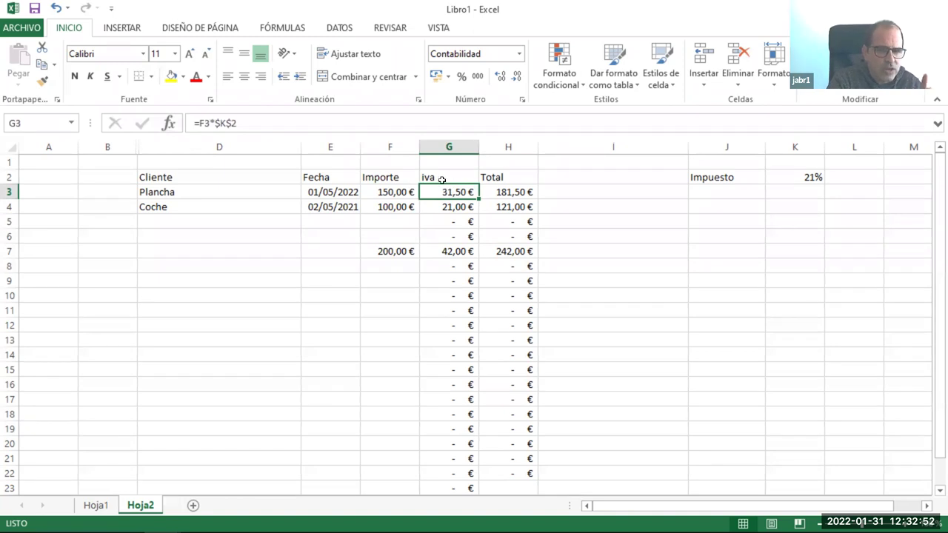
pyautogui.moveTo(193, 124); pyautogui.dragTo(237, 124)
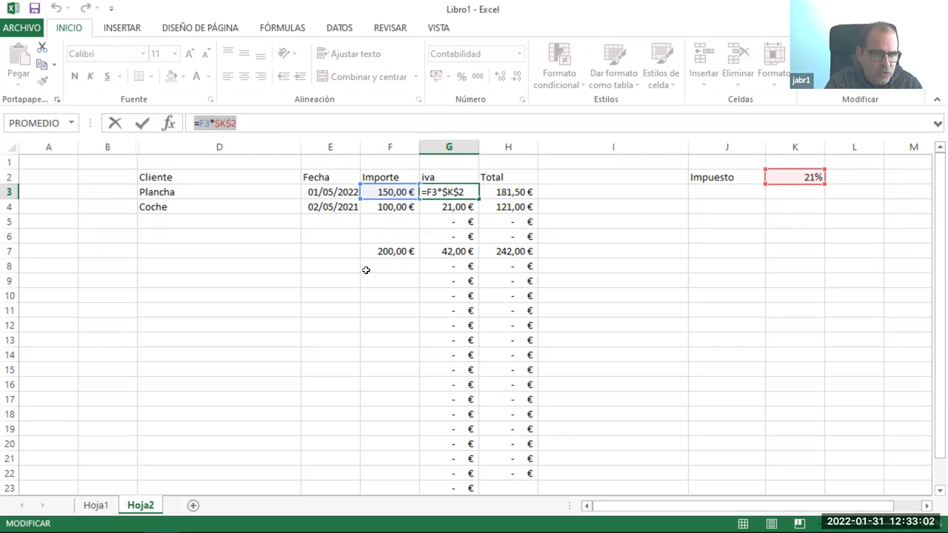
pyautogui.hotkey('ctrl', 'Return')
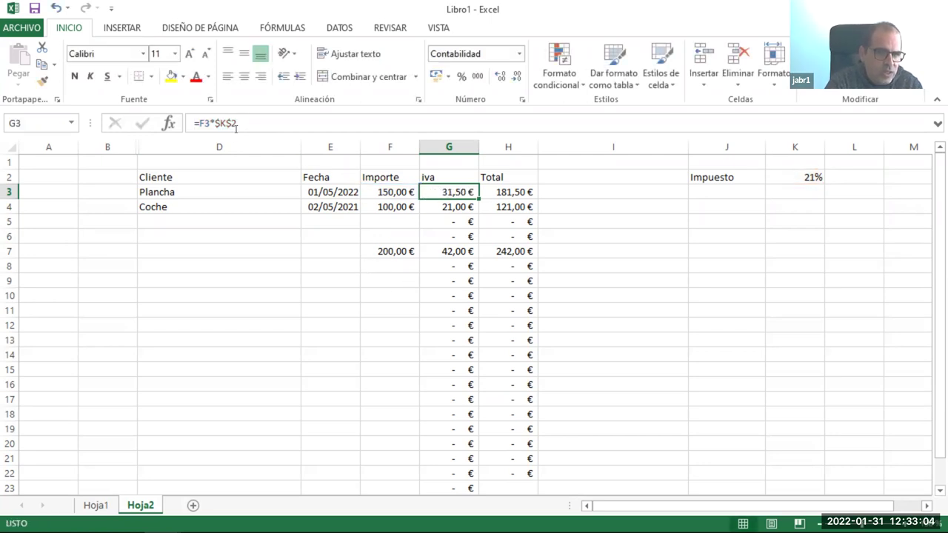
pyautogui.click(385, 194)
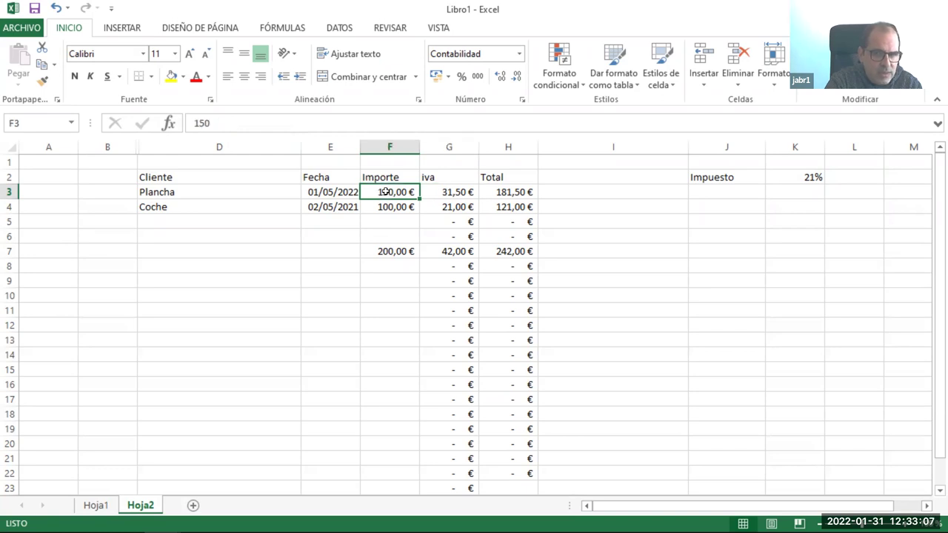
pyautogui.click(815, 178)
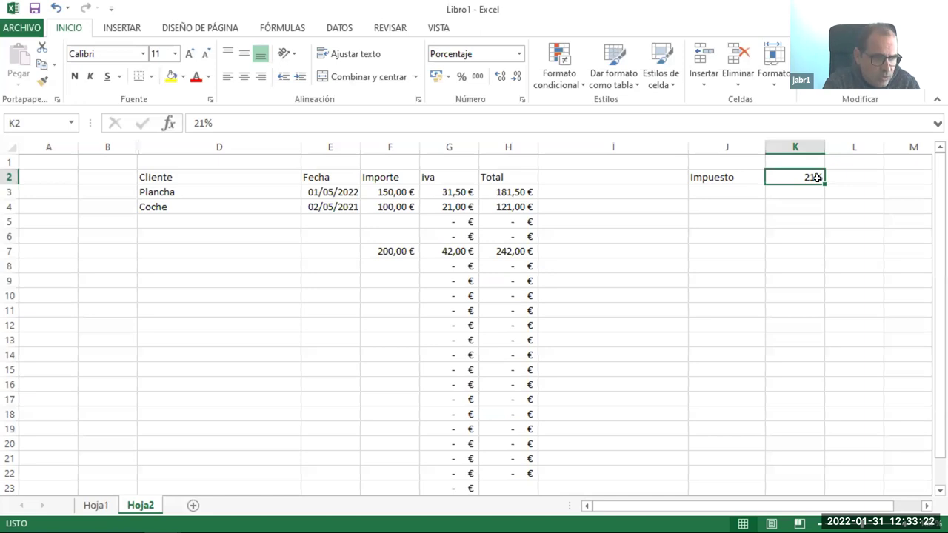
pyautogui.click(400, 195)
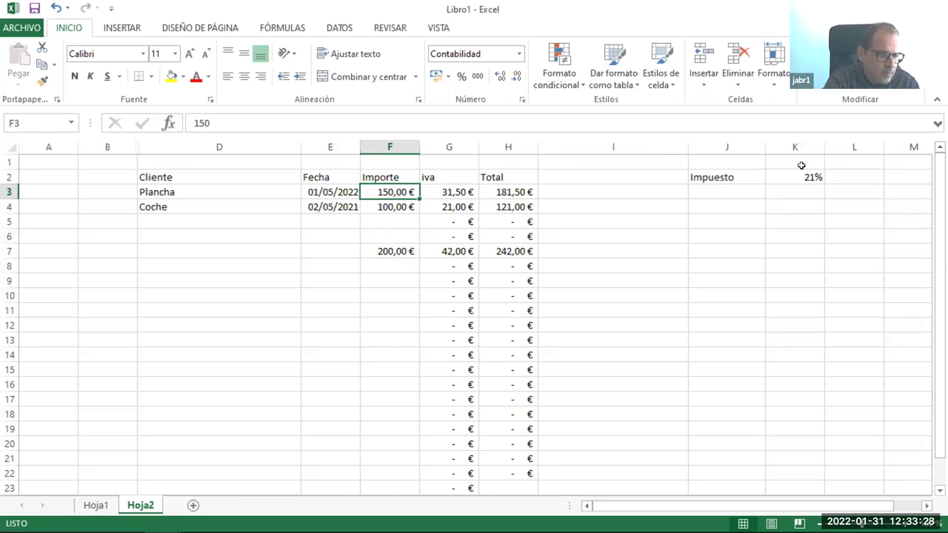
pyautogui.click(453, 192)
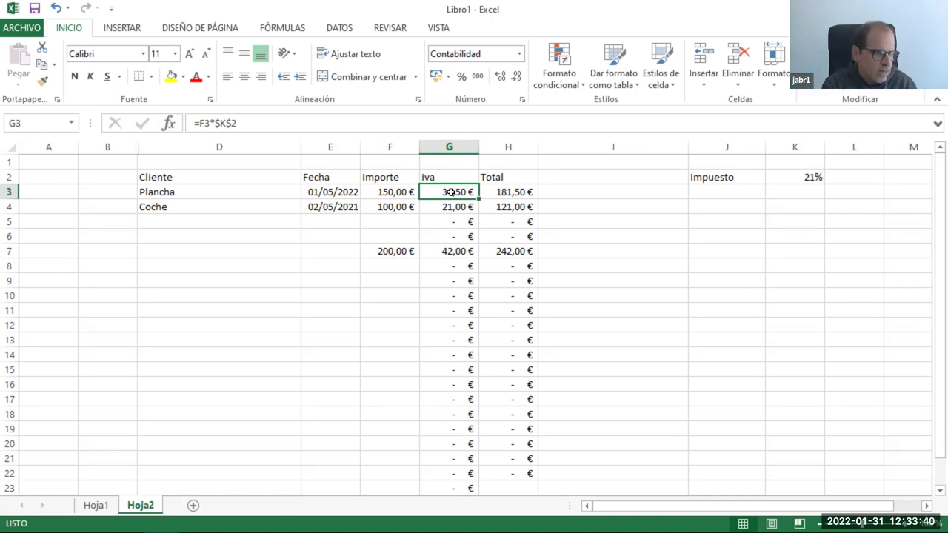
pyautogui.doubleClick(407, 194)
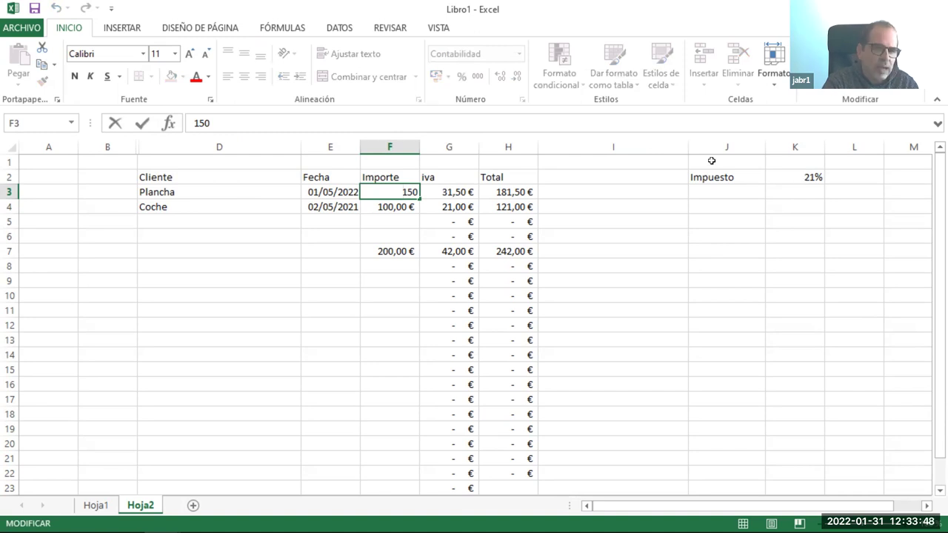
pyautogui.click(685, 231)
pyautogui.click(459, 193)
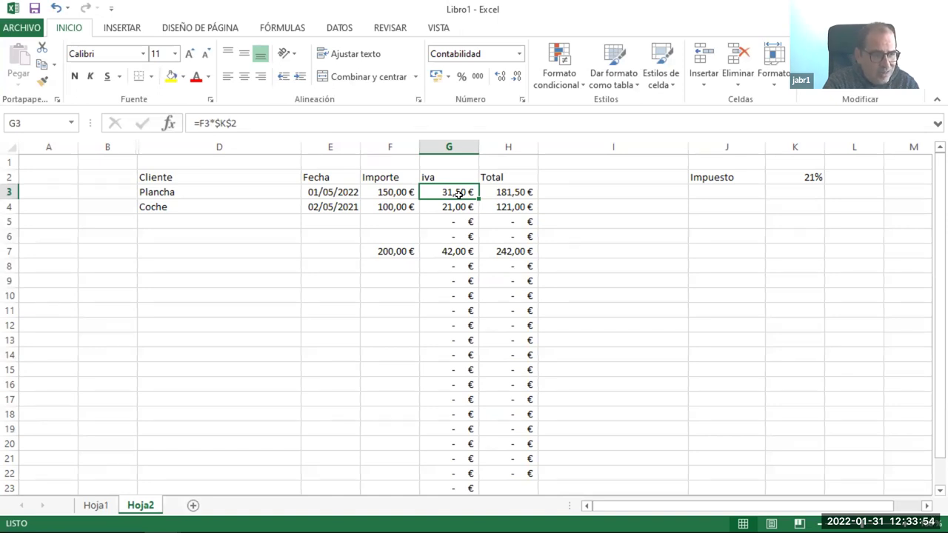
pyautogui.click(392, 191)
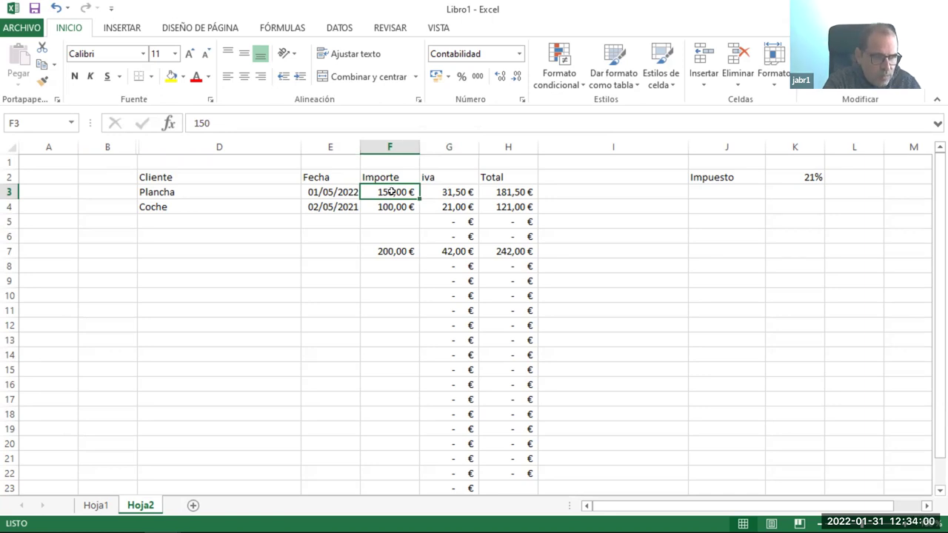
pyautogui.click(456, 189)
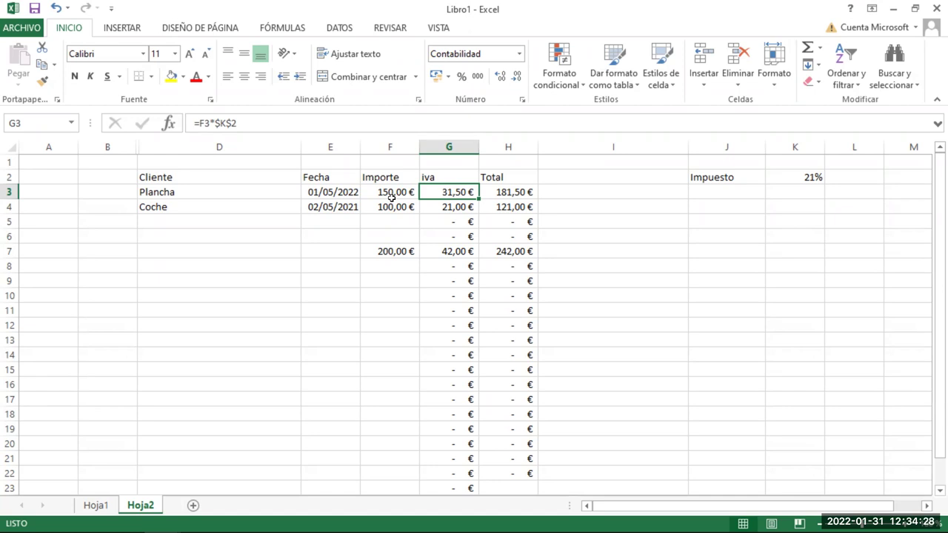
pyautogui.click(526, 193)
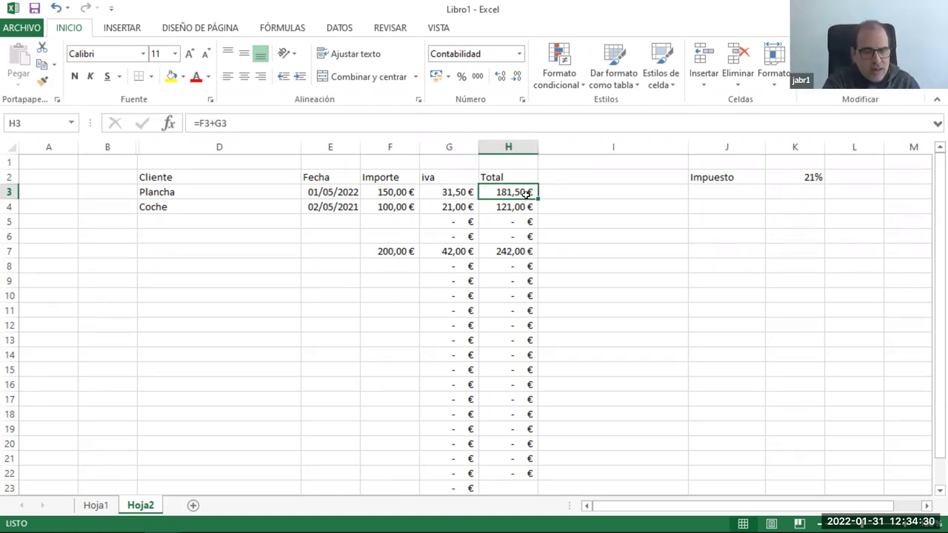
pyautogui.click(161, 190)
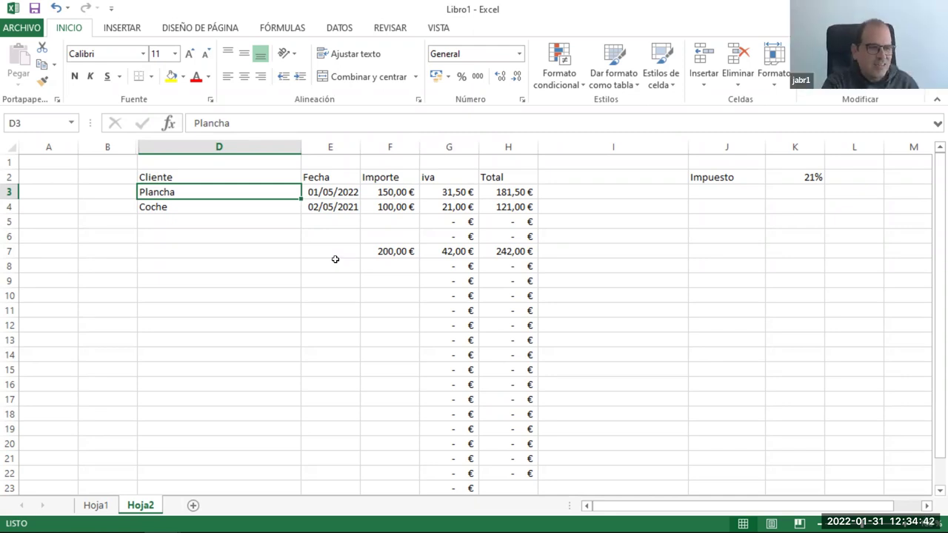
pyautogui.click(443, 181)
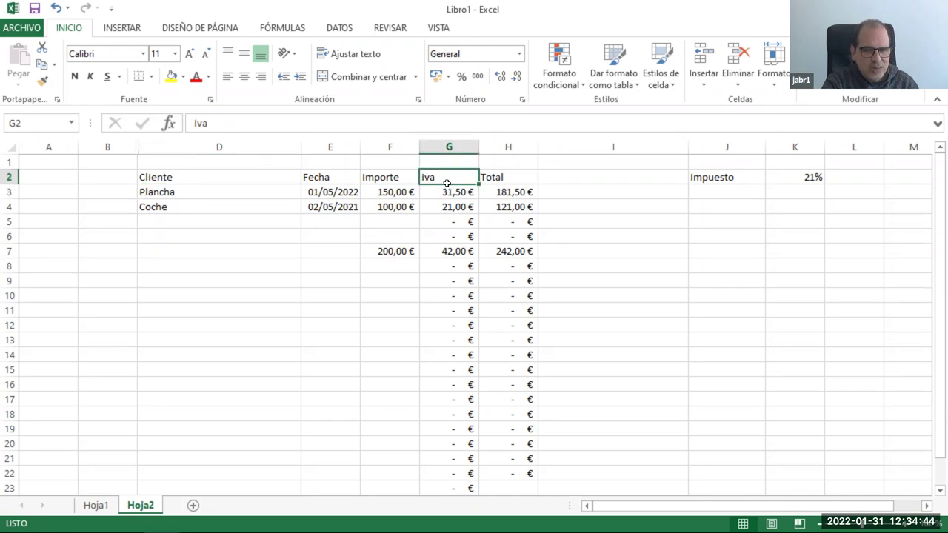
pyautogui.click(450, 191)
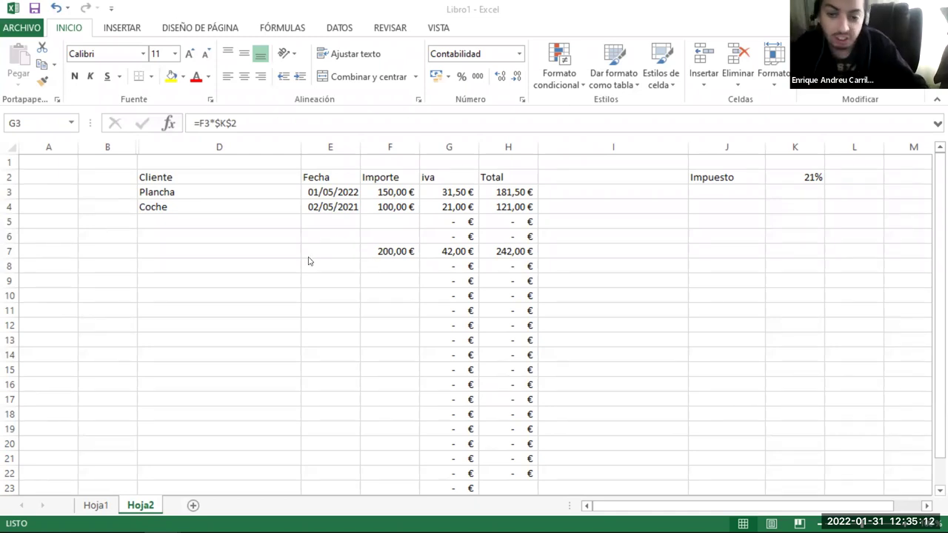
pyautogui.click(441, 192)
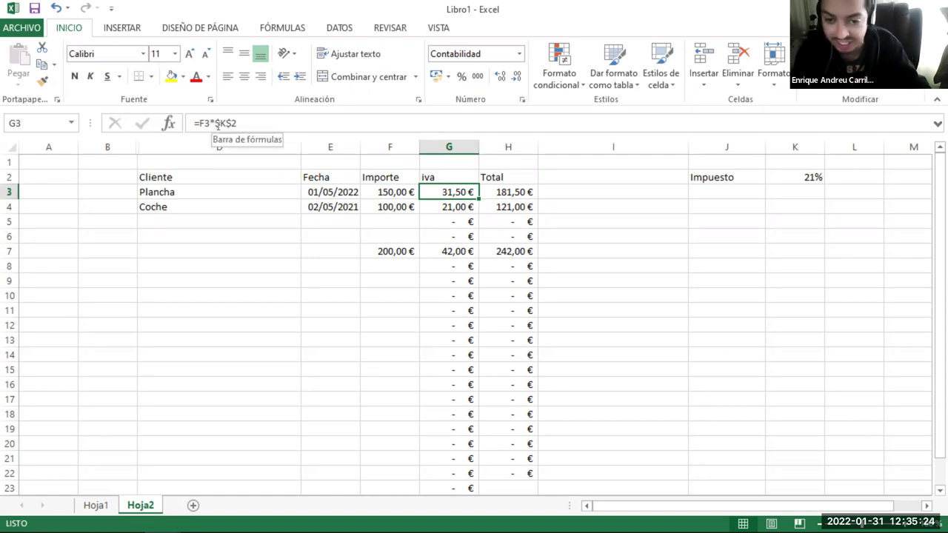
pyautogui.click(437, 222)
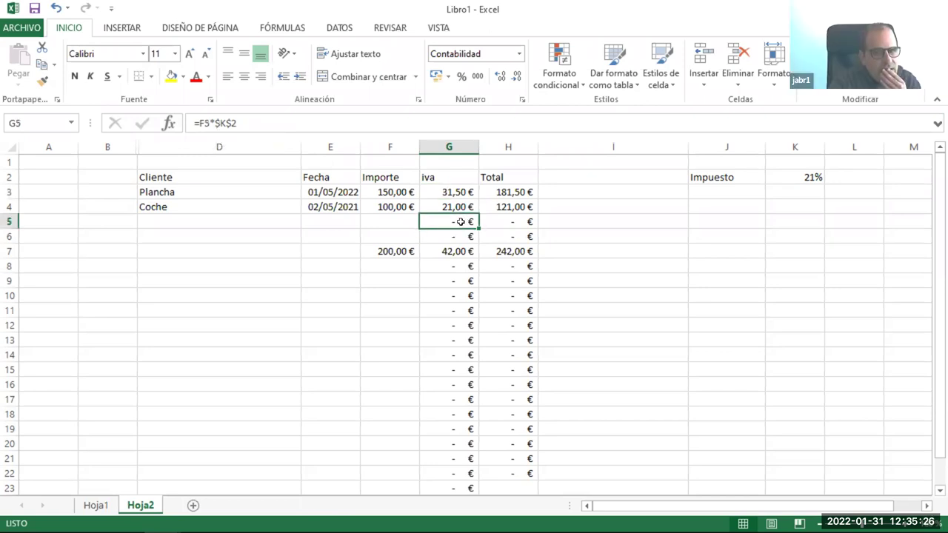
pyautogui.moveTo(390, 221); pyautogui.dragTo(389, 236)
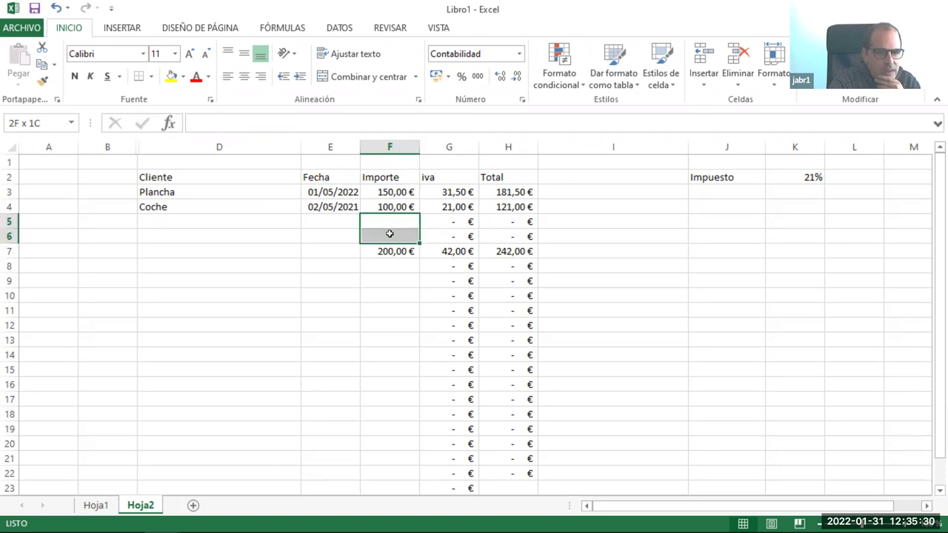
pyautogui.moveTo(389, 234); pyautogui.dragTo(390, 234)
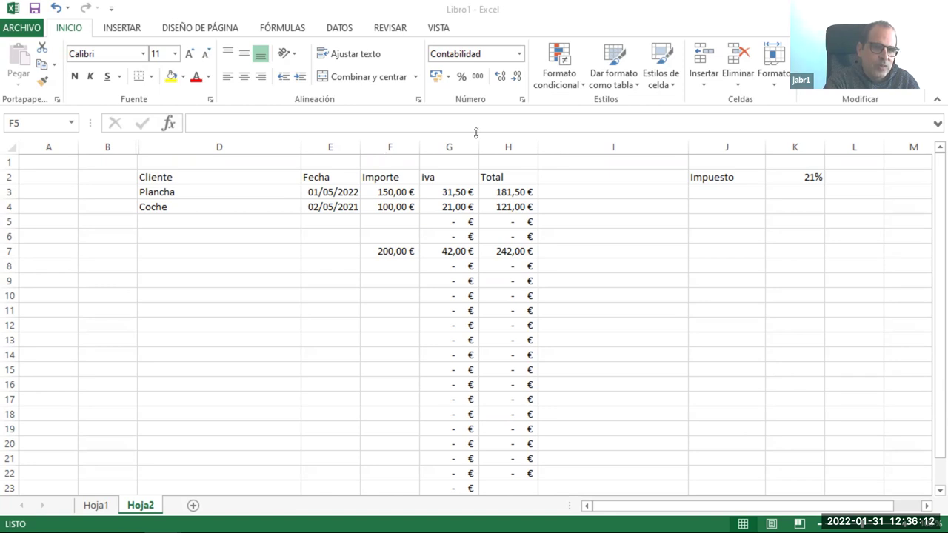
# Create a new blank workbook, Libro2, from the ARCHIVO menu.
pyautogui.click(22, 27)
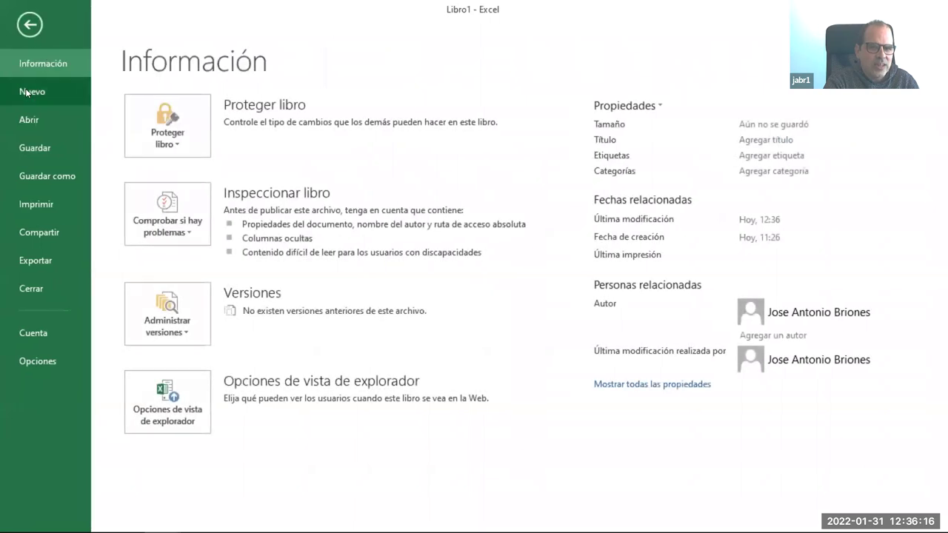
pyautogui.click(32, 91)
pyautogui.click(192, 245)
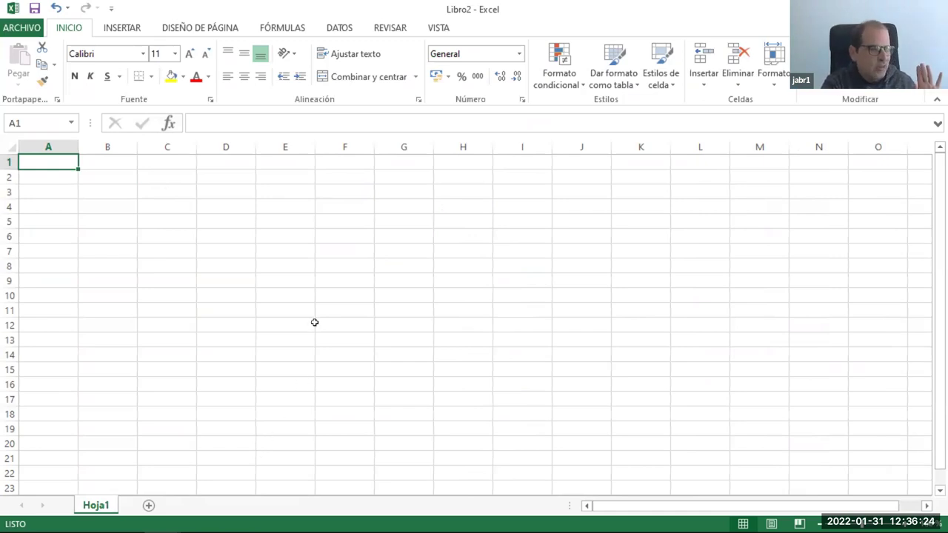
# Enter the header 'Nombre alumnos' in C2 and widen column C to fit it.
pyautogui.click(178, 178)
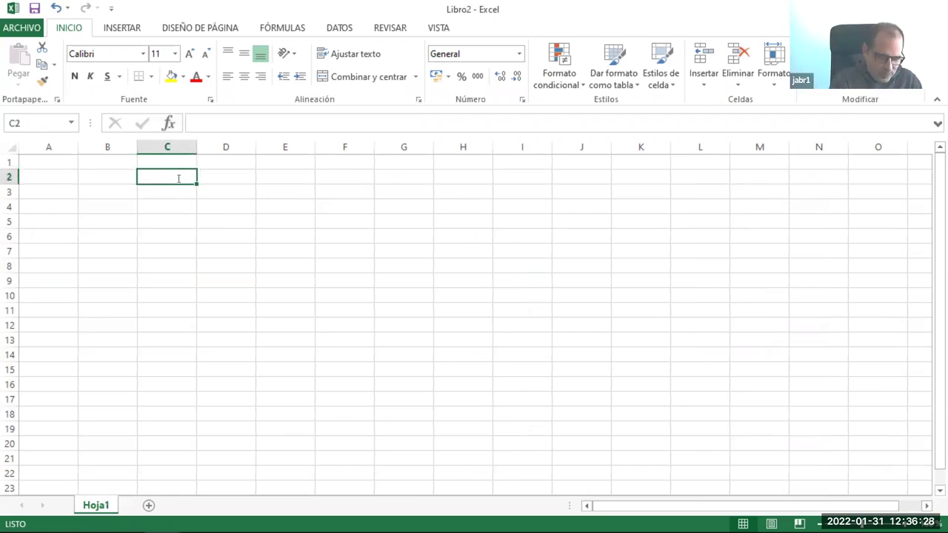
pyautogui.write('Nombre alumnos')
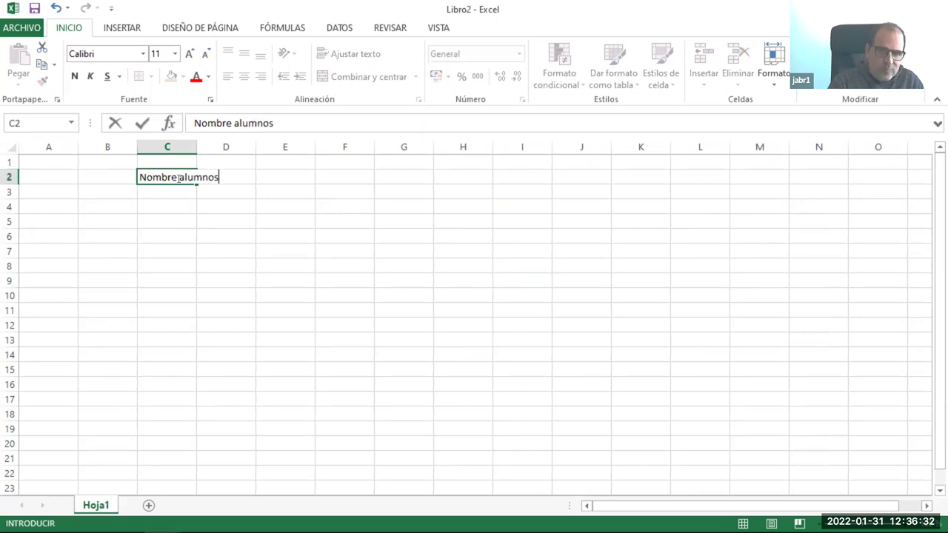
pyautogui.click(241, 206)
pyautogui.doubleClick(197, 147)
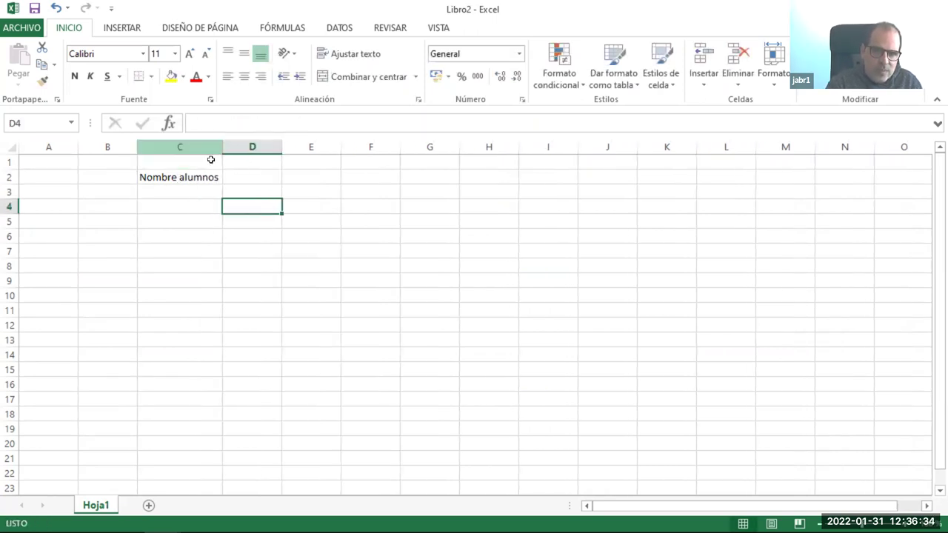
# Add the headers Edad in D2 and Provincia in E2.
pyautogui.click(248, 177)
pyautogui.write('Edad')
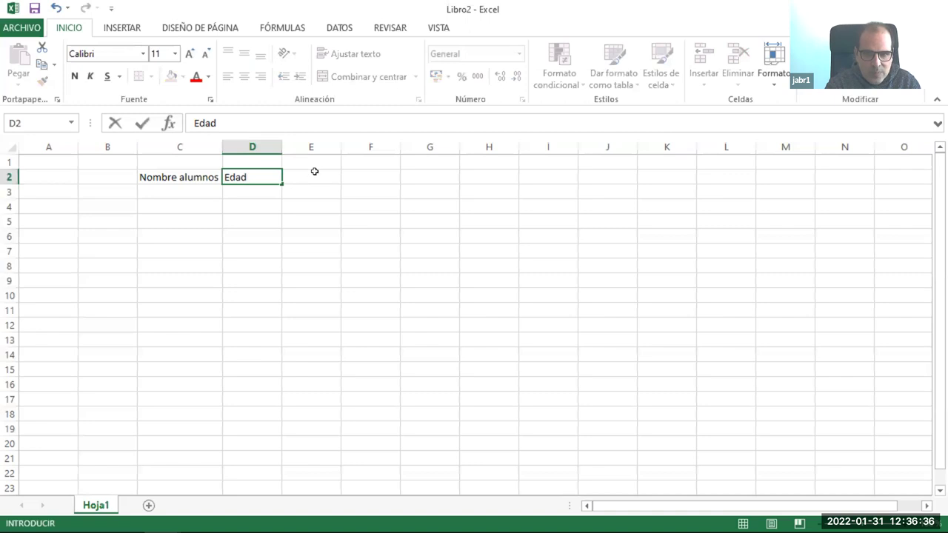
pyautogui.click(315, 180)
pyautogui.write('Provincia')
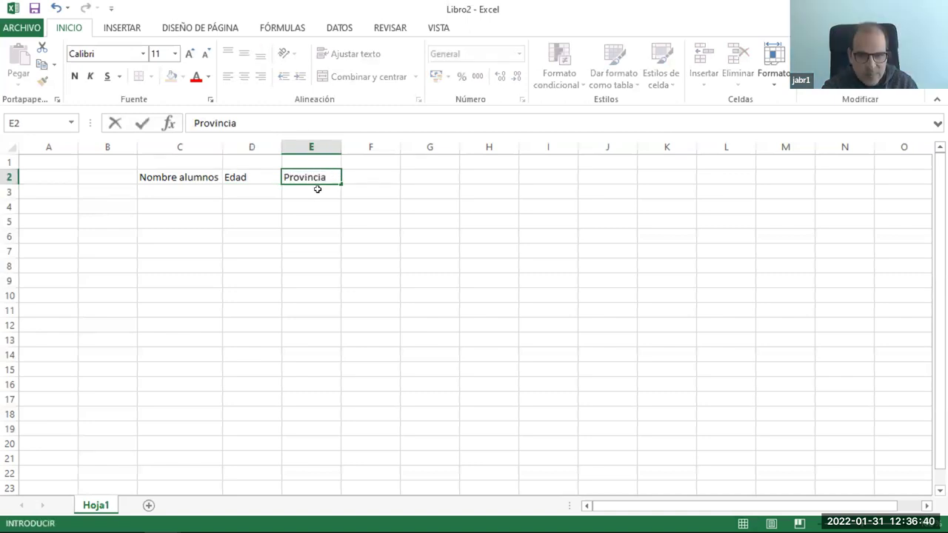
pyautogui.press('Return')
# Centre the header texts across C2:F2.
pyautogui.click(376, 180)
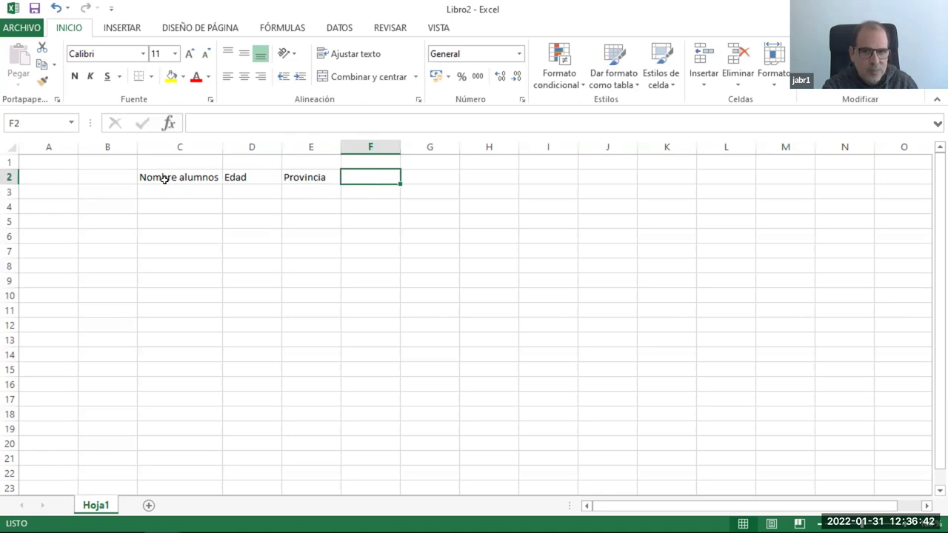
pyautogui.moveTo(165, 179); pyautogui.dragTo(385, 180)
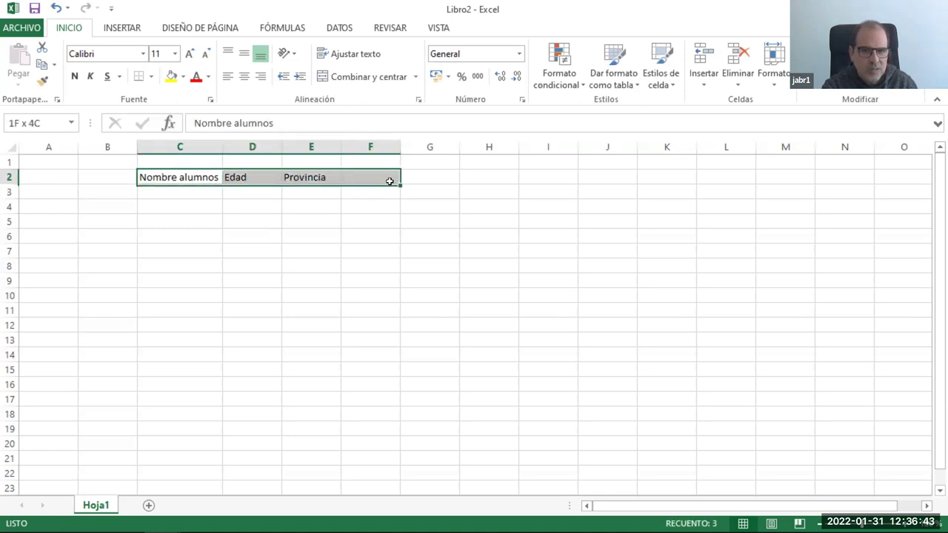
pyautogui.click(243, 76)
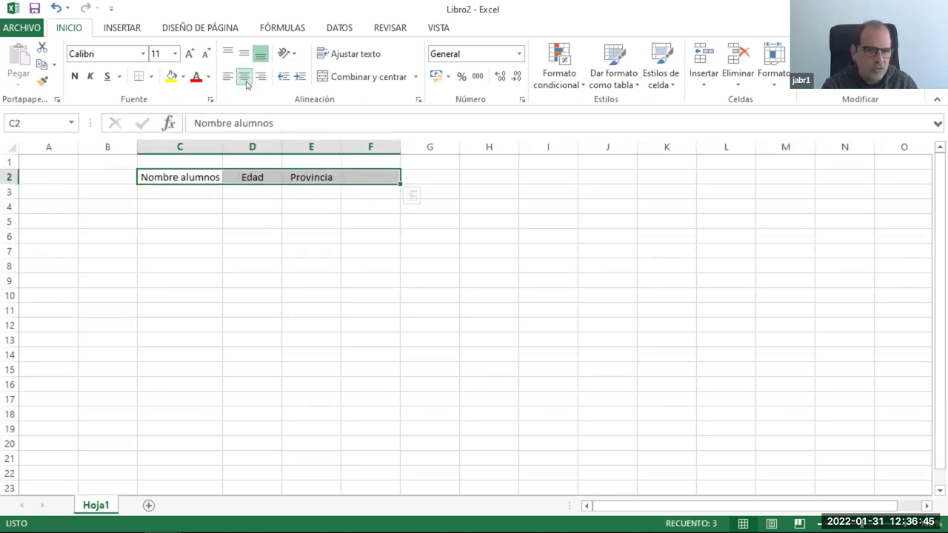
pyautogui.click(170, 191)
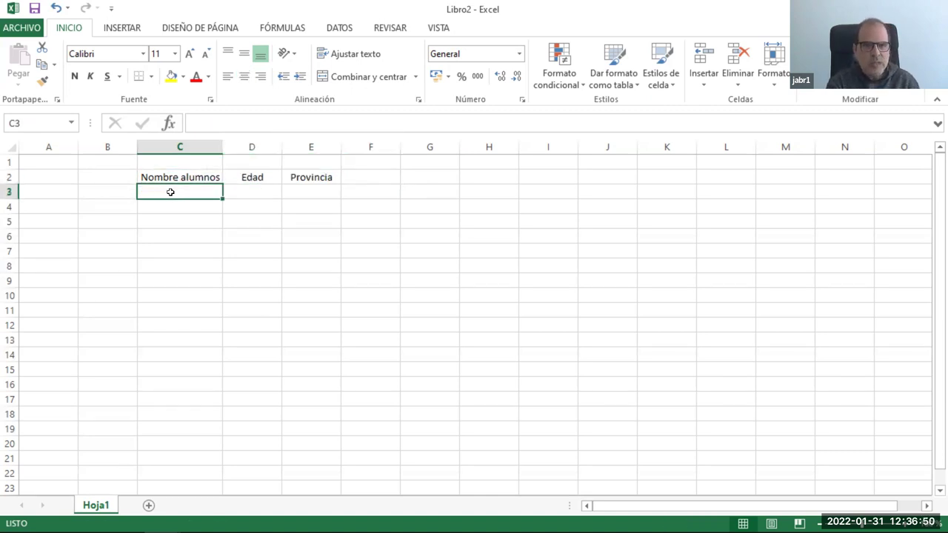
pyautogui.click(367, 182)
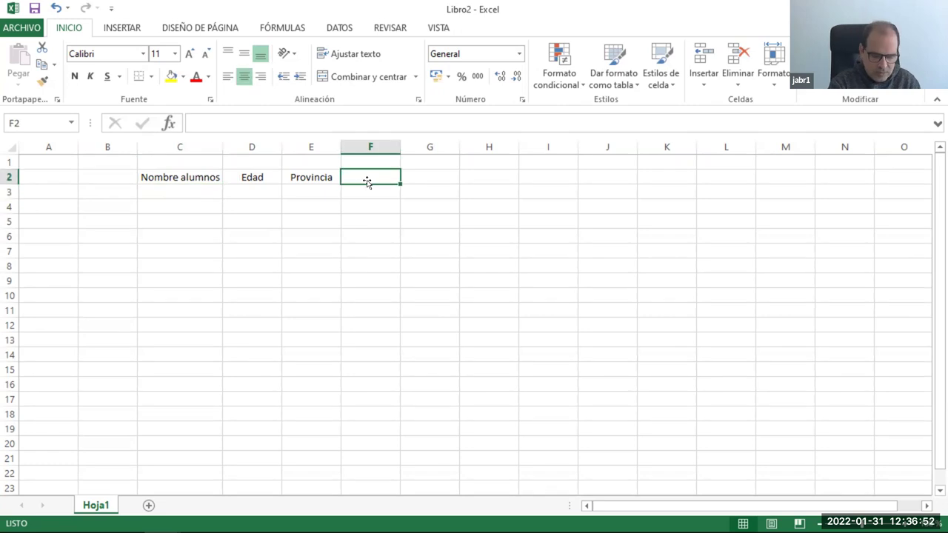
# Add the Curso header, fill row 3 with Jose, 45, Albacete, Lideres Digitales 2, and widen column F.
pyautogui.write('Curso')
pyautogui.click(389, 208)
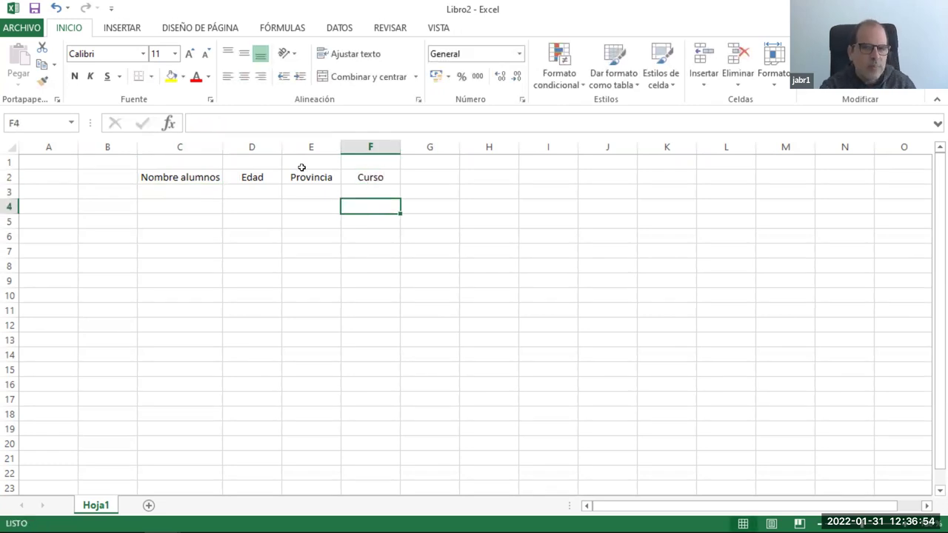
pyautogui.click(141, 193)
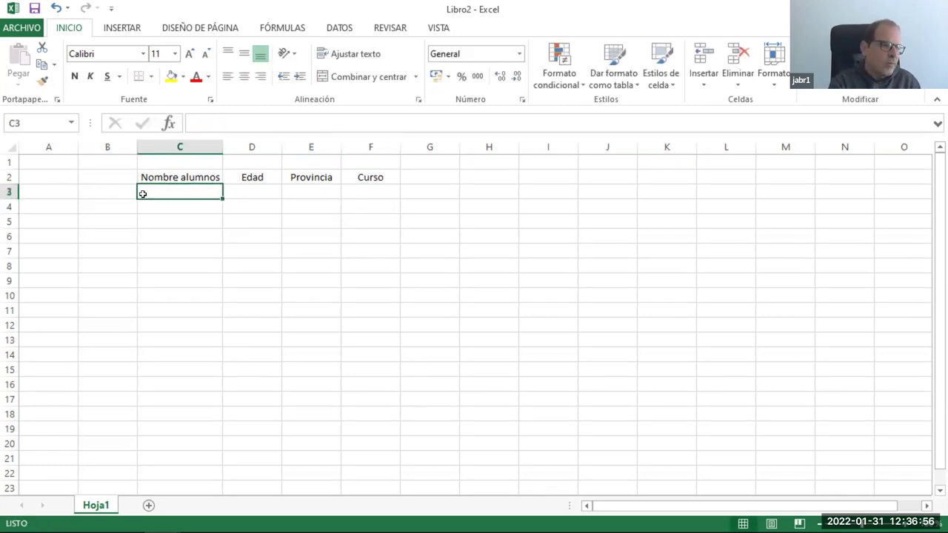
pyautogui.write('Jose')
pyautogui.press('Tab')
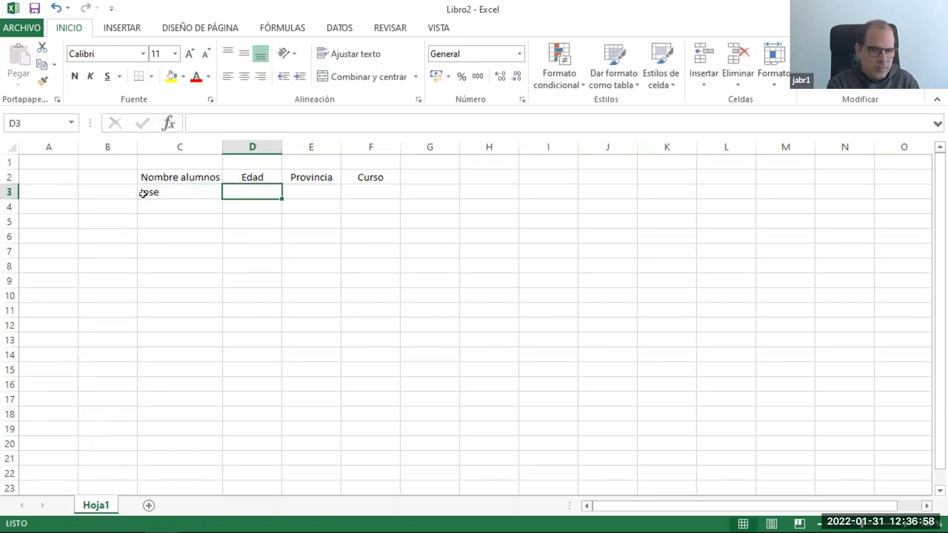
pyautogui.write('45')
pyautogui.press('Tab')
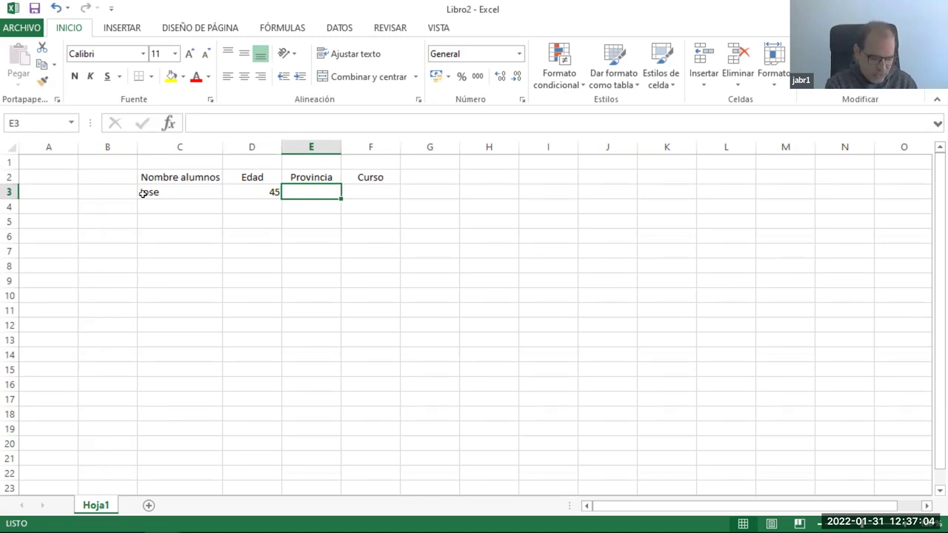
pyautogui.write('Albace')
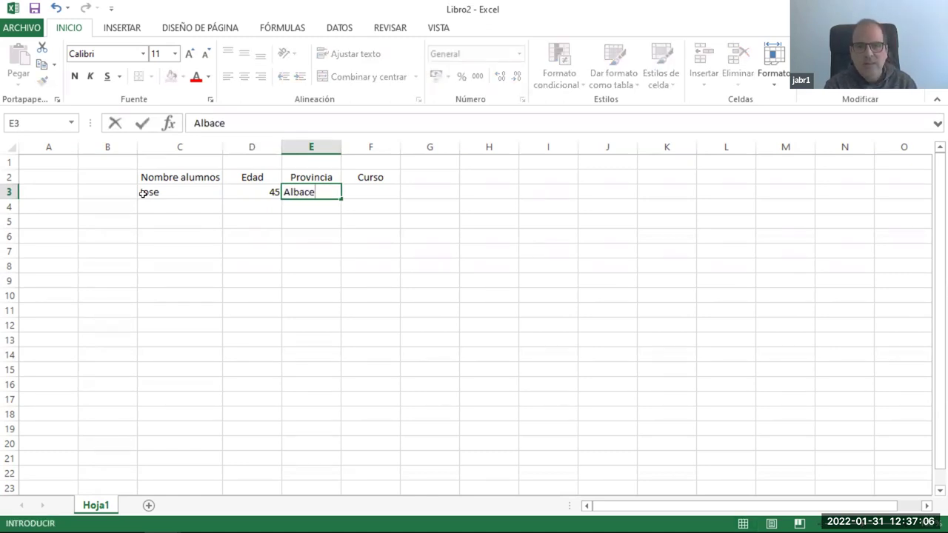
pyautogui.write('te')
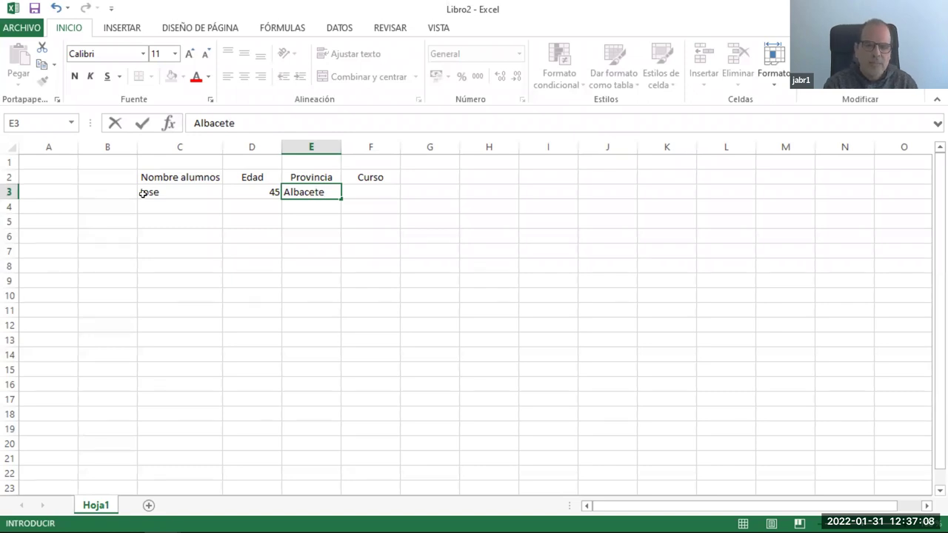
pyautogui.press('Tab')
pyautogui.write('Lideres')
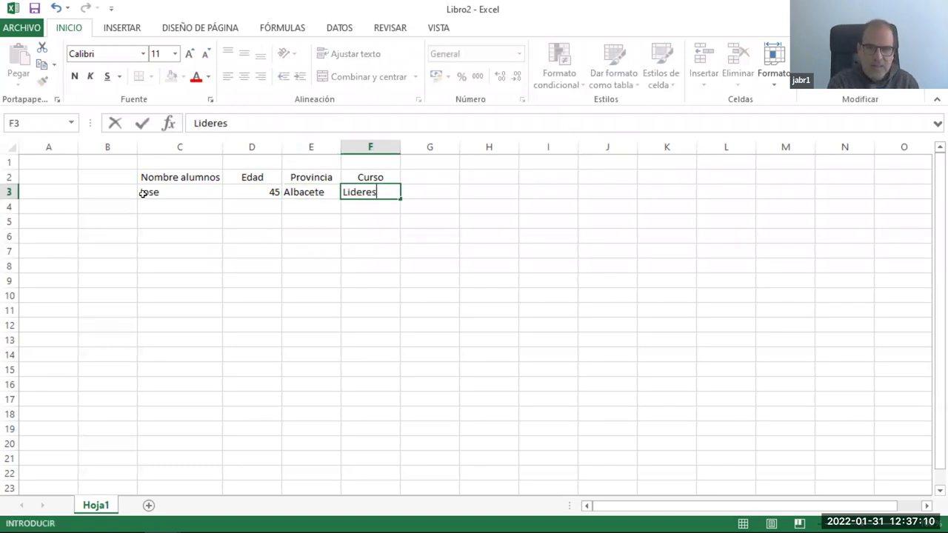
pyautogui.write(' Digitale')
pyautogui.write('1')
pyautogui.press('BackSpace')
pyautogui.write('2')
pyautogui.press('Return')
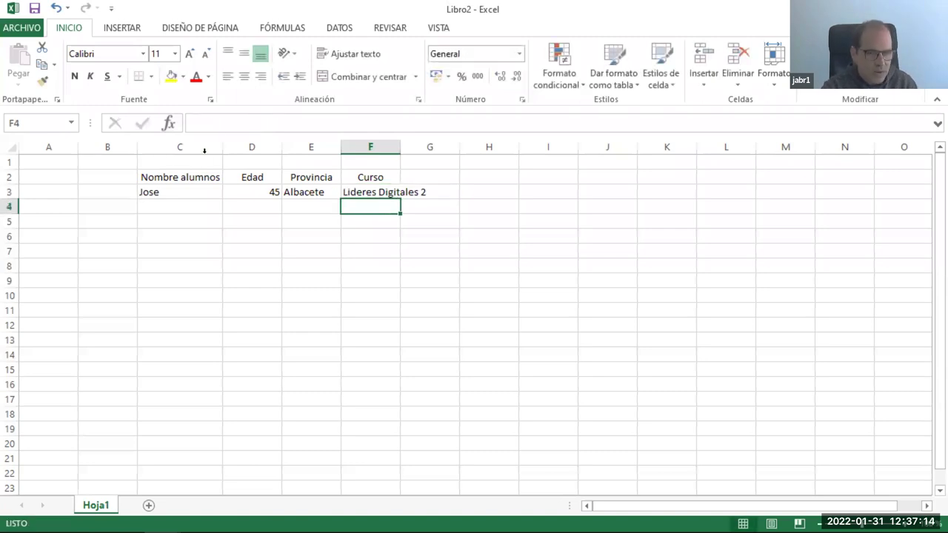
pyautogui.moveTo(399, 145); pyautogui.dragTo(429, 146)
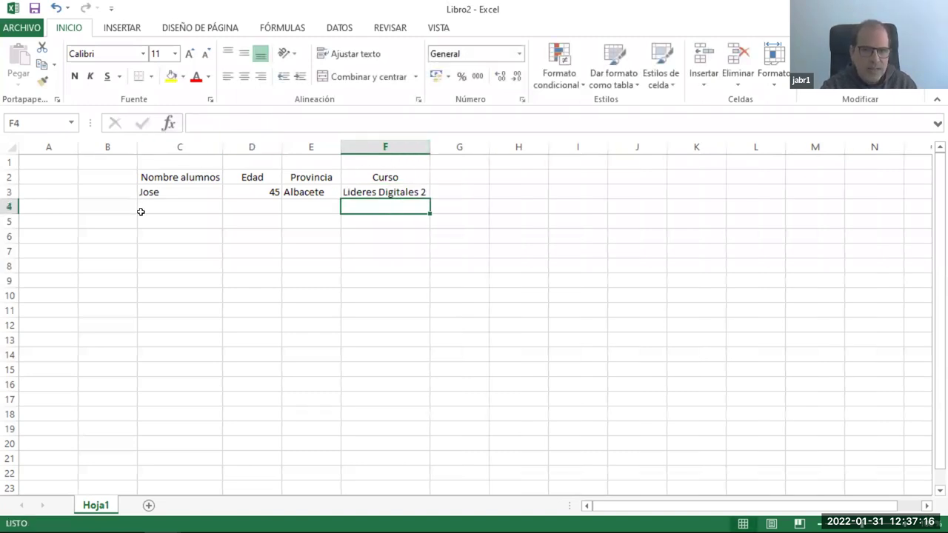
# Enter row 4: Enrique, 25, Murcia, Lideres Digitales 2.
pyautogui.click(148, 207)
pyautogui.write('Enrique')
pyautogui.press('Tab')
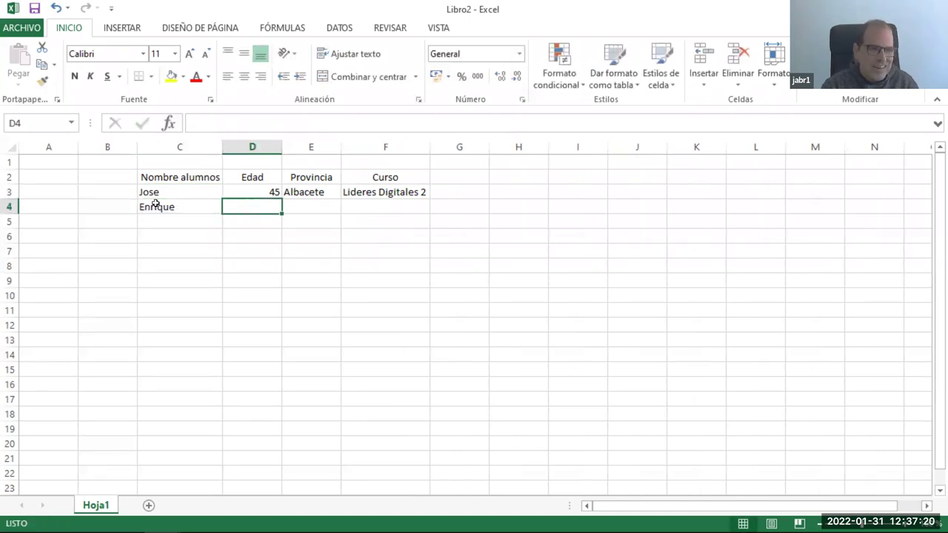
pyautogui.write('25')
pyautogui.press('Tab')
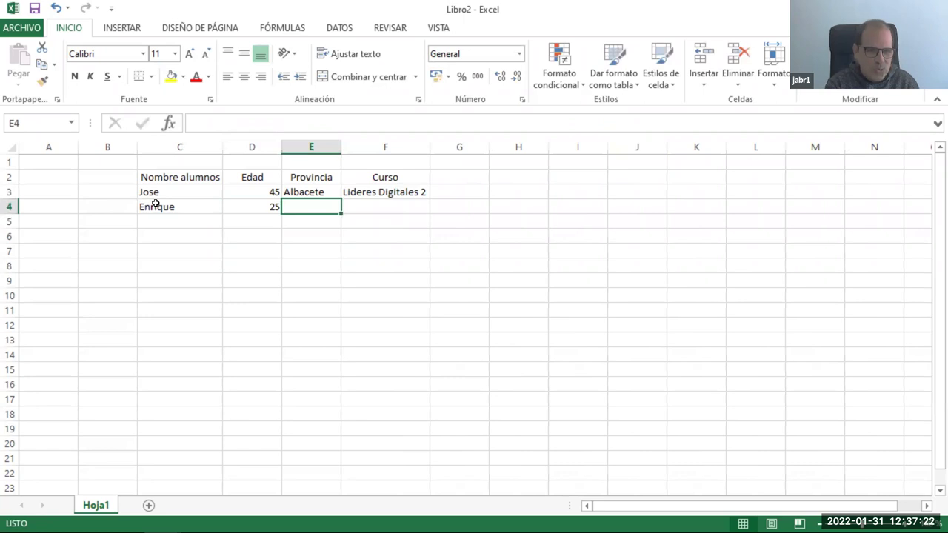
pyautogui.write('Murcia')
pyautogui.press('Tab')
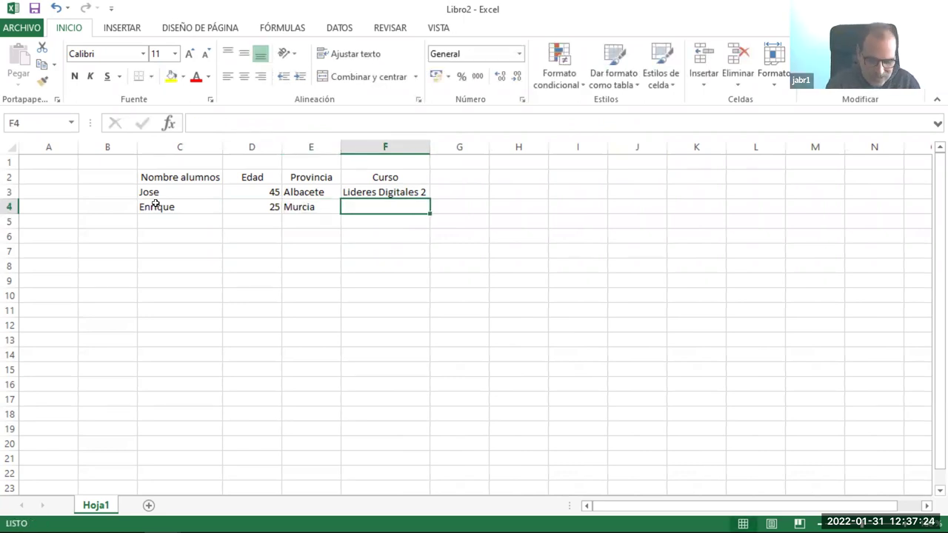
pyautogui.write('Lideres Digitales 2')
pyautogui.press('Return')
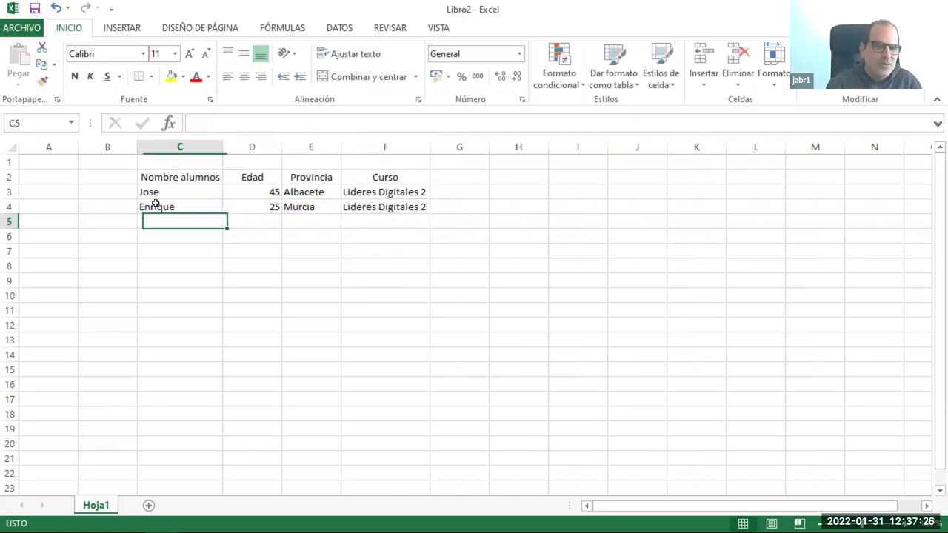
# Enter row 5: Judith, 21, Murcia, Lideres Digitales 2.
pyautogui.write('Judith')
pyautogui.press('Tab')
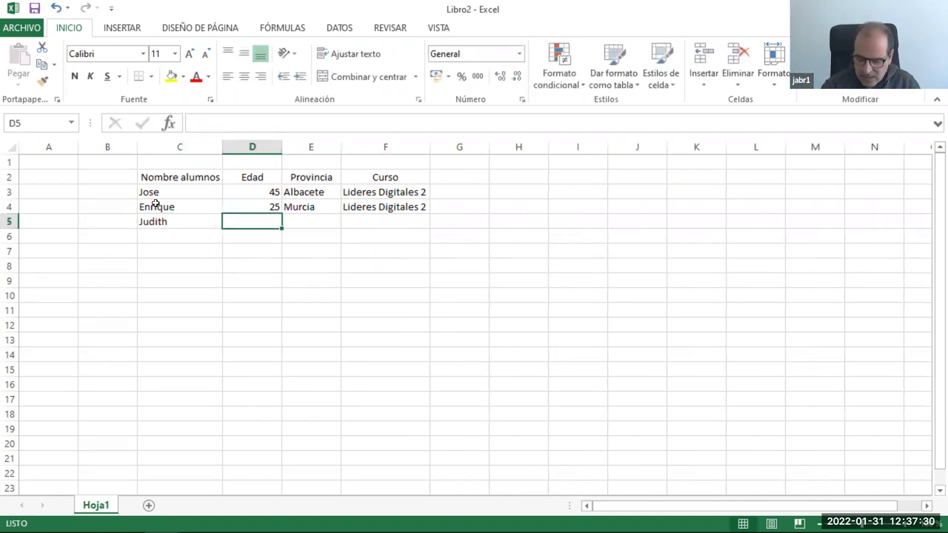
pyautogui.write('21')
pyautogui.press('Tab')
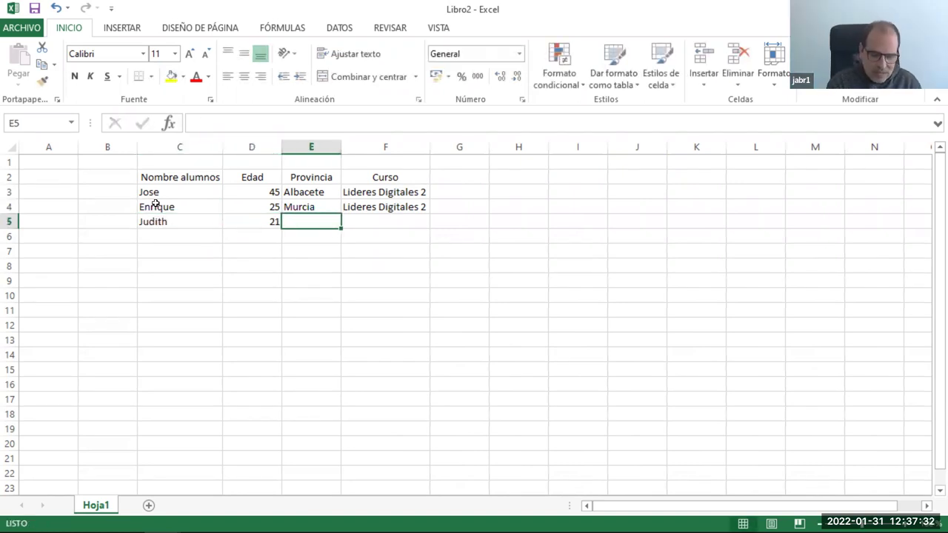
pyautogui.write('Murcia')
pyautogui.press('Tab')
pyautogui.write('L')
pyautogui.press('Return')
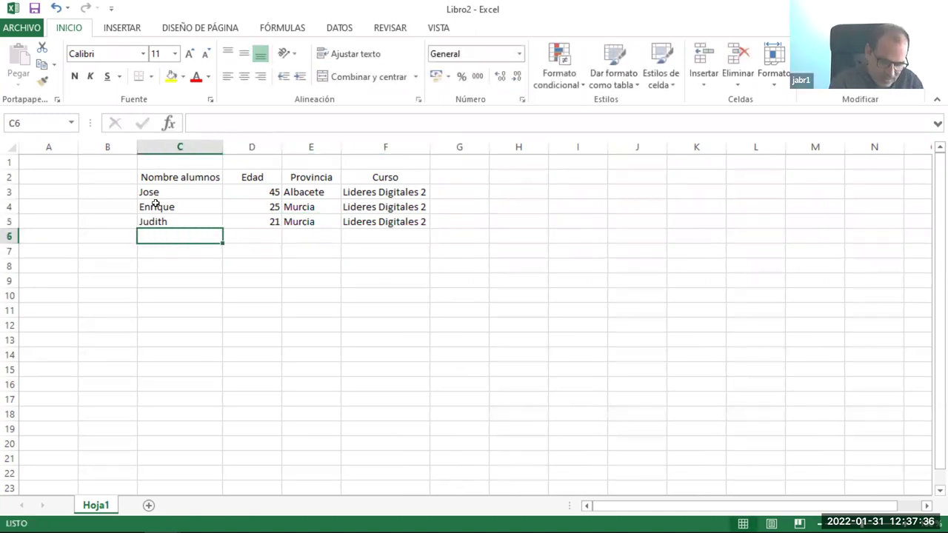
# List the names Marta, Rosa, Lidia and Claudia in C6 to C9.
pyautogui.write('Marta')
pyautogui.press('Return')
pyautogui.write('Rosa')
pyautogui.press('Return')
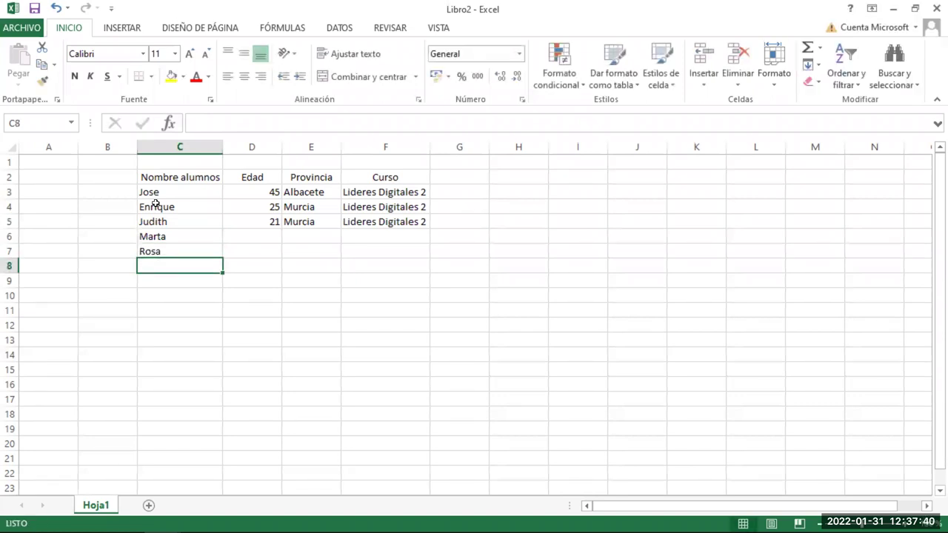
pyautogui.write('Lidia')
pyautogui.press('Return')
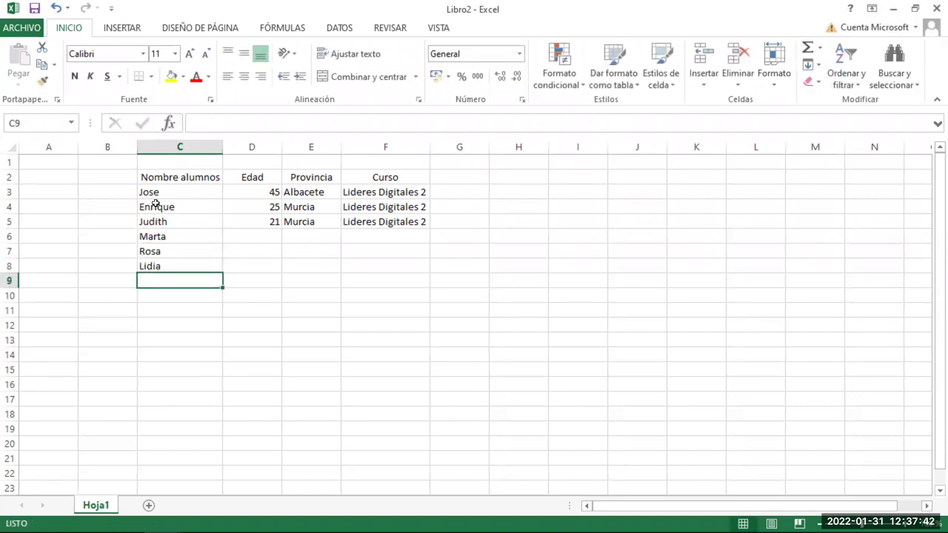
pyautogui.write('Claudi')
pyautogui.press('Tab')
# Fill in the ages 40, 32, 15 and 15 in D6 to D9.
pyautogui.press('Up')
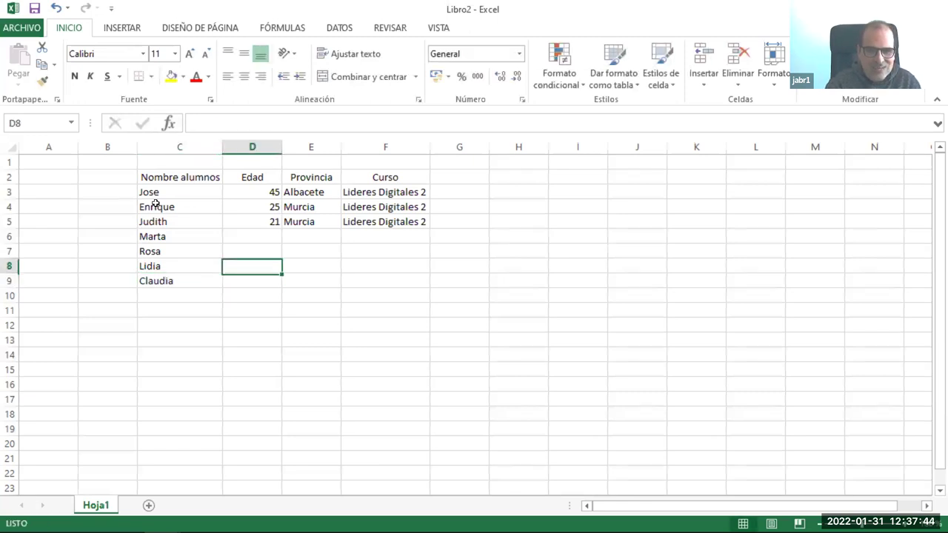
pyautogui.press('Up')
pyautogui.press('Up')
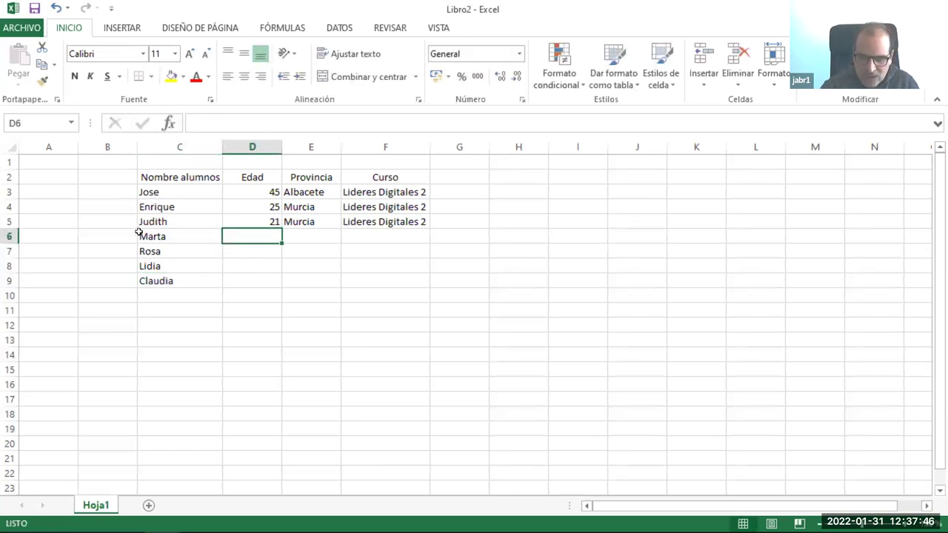
pyautogui.write('40')
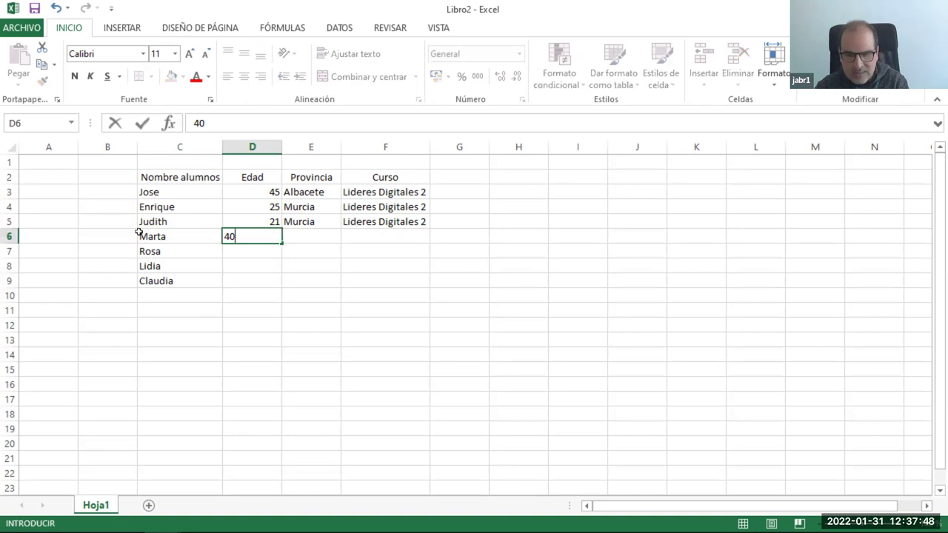
pyautogui.press('Return')
pyautogui.write('32')
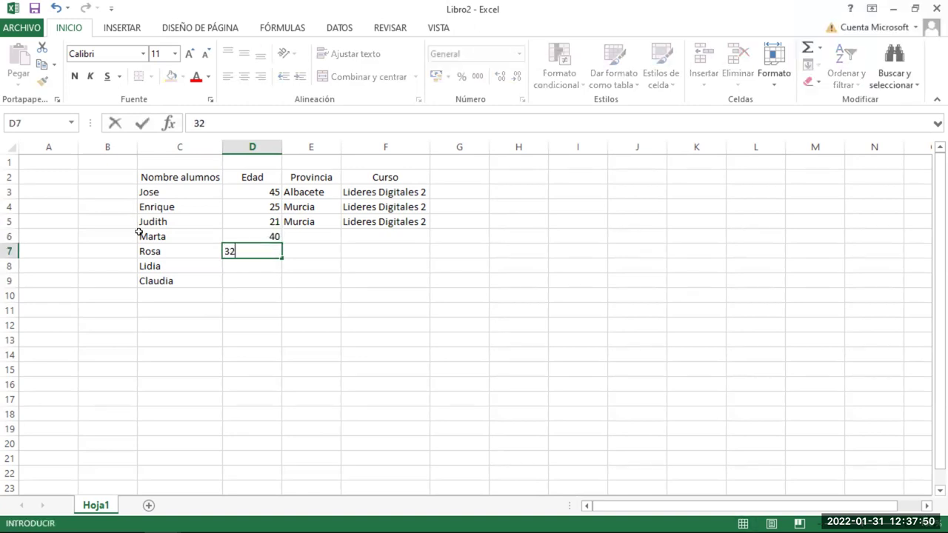
pyautogui.press('Return')
pyautogui.write('12')
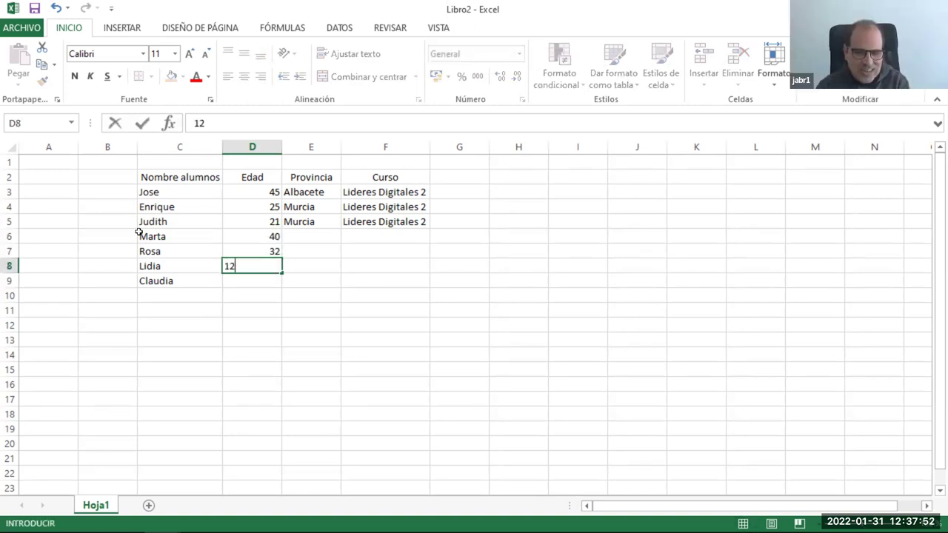
pyautogui.press('BackSpace')
pyautogui.write('5')
pyautogui.press('Return')
pyautogui.write('15')
pyautogui.press('Return')
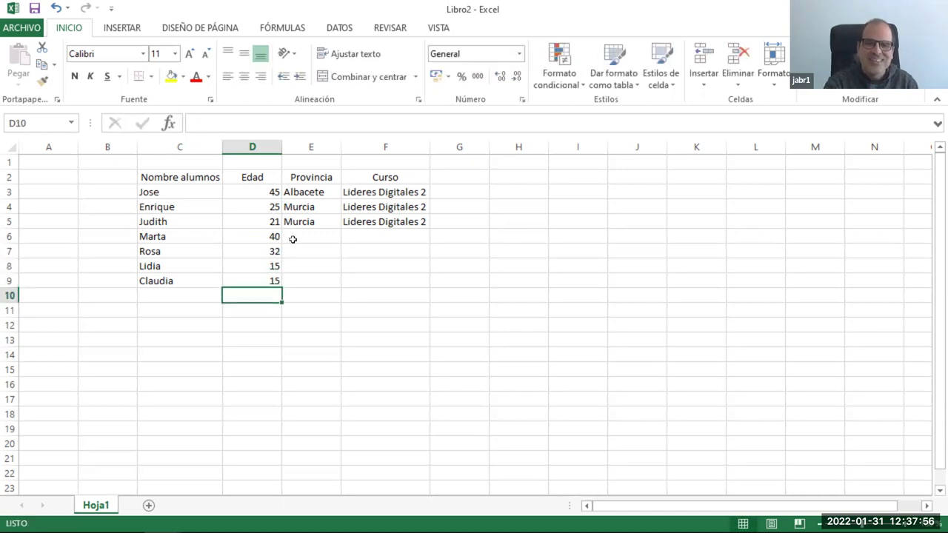
# Enter the provinces Austurias, Galicia, Barcelona and Madrid in E6 to E9.
pyautogui.click(305, 240)
pyautogui.write('Austurias')
pyautogui.click(312, 247)
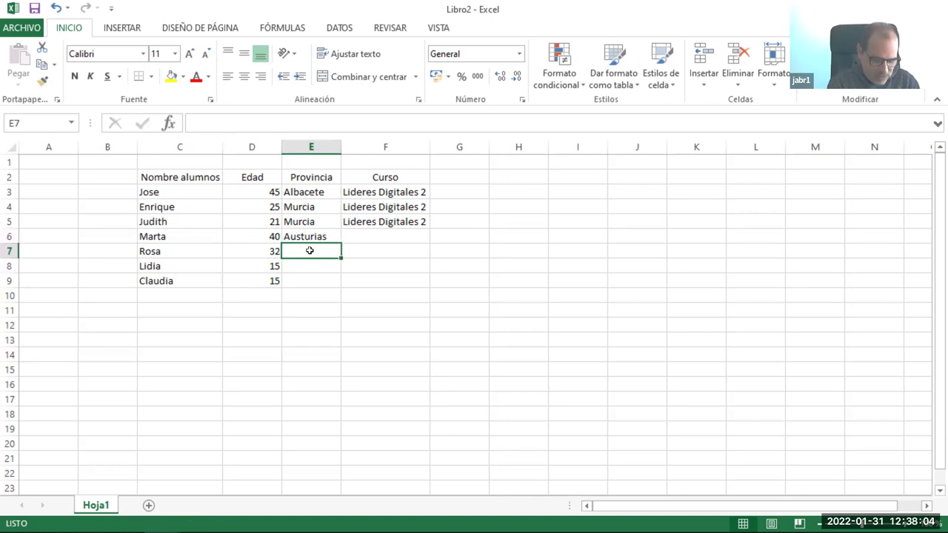
pyautogui.write('Galicia')
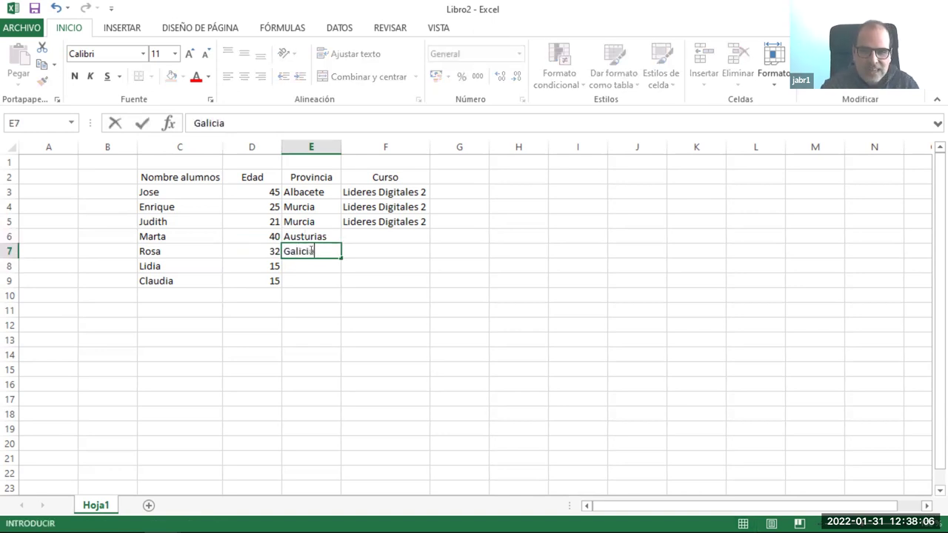
pyautogui.click(314, 263)
pyautogui.write('Barcelona')
pyautogui.click(301, 279)
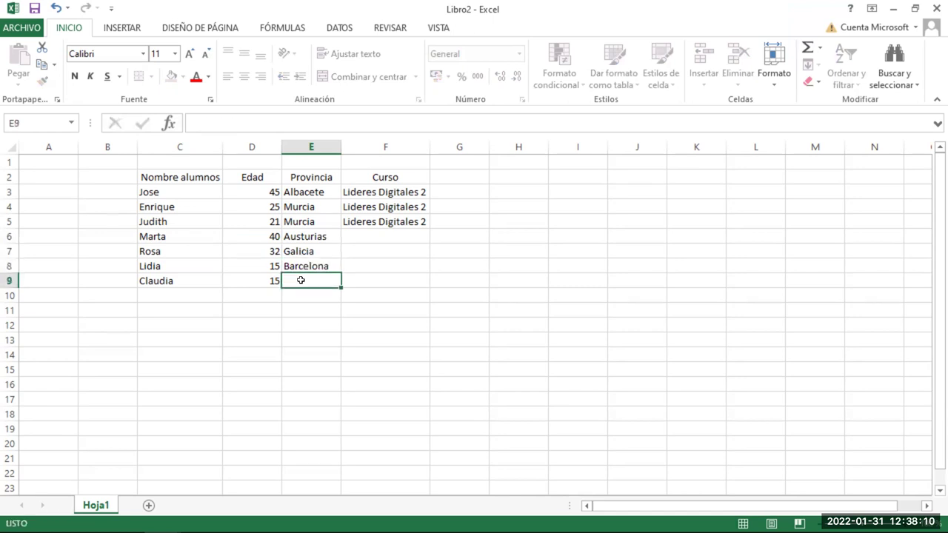
pyautogui.write('Madir')
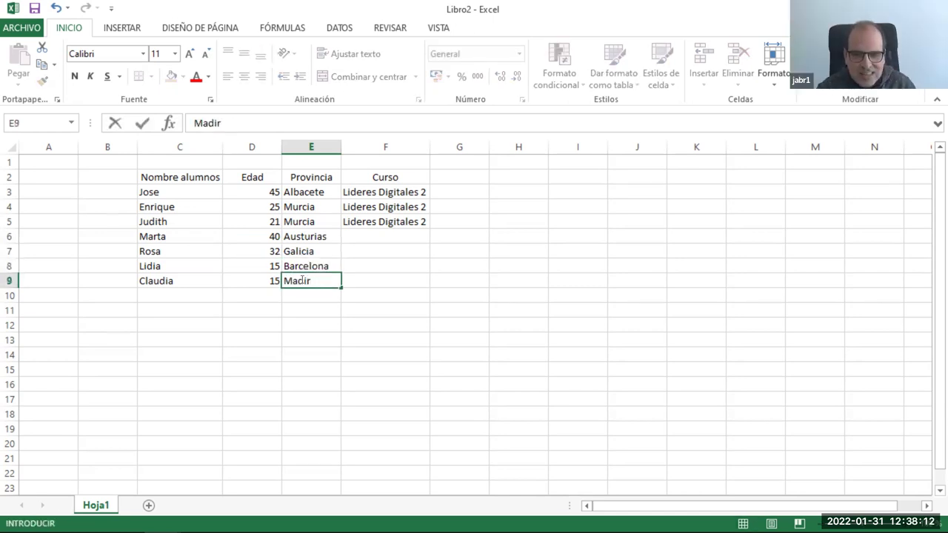
pyautogui.press('BackSpace')
pyautogui.press('BackSpace')
pyautogui.write('rid')
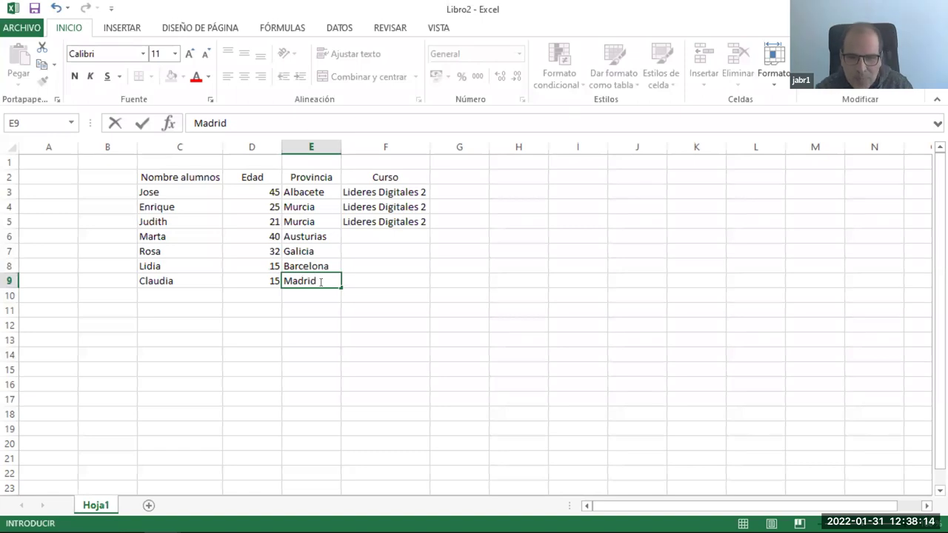
pyautogui.click(354, 294)
pyautogui.click(381, 221)
# Fill Curso down to Lideres Digitales 6 and make the C2:F2 headers bold.
pyautogui.moveTo(430, 228); pyautogui.dragTo(431, 289)
pyautogui.click(432, 357)
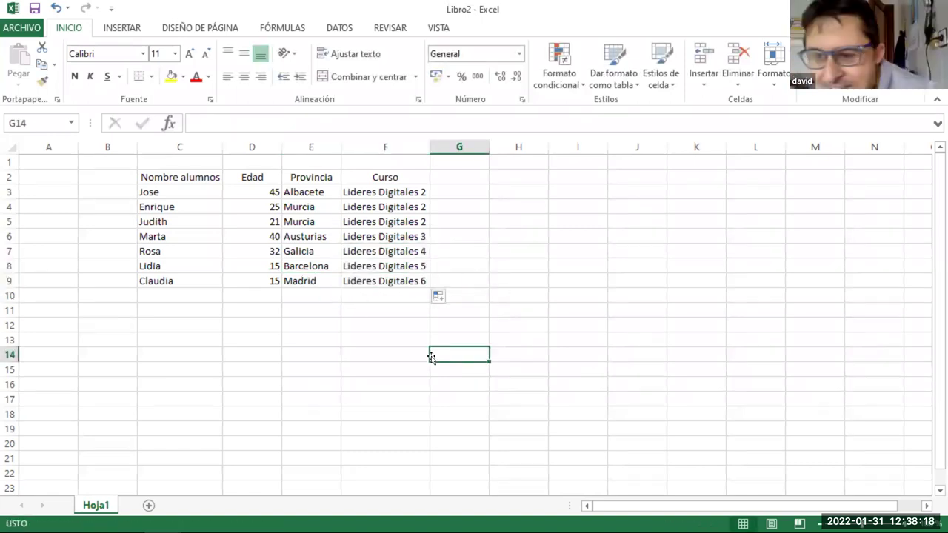
pyautogui.moveTo(177, 176); pyautogui.dragTo(407, 176)
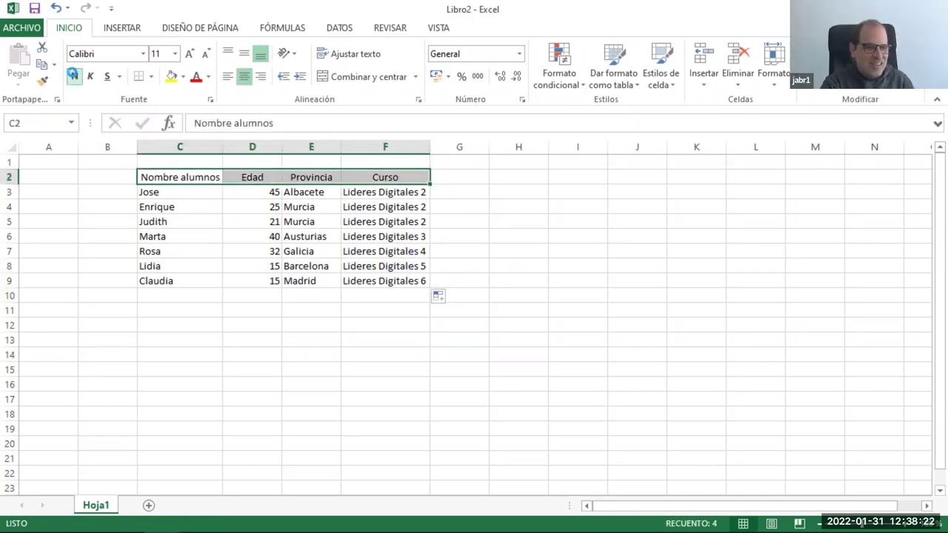
pyautogui.click(73, 75)
pyautogui.click(88, 82)
pyautogui.click(87, 82)
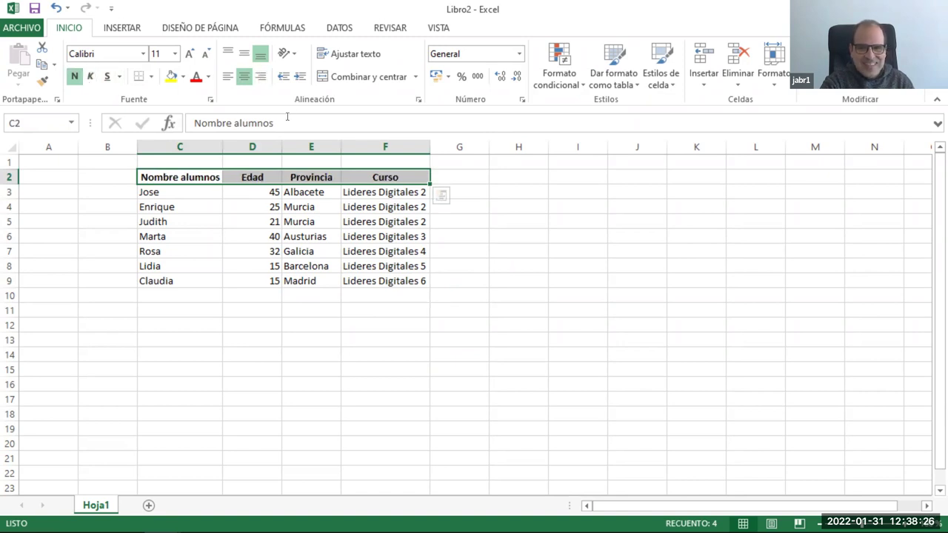
# Set the headers to font size 16 and autofit column C to 'Nombre alumnos'.
pyautogui.click(175, 53)
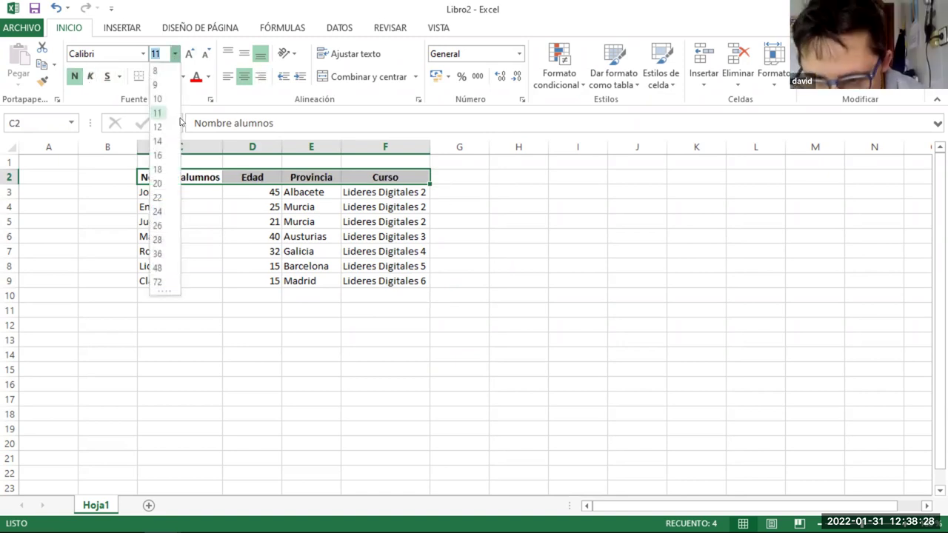
pyautogui.click(157, 155)
pyautogui.click(209, 258)
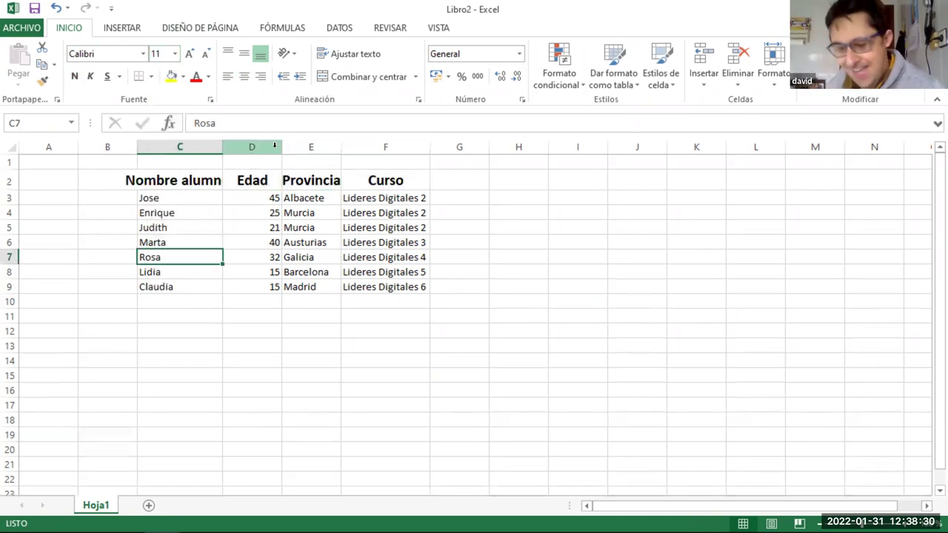
pyautogui.moveTo(341, 148); pyautogui.dragTo(346, 147)
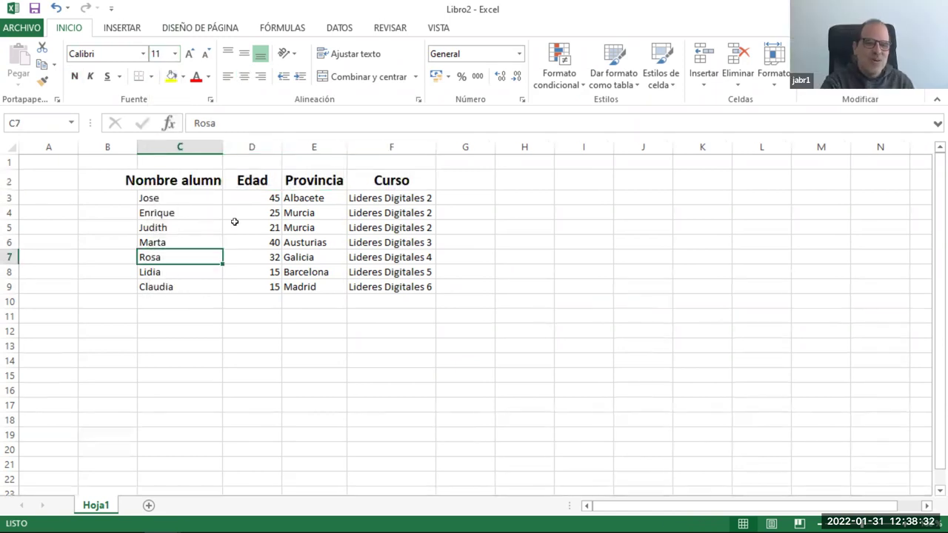
pyautogui.doubleClick(223, 147)
pyautogui.moveTo(182, 200)
pyautogui.mouseDown()
pyautogui.moveTo(196, 295)
pyautogui.moveTo(400, 301)
pyautogui.mouseUp()
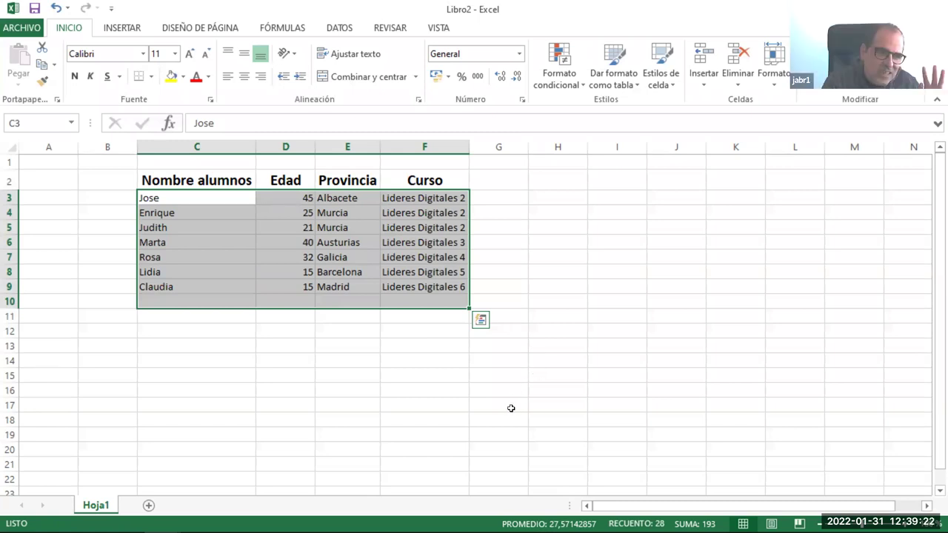
# Centre the whole Edad column D.
pyautogui.click(614, 214)
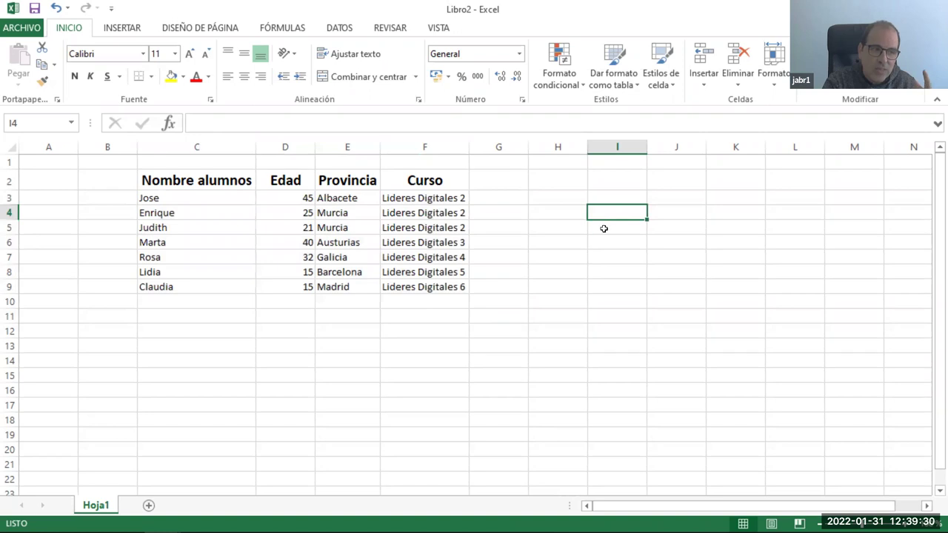
pyautogui.click(285, 147)
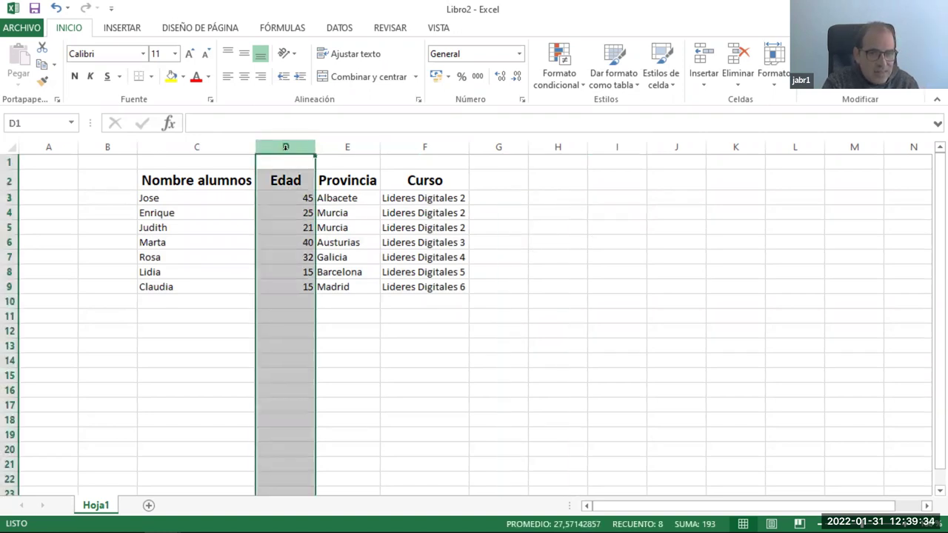
pyautogui.click(296, 193)
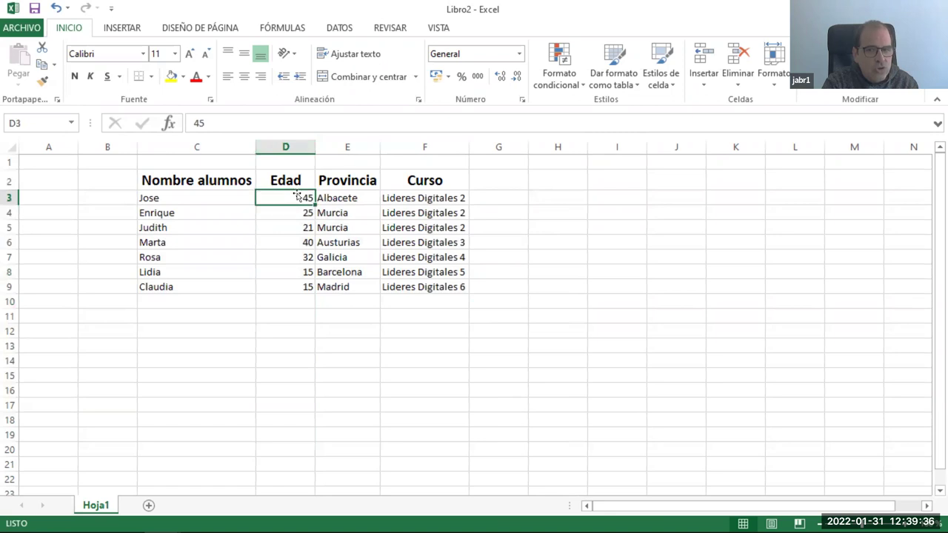
pyautogui.click(287, 147)
pyautogui.click(243, 76)
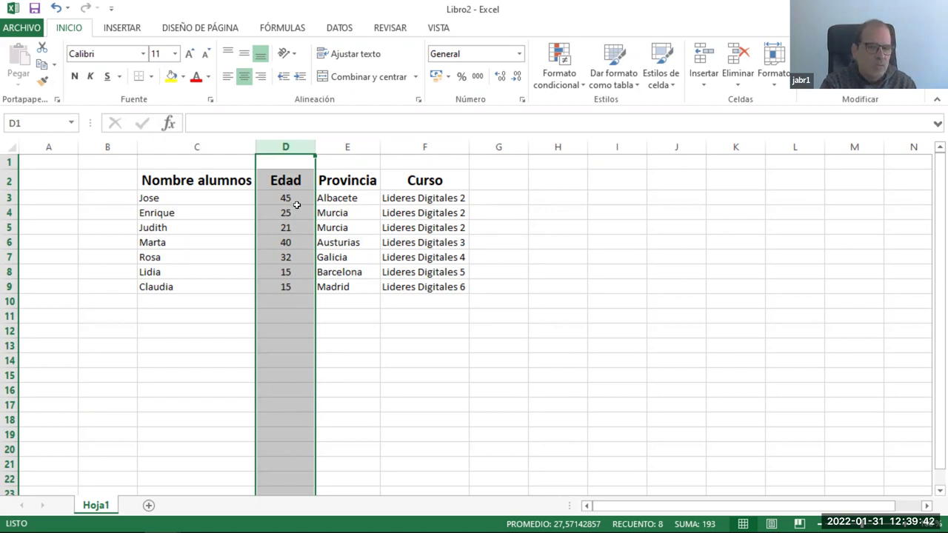
pyautogui.click(285, 183)
# Check the centred ages from D3 down to D9.
pyautogui.click(287, 202)
pyautogui.click(288, 212)
pyautogui.click(289, 243)
pyautogui.click(287, 228)
pyautogui.click(285, 259)
pyautogui.click(279, 288)
pyautogui.click(269, 302)
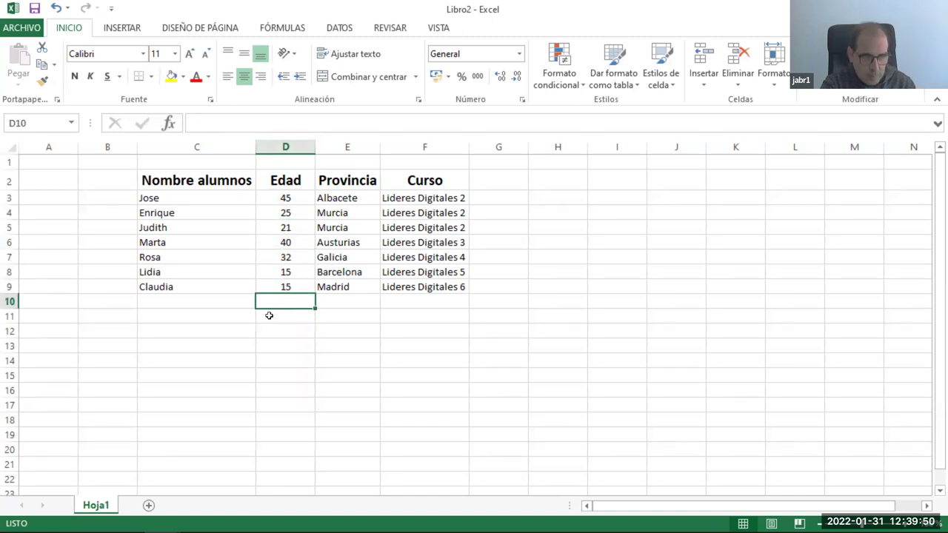
pyautogui.click(669, 198)
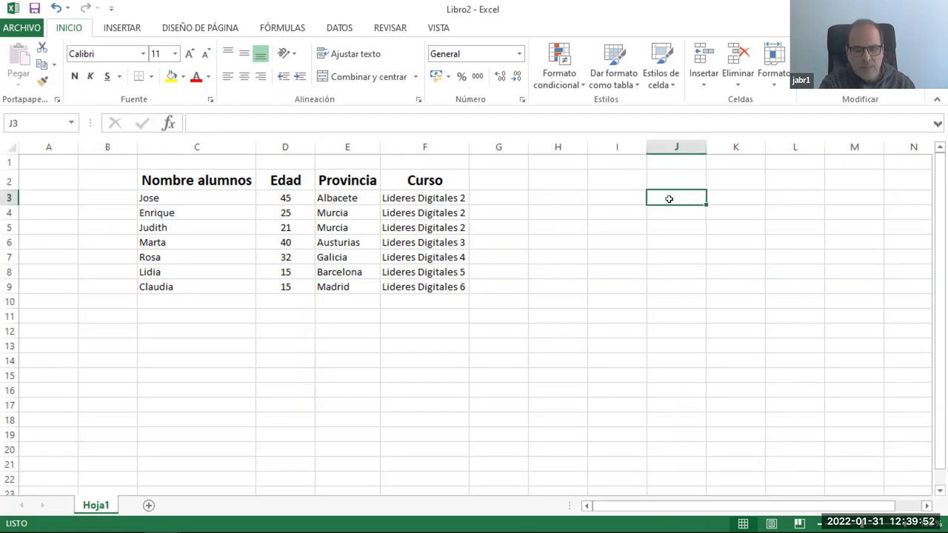
# Label J3 'Total de años', autofit column J, and start K3's formula adding D3 through D8.
pyautogui.write('Total de años')
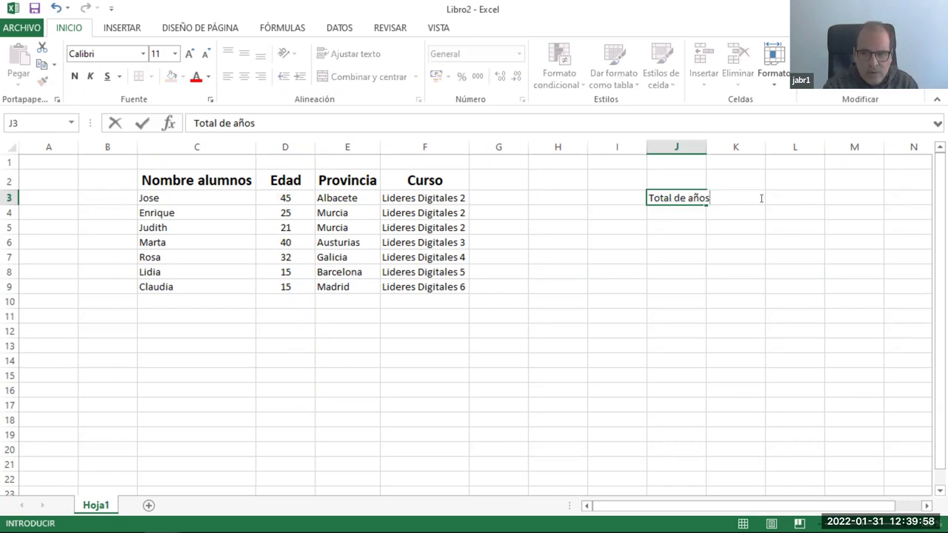
pyautogui.doubleClick(706, 147)
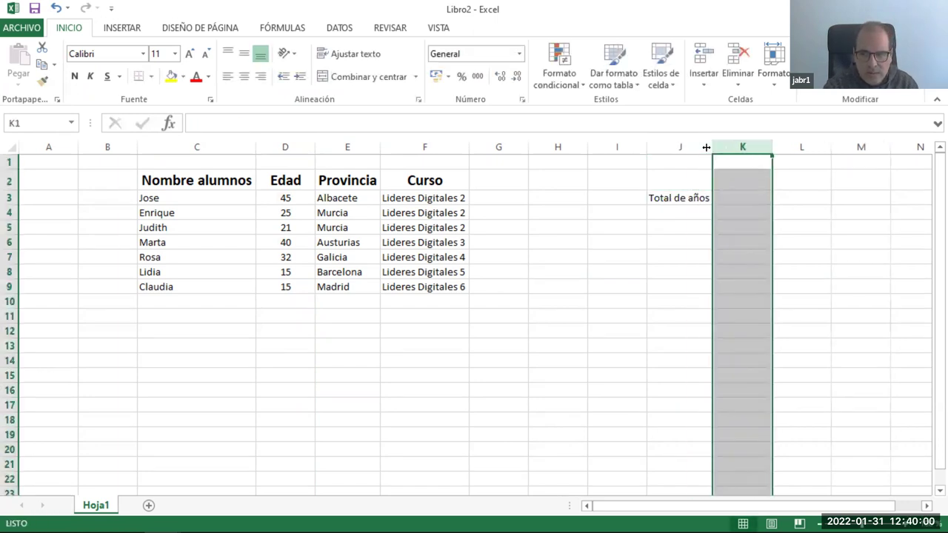
pyautogui.click(745, 194)
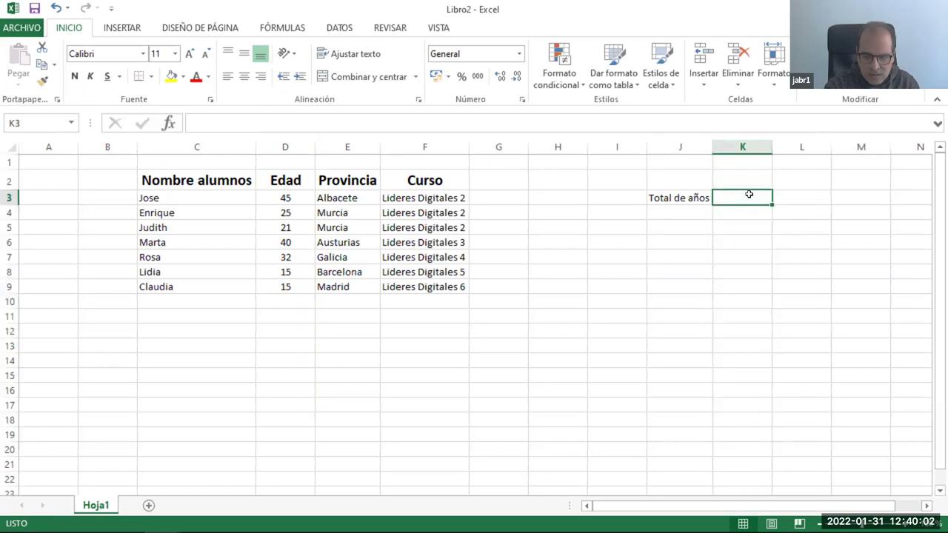
pyautogui.write('=')
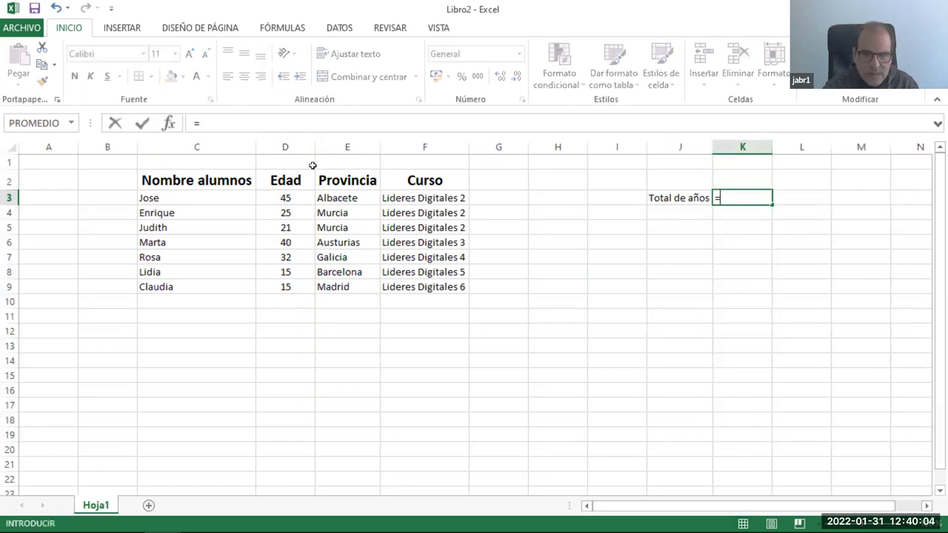
pyautogui.click(287, 195)
pyautogui.write('+')
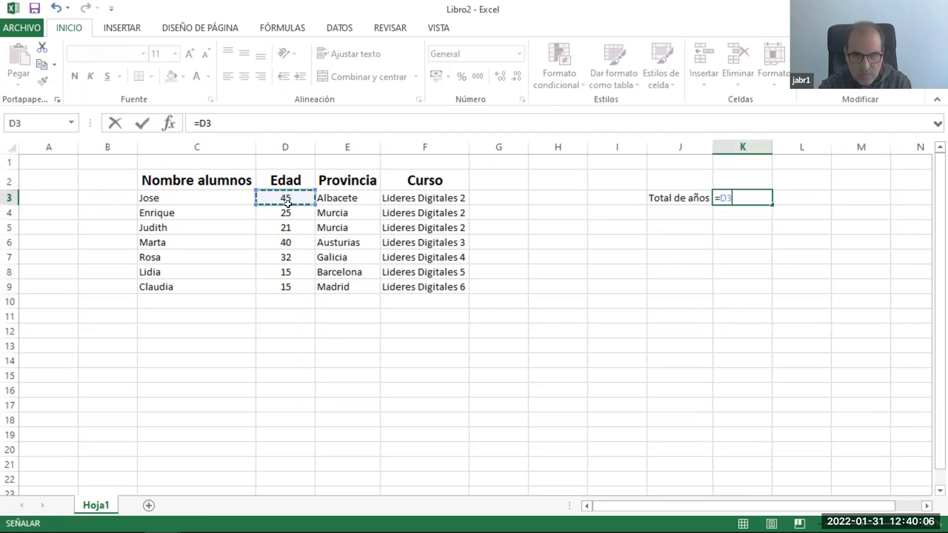
pyautogui.click(286, 213)
pyautogui.write('+')
pyautogui.click(285, 229)
pyautogui.write('+')
pyautogui.click(286, 244)
pyautogui.write('+')
pyautogui.click(288, 257)
pyautogui.write('+')
pyautogui.click(288, 272)
pyautogui.write('+')
# Extend the K3 formula through D13, enter it, and accept Excel's suggested correction.
pyautogui.click(294, 288)
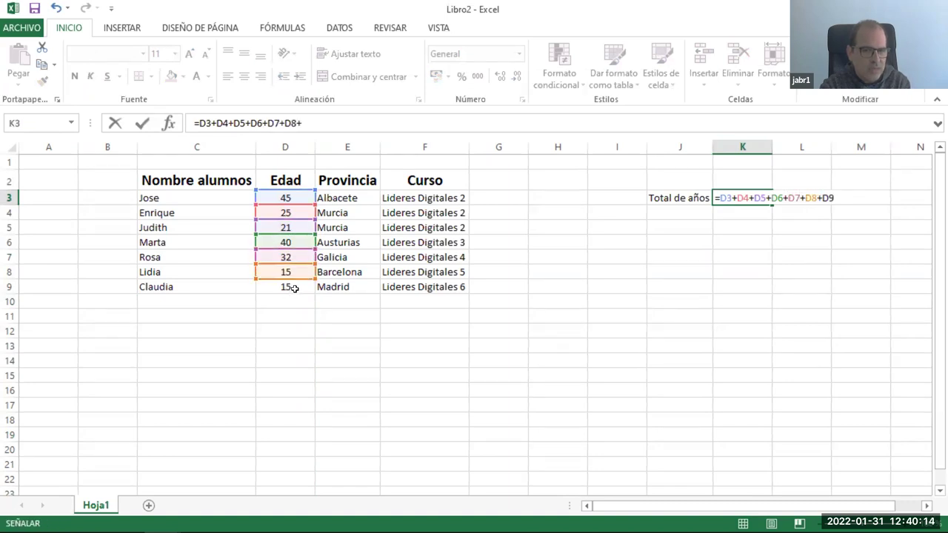
pyautogui.write('+')
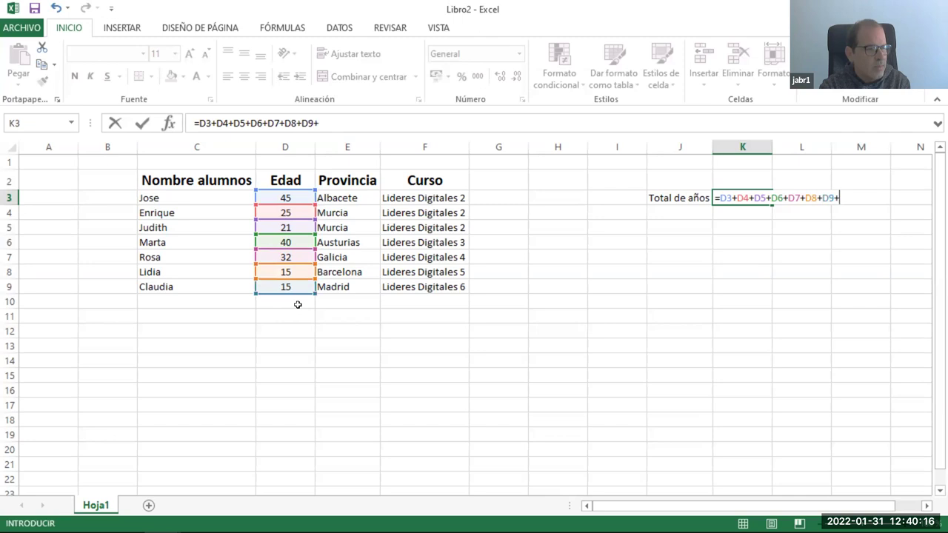
pyautogui.click(296, 302)
pyautogui.write('+')
pyautogui.click(290, 317)
pyautogui.write('+')
pyautogui.click(279, 331)
pyautogui.write('+')
pyautogui.click(284, 345)
pyautogui.write('+')
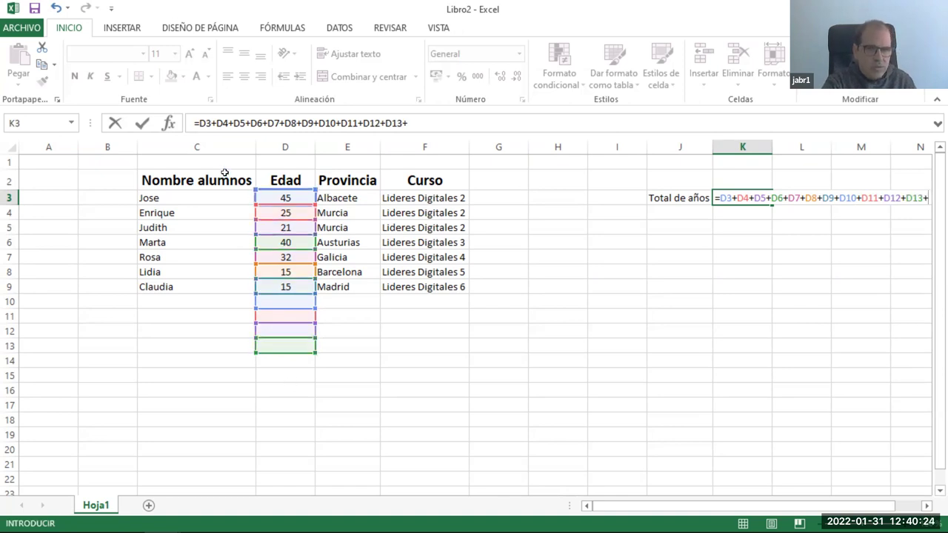
pyautogui.click(141, 124)
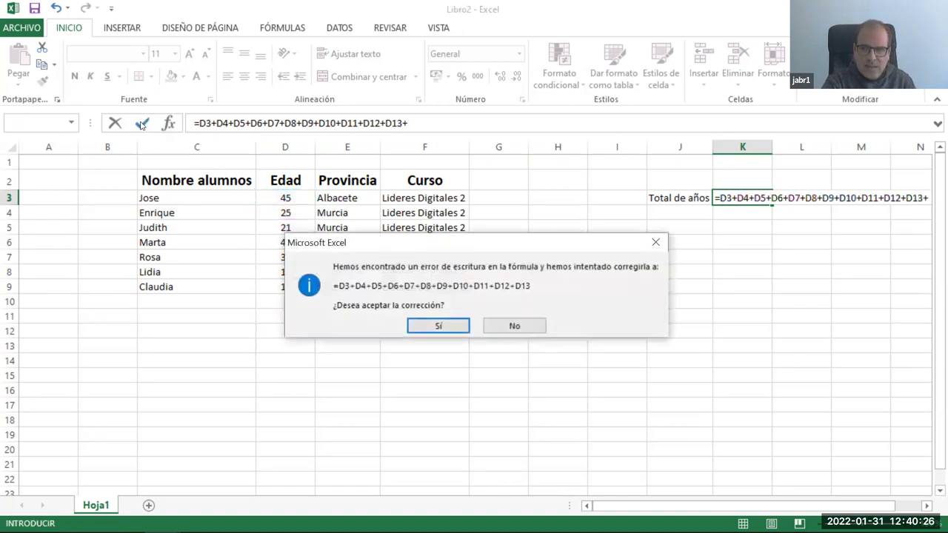
pyautogui.click(445, 326)
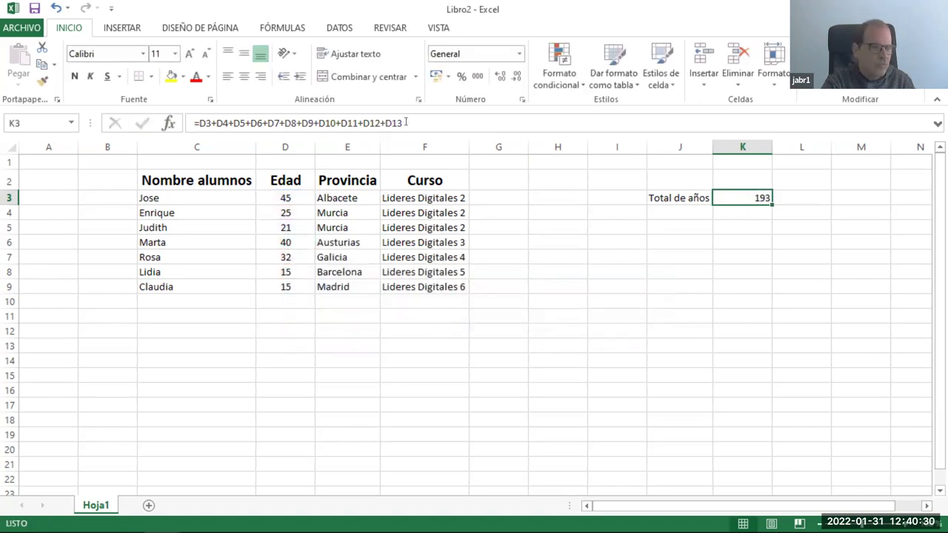
# Review the =D3+…+D13 formula and confirm K3 shows the age total 193.
pyautogui.moveTo(405, 123); pyautogui.dragTo(185, 128)
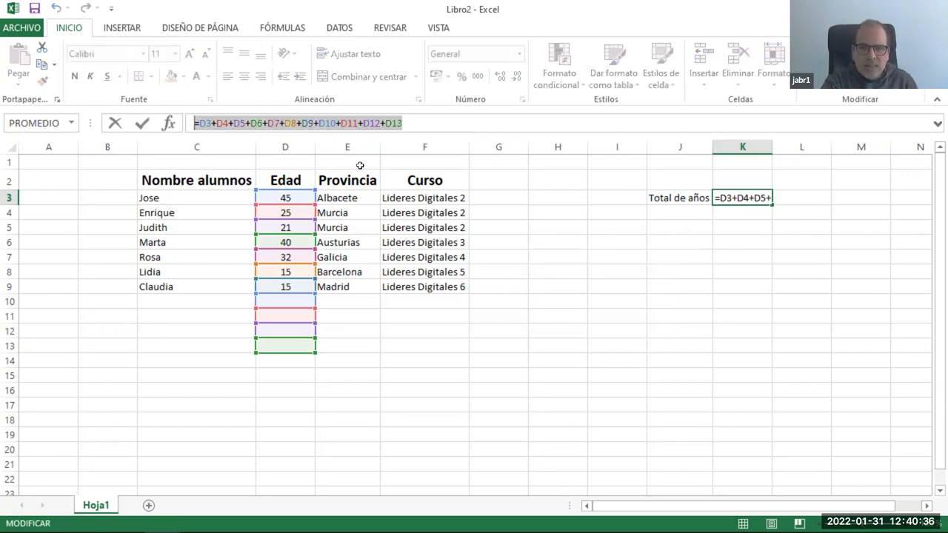
pyautogui.hotkey('ctrl', 'Return')
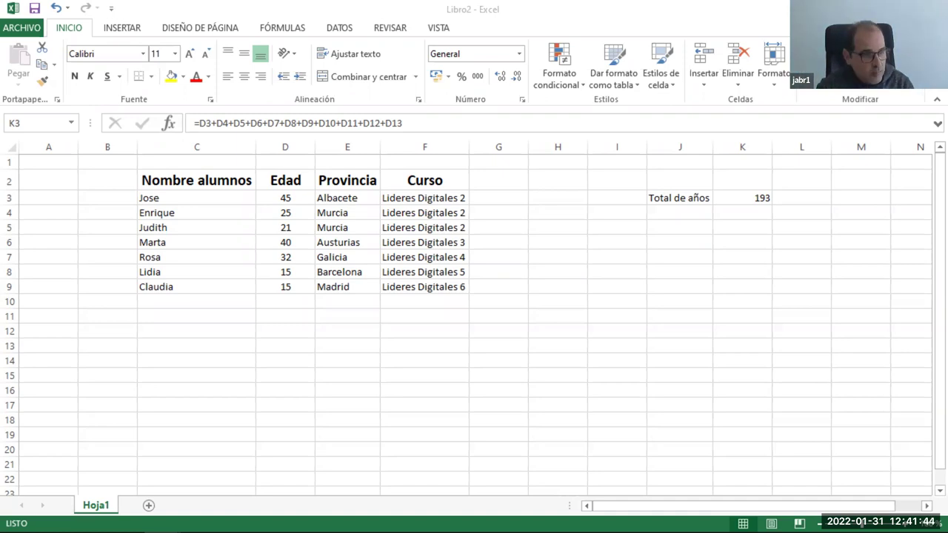
pyautogui.click(148, 506)
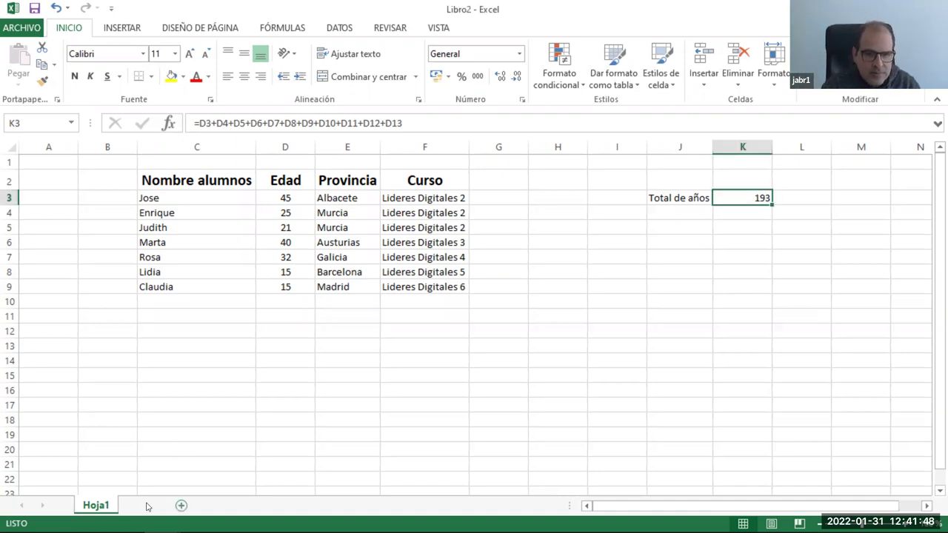
pyautogui.click(148, 505)
# Enter the title 'Lista de la compra' in C1 and the first item 'Lapices' in C3.
pyautogui.click(146, 164)
pyautogui.write('Lista de la compra')
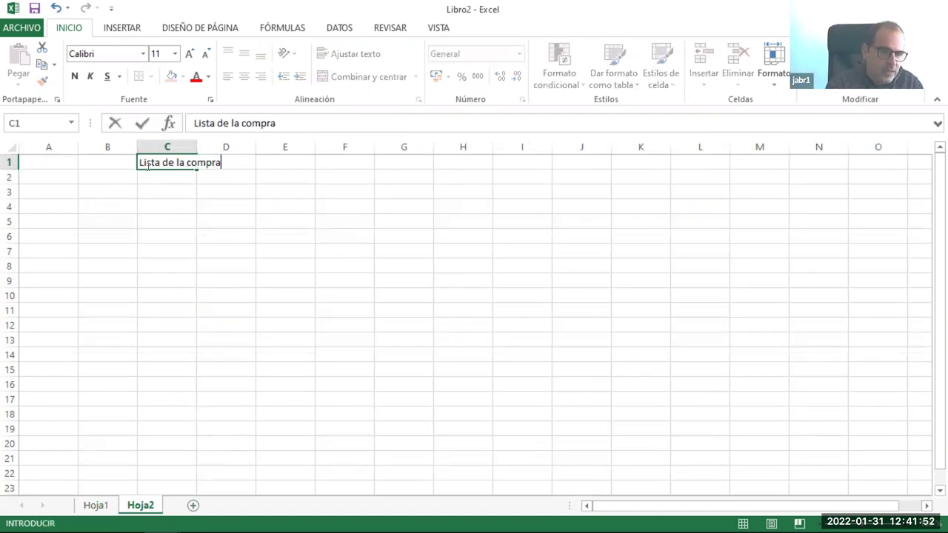
pyautogui.click(190, 192)
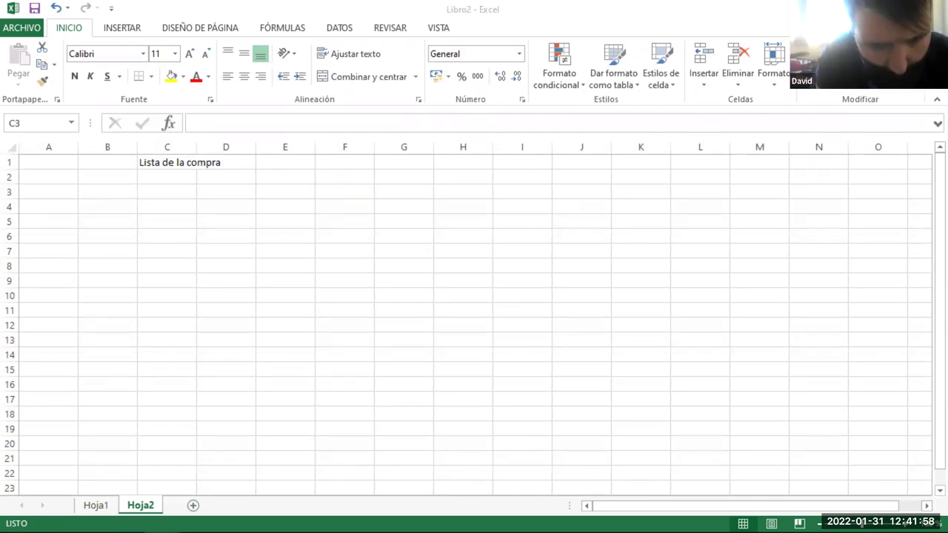
pyautogui.click(175, 188)
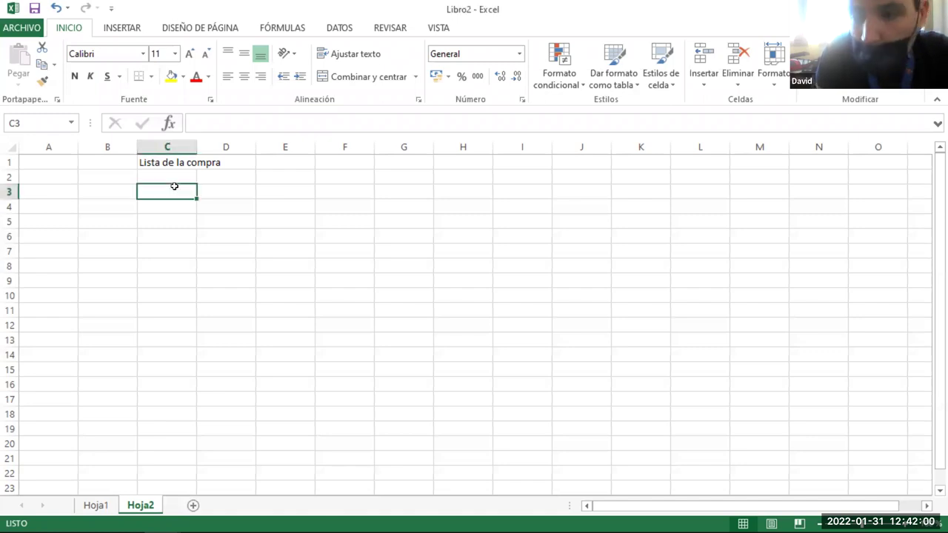
pyautogui.write('Lapices')
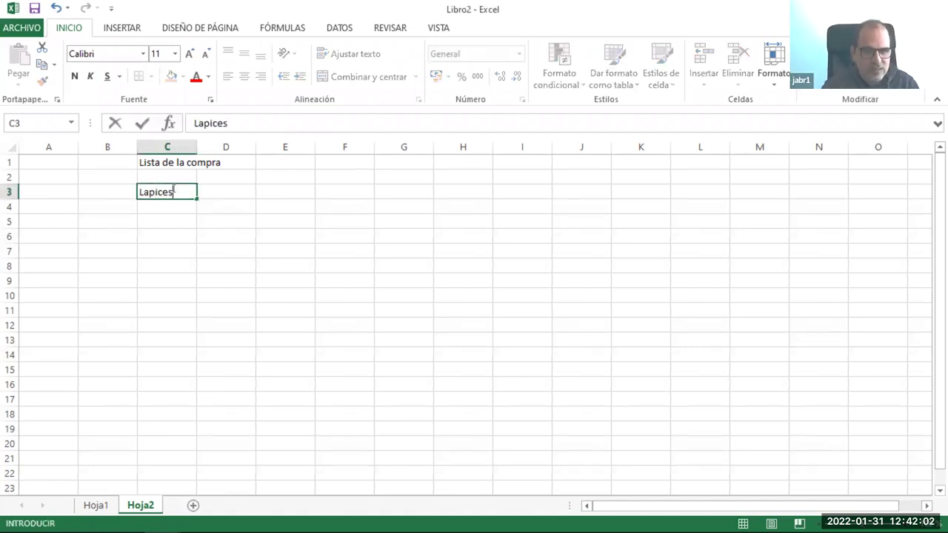
# Add the headers Producto, Cantidad and precio por unidad across C2:E2.
pyautogui.click(169, 175)
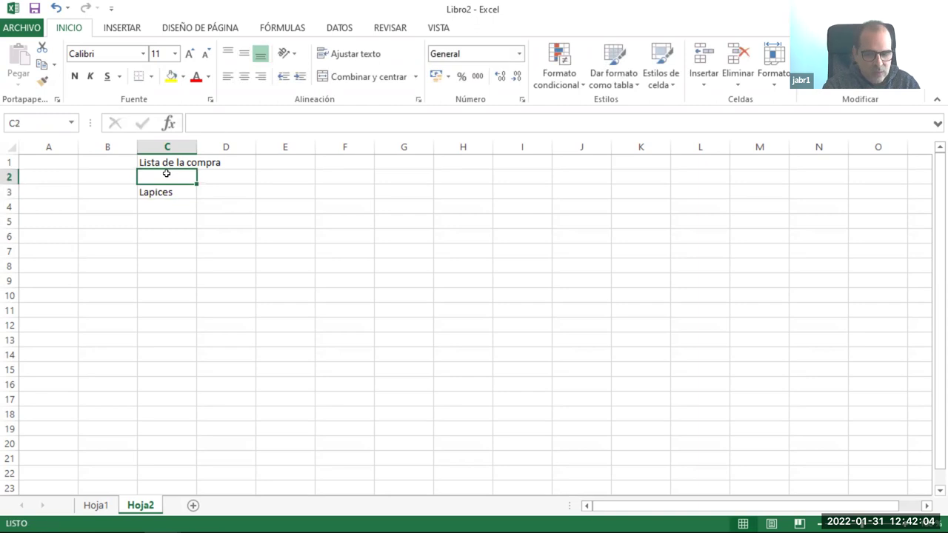
pyautogui.write('Producto')
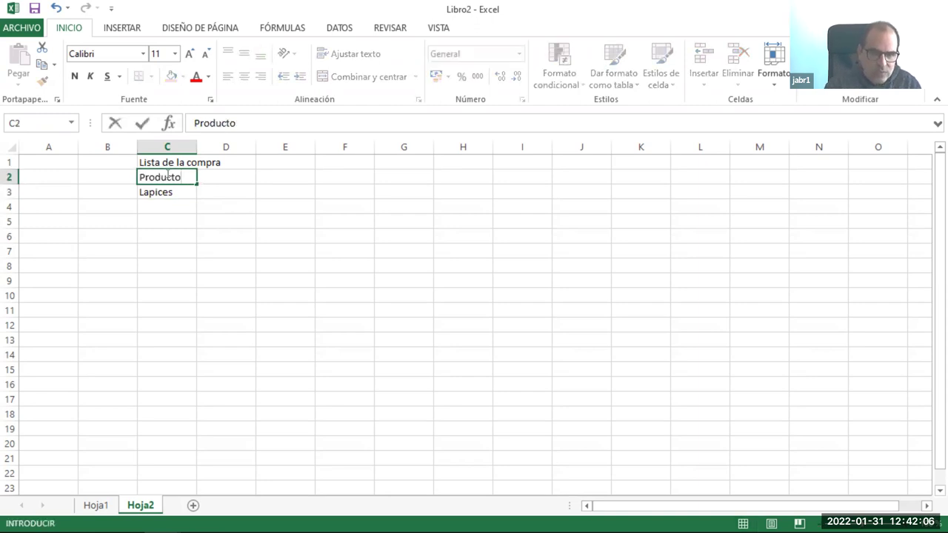
pyautogui.press('Tab')
pyautogui.write('Cantidad')
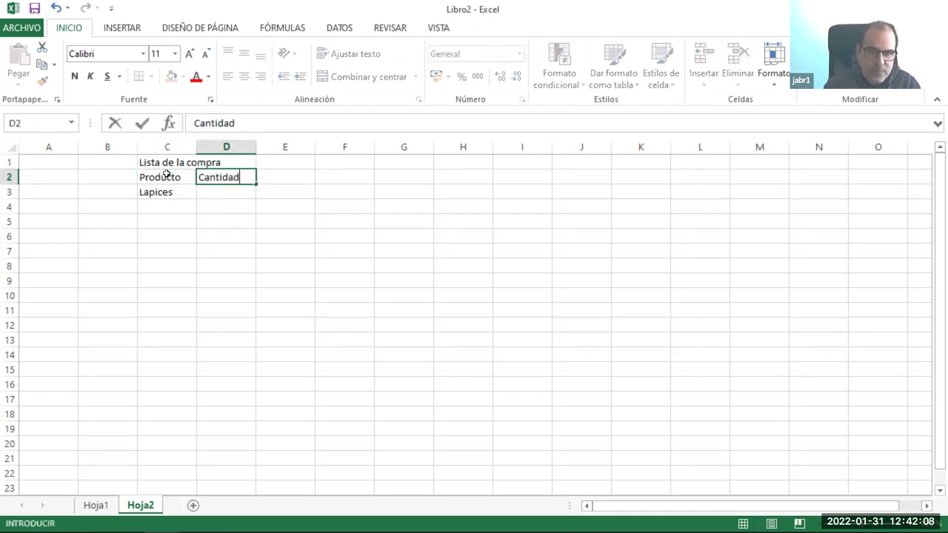
pyautogui.press('Tab')
pyautogui.write('precio')
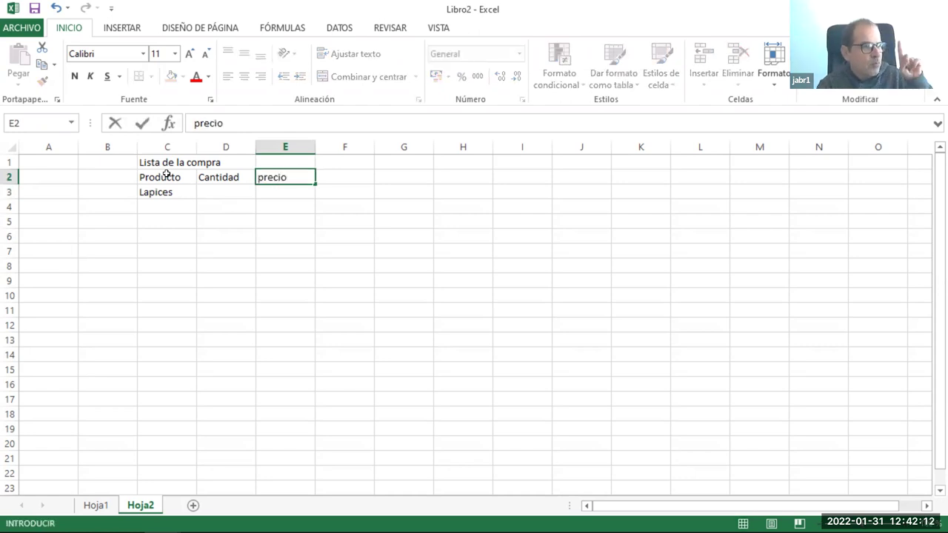
pyautogui.write(' por u')
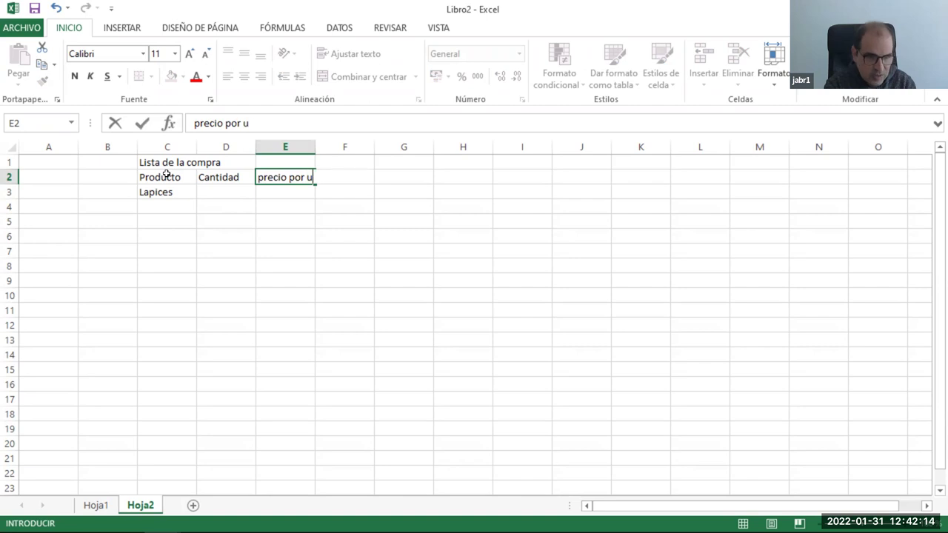
pyautogui.write('nidad')
pyautogui.press('Tab')
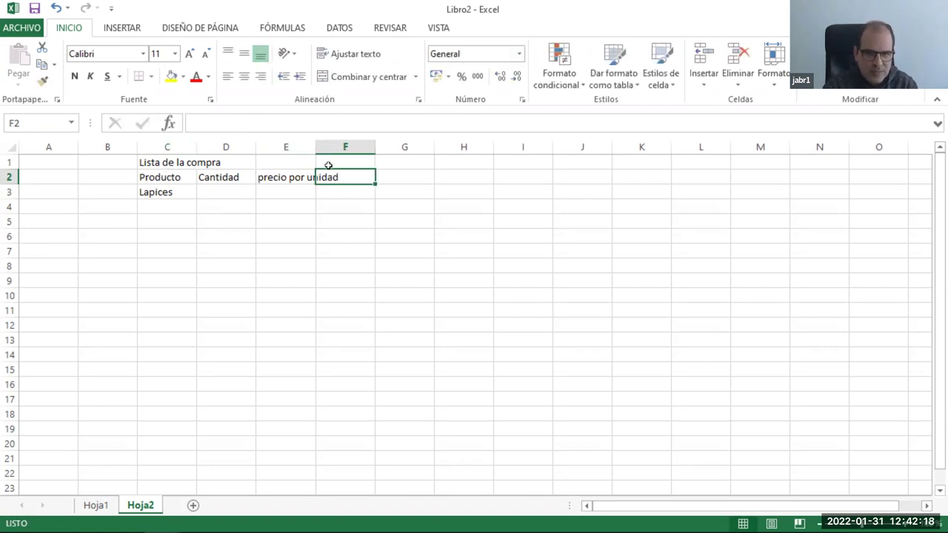
# Merge and centre 'Lista de la compra' across C1:F1 at 14 pt, bold and underlined.
pyautogui.moveTo(340, 162); pyautogui.dragTo(162, 162)
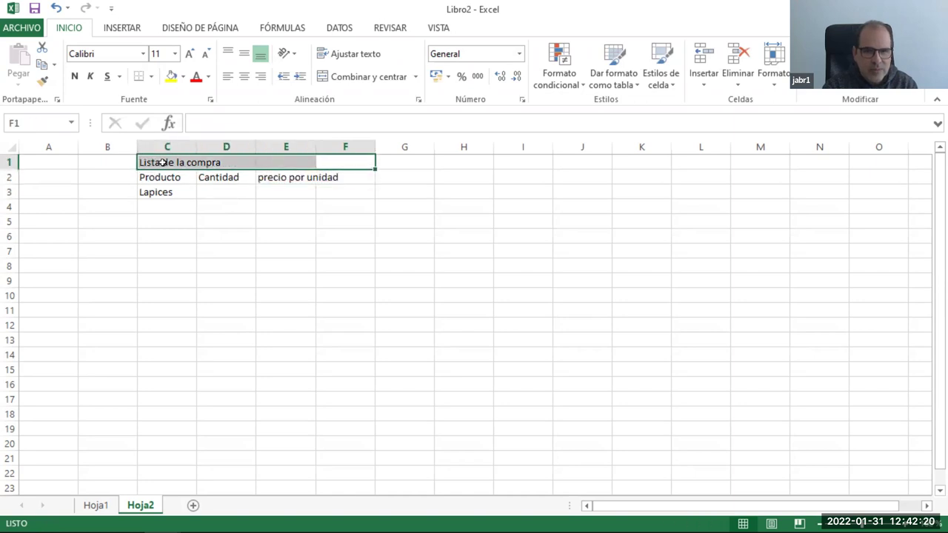
pyautogui.click(337, 80)
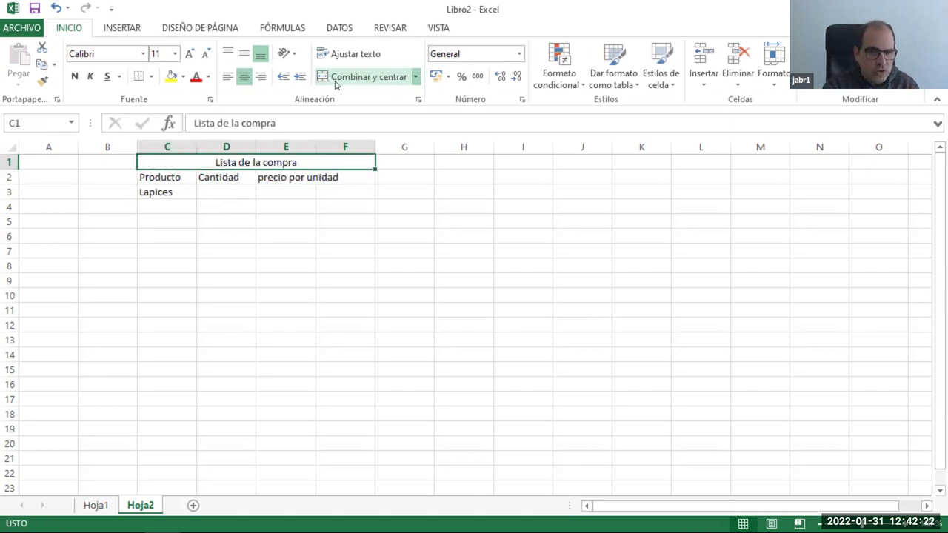
pyautogui.click(175, 54)
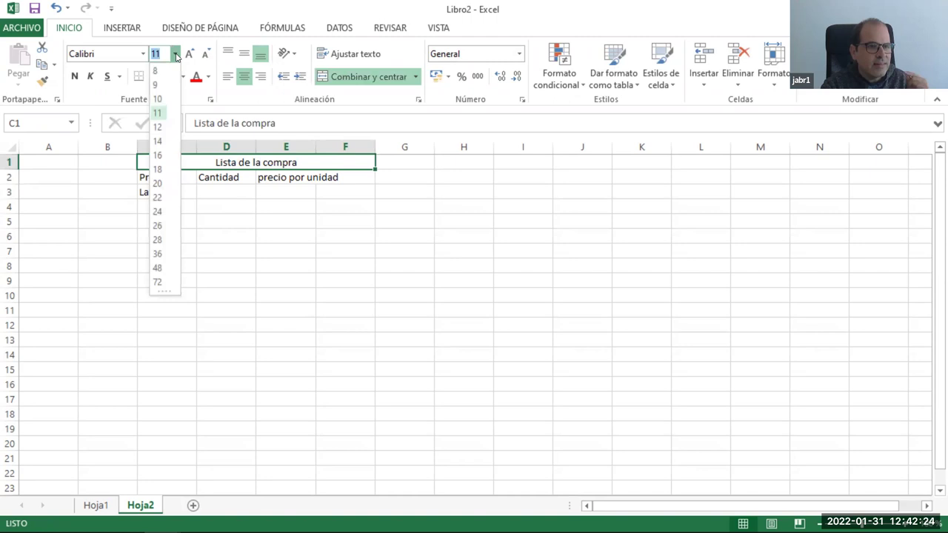
pyautogui.click(157, 140)
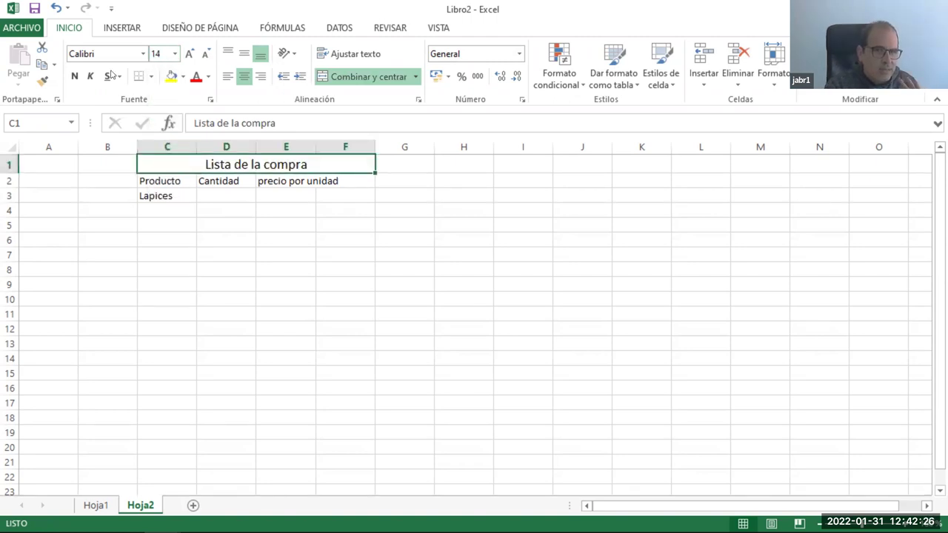
pyautogui.click(74, 76)
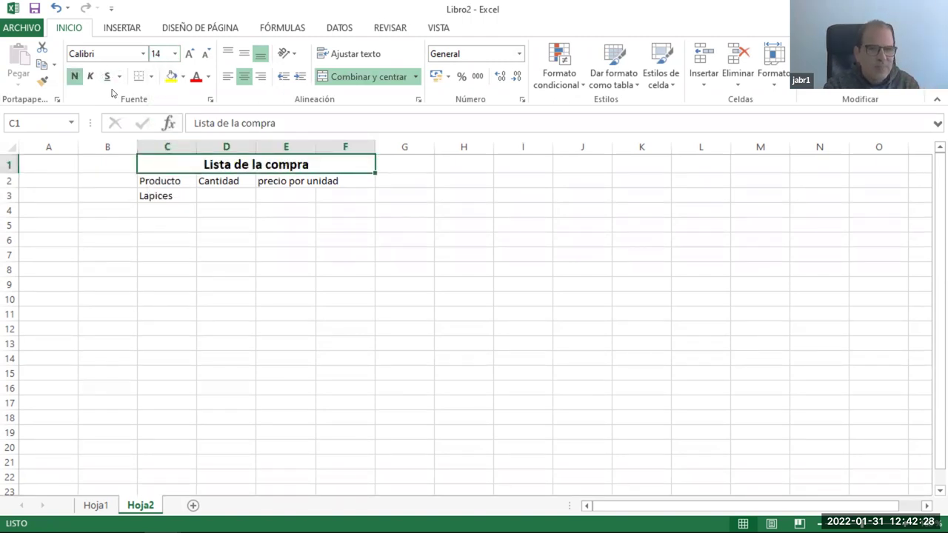
pyautogui.click(106, 76)
# Make the headers in C2:E2 bold.
pyautogui.click(179, 216)
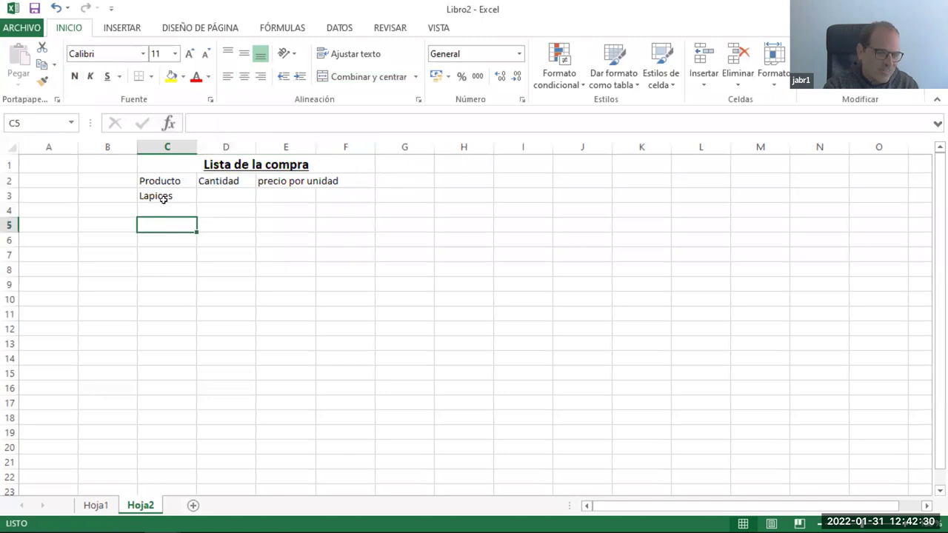
pyautogui.moveTo(159, 181)
pyautogui.mouseDown()
pyautogui.moveTo(276, 177)
pyautogui.moveTo(308, 186)
pyautogui.mouseUp()
pyautogui.hotkey('ctrl', 'n')
# Autofit column E and give Lapices quantity 5 and unit price 0,50.
pyautogui.doubleClick(317, 148)
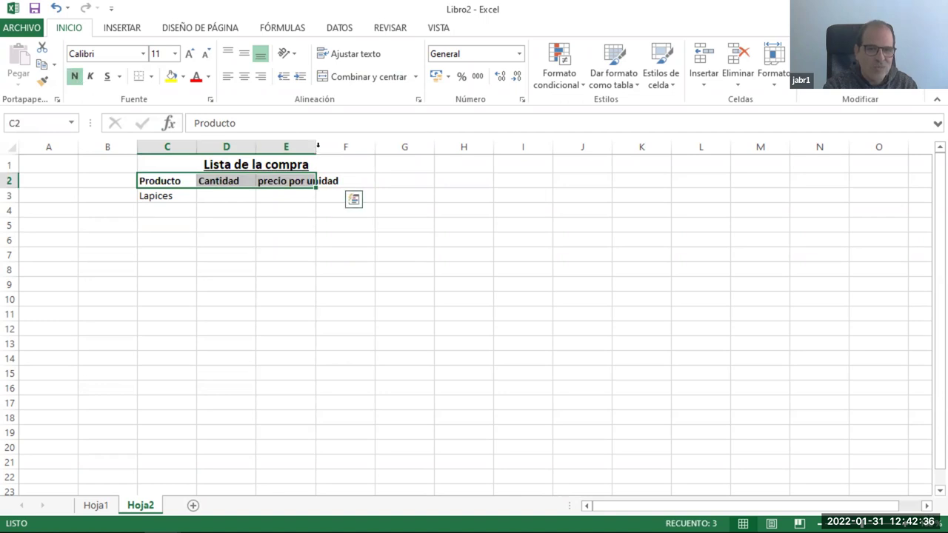
pyautogui.click(262, 206)
pyautogui.click(175, 196)
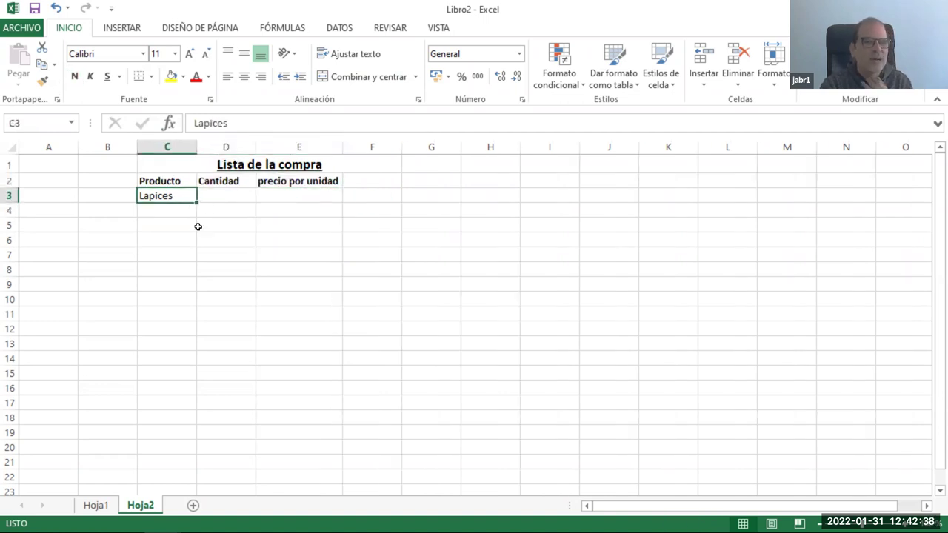
pyautogui.click(215, 193)
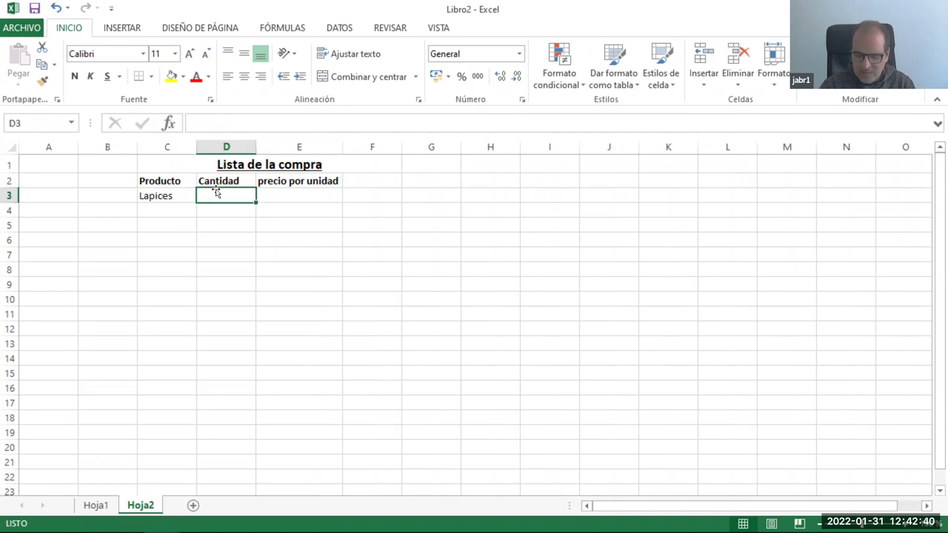
pyautogui.write('5')
pyautogui.click(271, 196)
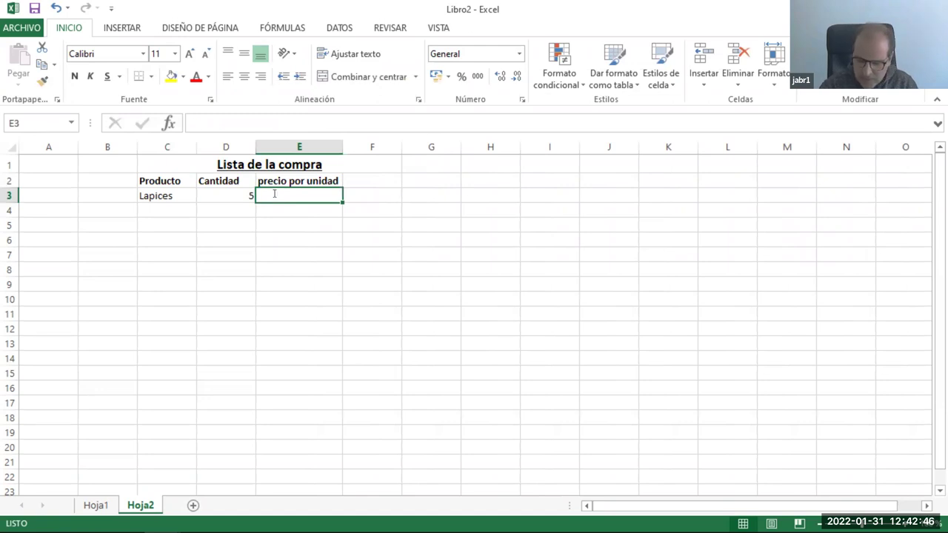
pyautogui.write('0,50')
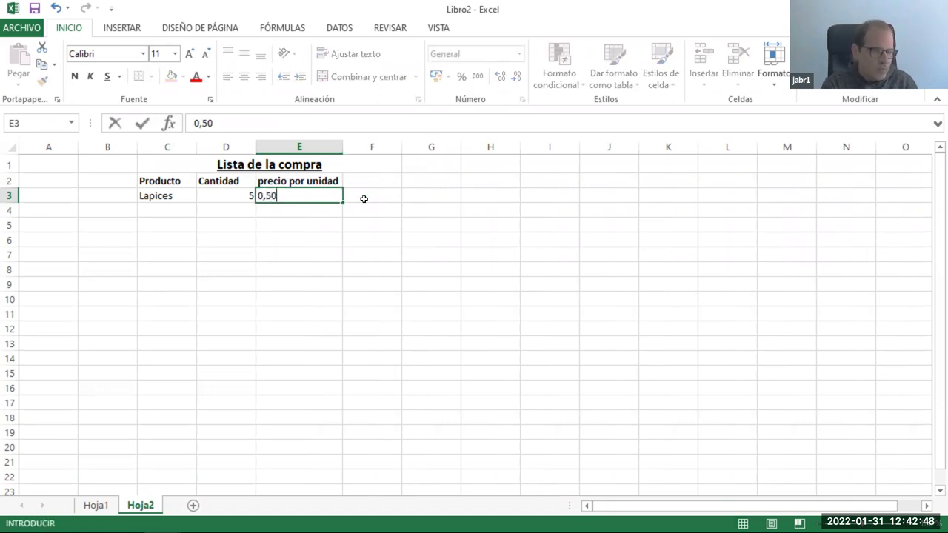
pyautogui.click(382, 196)
# Change the Lapices unit price in E3 to 1.
pyautogui.click(331, 198)
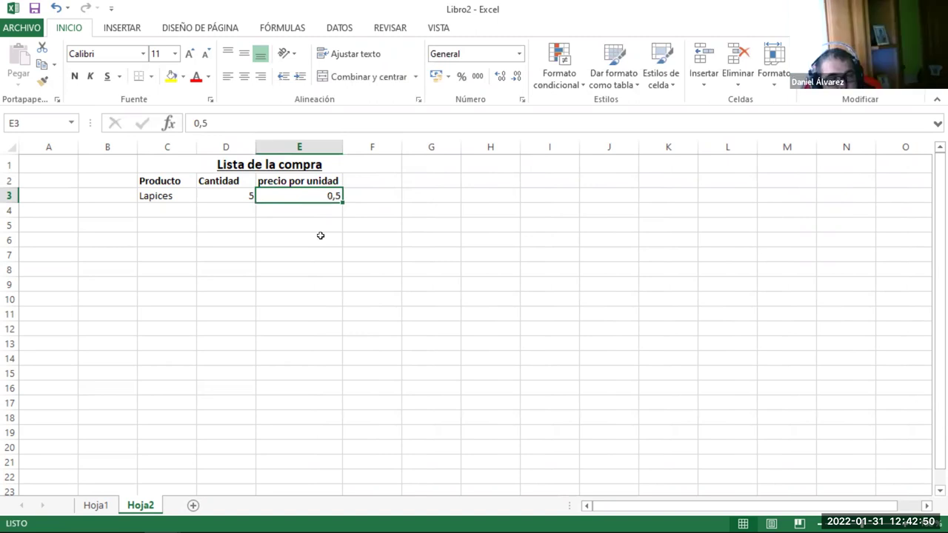
pyautogui.moveTo(311, 195); pyautogui.dragTo(317, 459)
pyautogui.moveTo(315, 196); pyautogui.dragTo(314, 209)
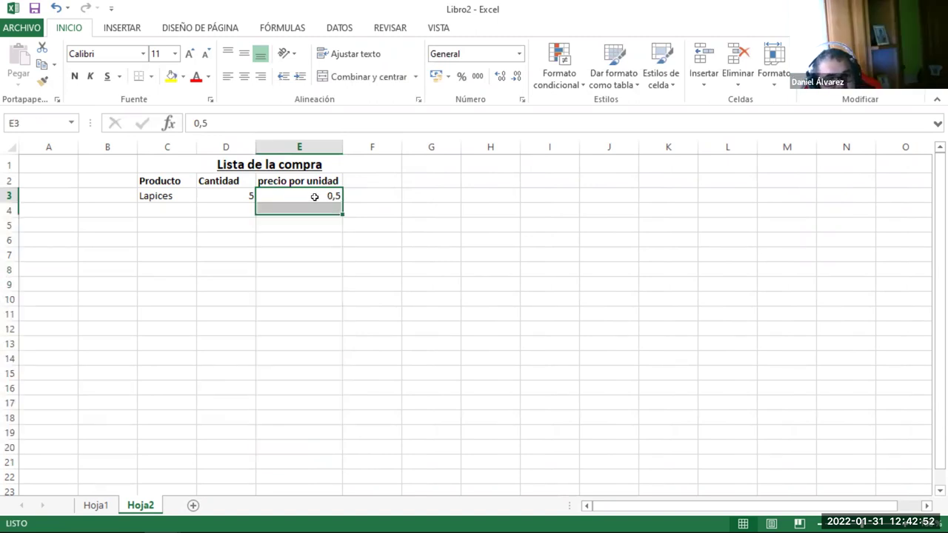
pyautogui.doubleClick(314, 196)
pyautogui.doubleClick(314, 197)
pyautogui.write('1')
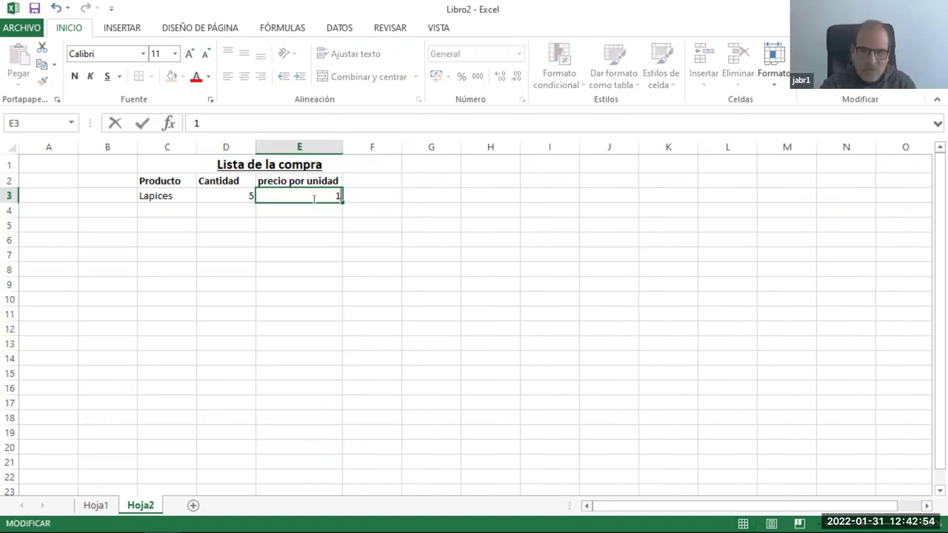
pyautogui.click(412, 254)
# Format the unit price column from E3 down as euro accounting amounts.
pyautogui.moveTo(304, 196); pyautogui.dragTo(306, 490)
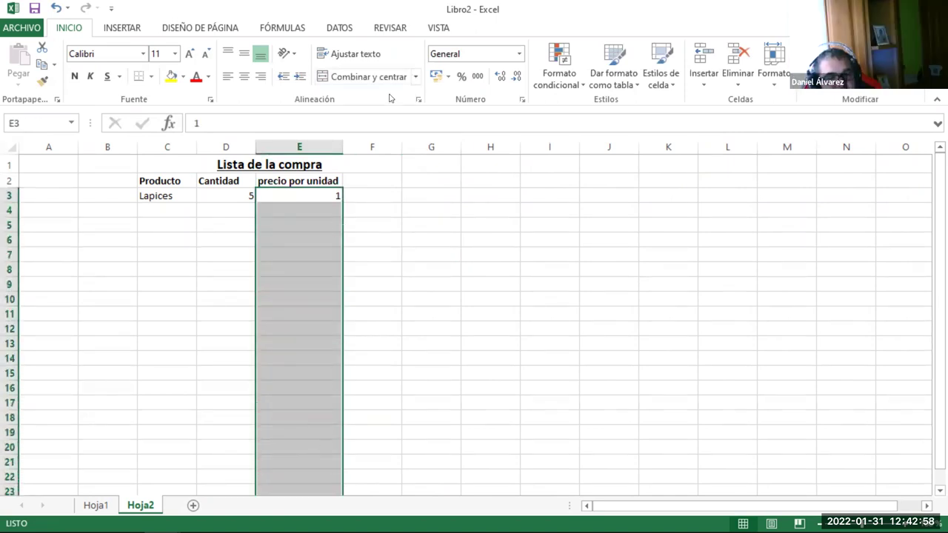
pyautogui.click(436, 76)
pyautogui.click(472, 226)
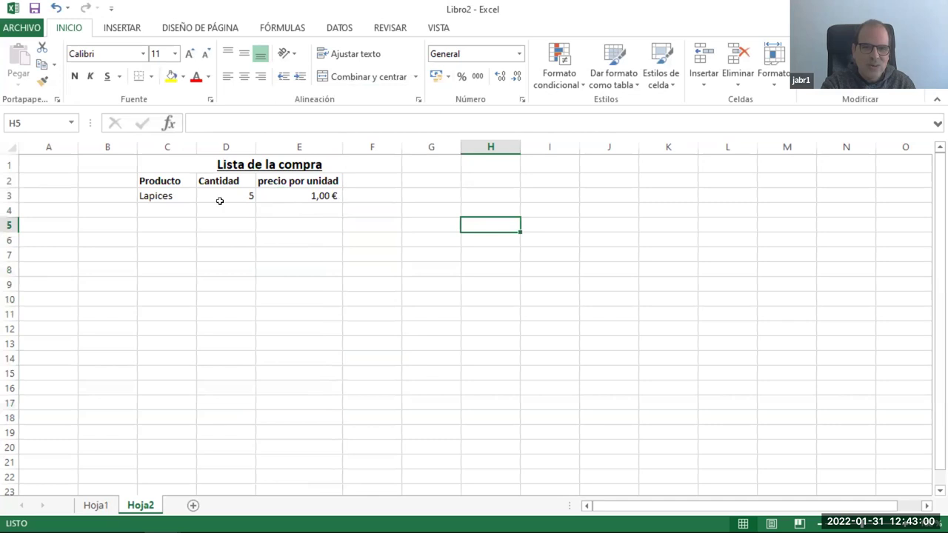
pyautogui.moveTo(220, 201); pyautogui.dragTo(229, 455)
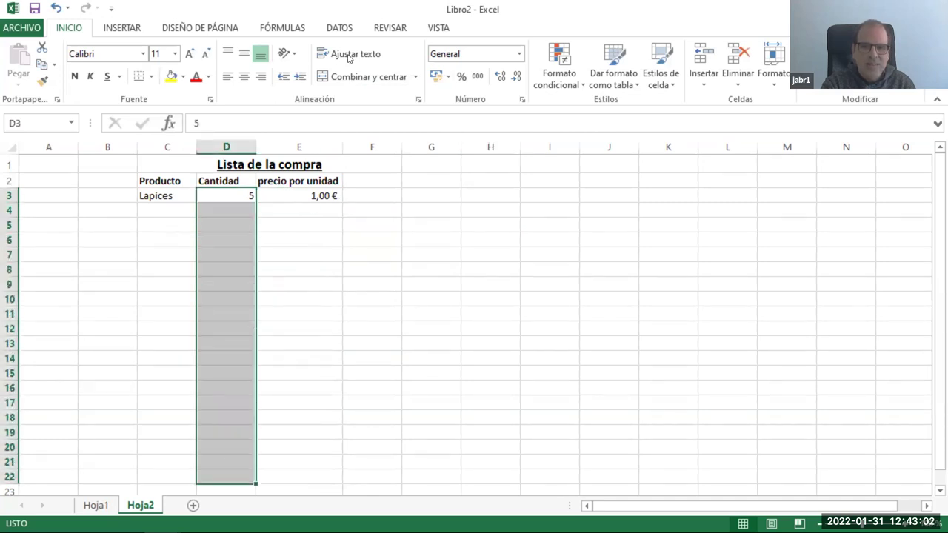
# Show quantities with two decimals and add 'gomas de borrar' in C4, autofitting column C.
pyautogui.click(519, 54)
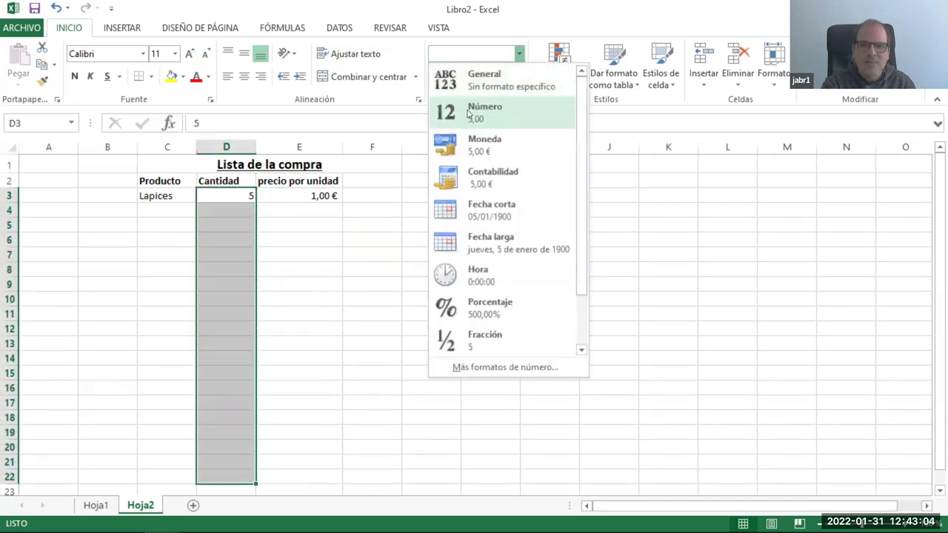
pyautogui.click(488, 111)
pyautogui.doubleClick(163, 211)
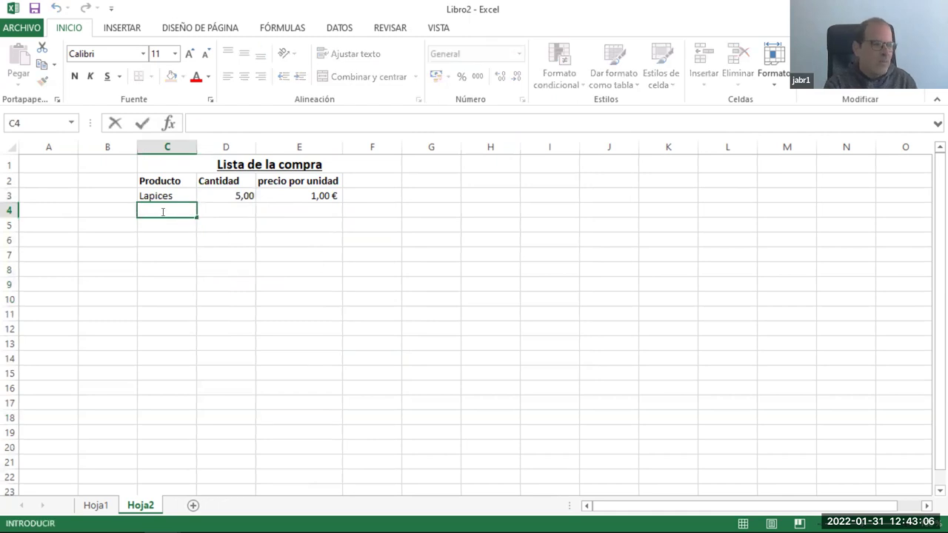
pyautogui.write('do')
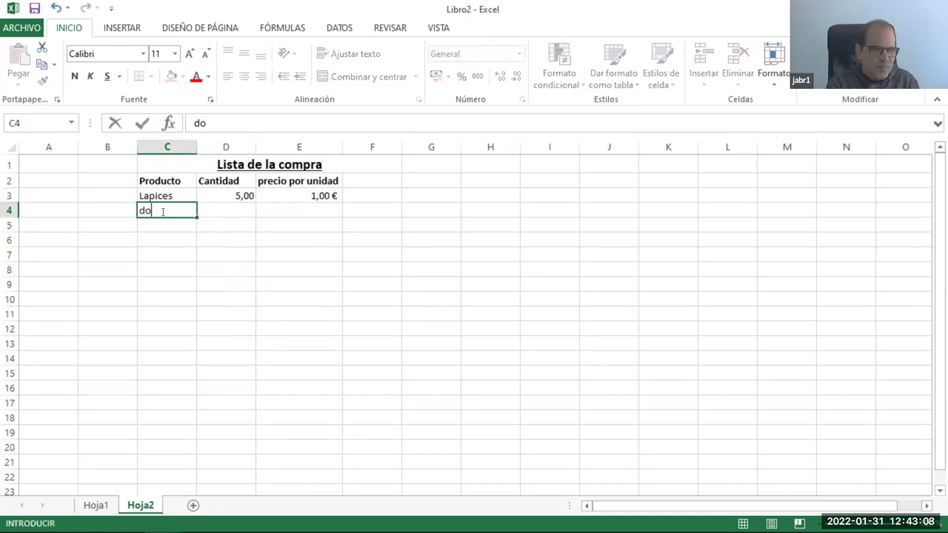
pyautogui.press('BackSpace')
pyautogui.press('BackSpace')
pyautogui.write('gomas de borrar')
pyautogui.doubleClick(200, 210)
pyautogui.click(270, 219)
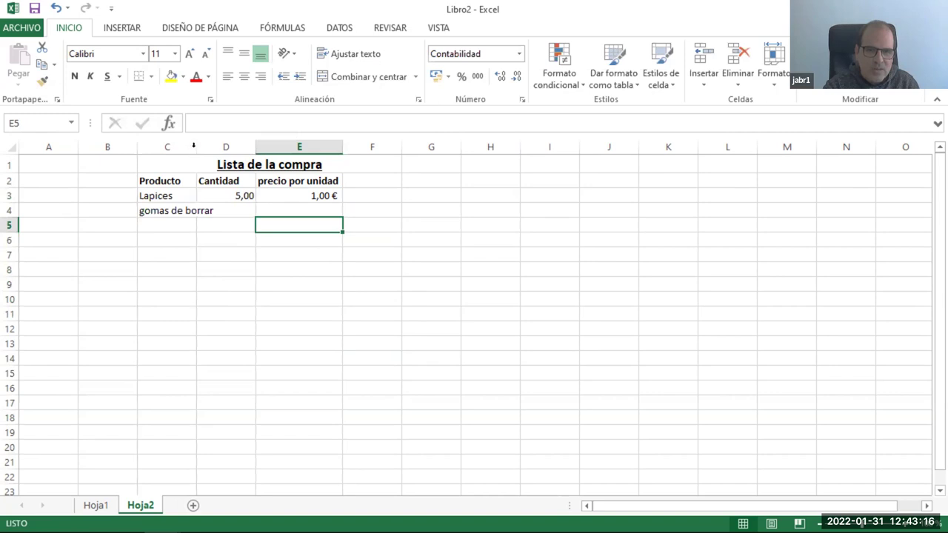
pyautogui.doubleClick(197, 146)
# Give gomas de borrar a quantity of 7 and unit price 2.
pyautogui.click(259, 219)
pyautogui.click(259, 211)
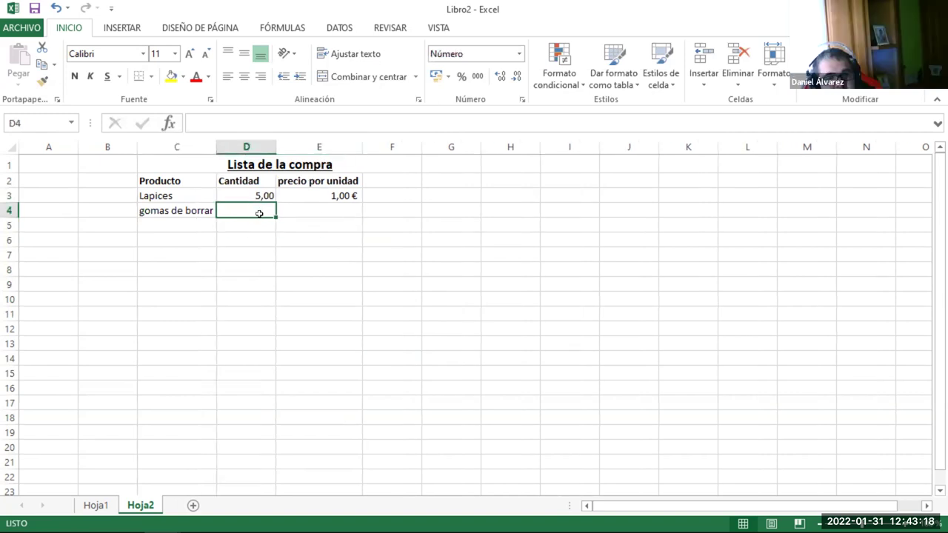
pyautogui.write('7')
pyautogui.click(301, 198)
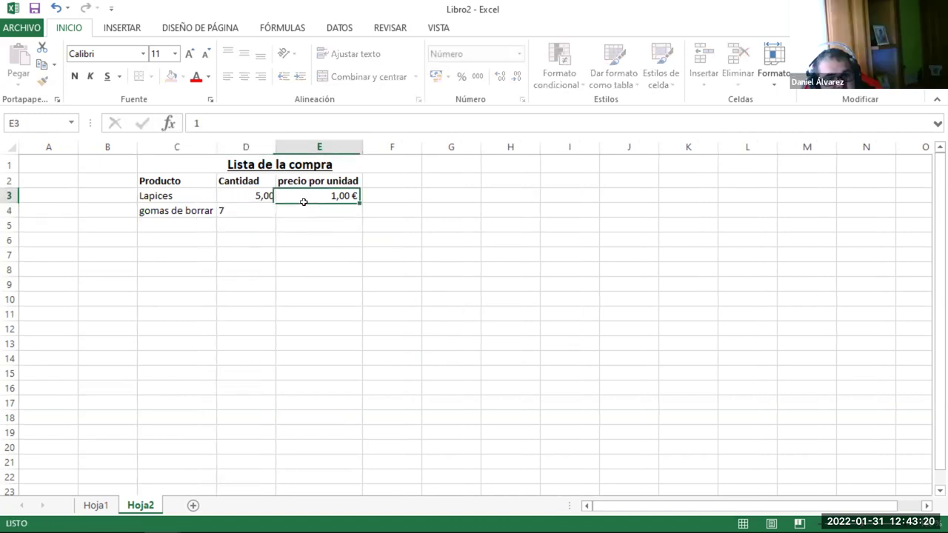
pyautogui.click(302, 215)
pyautogui.write('2,00 €')
pyautogui.click(401, 239)
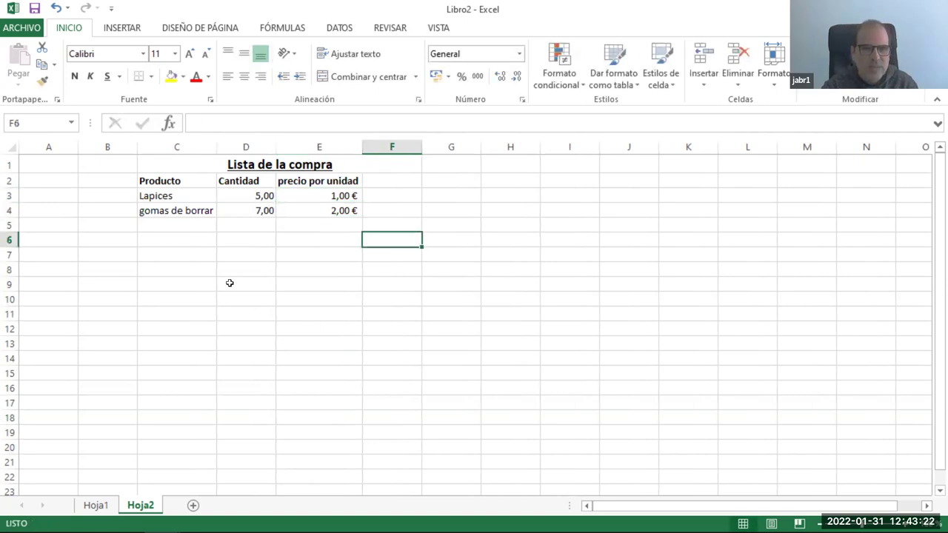
# Add Boligrafos with quantity 20 and unit price 10, then correct the price to 5.
pyautogui.click(159, 220)
pyautogui.write('Boligrafos')
pyautogui.click(234, 219)
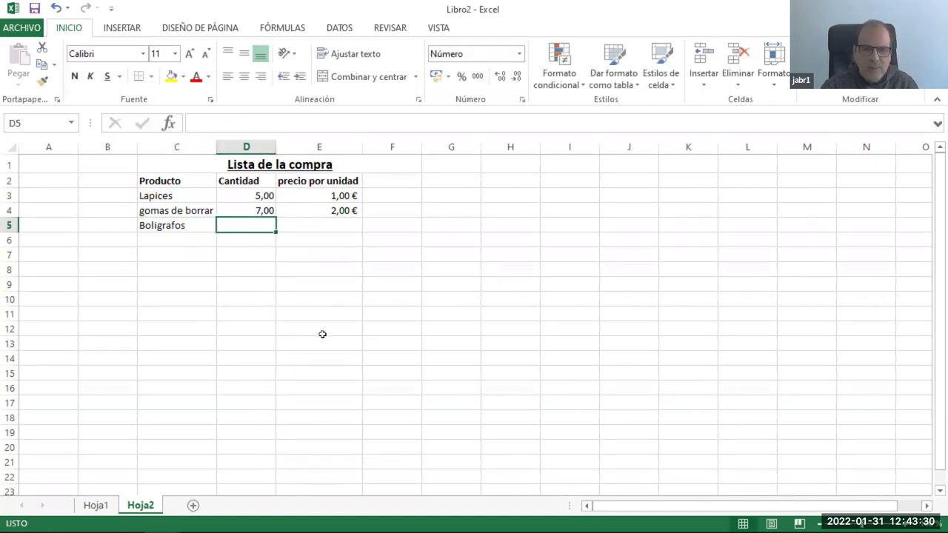
pyautogui.write('20')
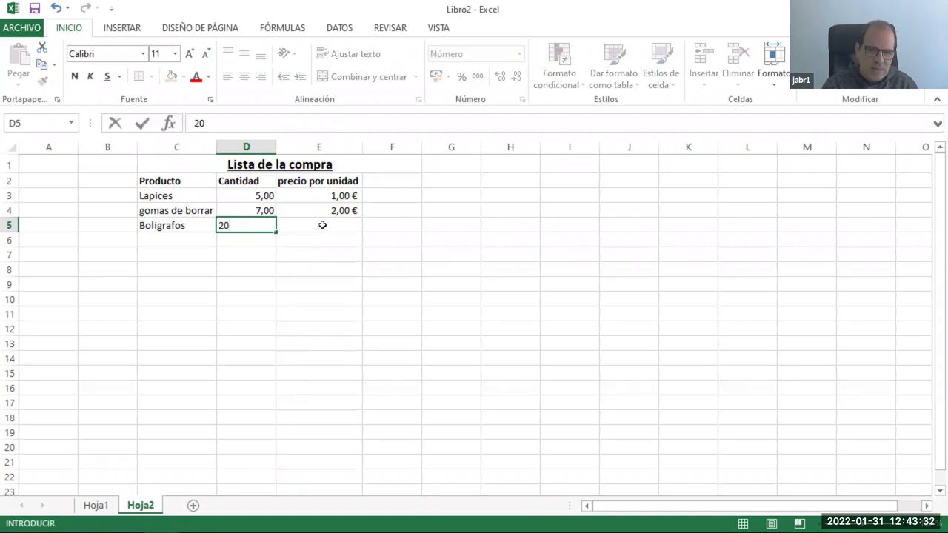
pyautogui.click(322, 226)
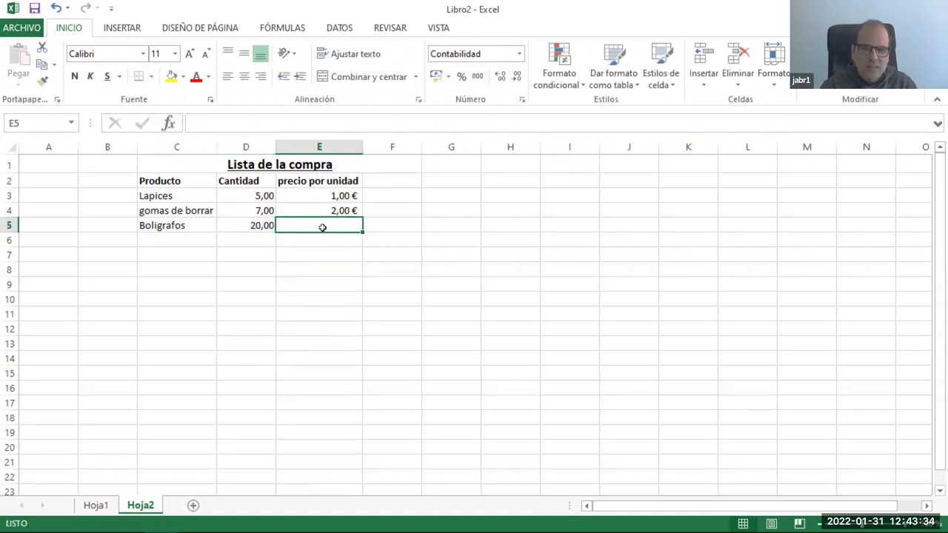
pyautogui.write('10')
pyautogui.press('Return')
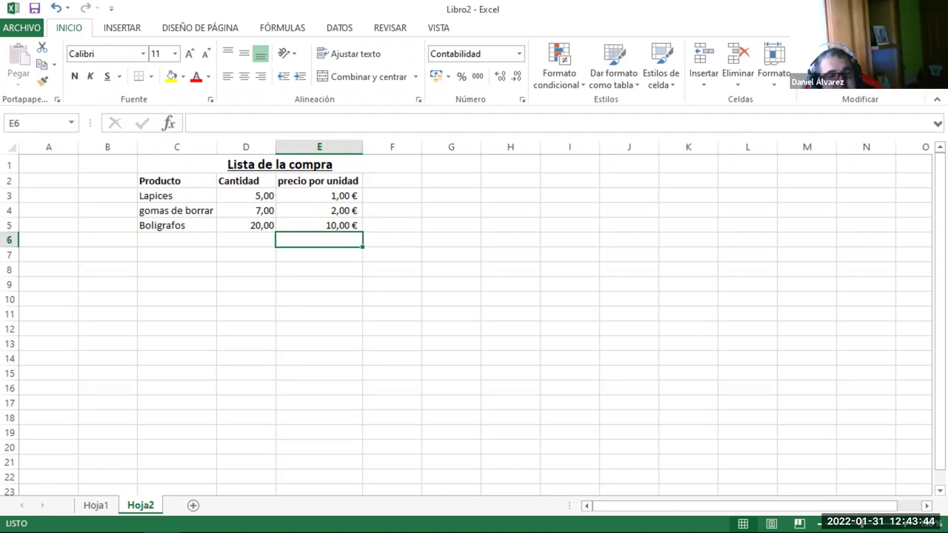
pyautogui.doubleClick(352, 226)
pyautogui.doubleClick(353, 226)
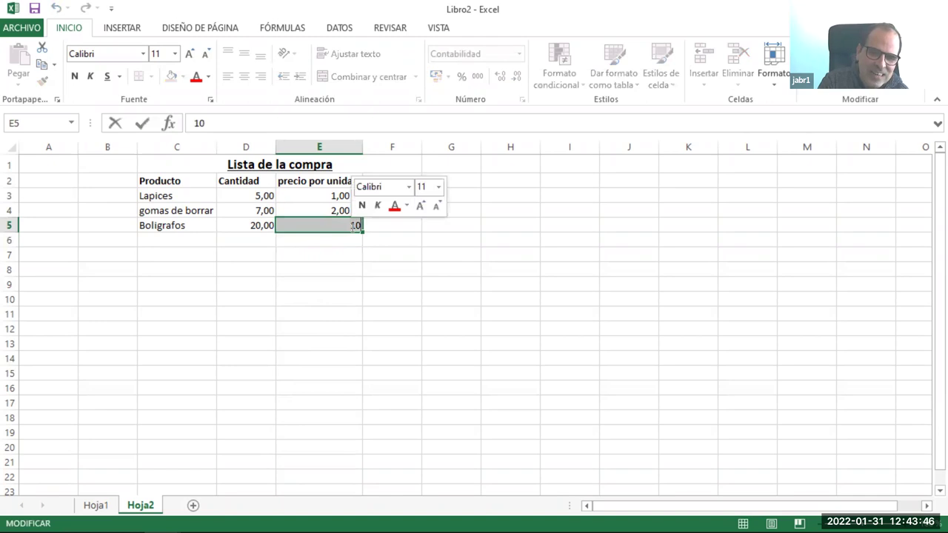
pyautogui.write('5')
pyautogui.press('Return')
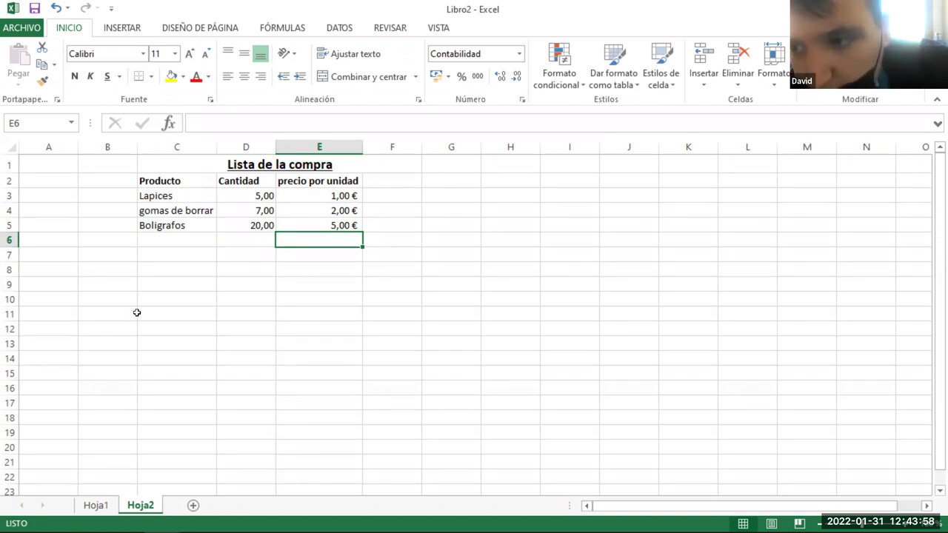
# Add Rotuladores with quantity 10 and unit price 1.
pyautogui.click(155, 233)
pyautogui.write('Rotuladore')
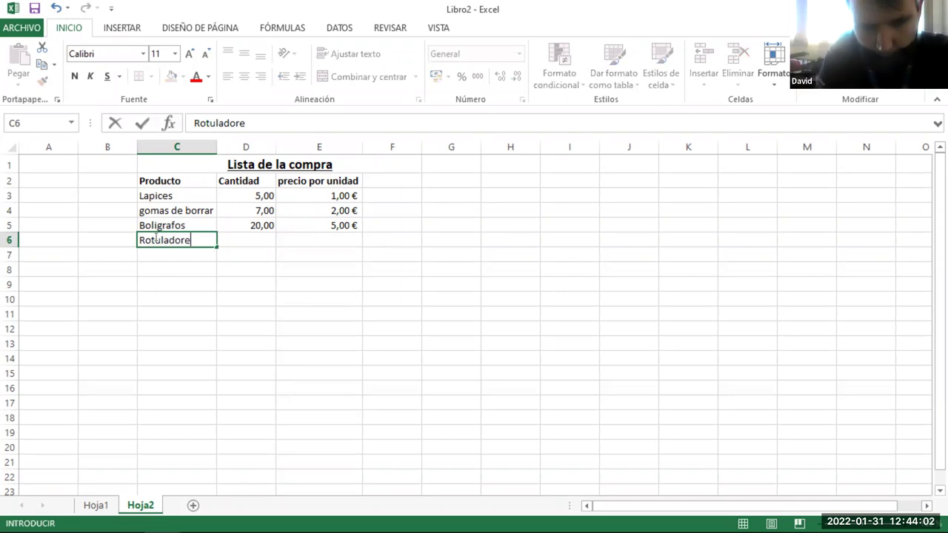
pyautogui.write('s')
pyautogui.press('Tab')
pyautogui.write('10')
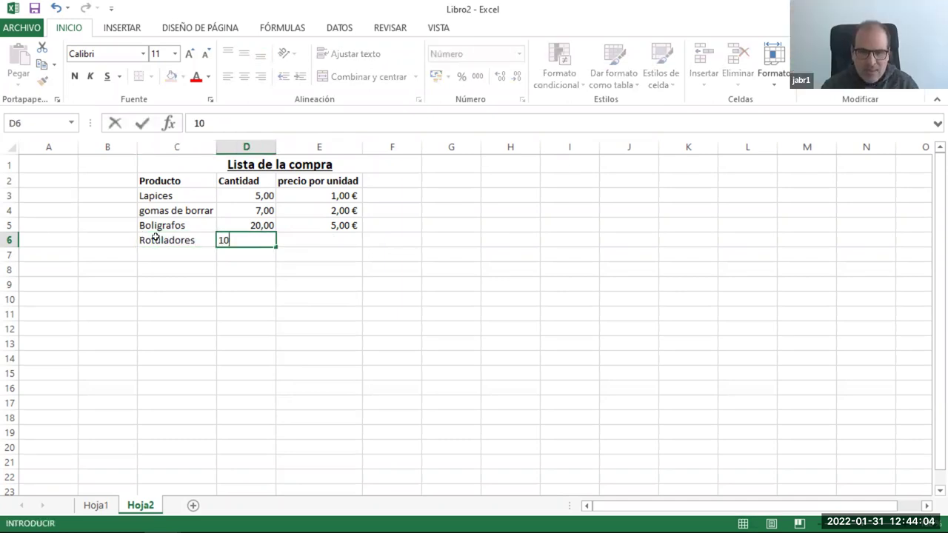
pyautogui.press('Tab')
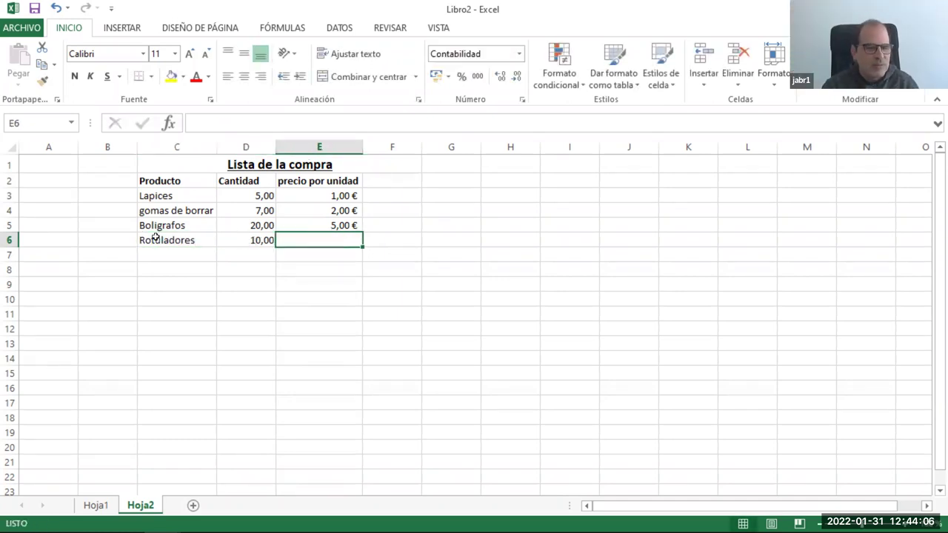
pyautogui.write('1')
pyautogui.press('Return')
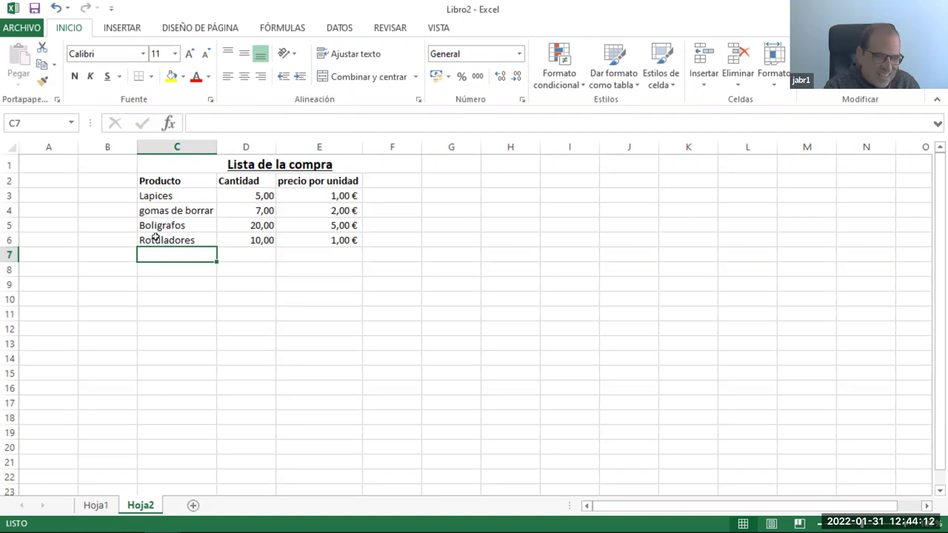
# Add Cutter with quantity 1 and unit price 10.
pyautogui.write('CUr')
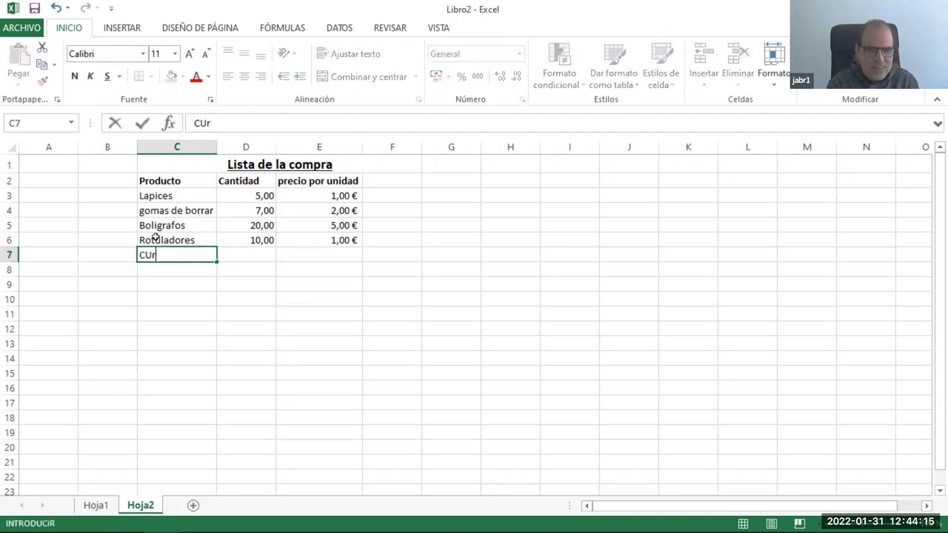
pyautogui.press('BackSpace')
pyautogui.press('BackSpace')
pyautogui.write('utter')
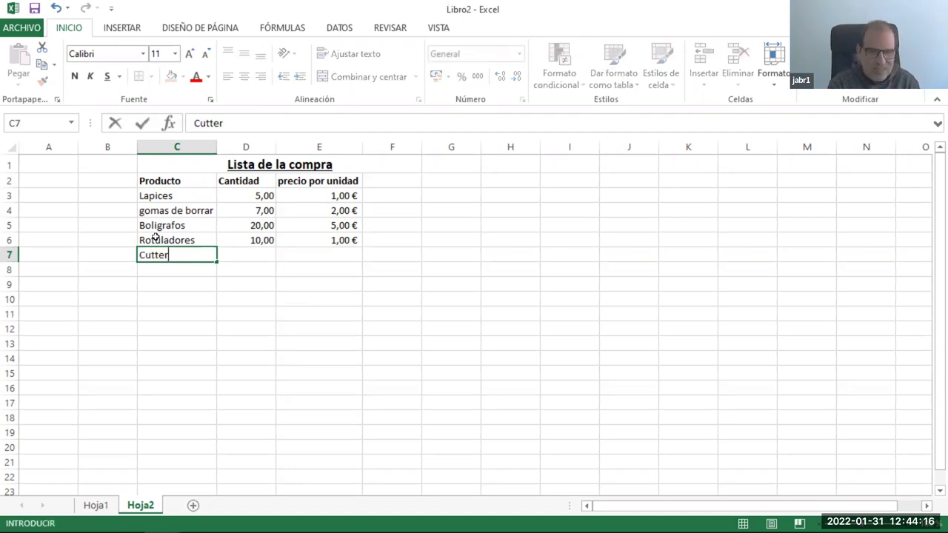
pyautogui.press('Tab')
pyautogui.write('1')
pyautogui.press('Tab')
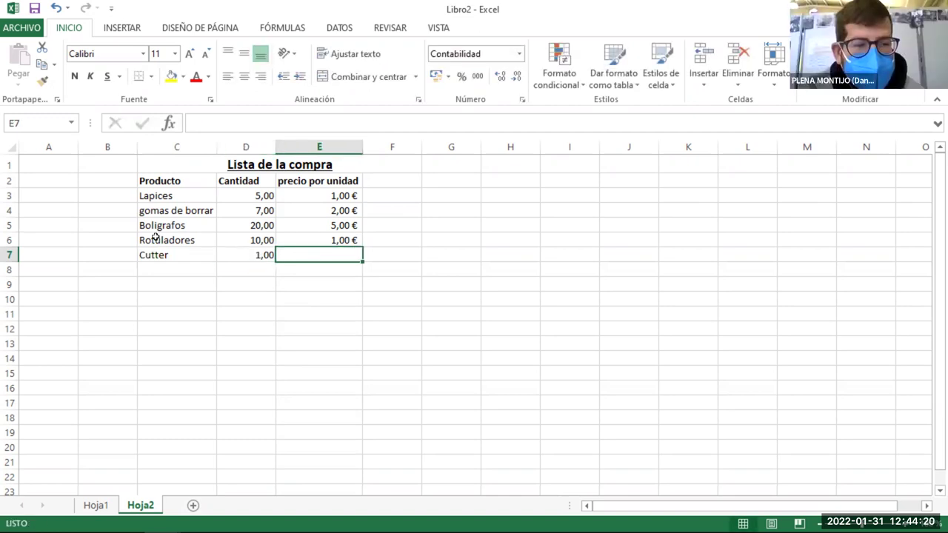
pyautogui.write('10')
pyautogui.press('Return')
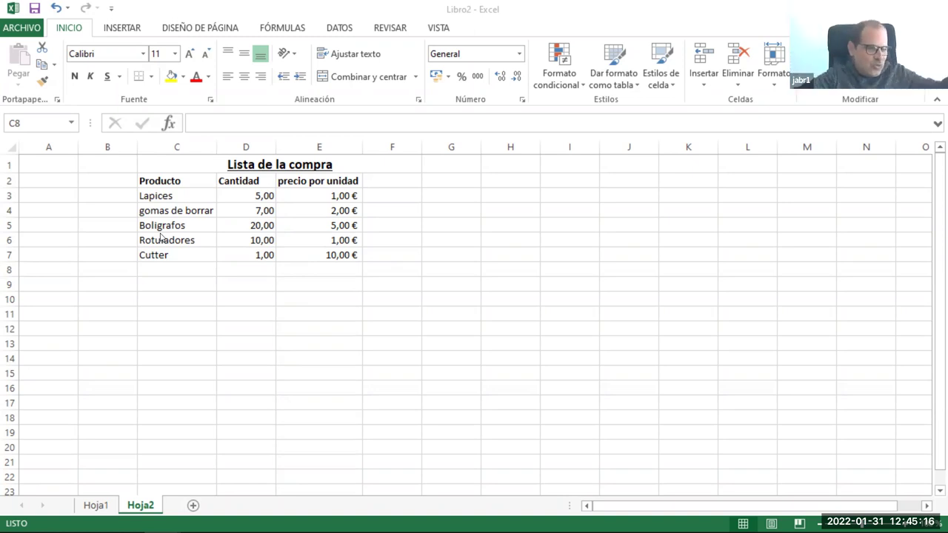
pyautogui.click(395, 181)
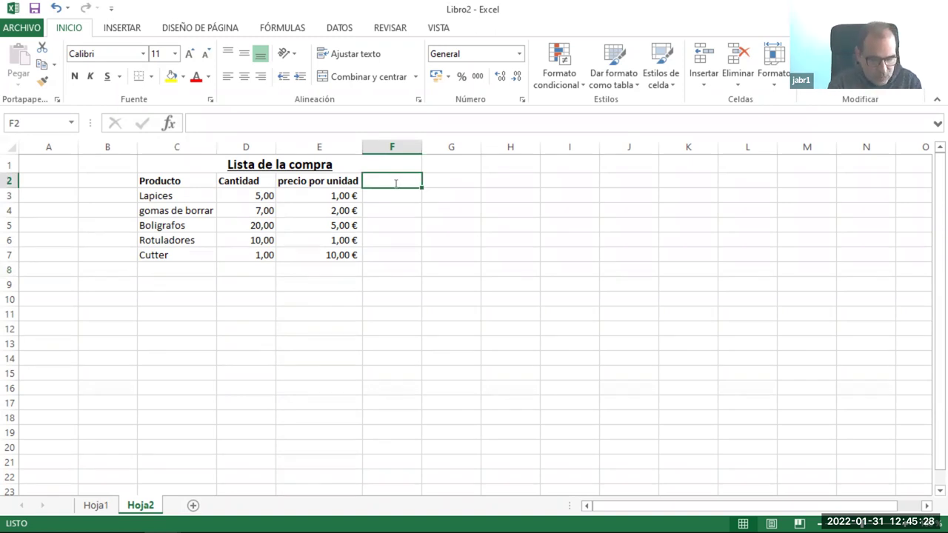
# Enter 'Total' in F2, bold and centred.
pyautogui.write('Total')
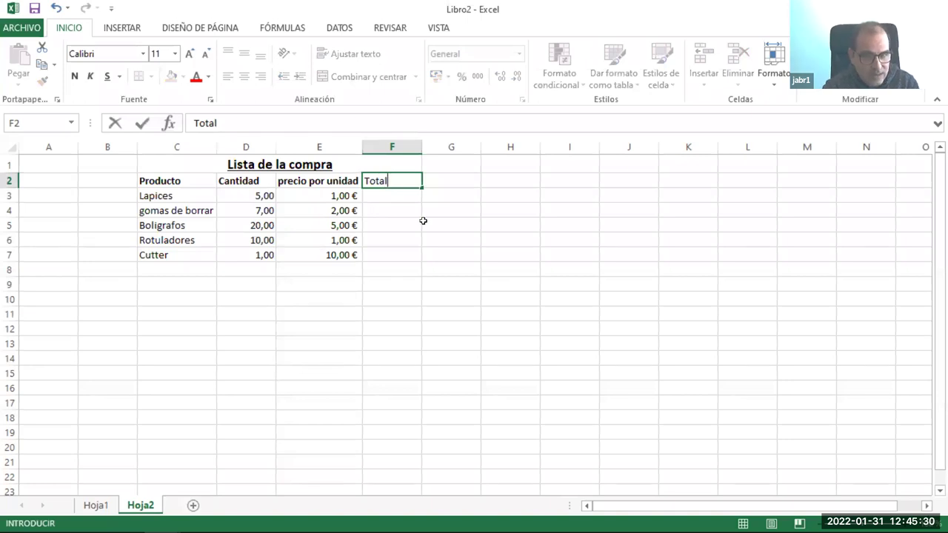
pyautogui.click(423, 221)
pyautogui.click(385, 180)
pyautogui.click(74, 76)
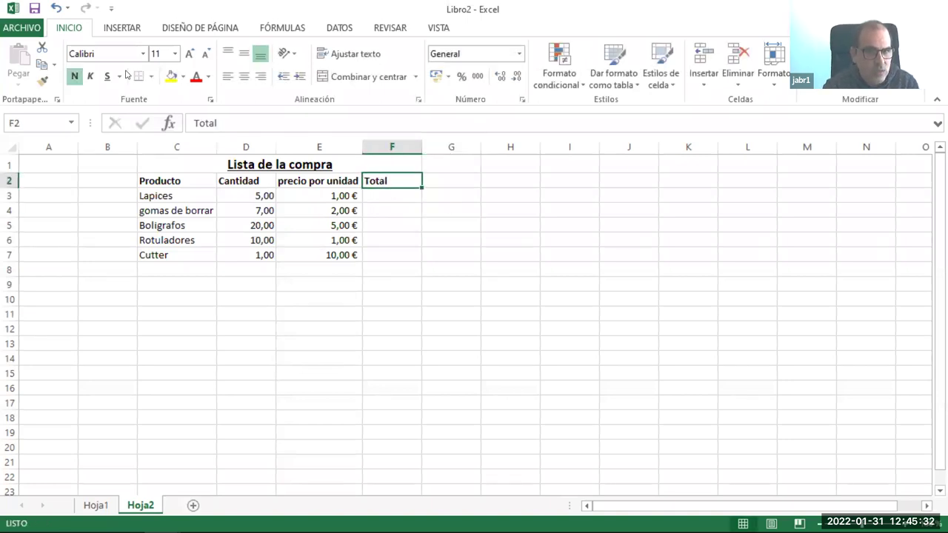
pyautogui.click(244, 76)
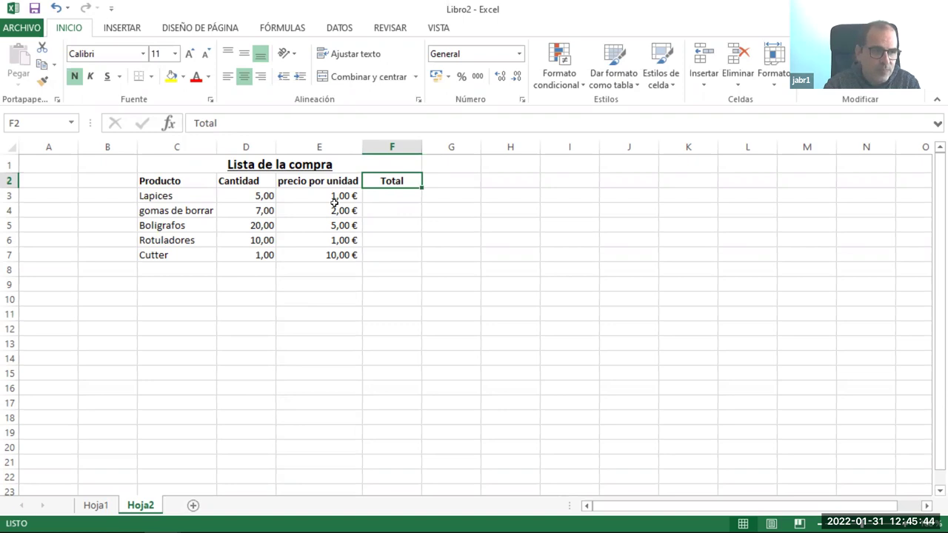
# Check the Lapices price and quantity, then select F3 for its total.
pyautogui.click(328, 195)
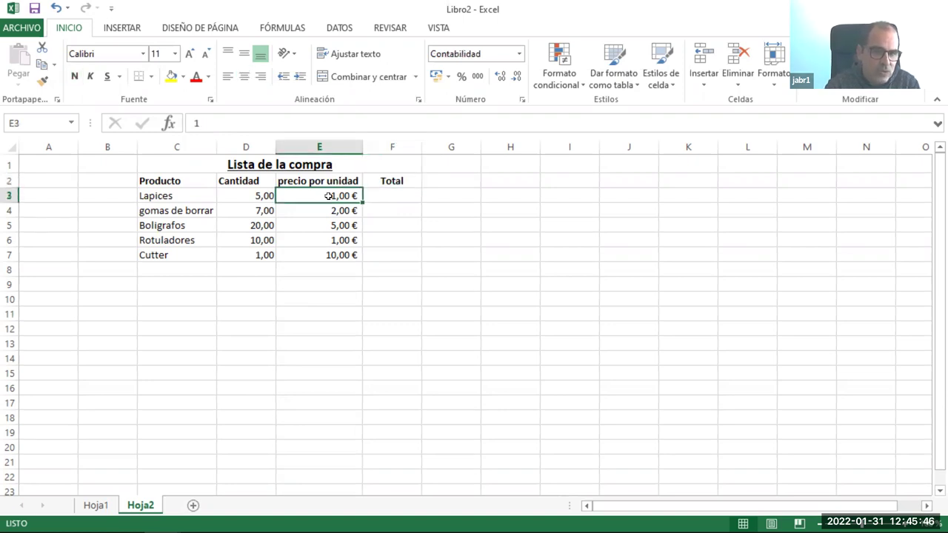
pyautogui.click(260, 194)
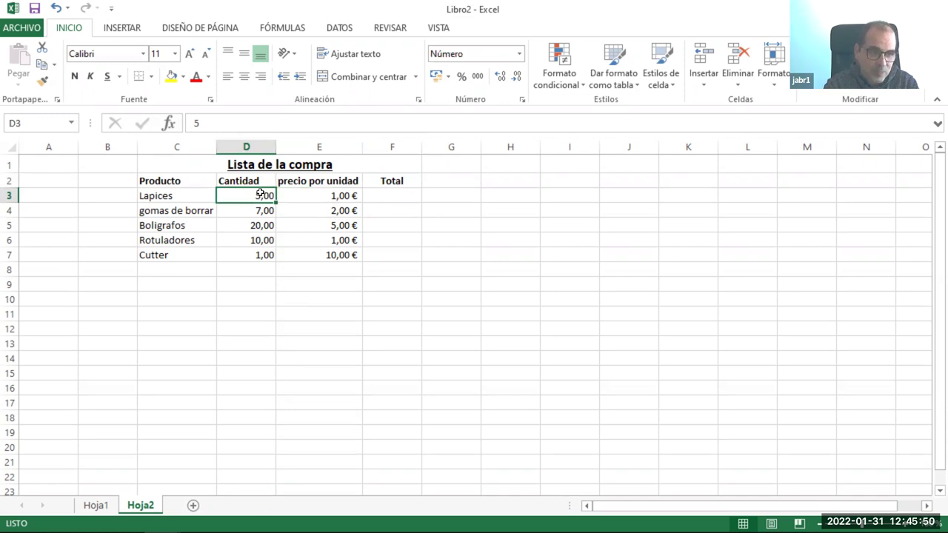
pyautogui.click(372, 196)
pyautogui.click(276, 122)
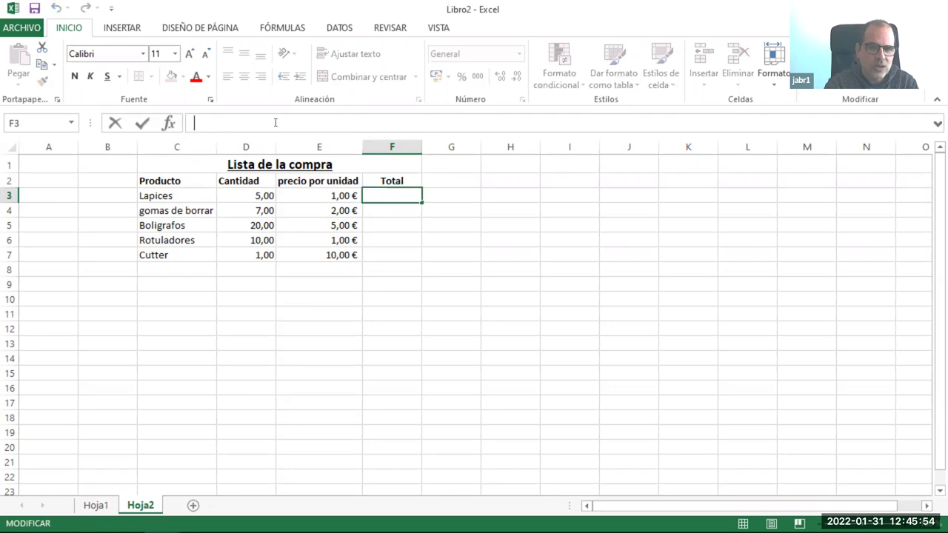
# Enter =E3*D3 in F3 so Lapices totals 5,00 €.
pyautogui.write('=')
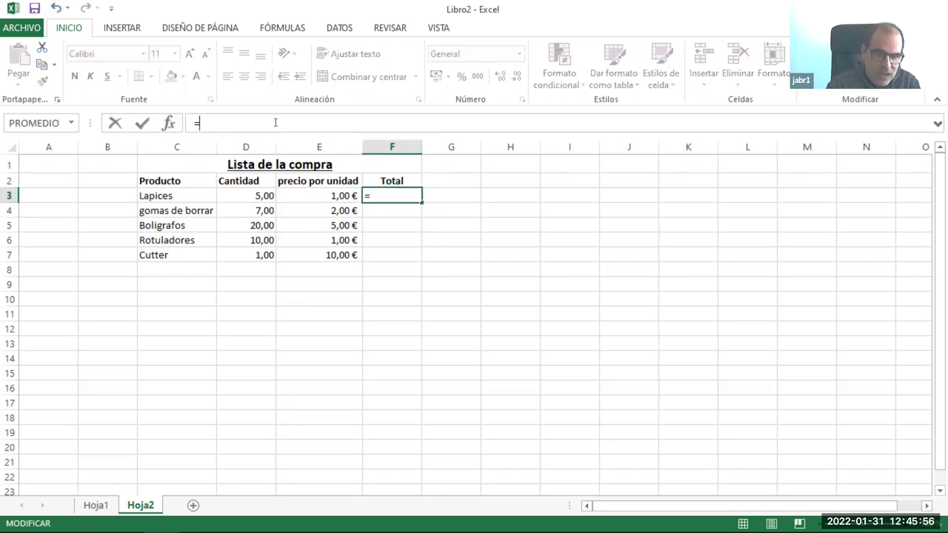
pyautogui.click(312, 198)
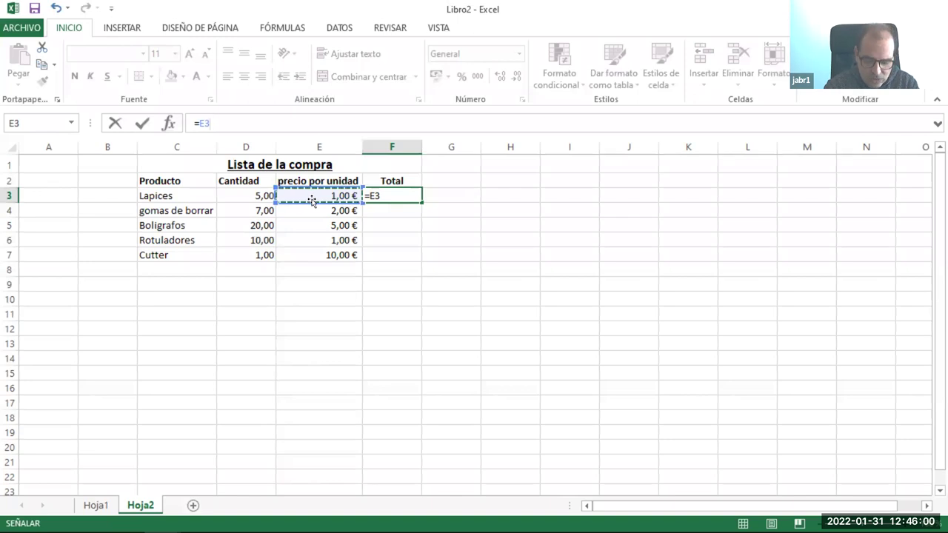
pyautogui.write('*')
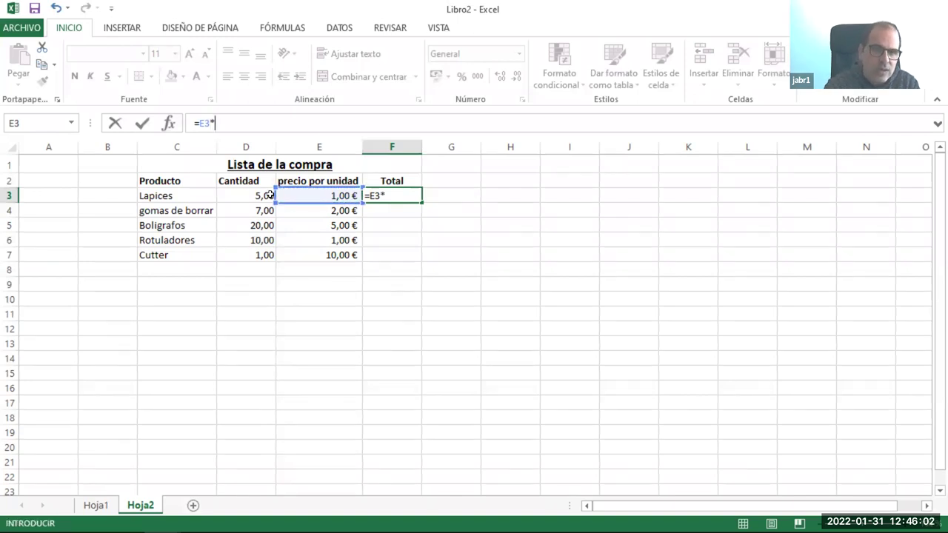
pyautogui.click(268, 195)
pyautogui.click(142, 124)
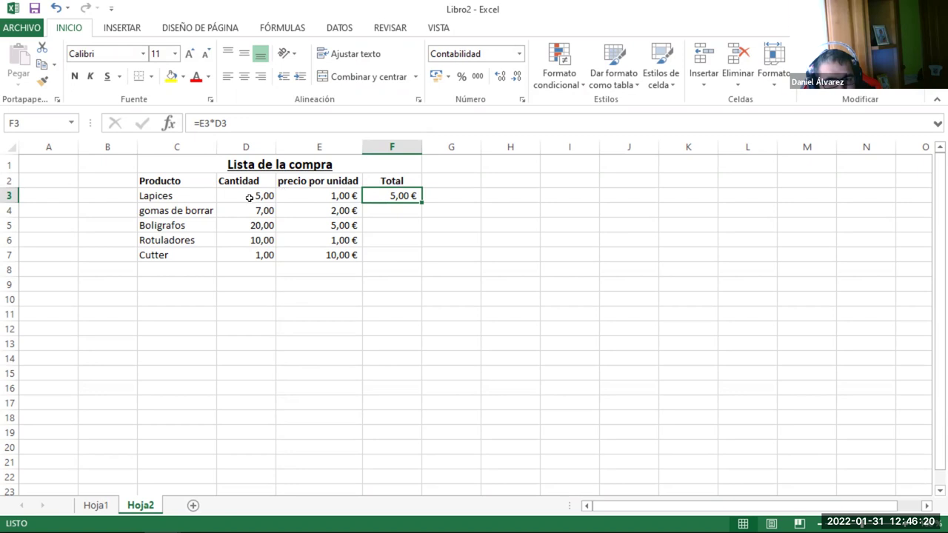
# Remove both decimal places from quantities D3:D8 and centre them.
pyautogui.moveTo(250, 197); pyautogui.dragTo(248, 270)
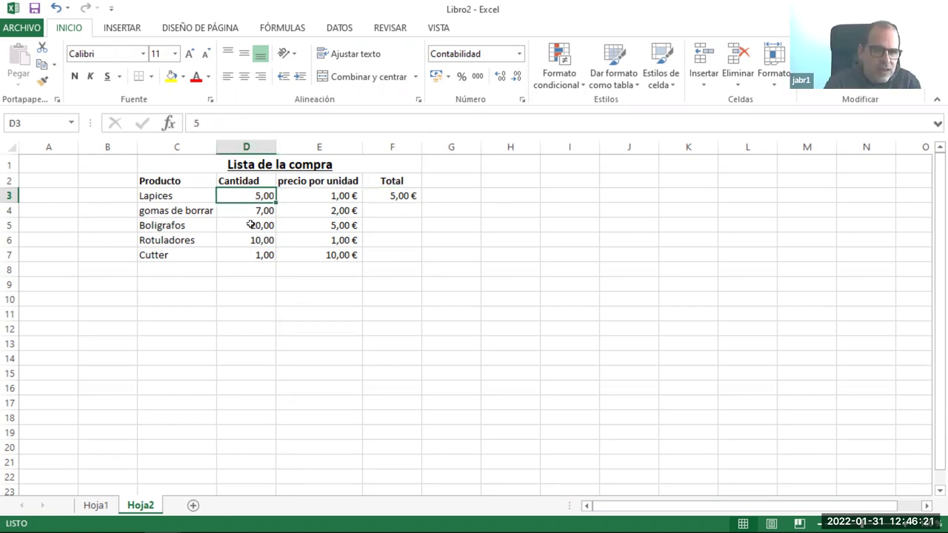
pyautogui.click(516, 76)
pyautogui.click(516, 76)
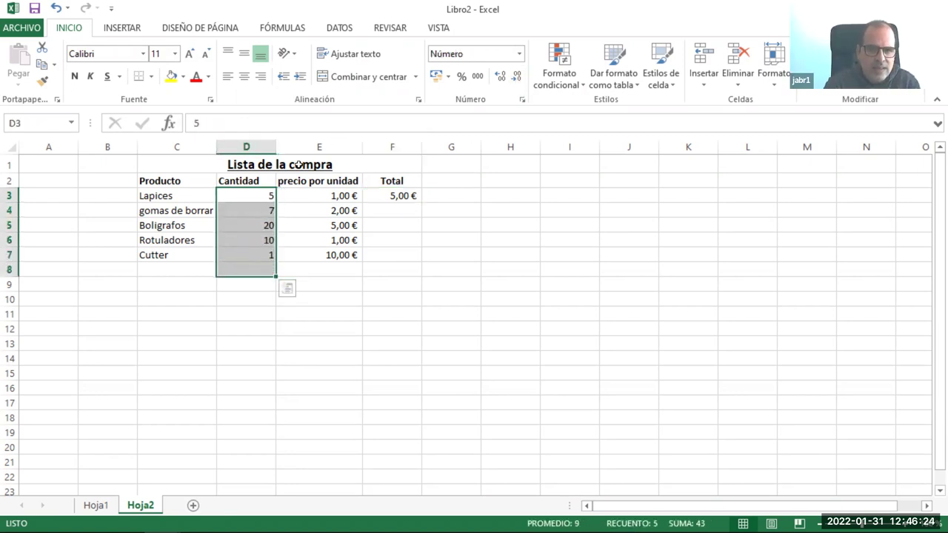
pyautogui.click(244, 76)
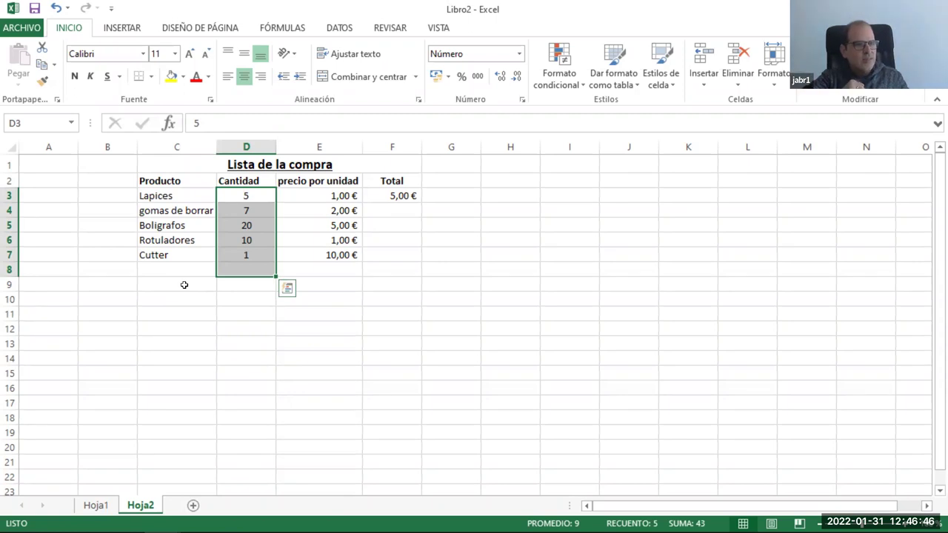
pyautogui.click(229, 196)
pyautogui.click(337, 199)
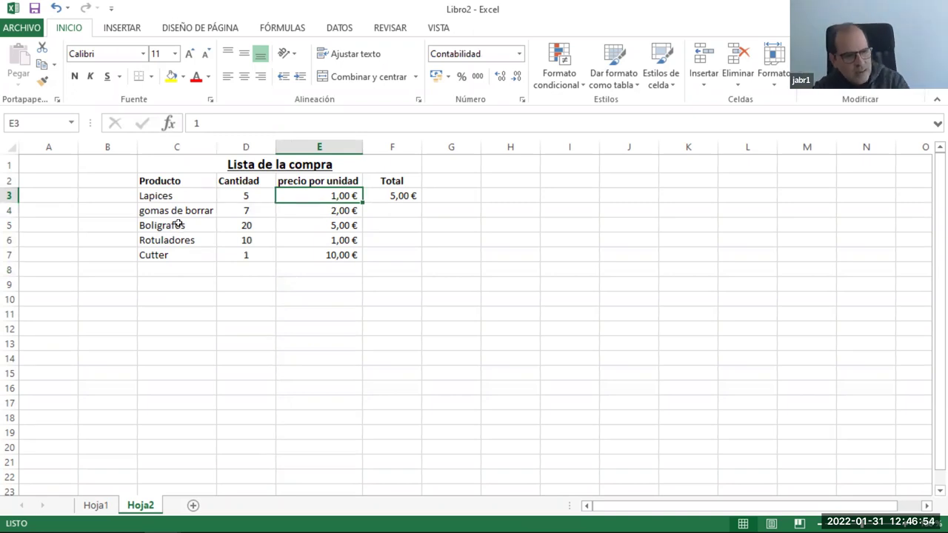
pyautogui.click(252, 213)
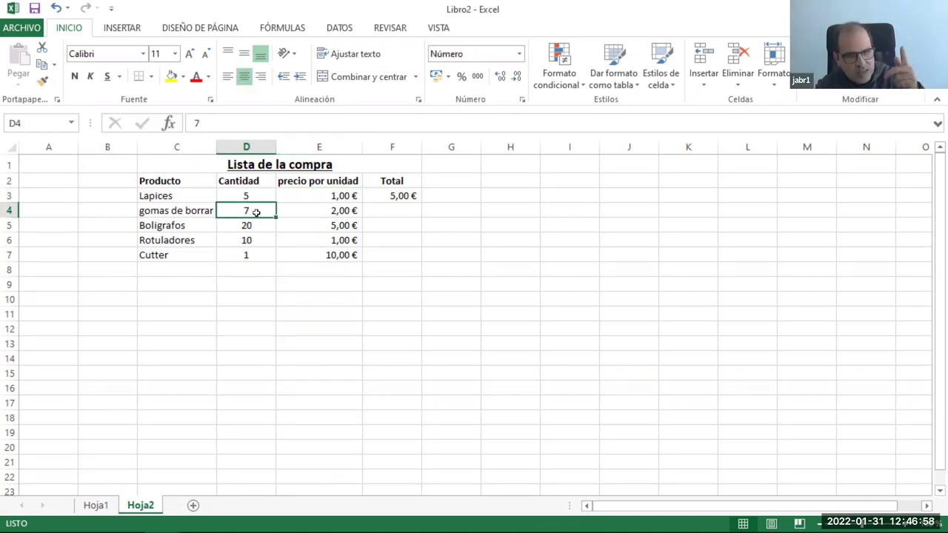
pyautogui.click(328, 210)
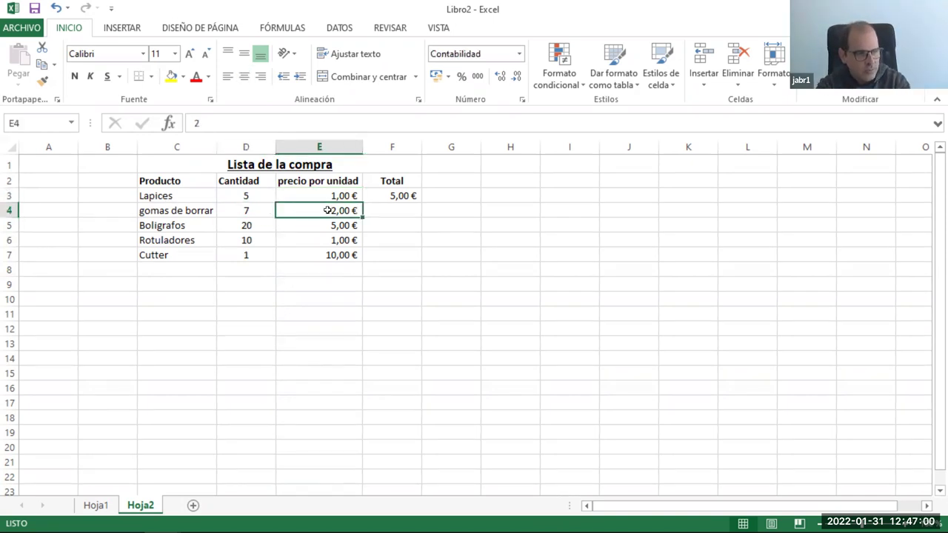
pyautogui.click(163, 226)
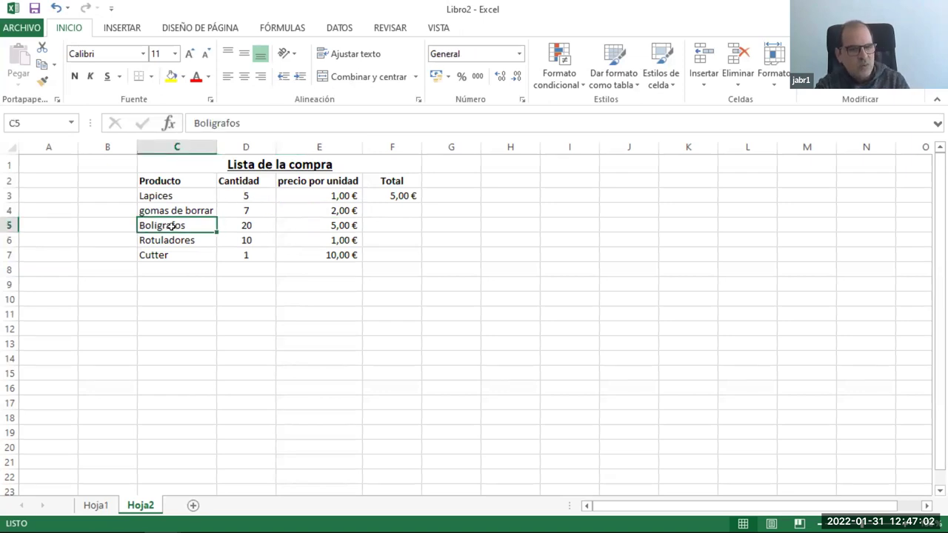
pyautogui.click(252, 228)
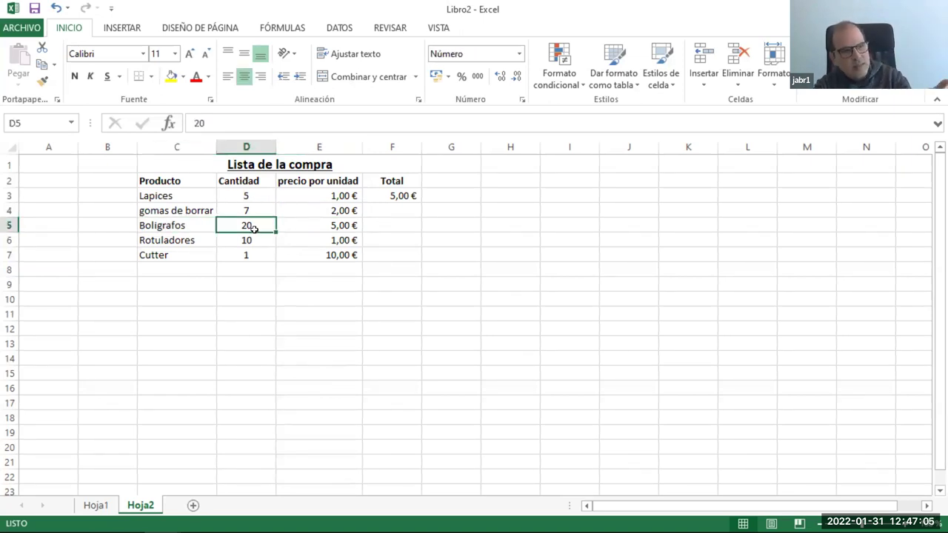
pyautogui.click(328, 225)
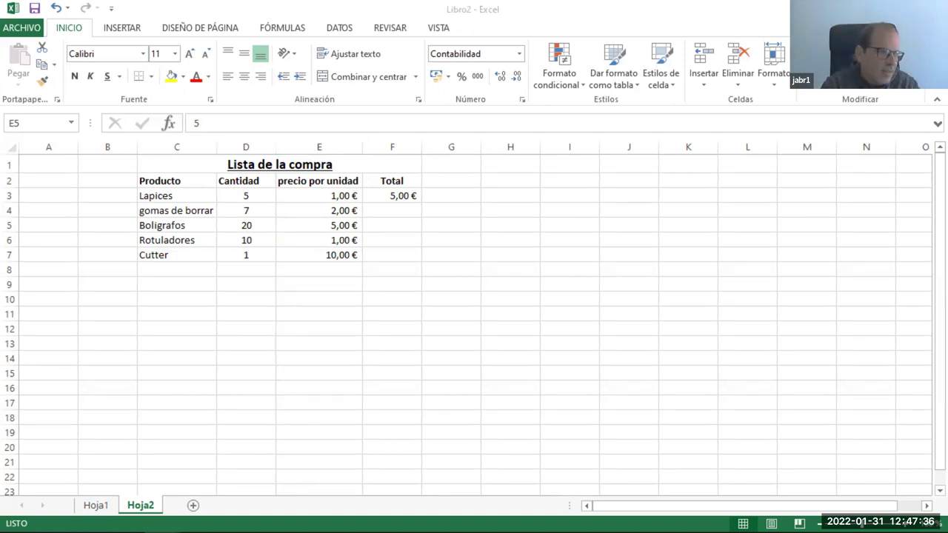
pyautogui.press('F2')
pyautogui.click(381, 193)
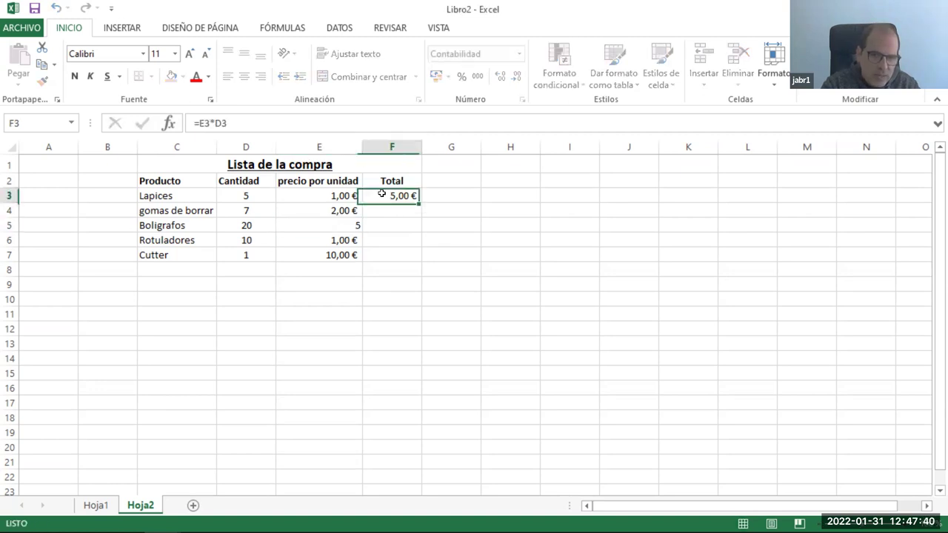
pyautogui.click(335, 196)
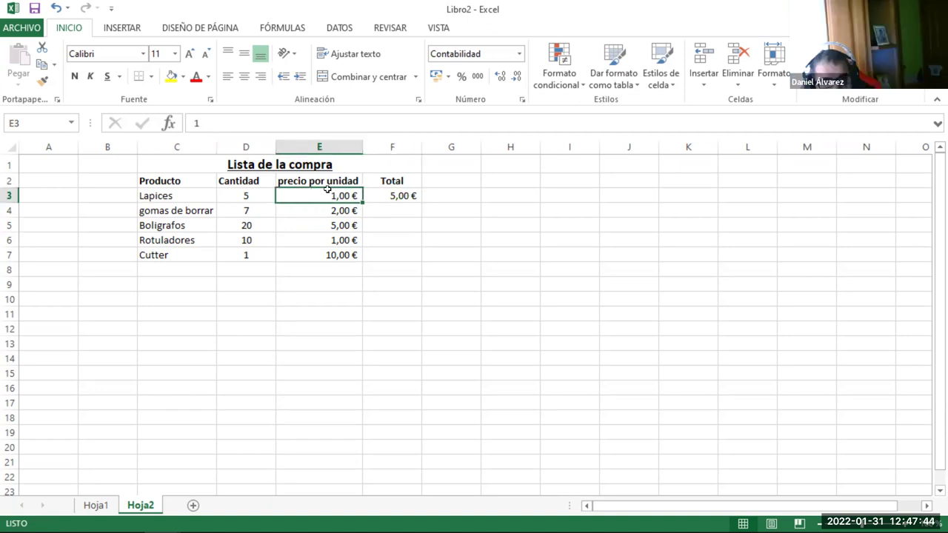
pyautogui.click(243, 193)
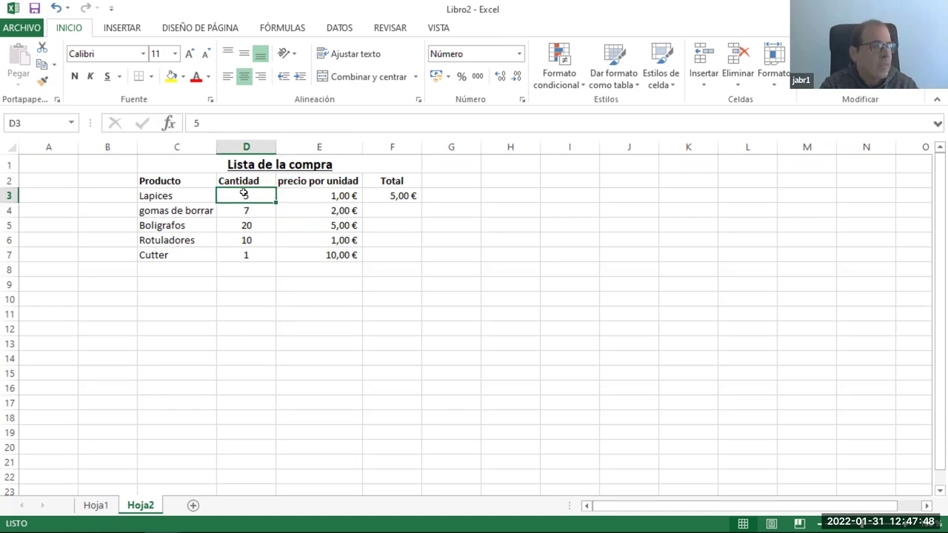
pyautogui.click(398, 196)
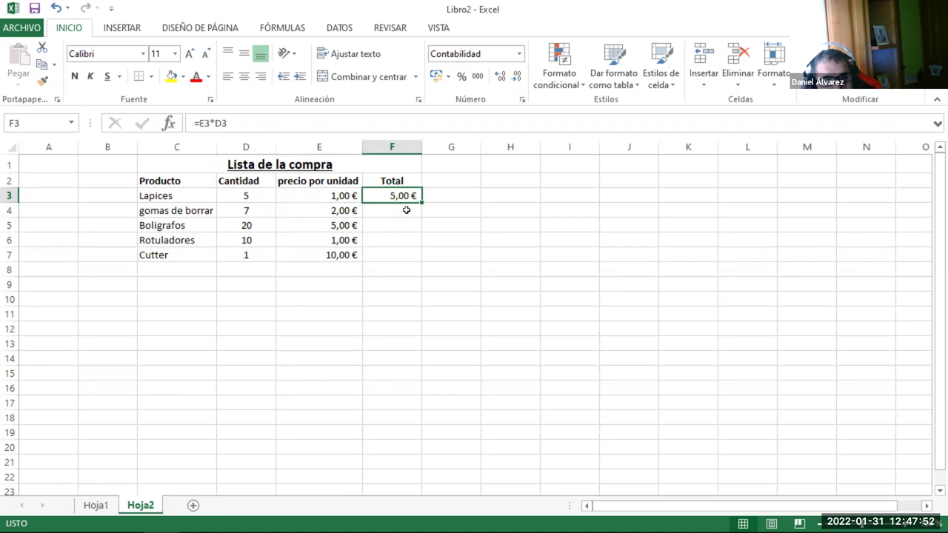
pyautogui.click(407, 210)
# Enter the formula =E4*D4 in F4 to total the unit price times the quantity.
pyautogui.click(221, 123)
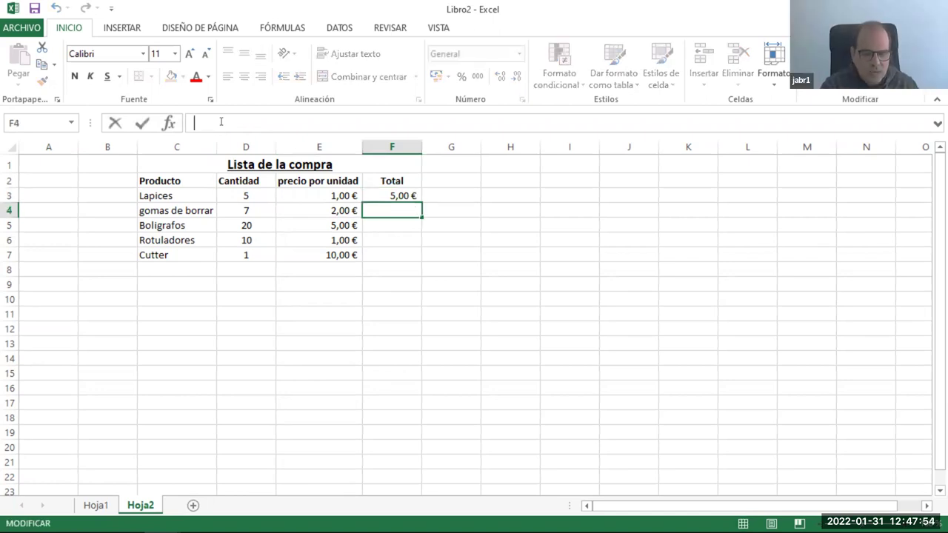
pyautogui.write('=')
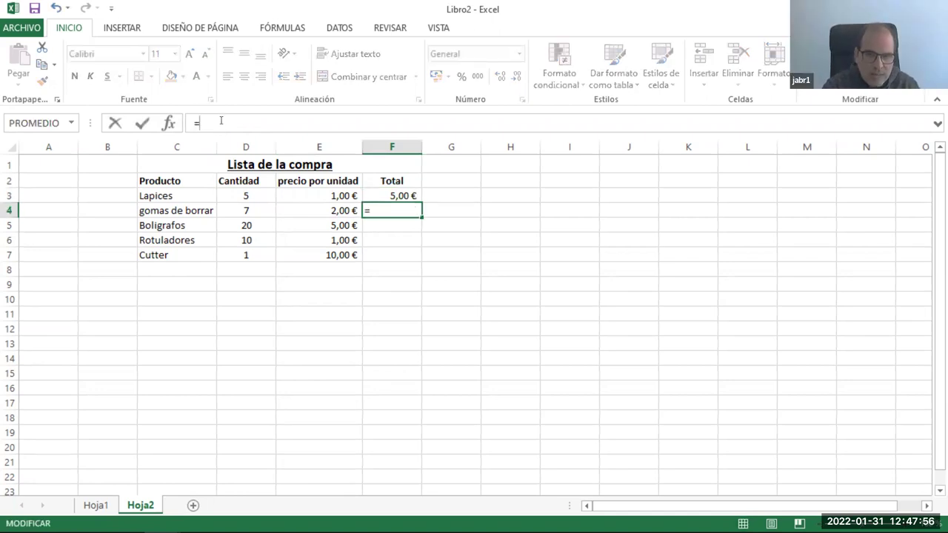
pyautogui.click(333, 211)
pyautogui.write('*')
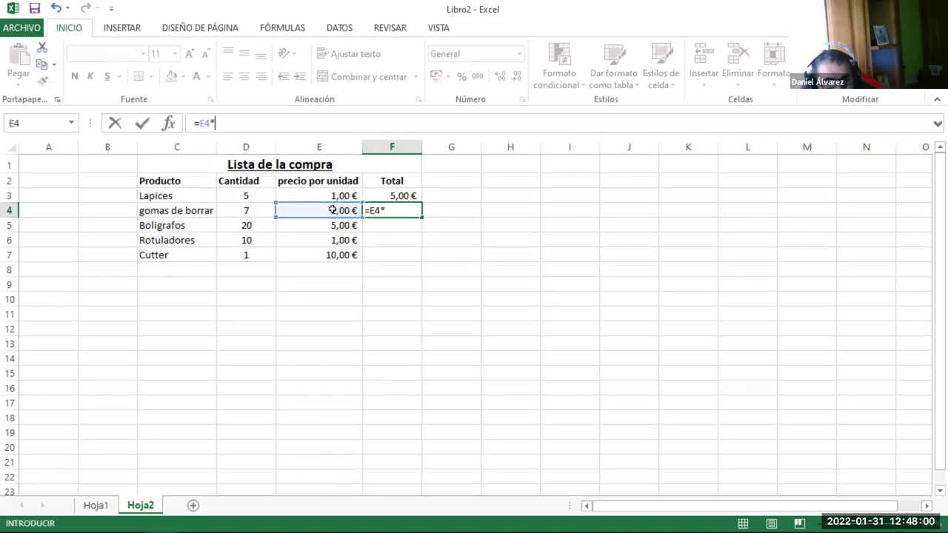
pyautogui.click(265, 211)
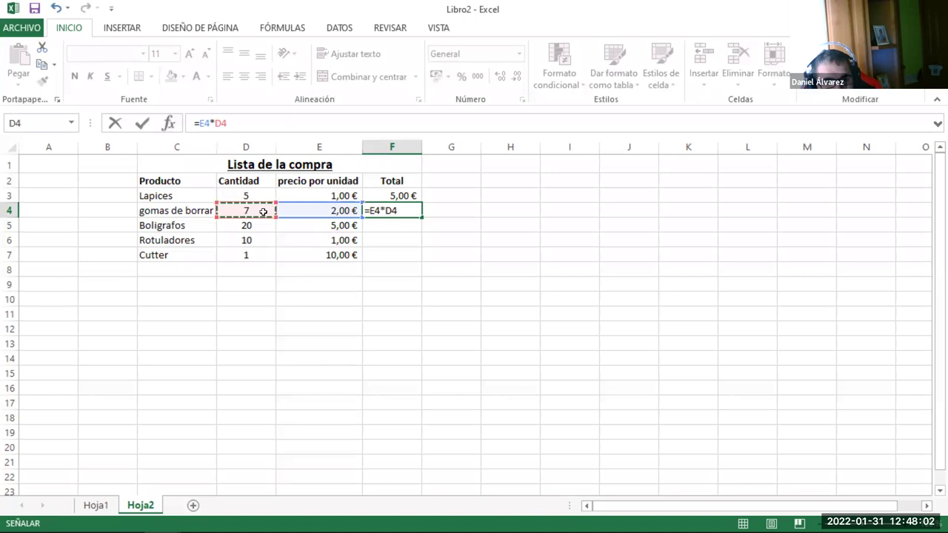
pyautogui.click(144, 126)
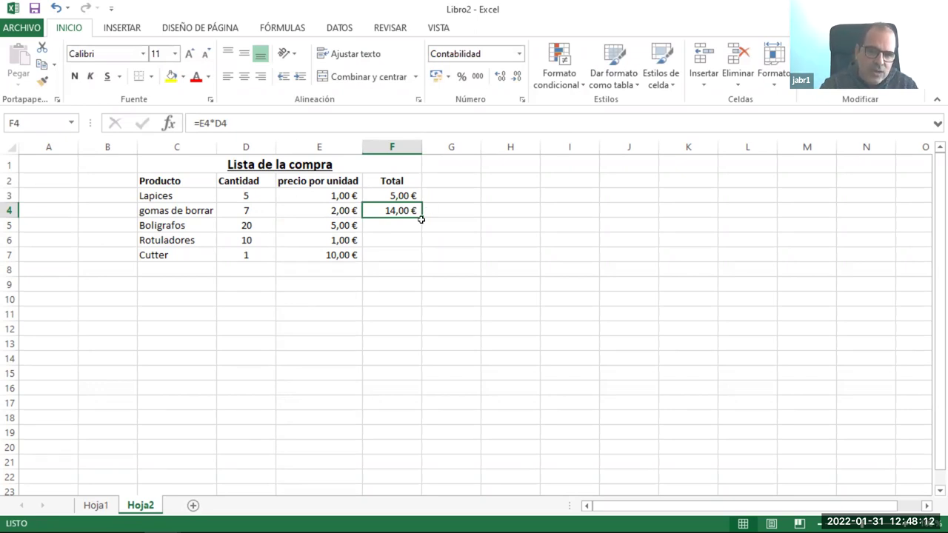
# Fill the Total formula down to F8, then clear the extra - € result in F8.
pyautogui.moveTo(422, 217); pyautogui.dragTo(416, 273)
pyautogui.click(400, 333)
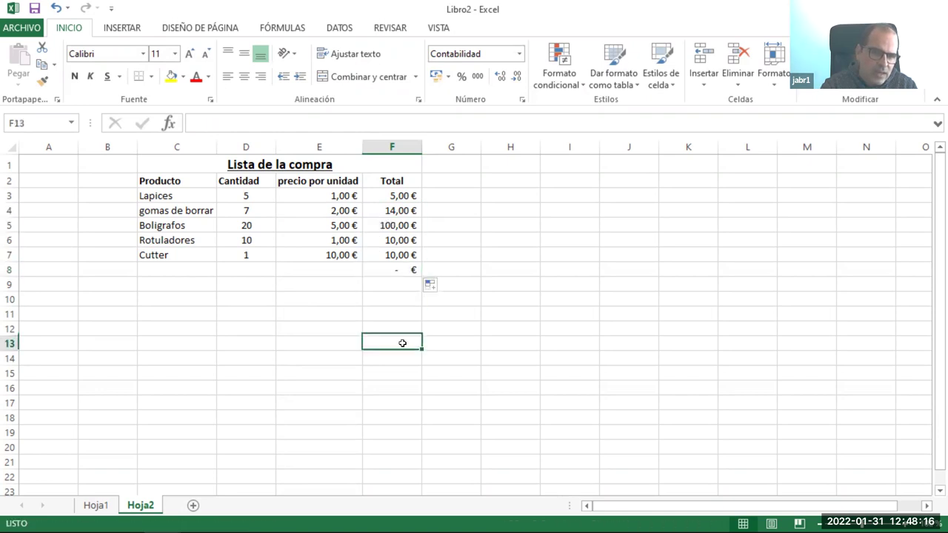
pyautogui.click(400, 212)
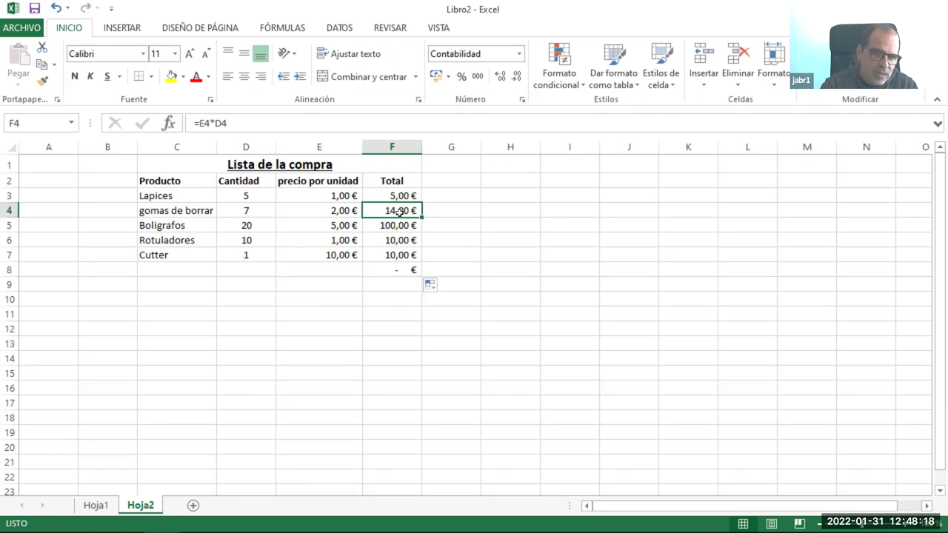
pyautogui.click(398, 223)
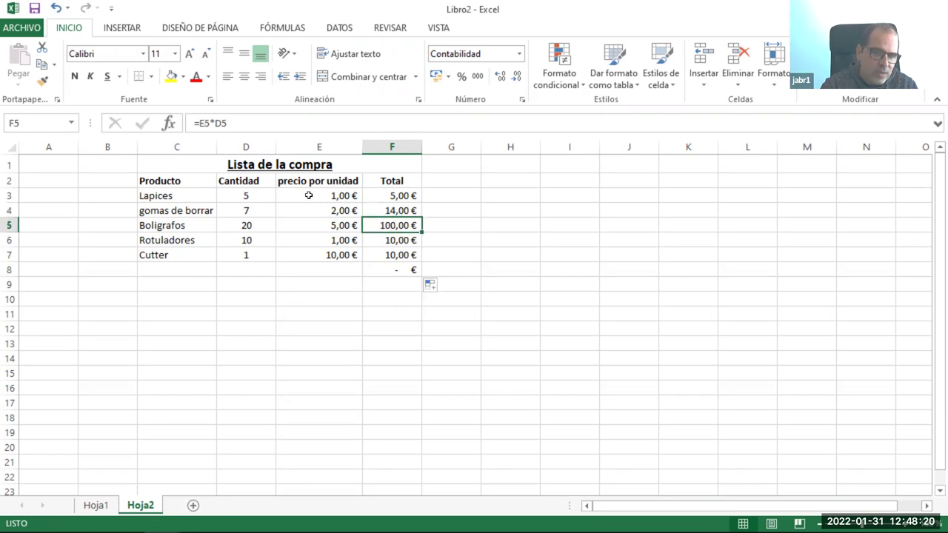
pyautogui.click(382, 266)
pyautogui.press('Delete')
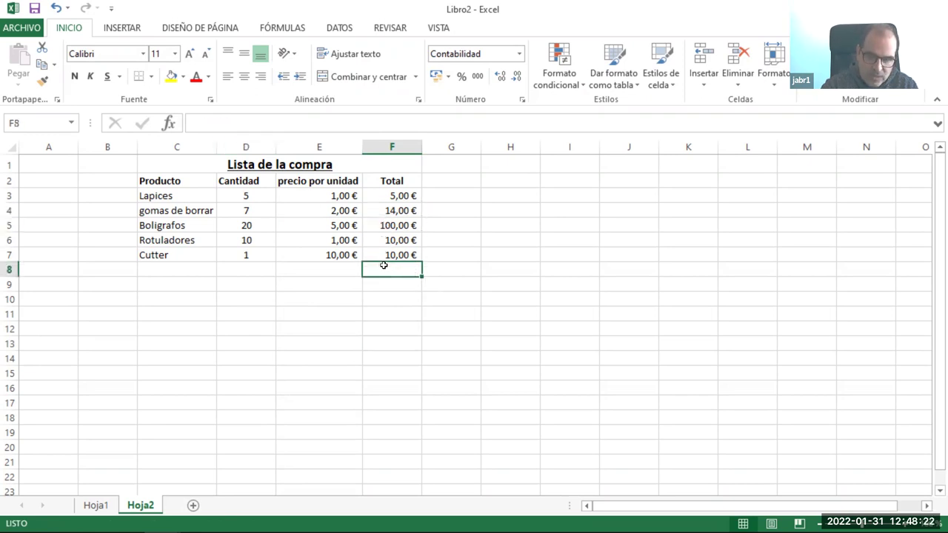
pyautogui.click(495, 262)
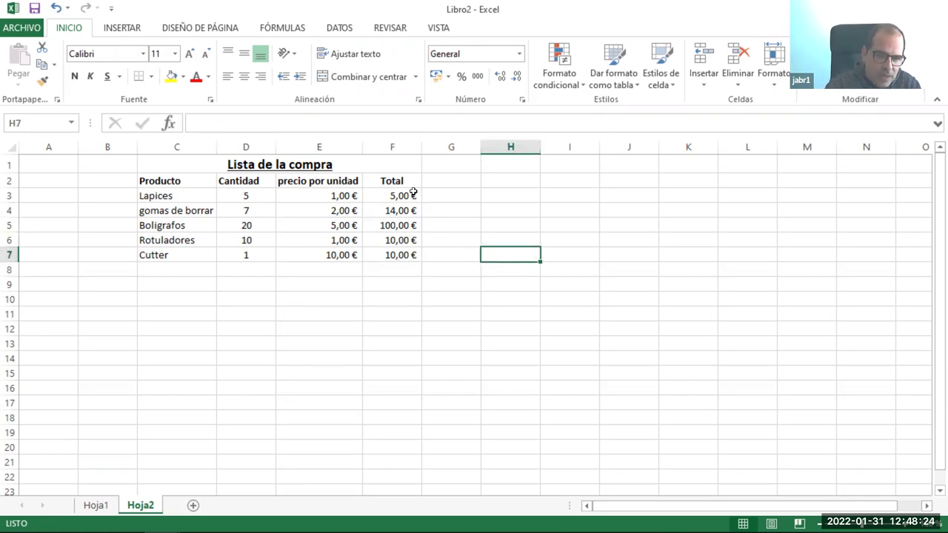
# Review F4's formula references and the quantities, then select F3:F6 to check their sum.
pyautogui.click(390, 210)
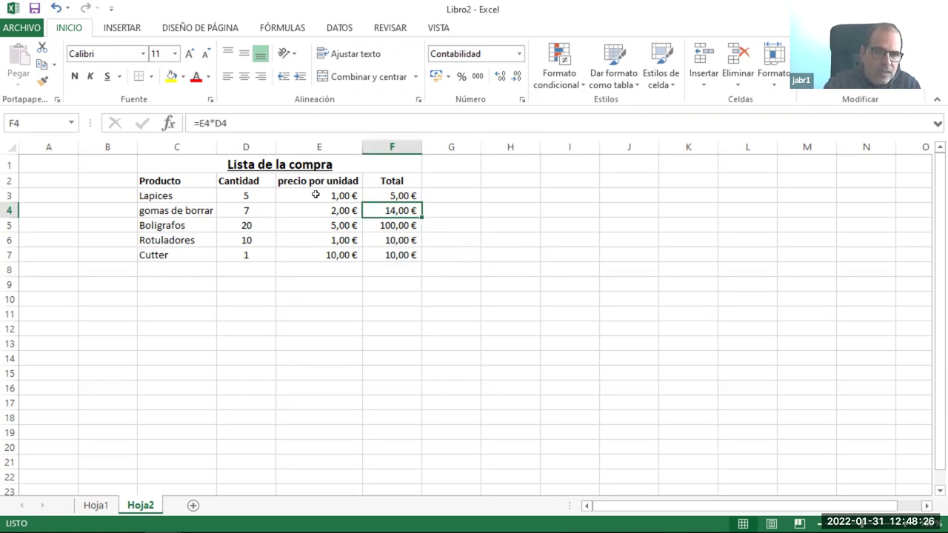
pyautogui.click(200, 124)
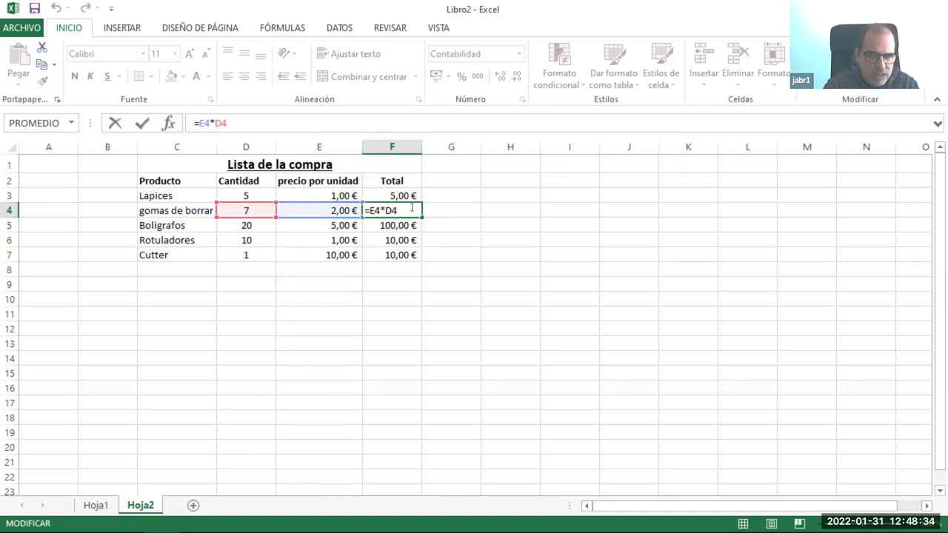
pyautogui.press('Return')
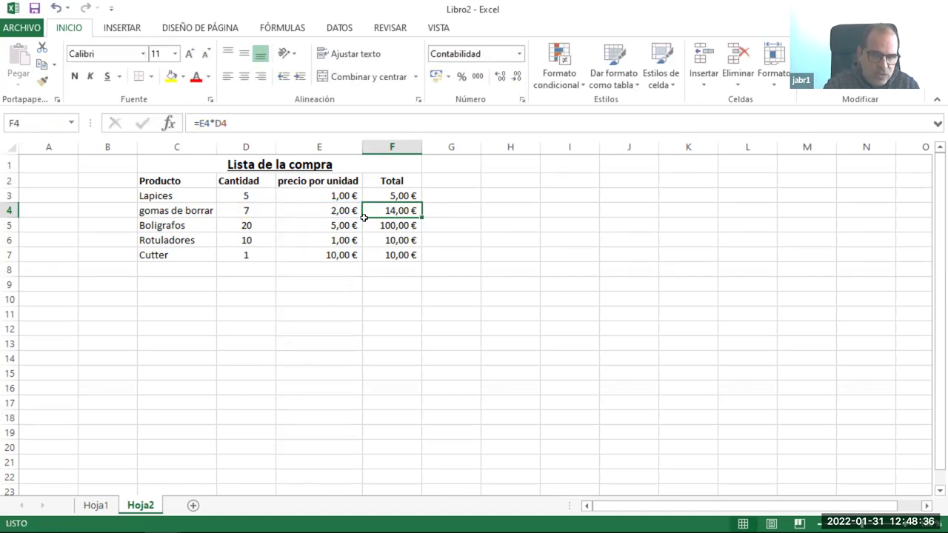
pyautogui.click(256, 227)
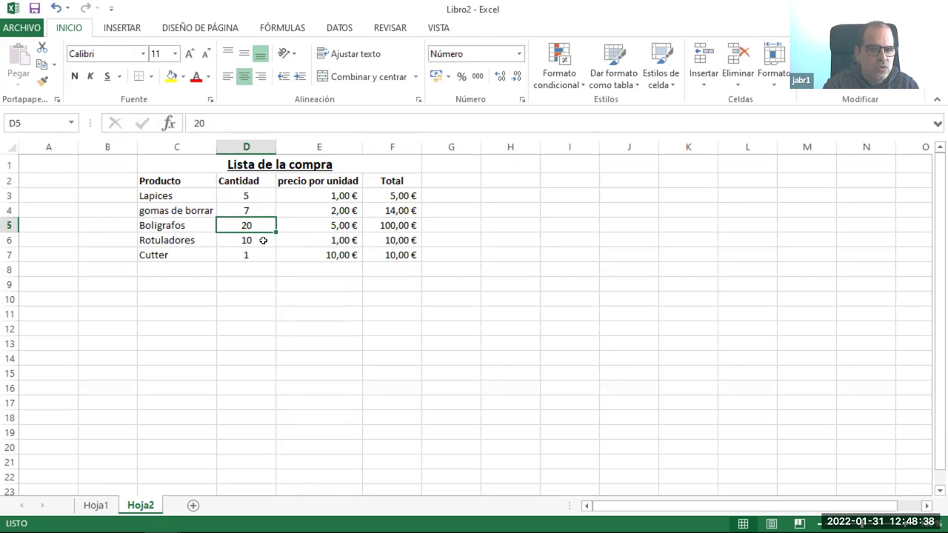
pyautogui.click(263, 240)
pyautogui.click(259, 253)
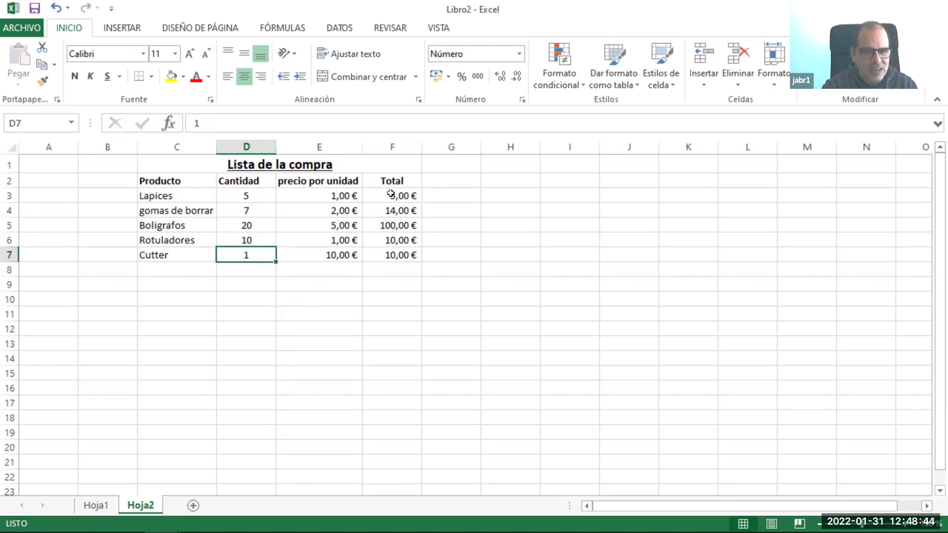
pyautogui.moveTo(390, 194); pyautogui.dragTo(399, 243)
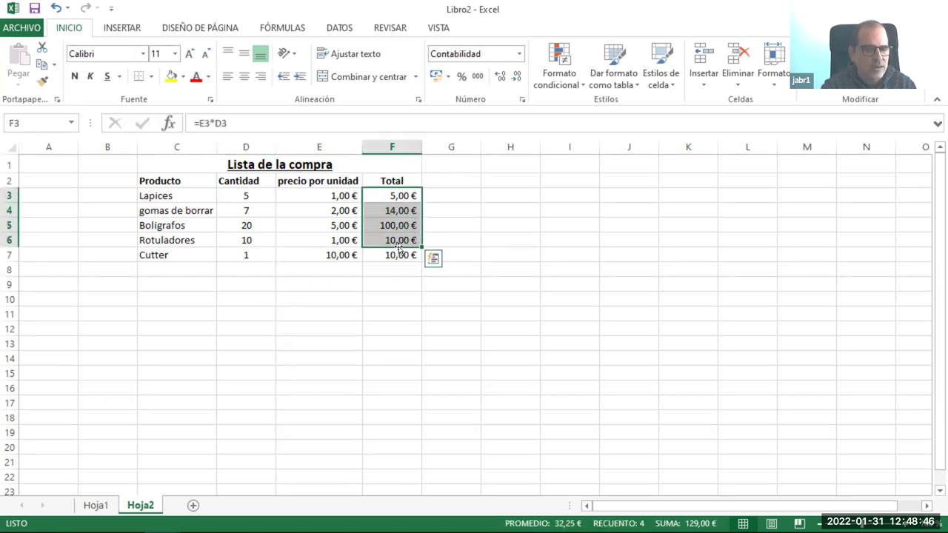
pyautogui.click(506, 224)
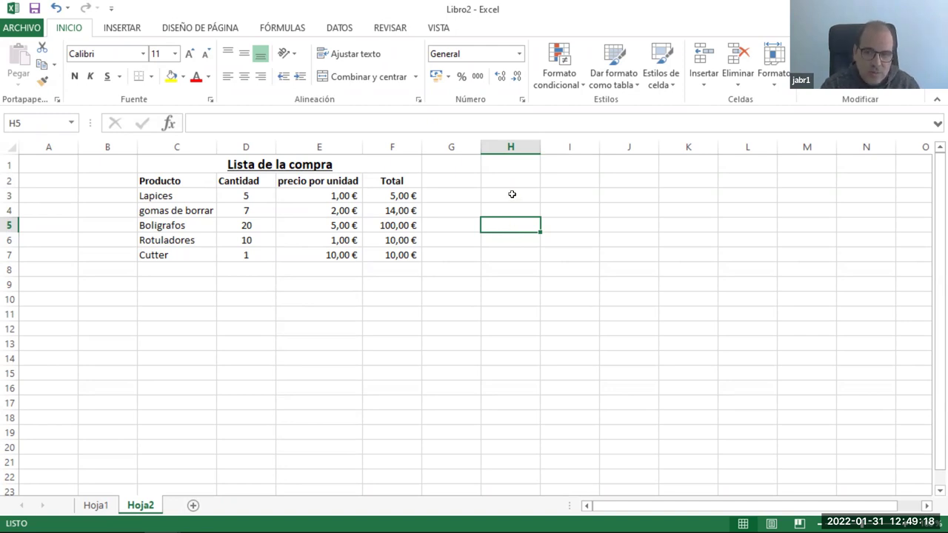
# Type 'Cuanto tengo que llevarme' in H3 and widen column H to fit it.
pyautogui.click(510, 195)
pyautogui.write('CUanto tengo que llevarme')
pyautogui.moveTo(511, 240); pyautogui.dragTo(511, 225)
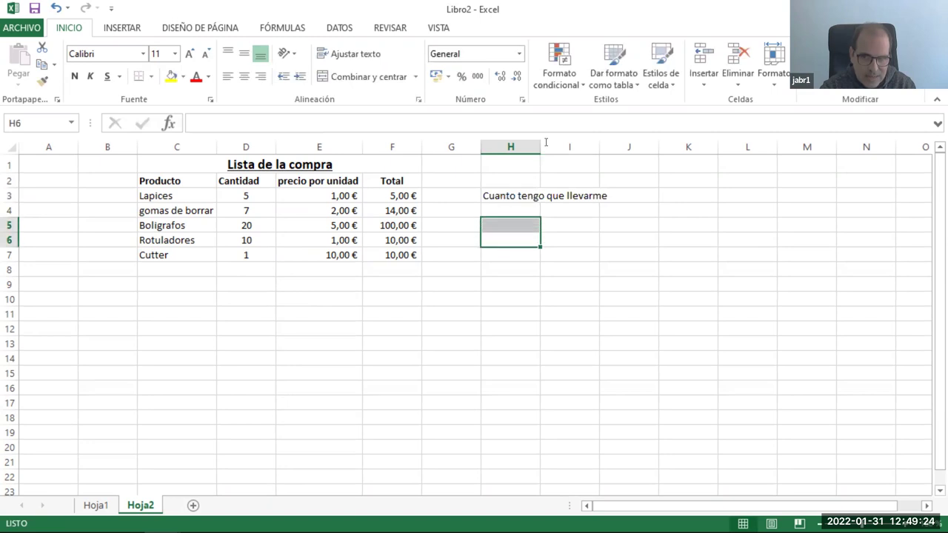
pyautogui.moveTo(541, 151); pyautogui.dragTo(612, 151)
pyautogui.click(628, 194)
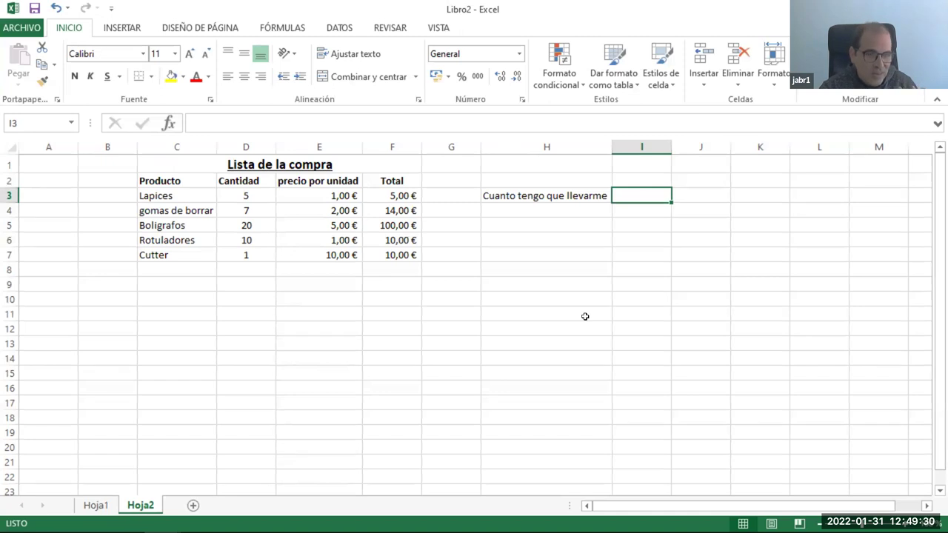
# Select the totals F3:F7 to see their status-bar sum, then select I3.
pyautogui.moveTo(397, 197); pyautogui.dragTo(398, 259)
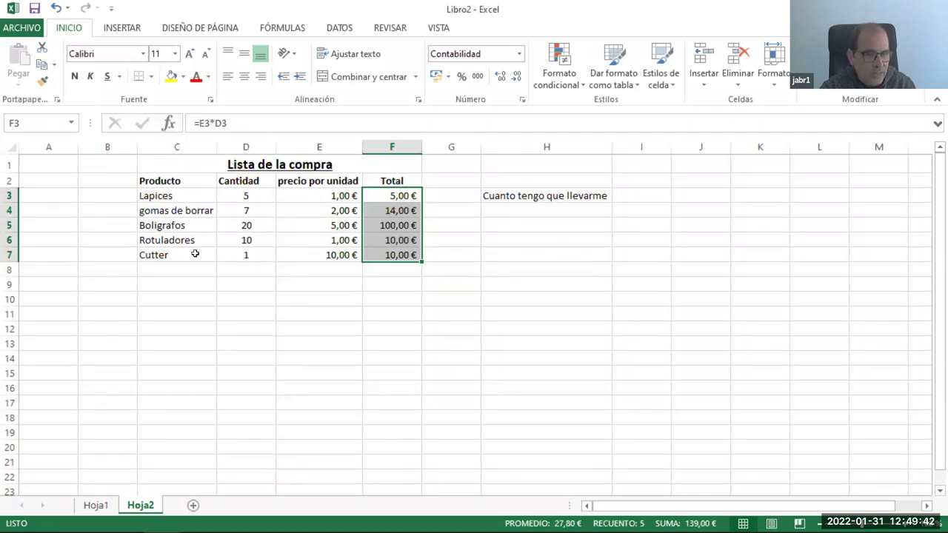
pyautogui.click(459, 289)
pyautogui.click(391, 196)
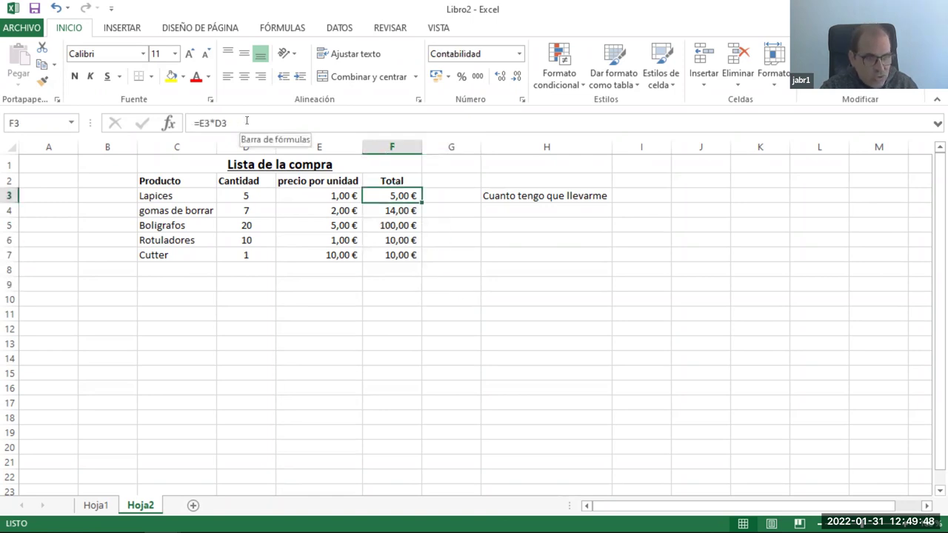
pyautogui.click(635, 192)
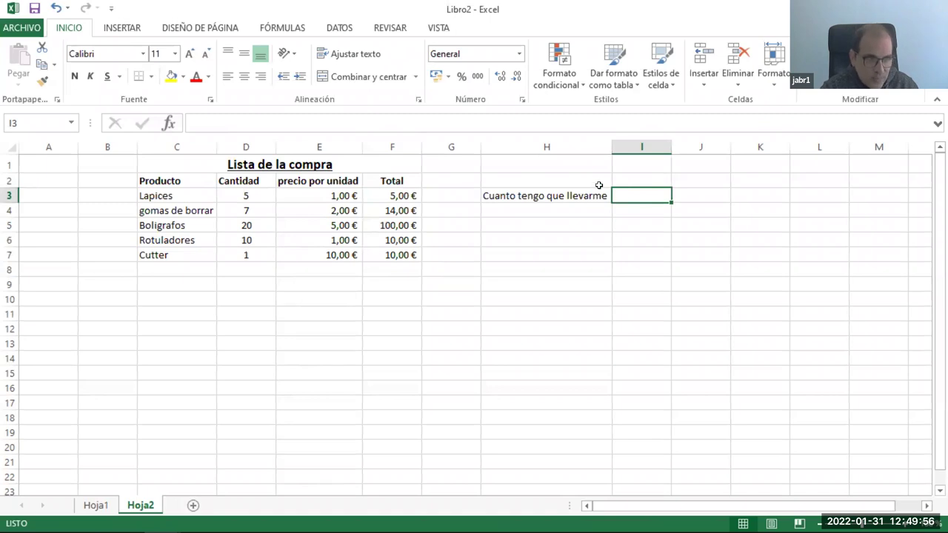
# Insert SUMA in I3 with F3:F7 as Número1, giving 139,00 €.
pyautogui.click(168, 123)
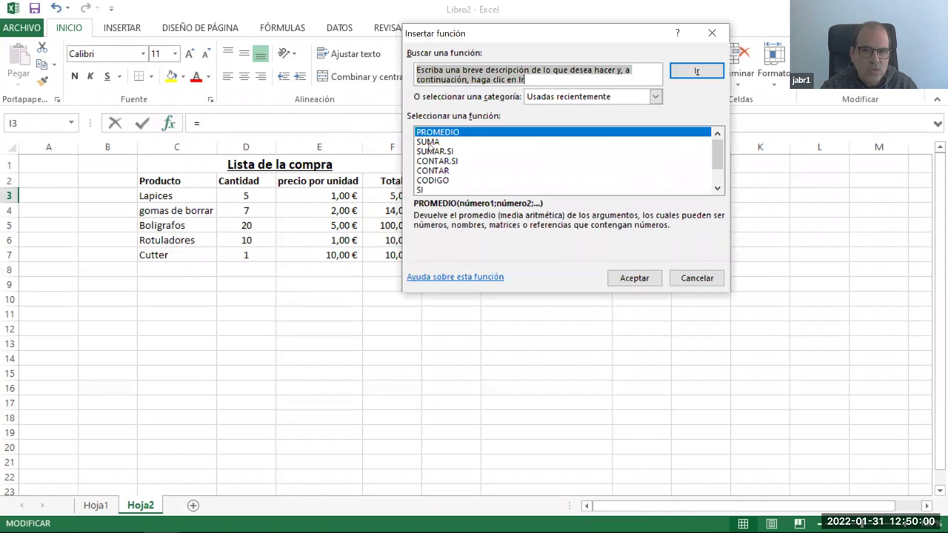
pyautogui.doubleClick(429, 146)
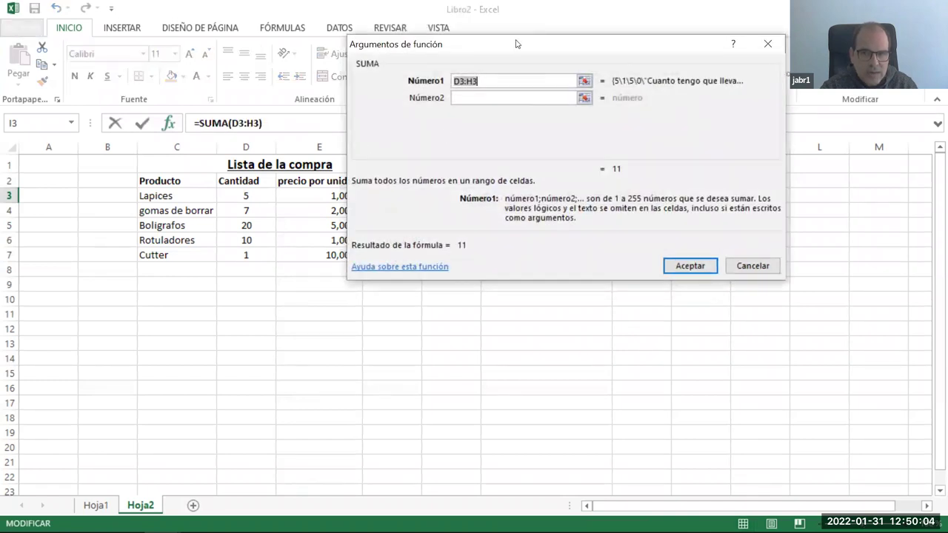
pyautogui.moveTo(516, 44); pyautogui.dragTo(681, 37)
pyautogui.click(728, 74)
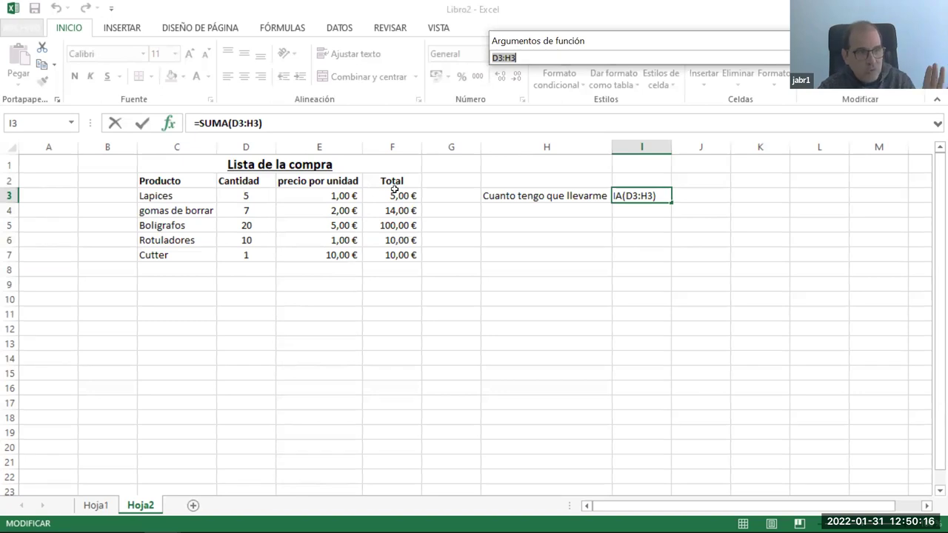
pyautogui.moveTo(395, 191); pyautogui.dragTo(388, 252)
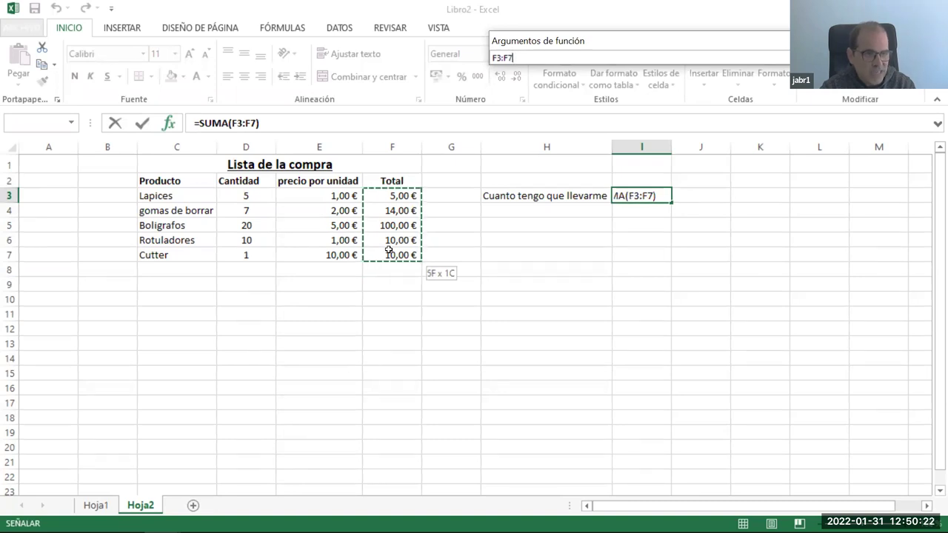
pyautogui.moveTo(388, 250); pyautogui.dragTo(388, 250)
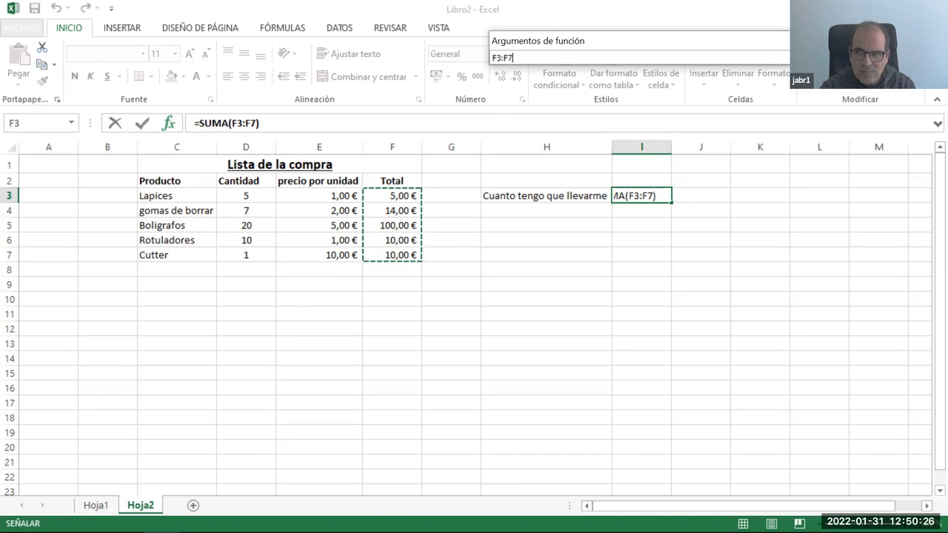
pyautogui.click(918, 41)
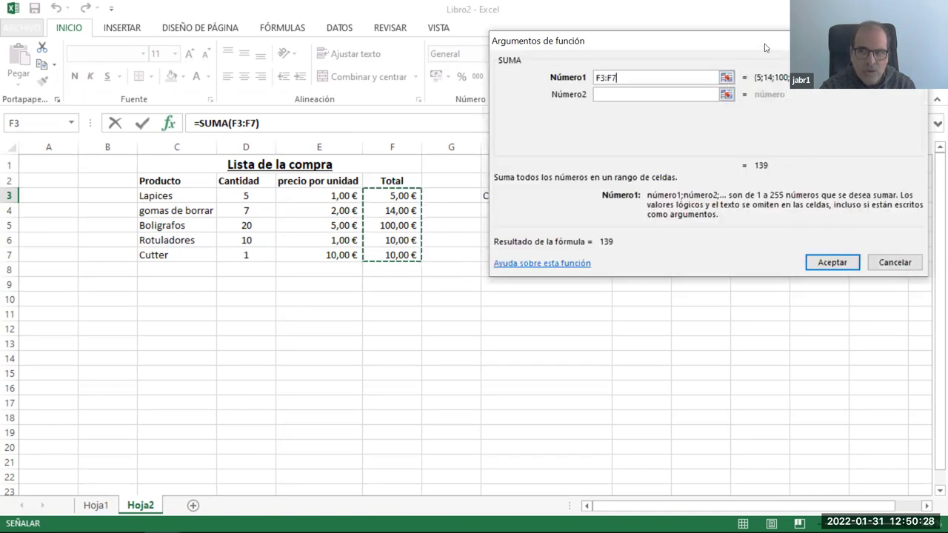
pyautogui.click(827, 268)
pyautogui.moveTo(666, 228); pyautogui.dragTo(677, 228)
pyautogui.click(648, 196)
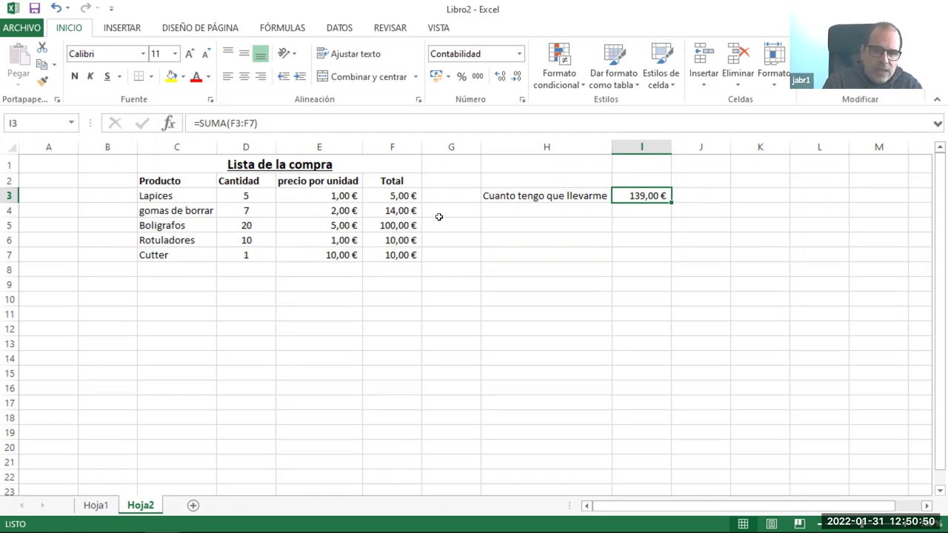
pyautogui.click(403, 195)
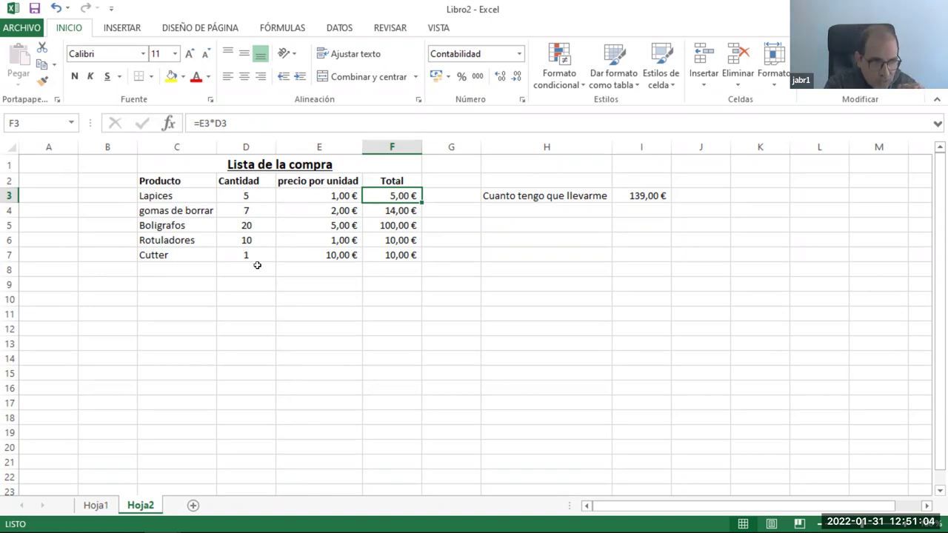
pyautogui.click(539, 231)
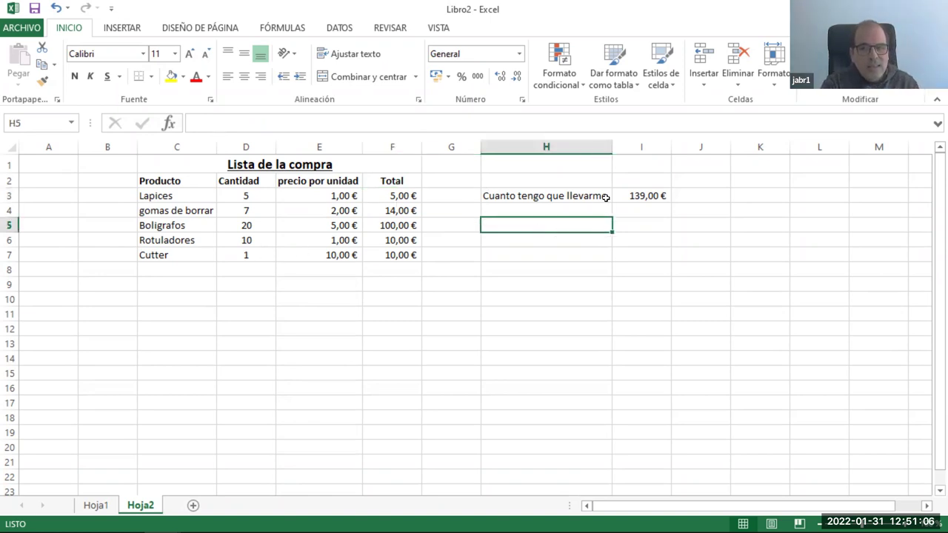
pyautogui.click(637, 198)
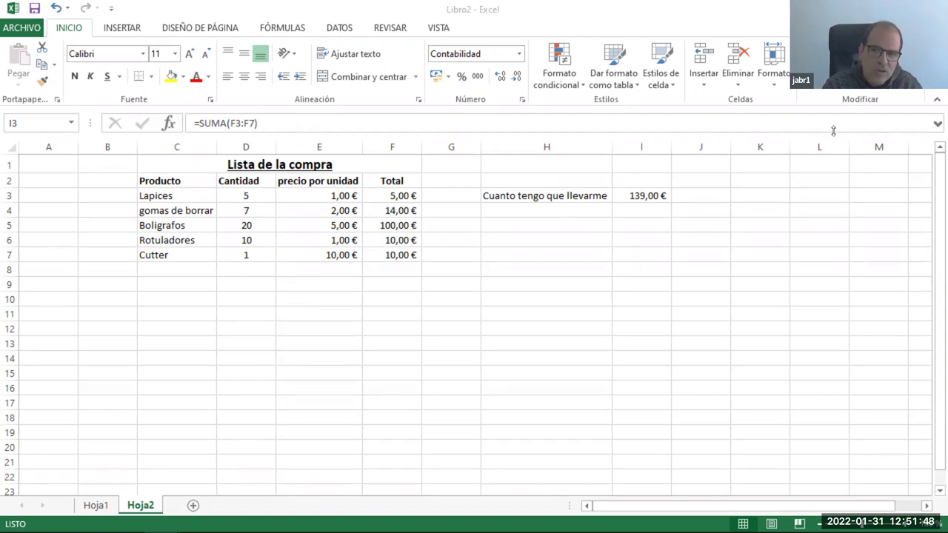
pyautogui.click(656, 193)
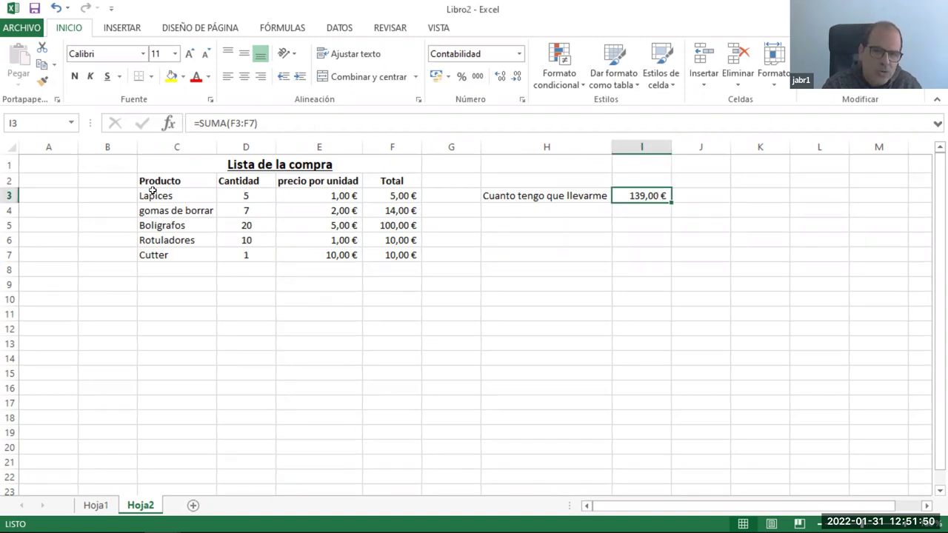
pyautogui.moveTo(152, 191); pyautogui.dragTo(257, 244)
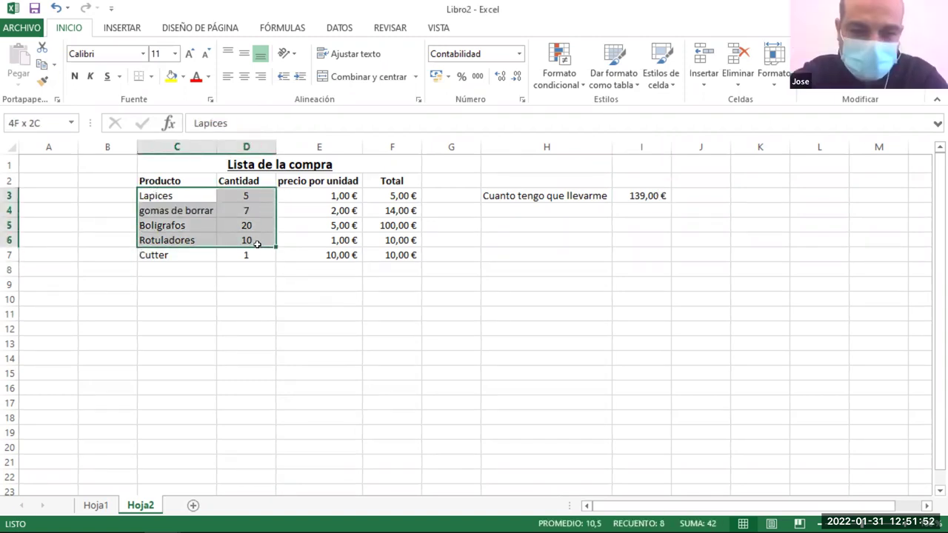
pyautogui.moveTo(257, 244); pyautogui.dragTo(256, 255)
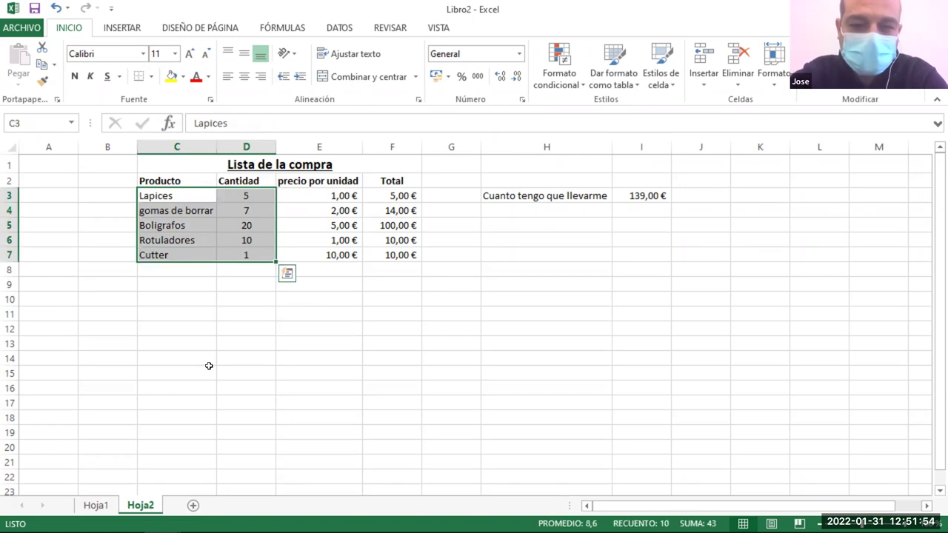
pyautogui.click(234, 328)
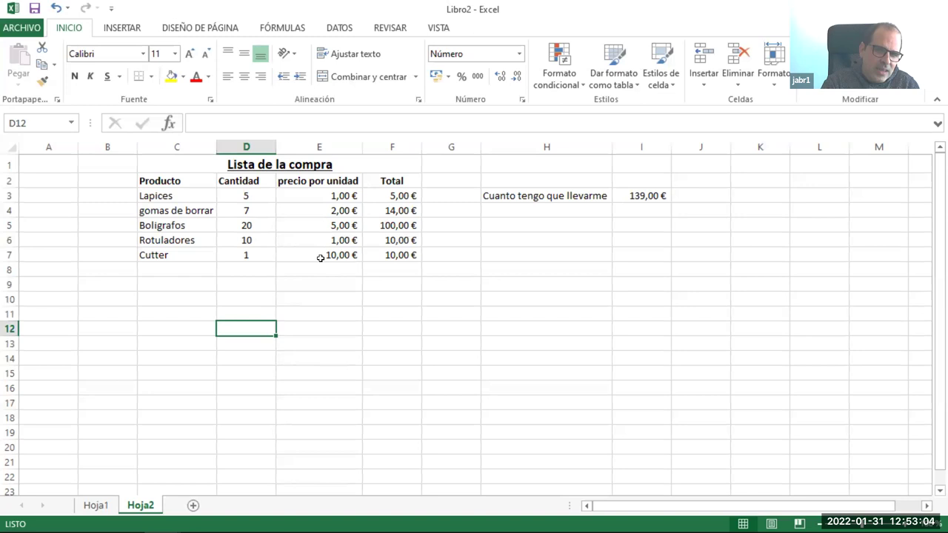
pyautogui.click(382, 194)
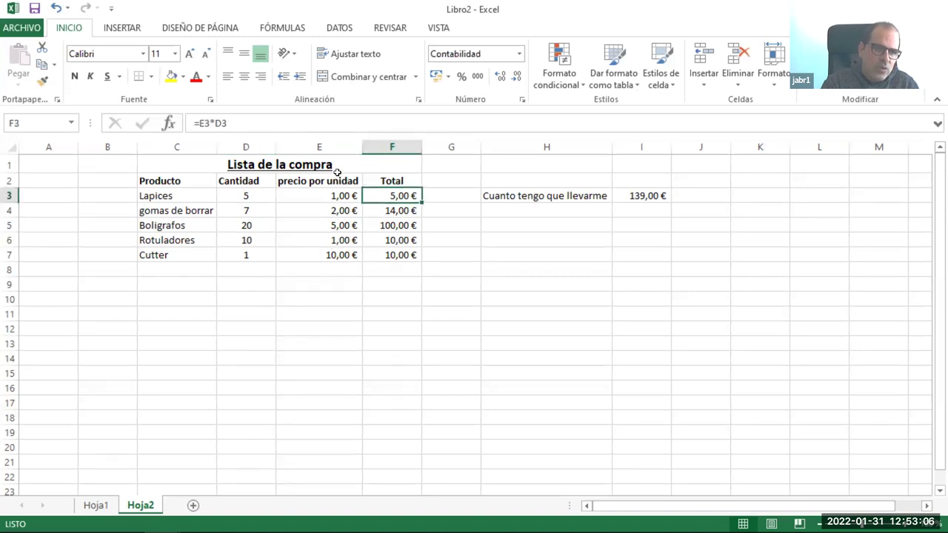
pyautogui.click(244, 197)
pyautogui.click(316, 195)
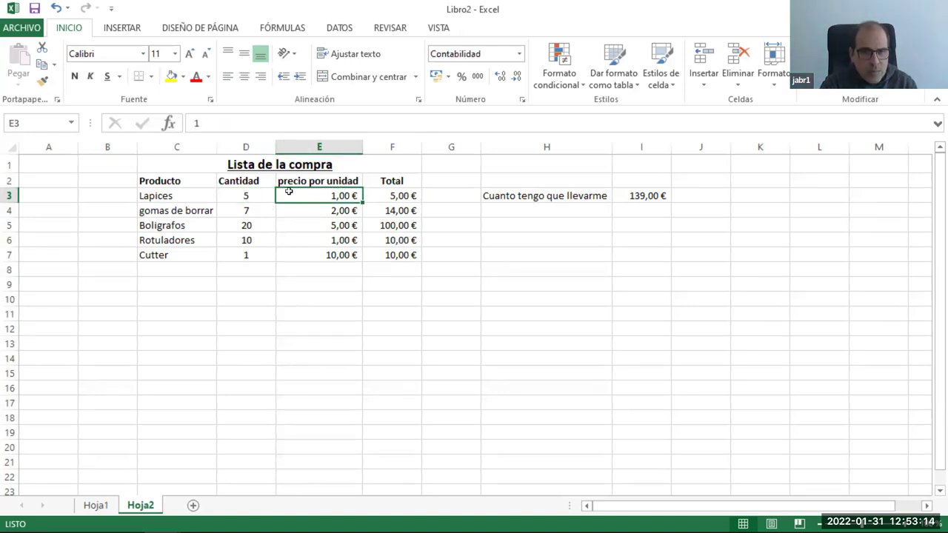
pyautogui.click(236, 196)
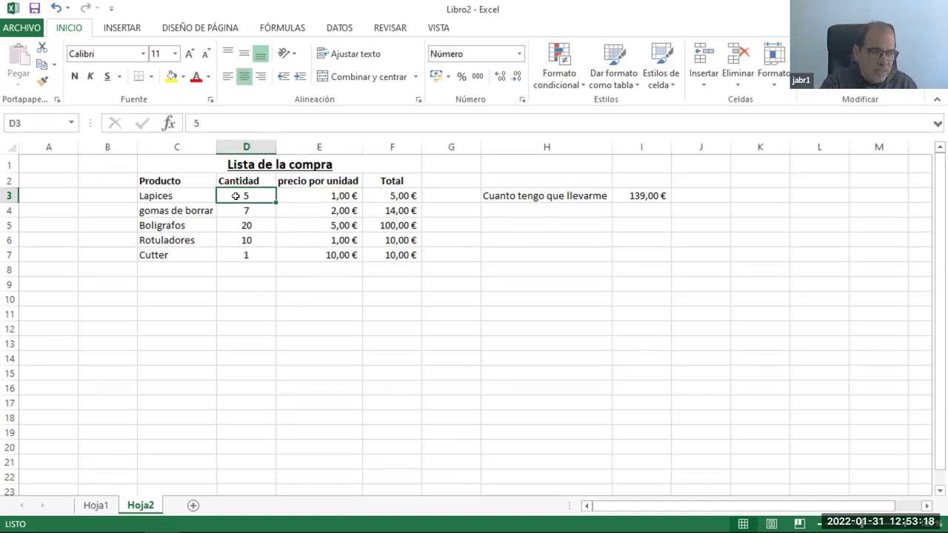
pyautogui.click(331, 211)
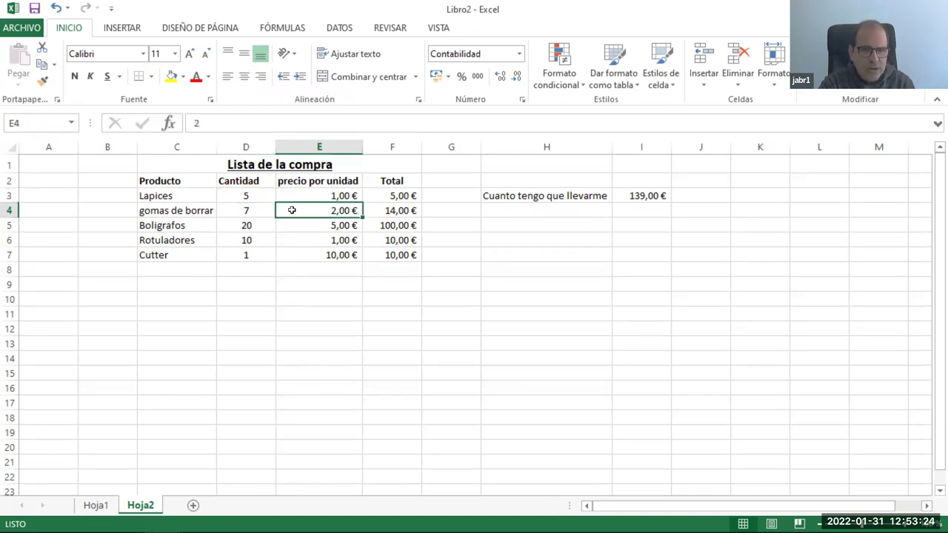
pyautogui.click(235, 213)
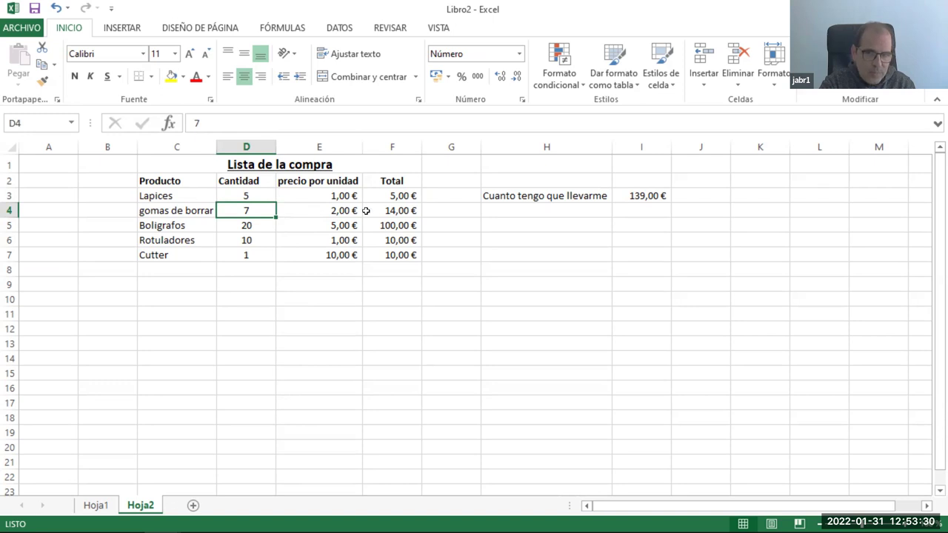
pyautogui.click(398, 210)
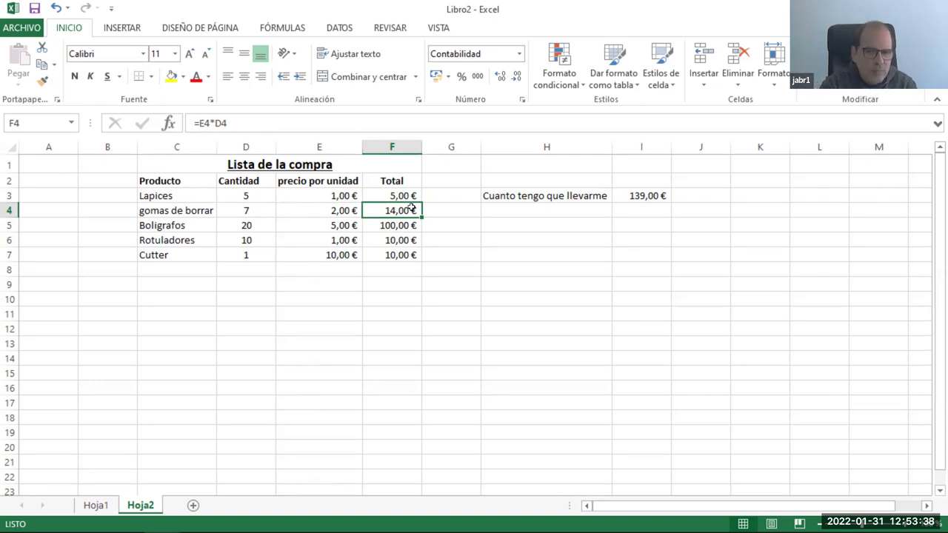
pyautogui.click(404, 196)
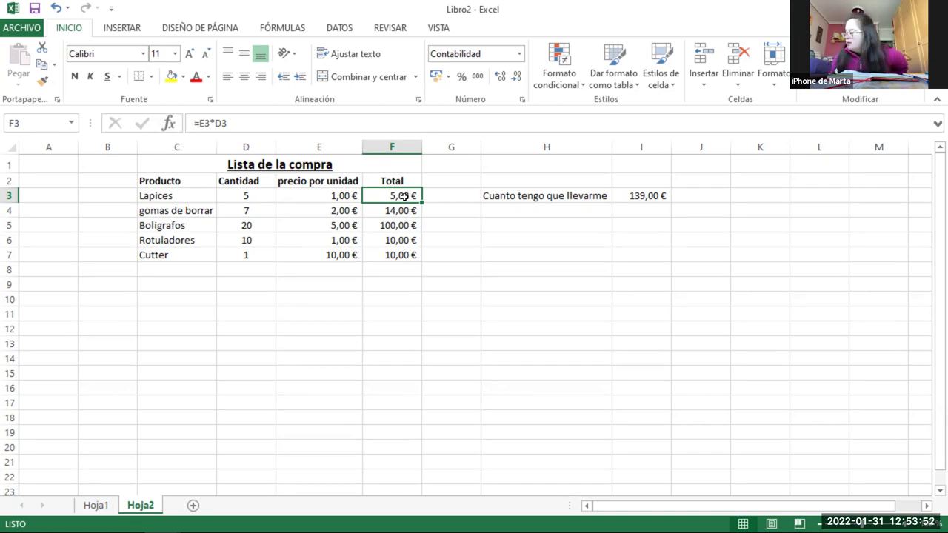
pyautogui.click(651, 197)
pyautogui.moveTo(410, 197)
pyautogui.mouseDown()
pyautogui.moveTo(402, 261)
pyautogui.moveTo(406, 249)
pyautogui.mouseUp()
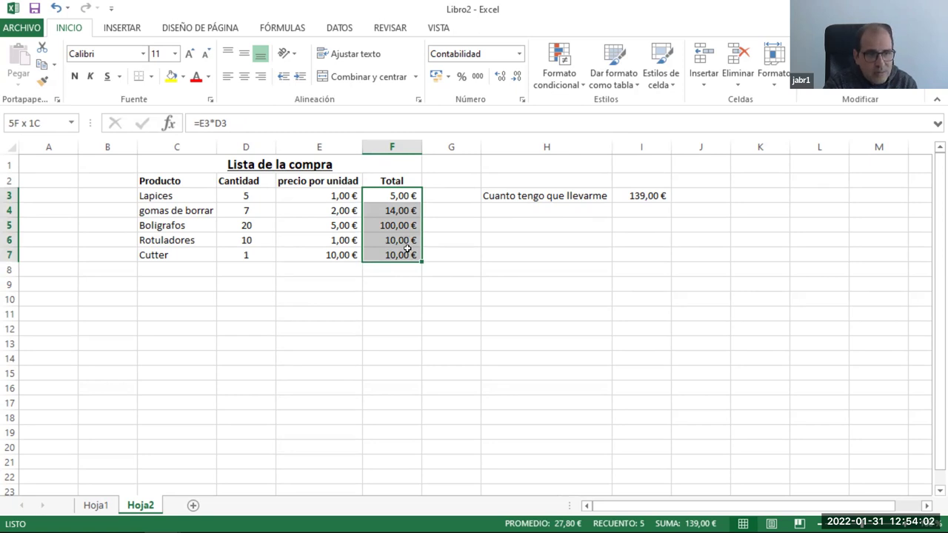
pyautogui.click(634, 195)
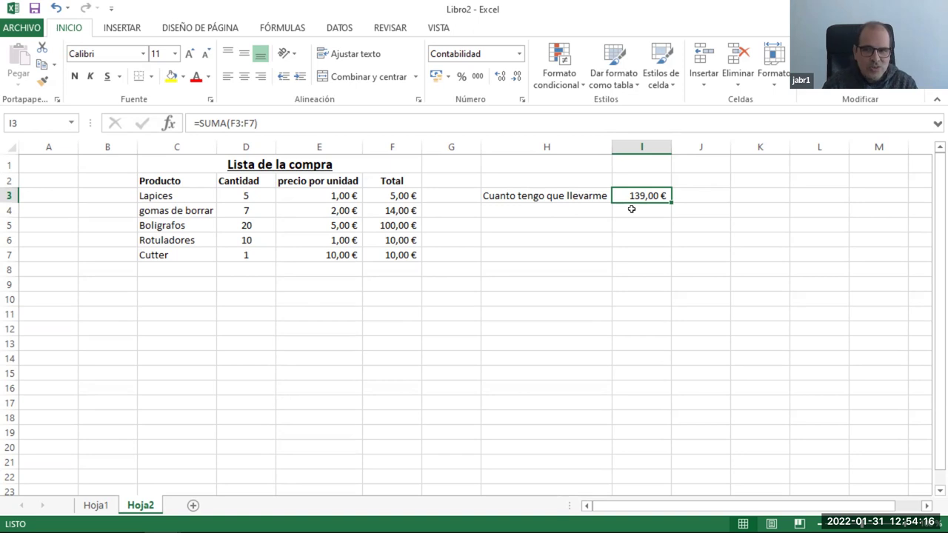
pyautogui.click(202, 123)
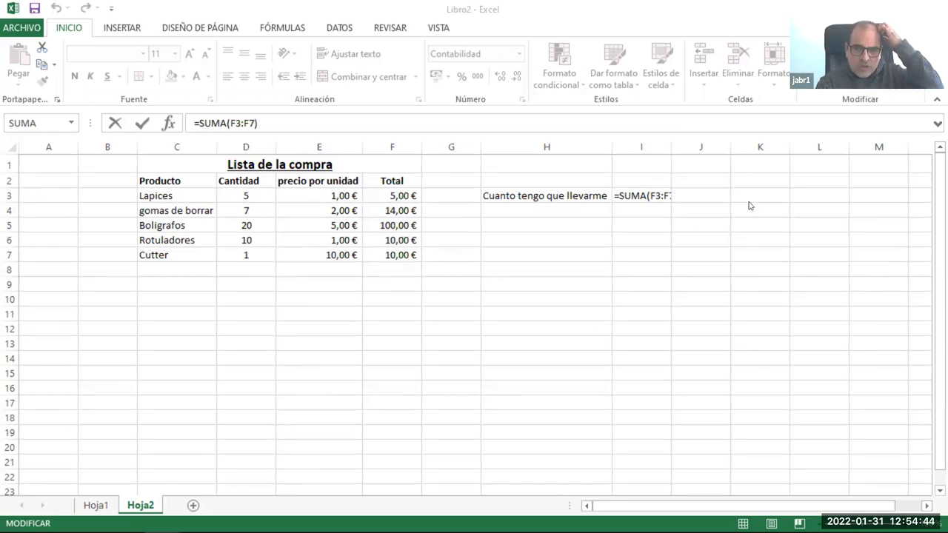
pyautogui.hotkey('ctrl', 'Return')
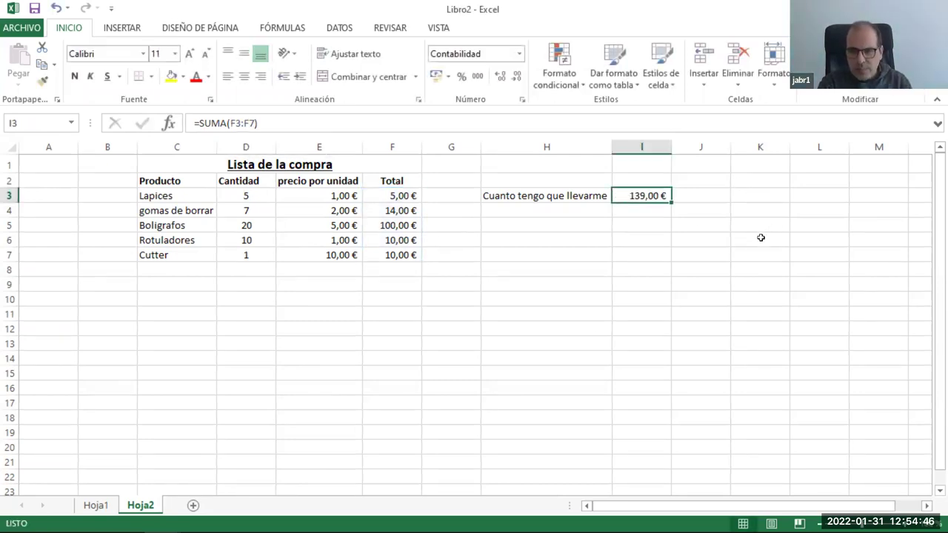
pyautogui.click(759, 238)
pyautogui.click(767, 179)
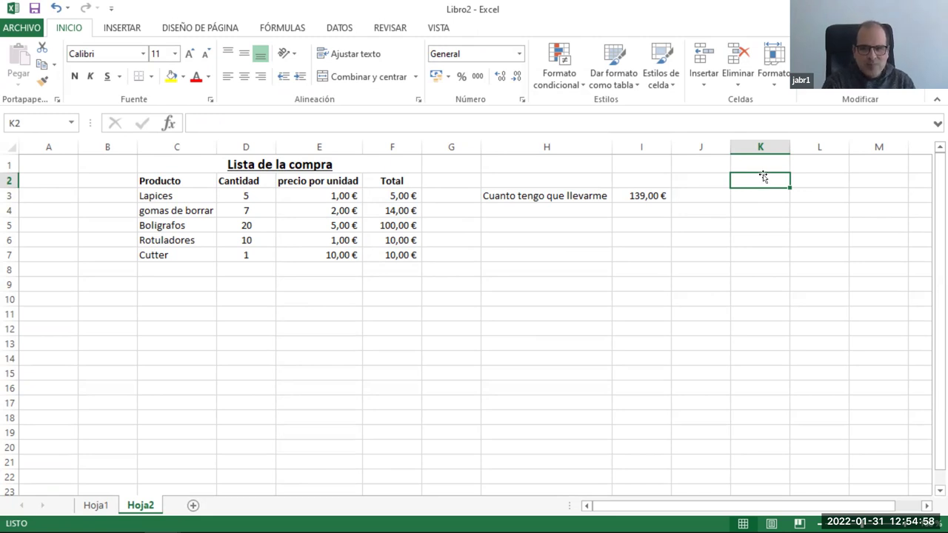
# Type 'Meter en la hucha' in K2, fixing the typo, and autofit column K.
pyautogui.doubleClick(760, 178)
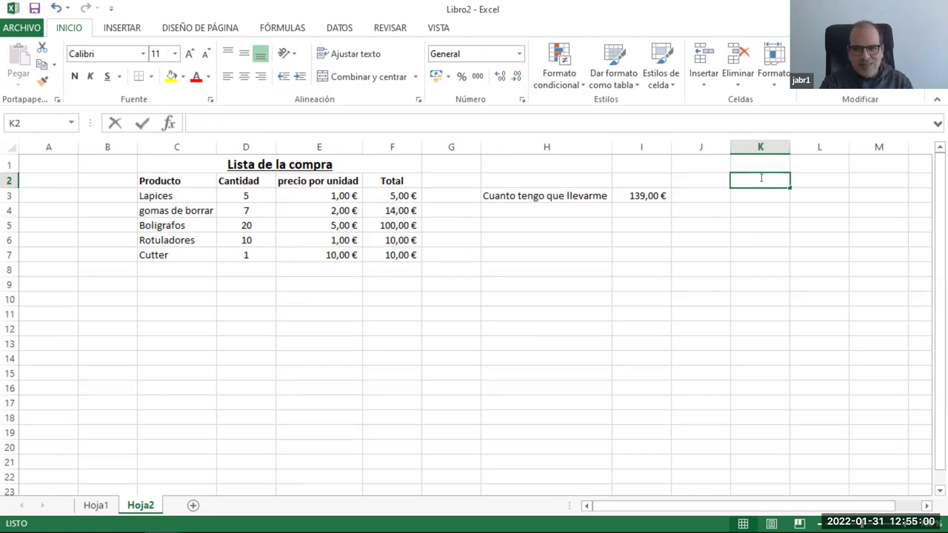
pyautogui.write('Meter en la hucha')
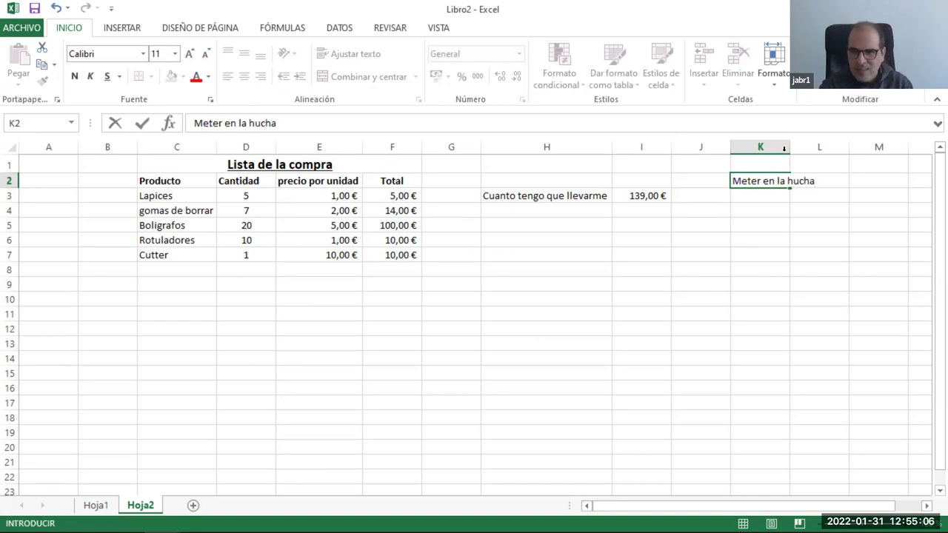
pyautogui.doubleClick(789, 147)
pyautogui.click(846, 234)
pyautogui.click(830, 180)
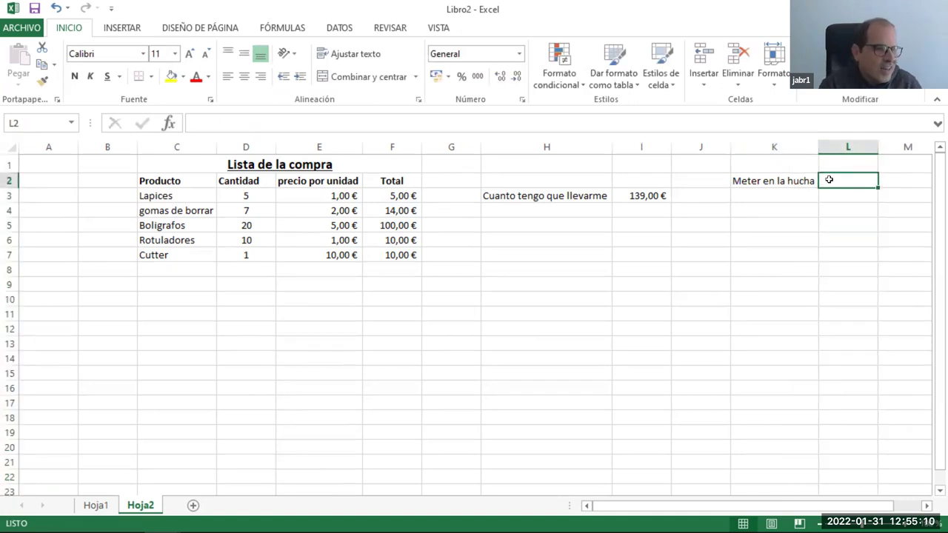
# Return to the I3 total, then select the shopping list data C3:F7.
pyautogui.click(649, 185)
pyautogui.click(648, 195)
pyautogui.moveTo(392, 210); pyautogui.dragTo(126, 242)
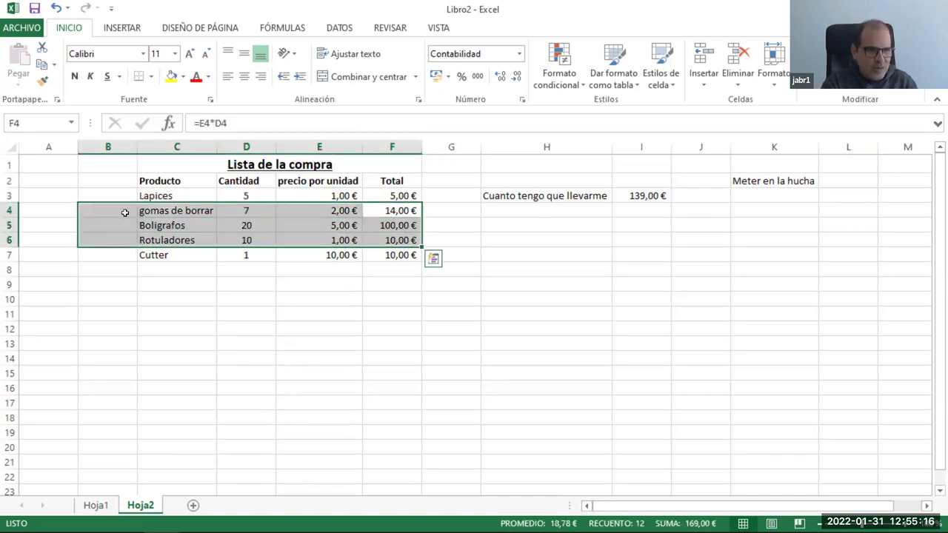
pyautogui.moveTo(166, 195)
pyautogui.mouseDown()
pyautogui.moveTo(376, 265)
pyautogui.moveTo(402, 263)
pyautogui.mouseUp()
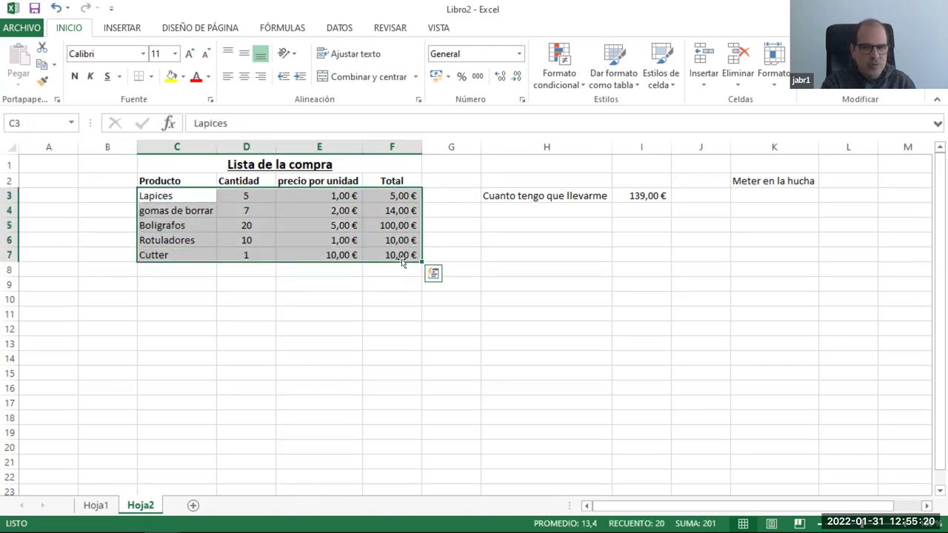
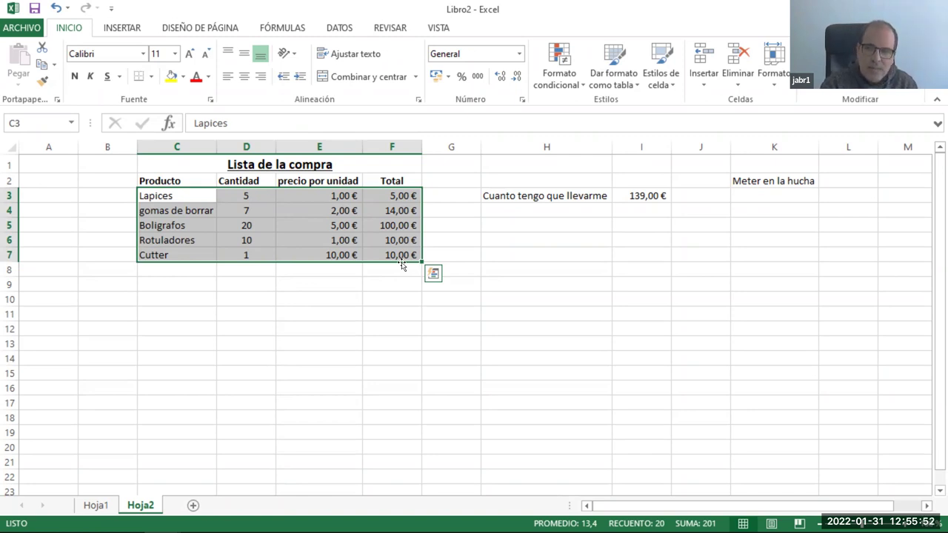
# Enter 5 as the savings amount in L2.
pyautogui.click(843, 184)
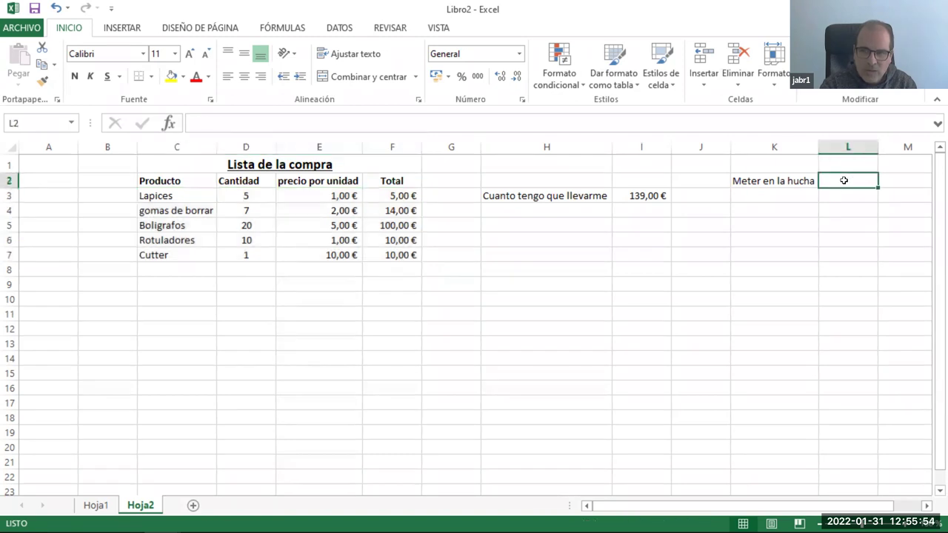
pyautogui.doubleClick(844, 184)
pyautogui.write('5')
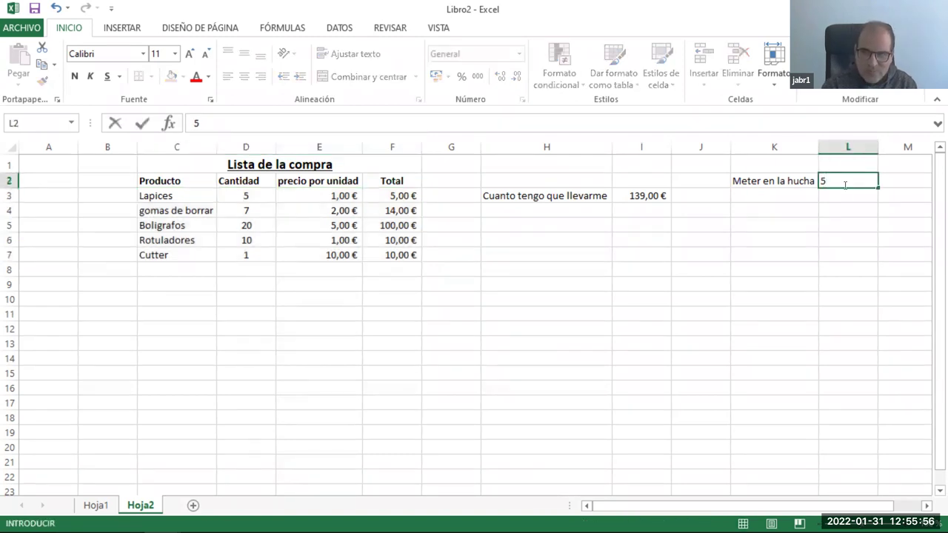
pyautogui.press('Return')
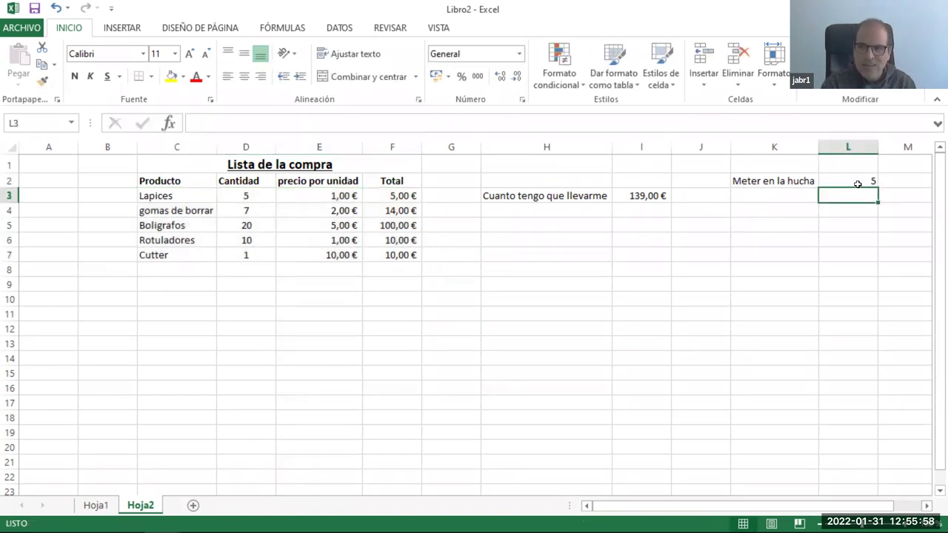
# Format L2 as euro currency with no decimals so it shows 5 €.
pyautogui.click(857, 184)
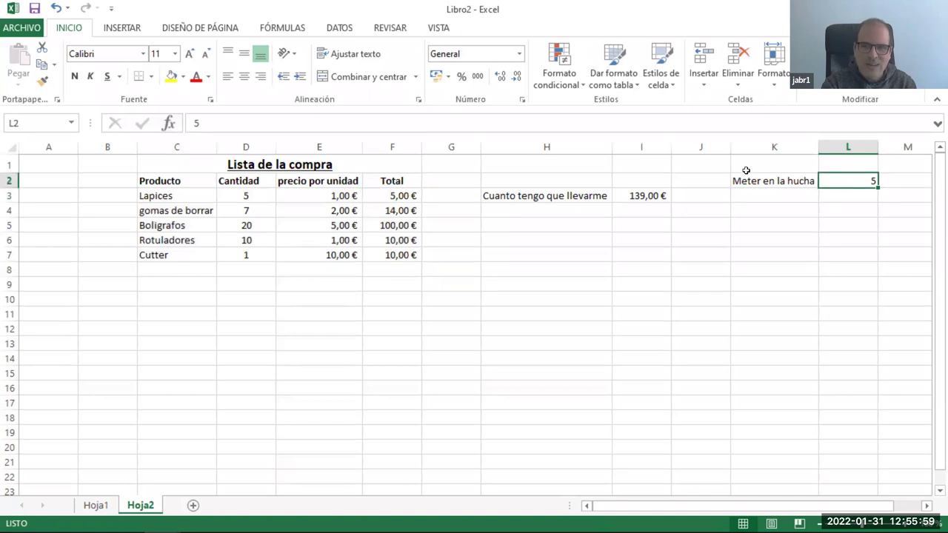
pyautogui.click(436, 76)
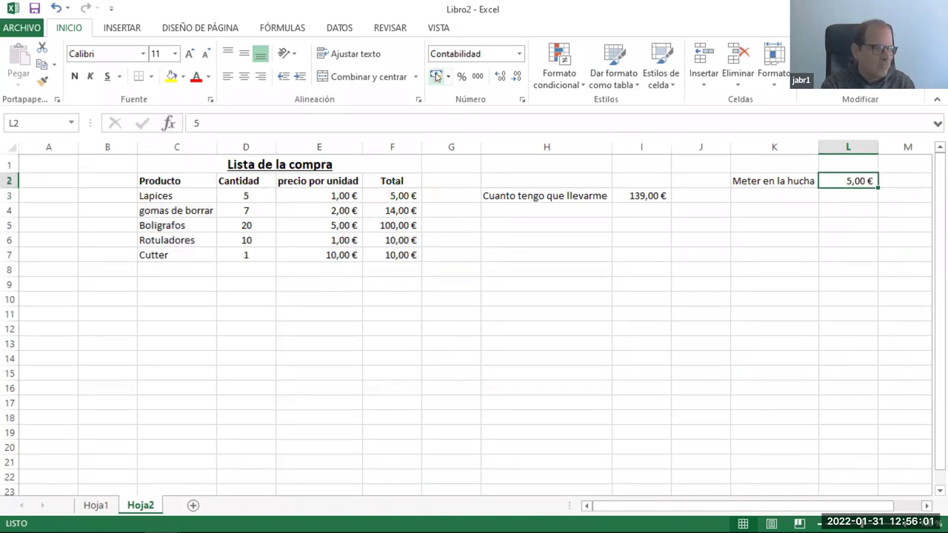
pyautogui.click(500, 76)
pyautogui.click(501, 76)
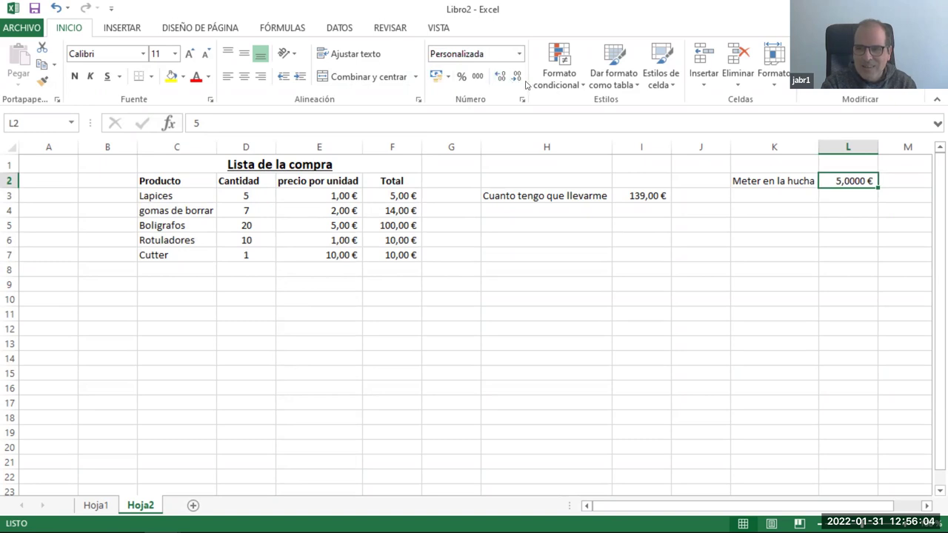
pyautogui.click(517, 76)
pyautogui.click(517, 76)
pyautogui.click(517, 76)
pyautogui.click(517, 76)
pyautogui.click(709, 270)
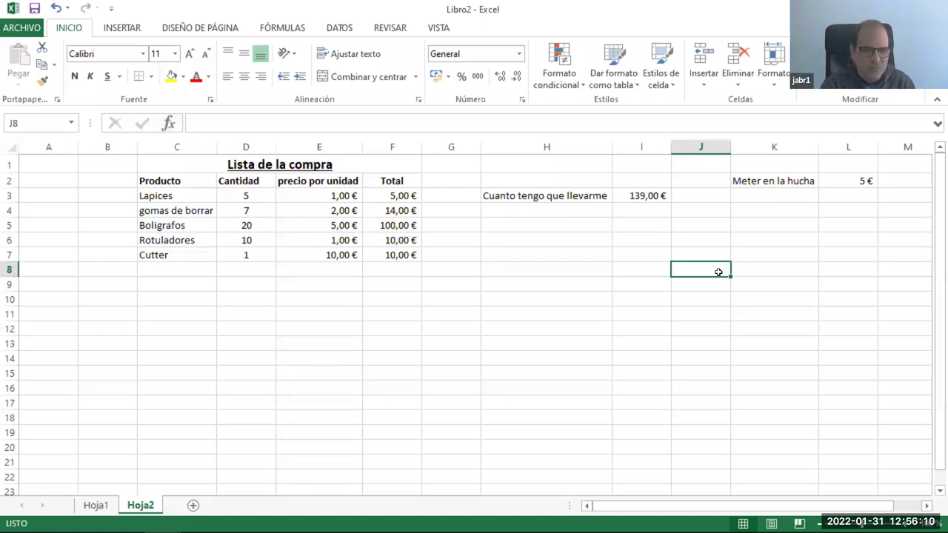
pyautogui.click(776, 185)
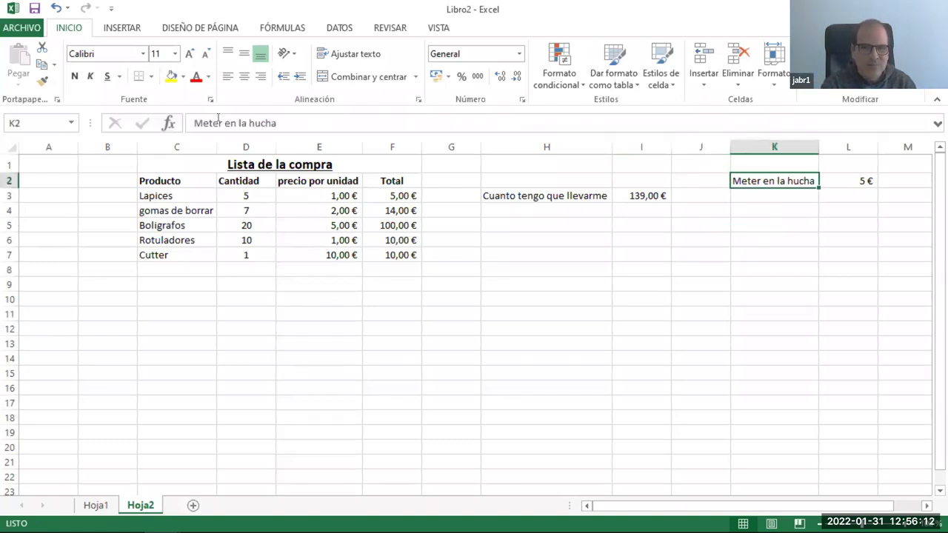
# Append 'ahorrar' to the K2 label and autofit column K to show it fully.
pyautogui.click(287, 123)
pyautogui.write('ahorrar')
pyautogui.click(643, 304)
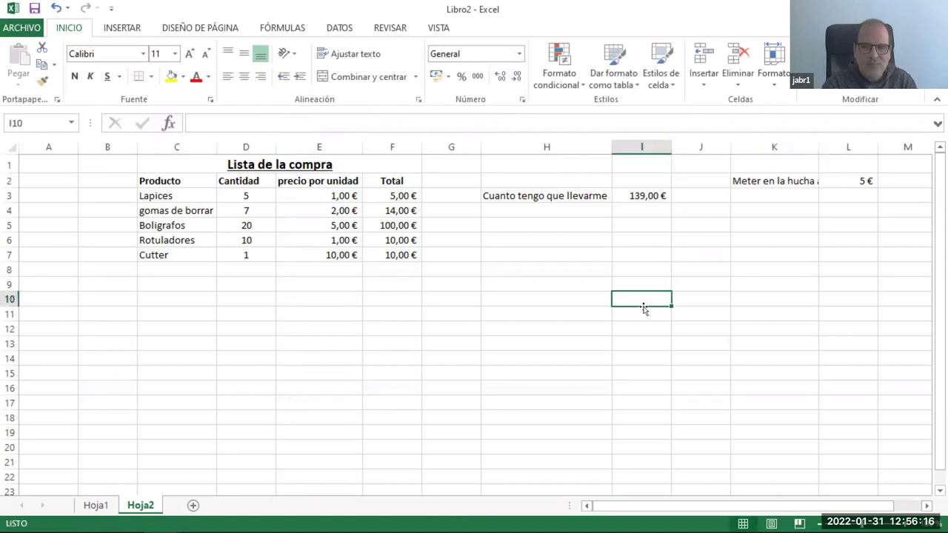
pyautogui.doubleClick(817, 147)
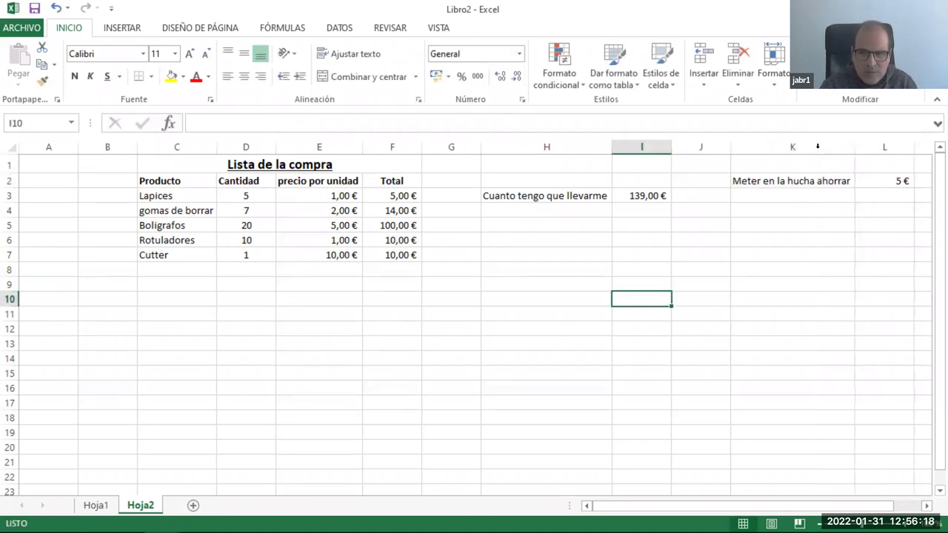
pyautogui.click(649, 195)
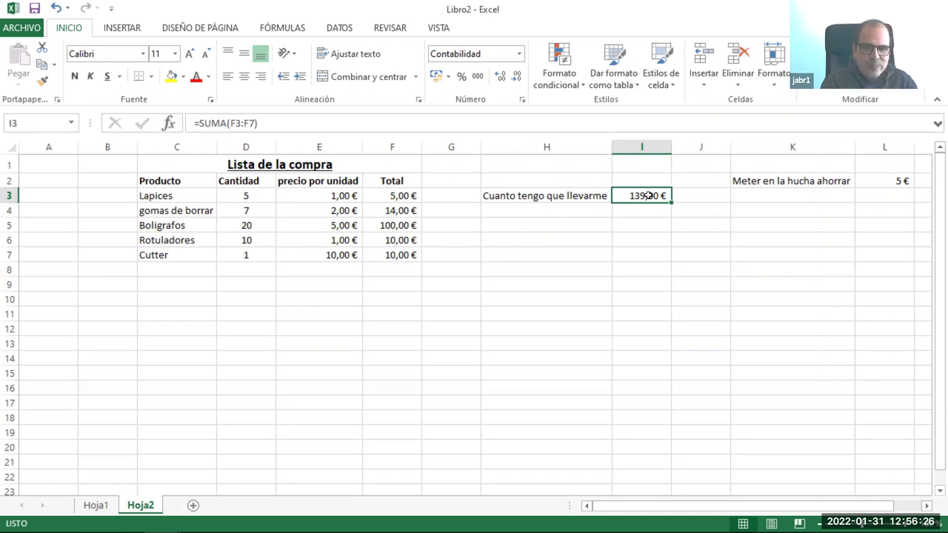
# Change the savings amount in L2 from 5 € to 1 €.
pyautogui.click(390, 195)
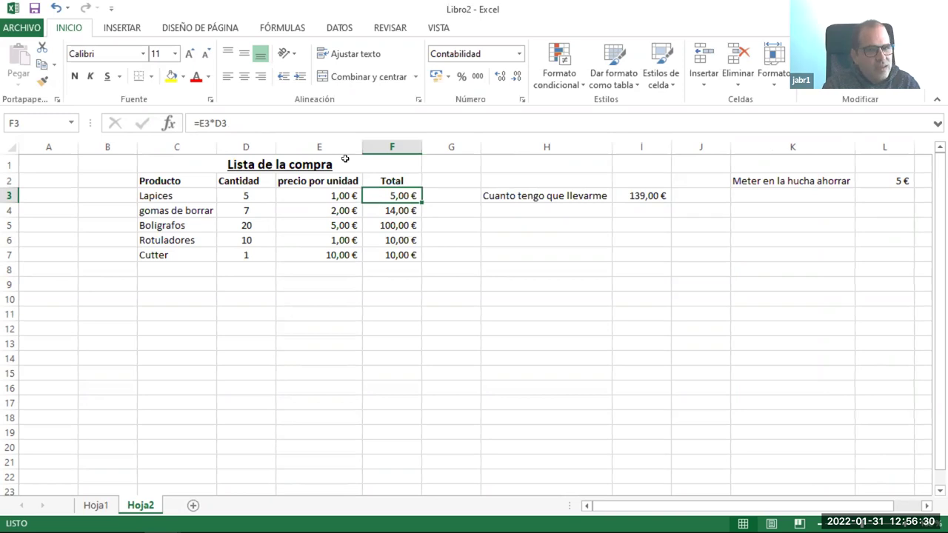
pyautogui.click(236, 126)
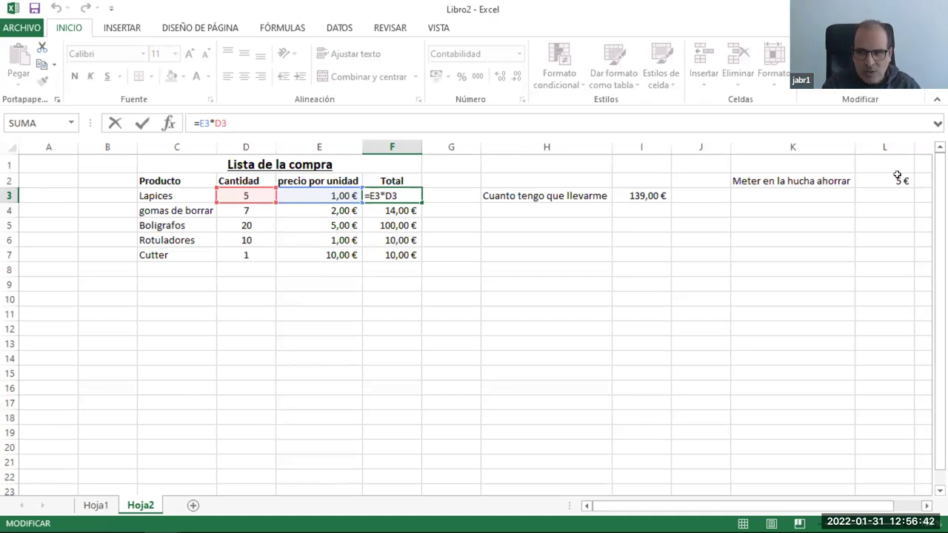
pyautogui.press('Return')
pyautogui.click(897, 178)
pyautogui.doubleClick(896, 178)
pyautogui.press('BackSpace')
pyautogui.write('1')
pyautogui.click(885, 255)
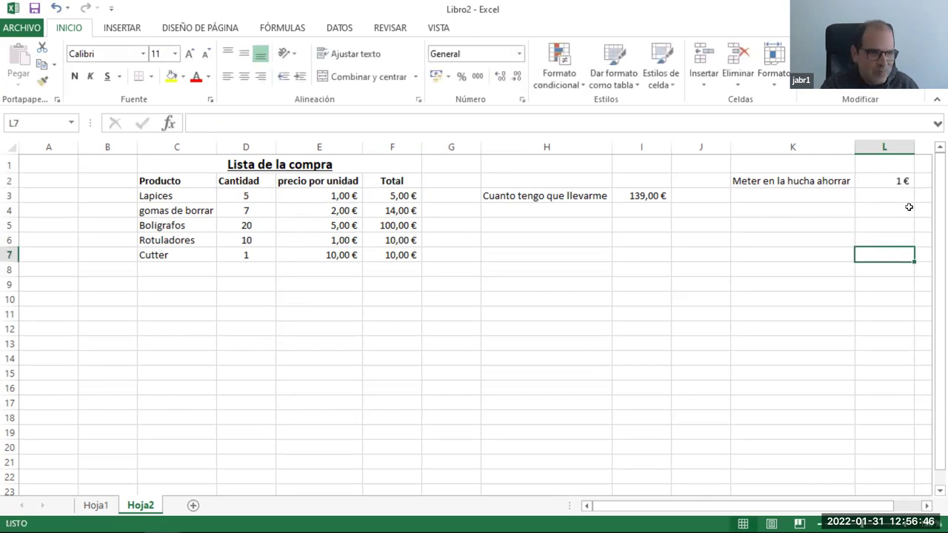
# Rewrite F3's Total as =(E3*D3)+L2, giving 6,00 €.
pyautogui.click(400, 198)
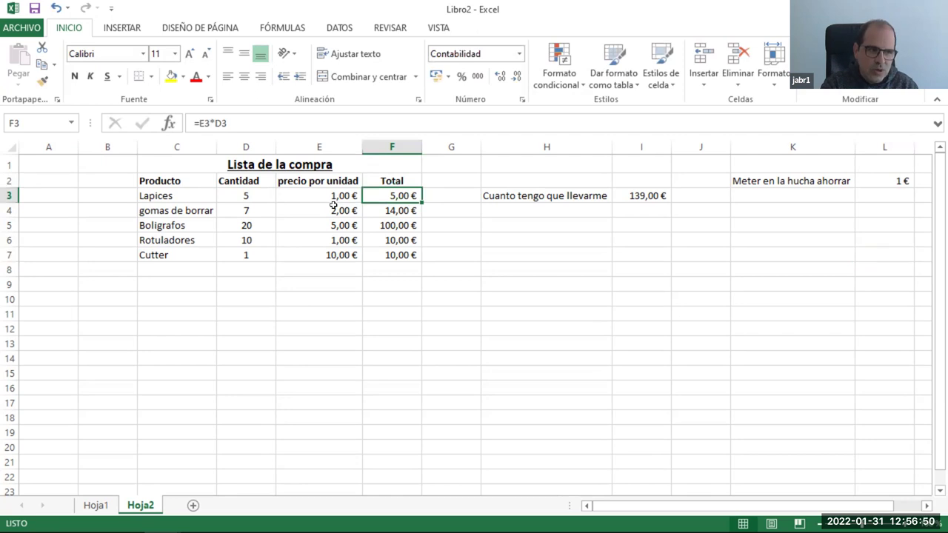
pyautogui.click(196, 124)
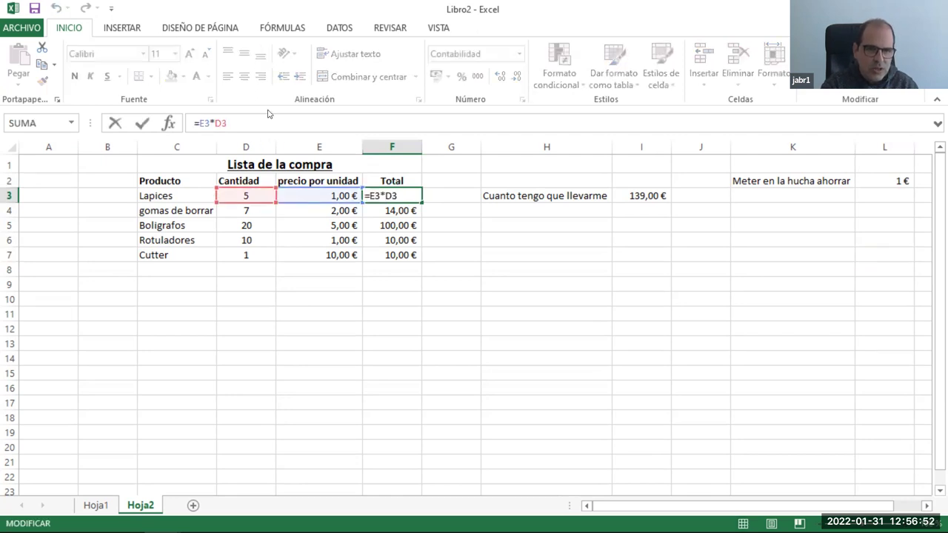
pyautogui.write('(')
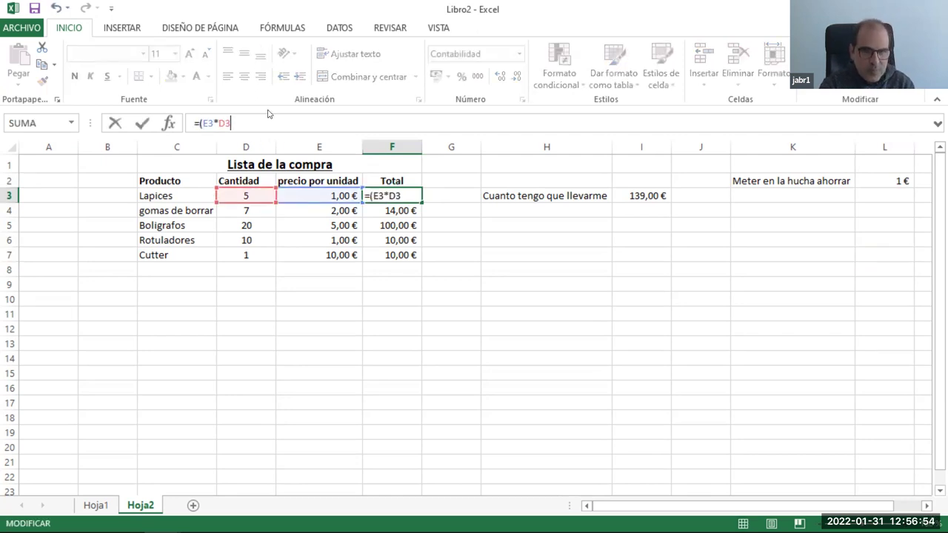
pyautogui.write('+')
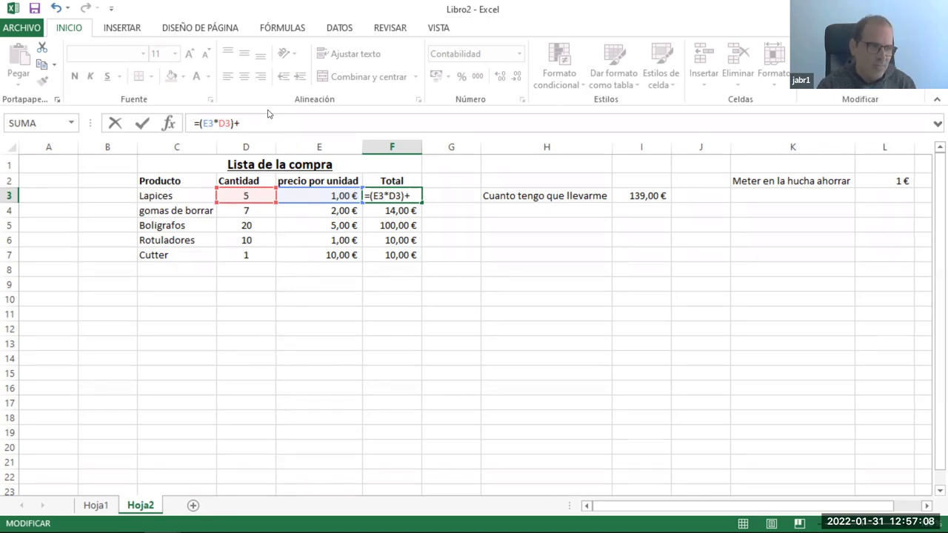
pyautogui.click(905, 185)
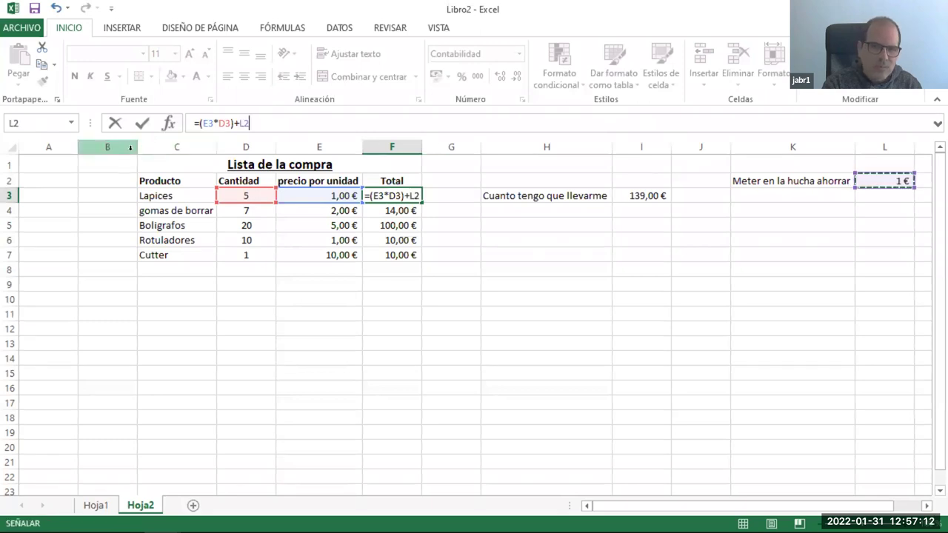
pyautogui.click(146, 126)
pyautogui.click(489, 254)
pyautogui.click(400, 198)
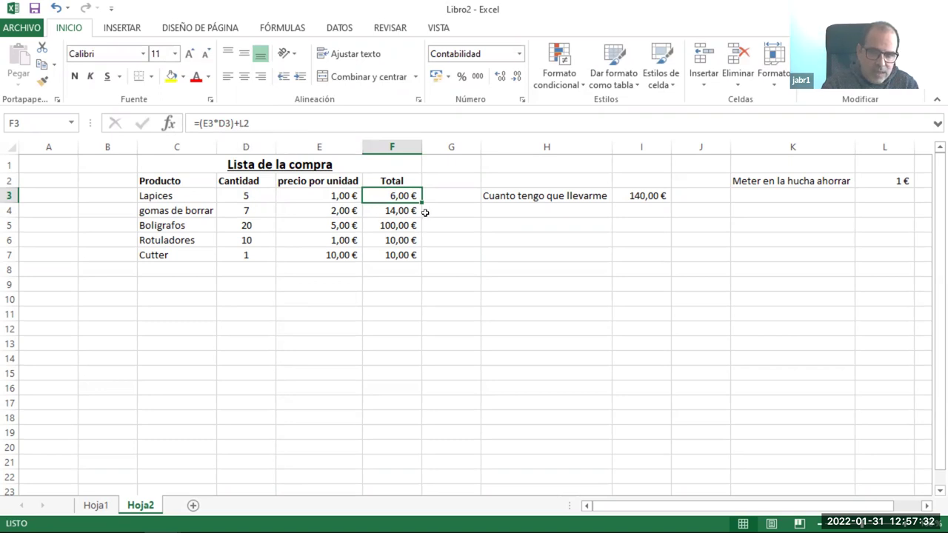
pyautogui.moveTo(421, 202); pyautogui.dragTo(421, 258)
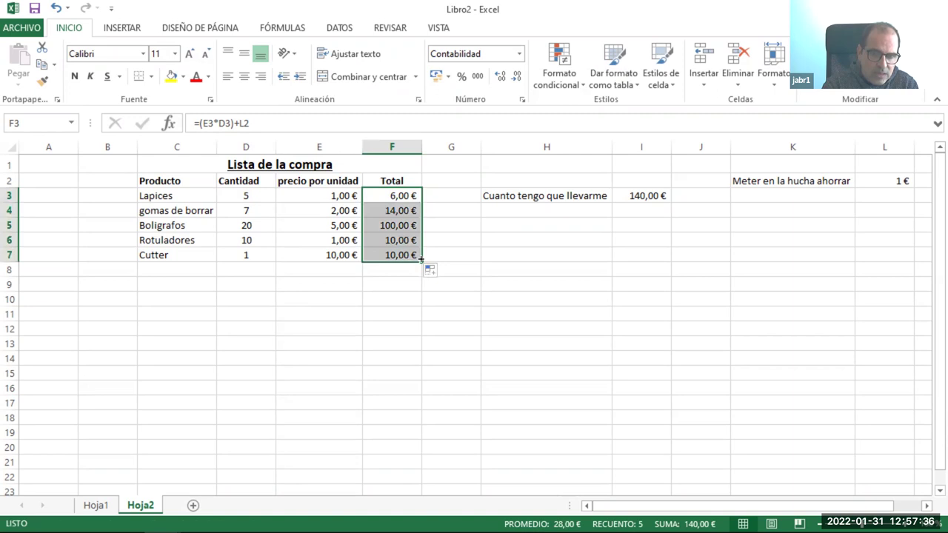
pyautogui.click(426, 252)
pyautogui.click(395, 208)
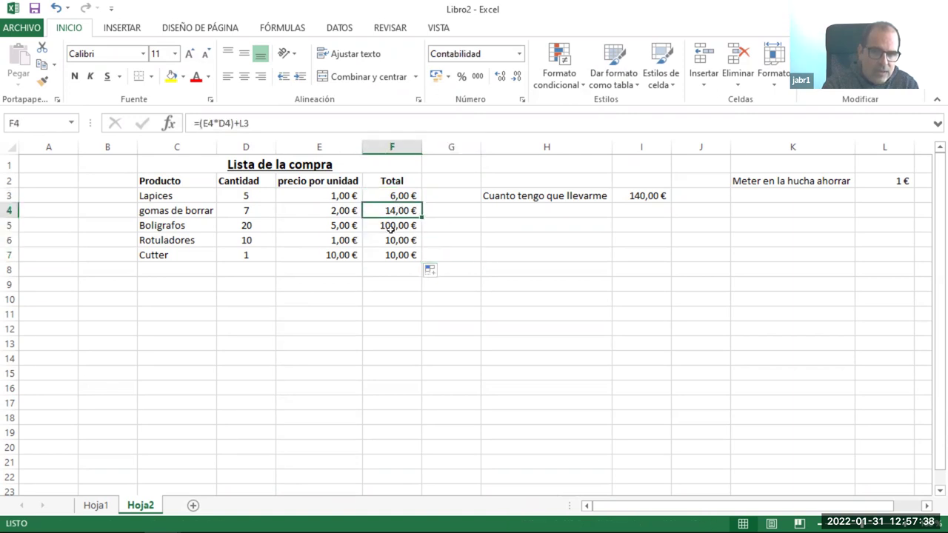
pyautogui.click(390, 230)
pyautogui.click(387, 244)
pyautogui.click(388, 254)
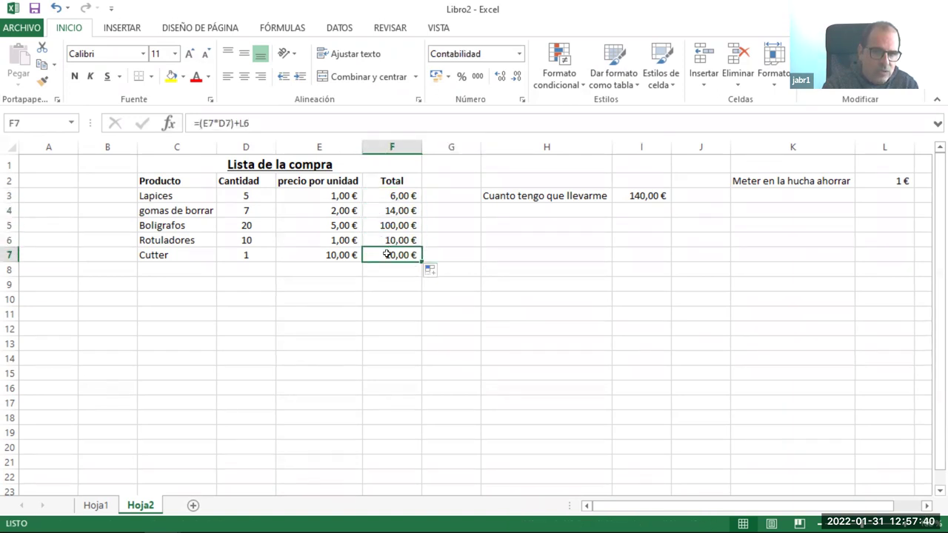
pyautogui.click(397, 211)
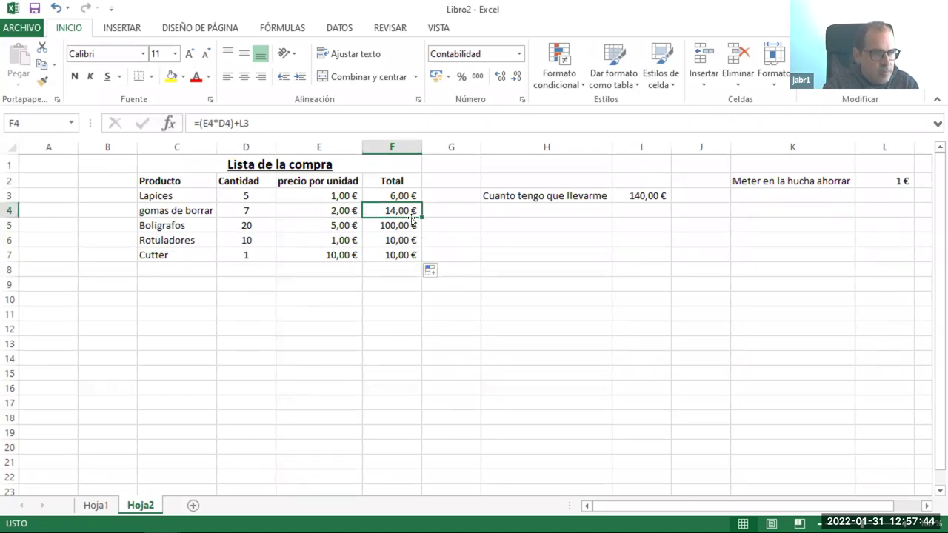
pyautogui.doubleClick(251, 124)
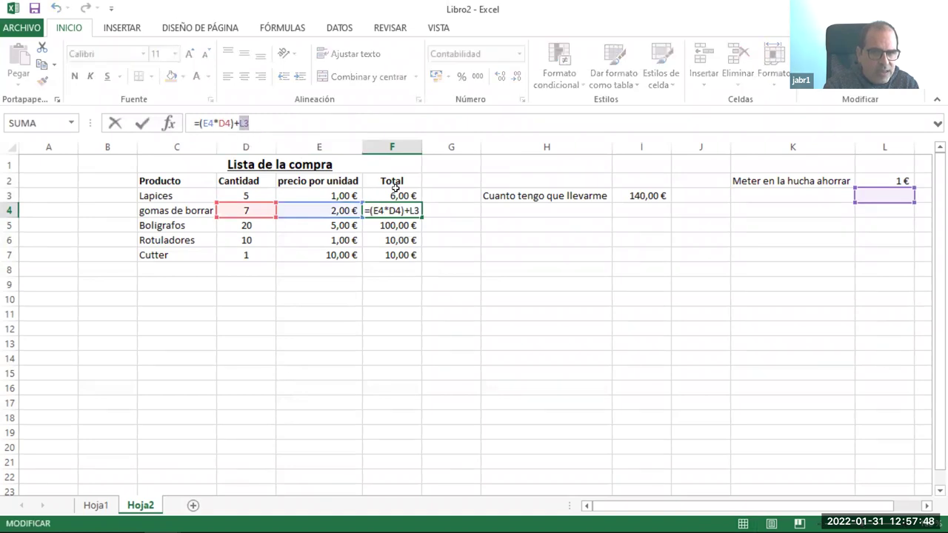
pyautogui.press('Return')
pyautogui.click(509, 283)
pyautogui.click(403, 200)
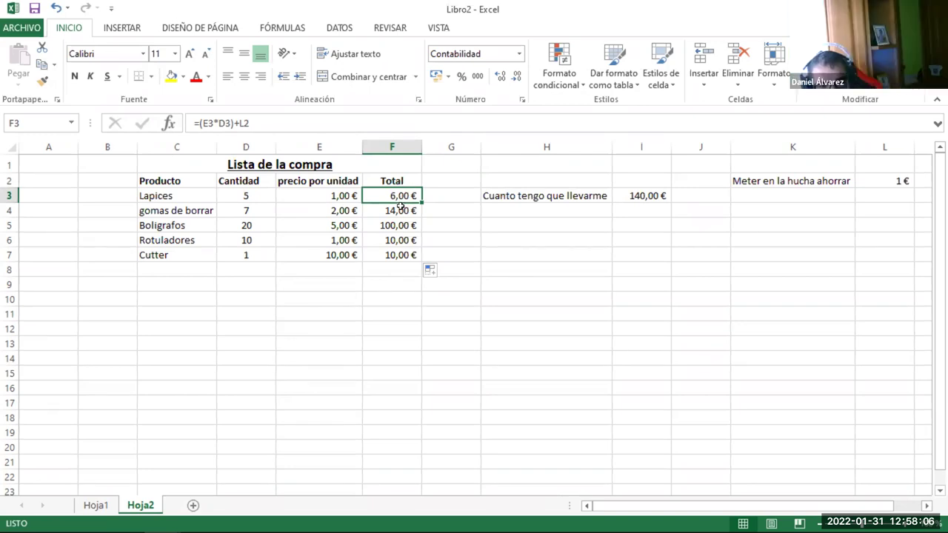
# Clear the totals in F4:F7 and paste F3's Total formula into F4.
pyautogui.moveTo(400, 206); pyautogui.dragTo(406, 259)
pyautogui.press('Delete')
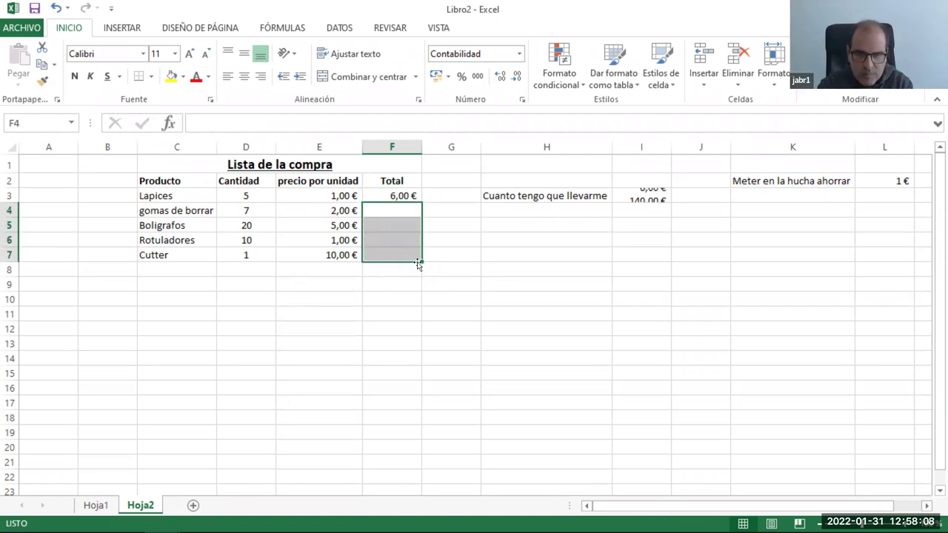
pyautogui.click(448, 240)
pyautogui.click(402, 195)
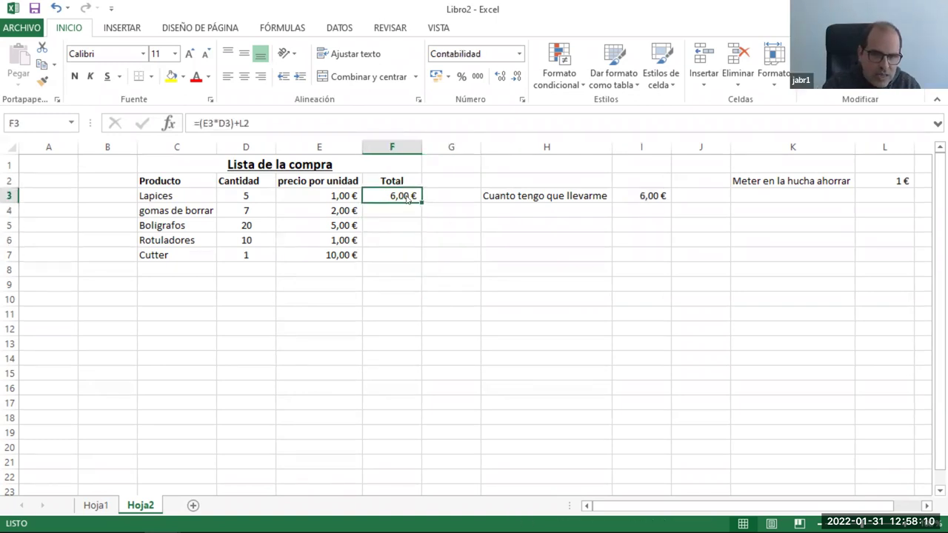
pyautogui.rightClick(406, 198)
pyautogui.click(441, 225)
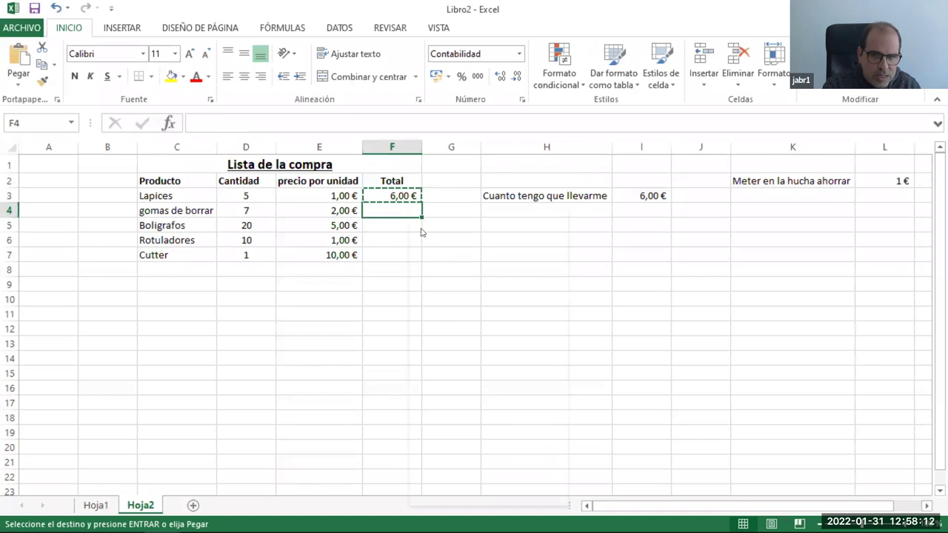
pyautogui.rightClick(411, 211)
pyautogui.click(441, 275)
pyautogui.click(453, 254)
# Inspect F4's pasted formula =(E4*D4)+L3 without changing it.
pyautogui.click(404, 211)
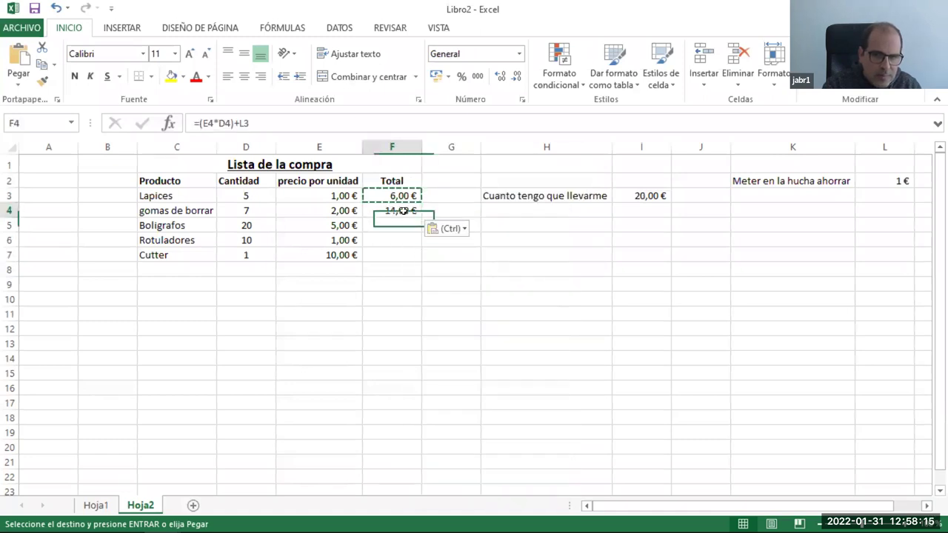
pyautogui.click(206, 123)
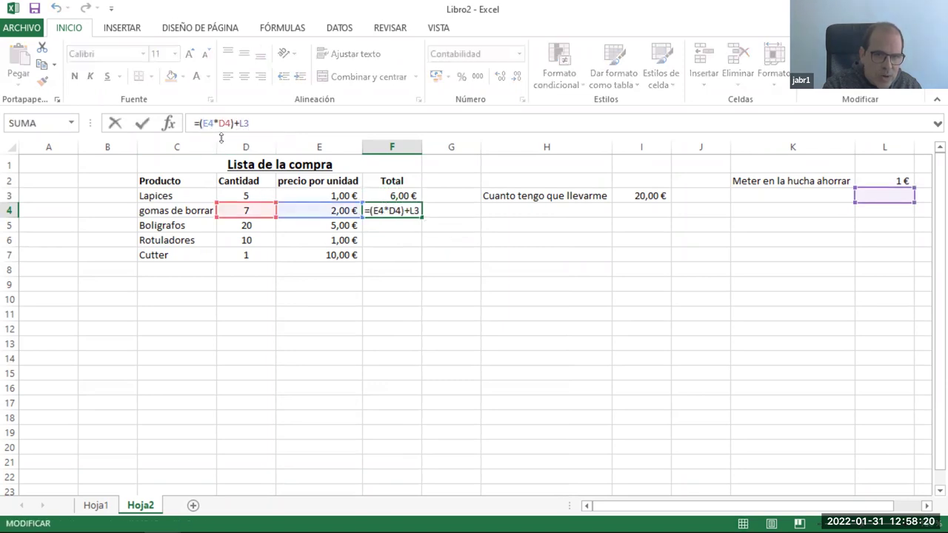
pyautogui.click(387, 195)
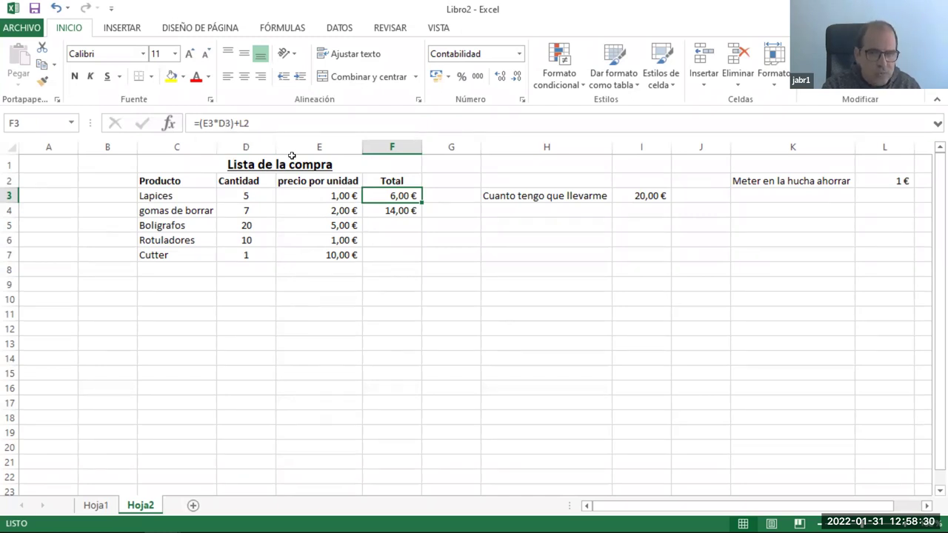
pyautogui.click(388, 215)
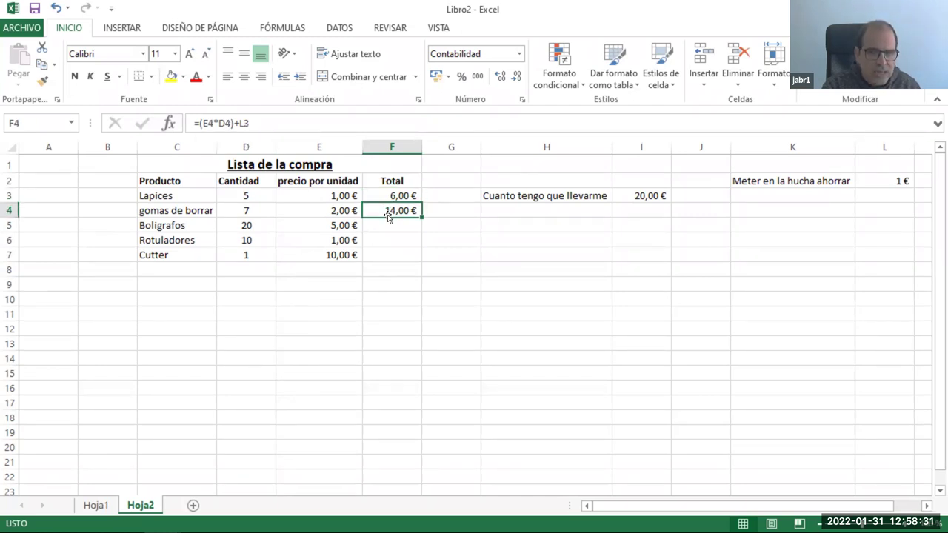
pyautogui.click(203, 121)
pyautogui.click(224, 122)
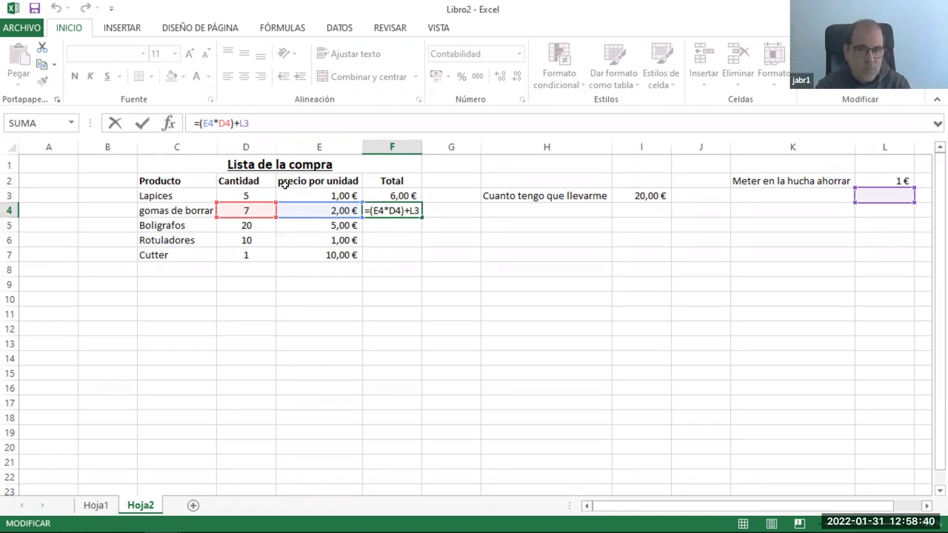
pyautogui.click(387, 242)
# Copy F3's Total formula into F5, giving =(E5*D5)+L4 and 100,00 €.
pyautogui.click(392, 196)
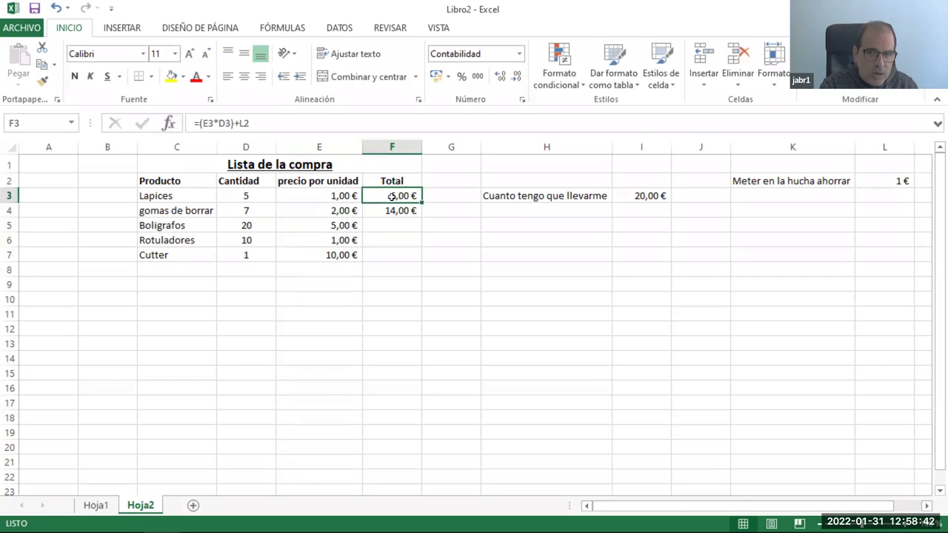
pyautogui.rightClick(391, 196)
pyautogui.click(425, 225)
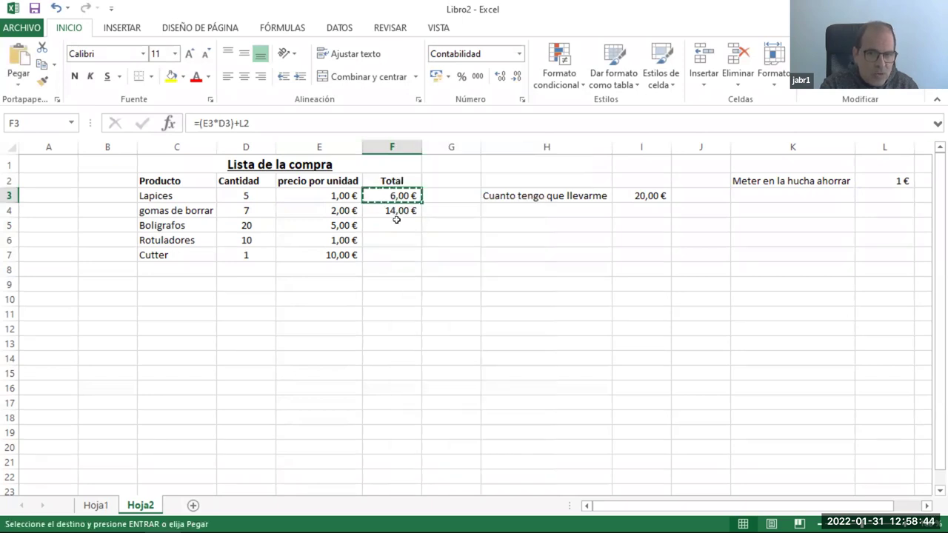
pyautogui.click(395, 223)
pyautogui.rightClick(395, 227)
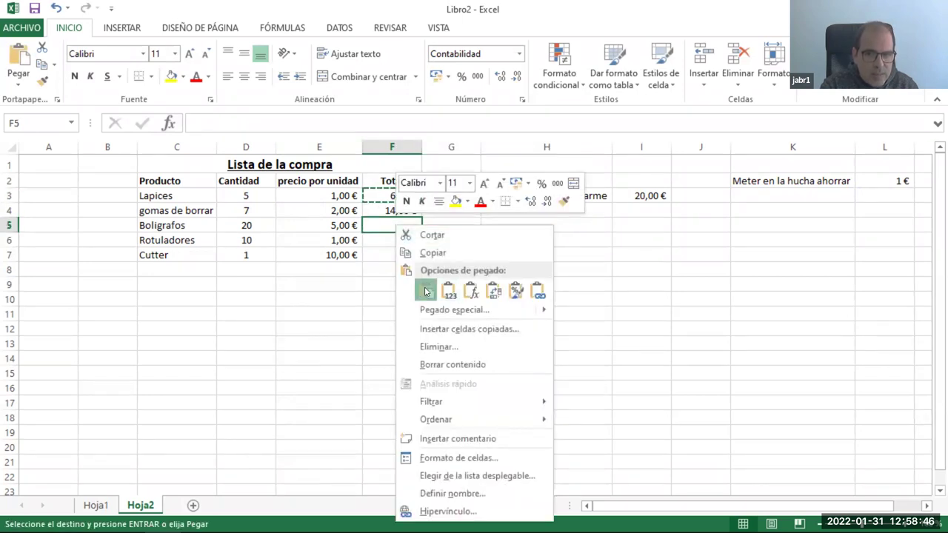
pyautogui.click(426, 287)
pyautogui.click(395, 291)
pyautogui.click(391, 226)
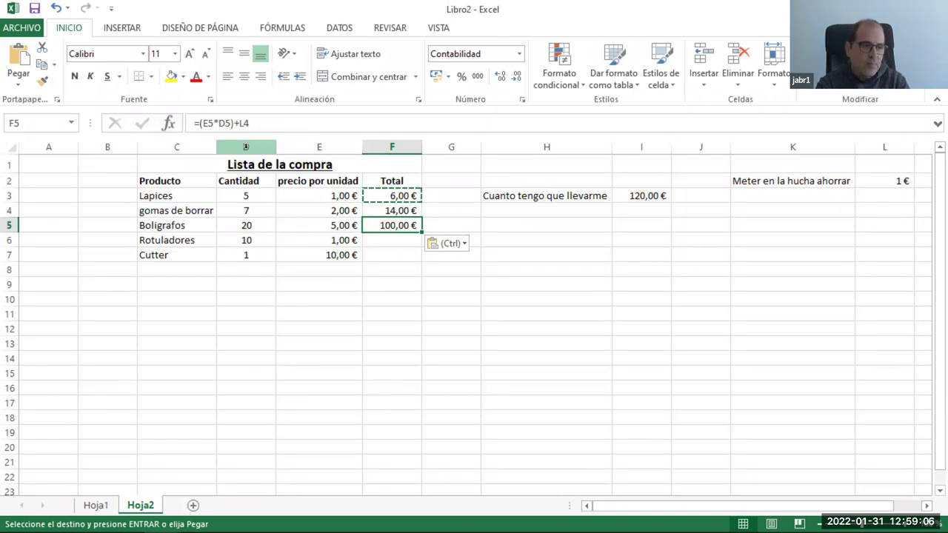
pyautogui.click(584, 308)
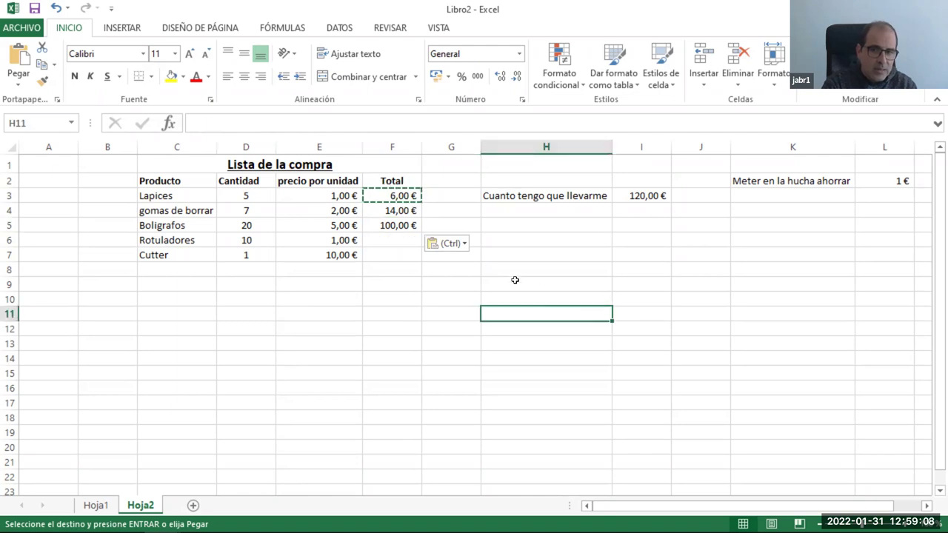
pyautogui.press('Escape')
pyautogui.click(392, 223)
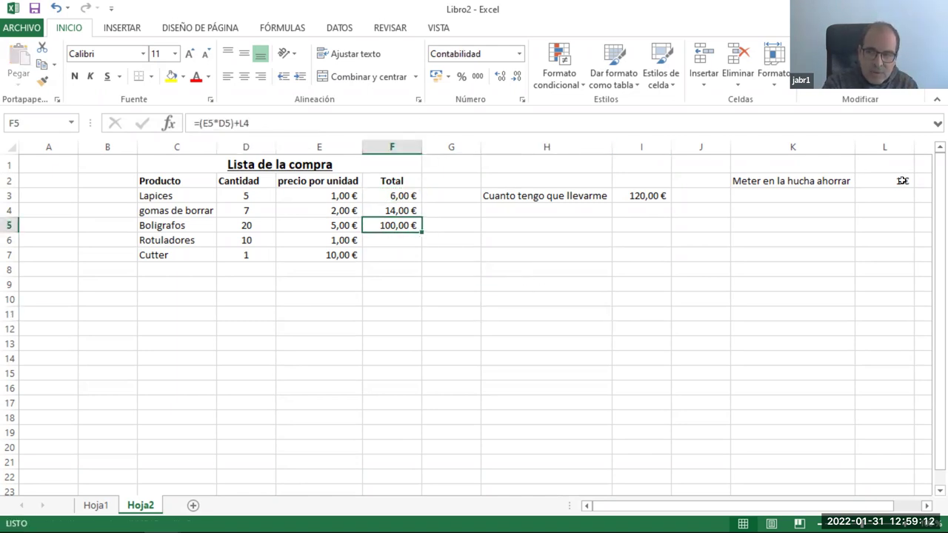
# Replace L4 with F3 in F5's formula, making it =(E5*D5)+F3.
pyautogui.doubleClick(244, 123)
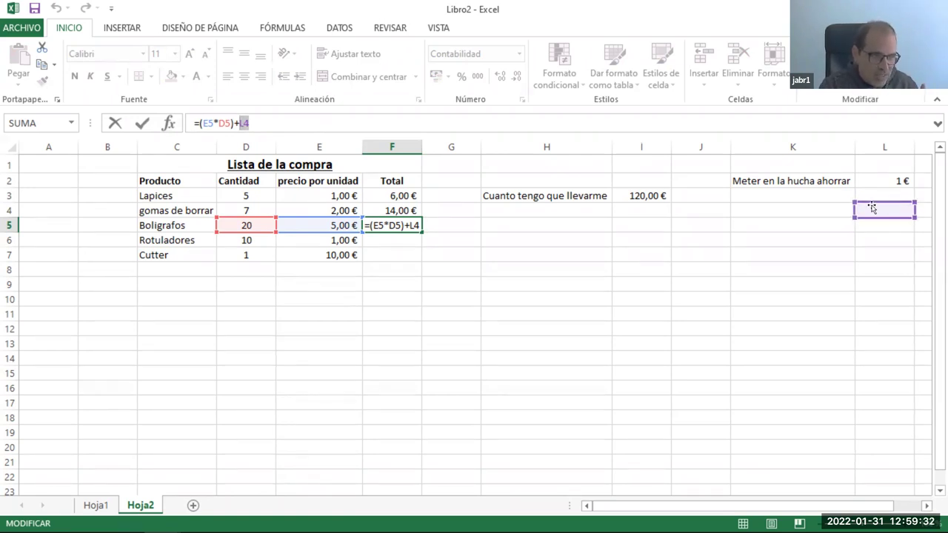
pyautogui.click(394, 196)
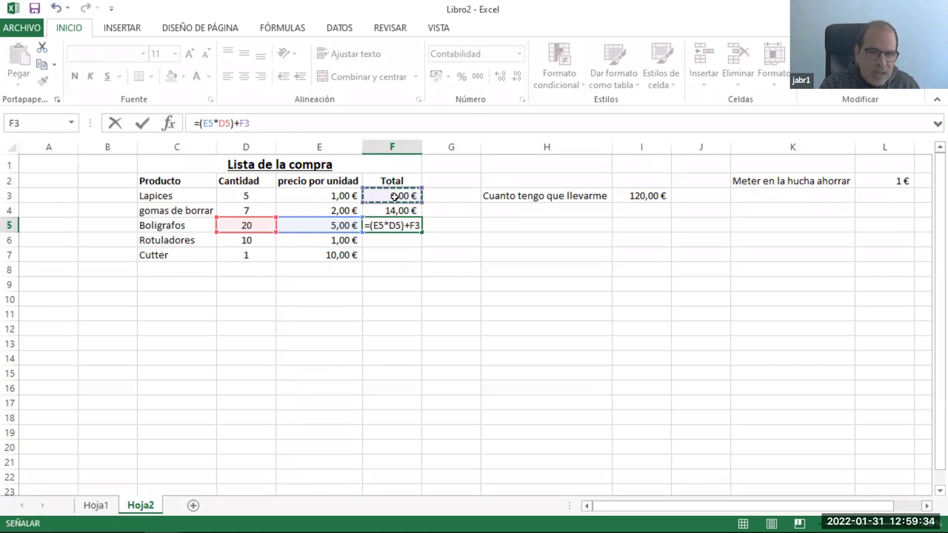
pyautogui.press('Return')
pyautogui.click(453, 242)
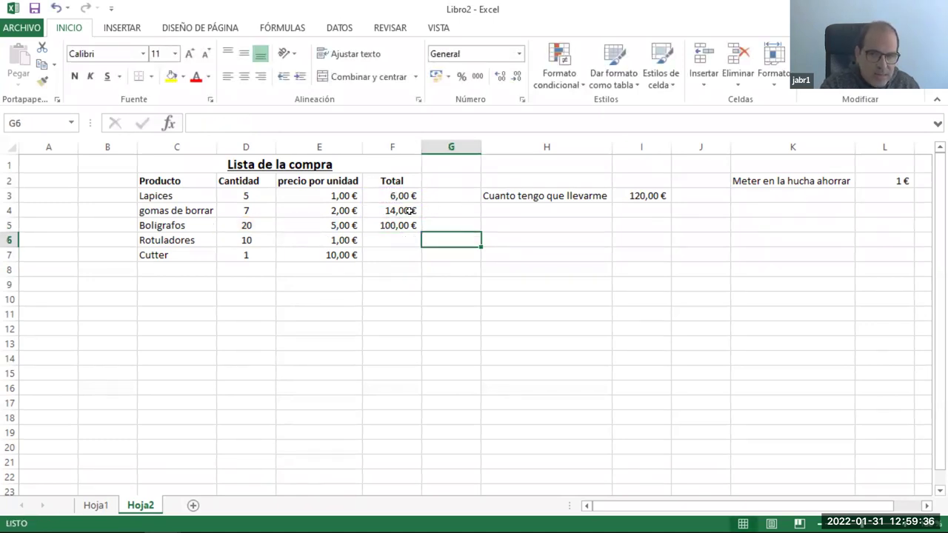
# Clear the totals in F4:F6.
pyautogui.moveTo(409, 210); pyautogui.dragTo(410, 240)
pyautogui.press('Delete')
pyautogui.press('Up')
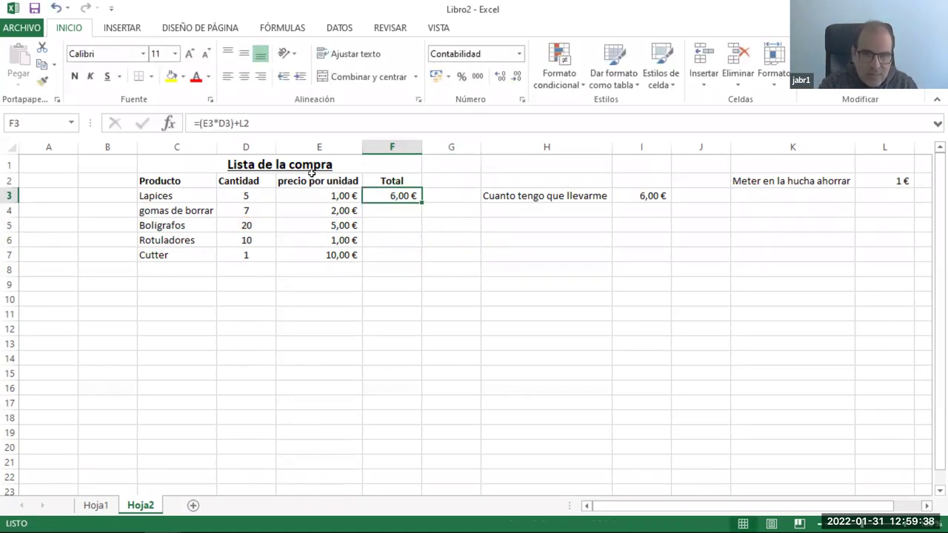
# Change F3's formula to =(E3*D3)+$L$2 so the savings cell is absolute.
pyautogui.click(237, 123)
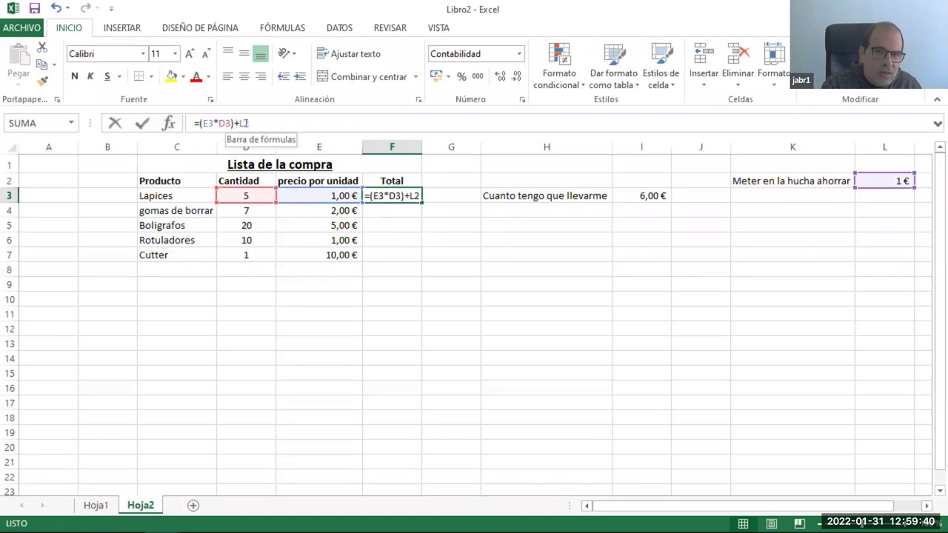
pyautogui.click(250, 123)
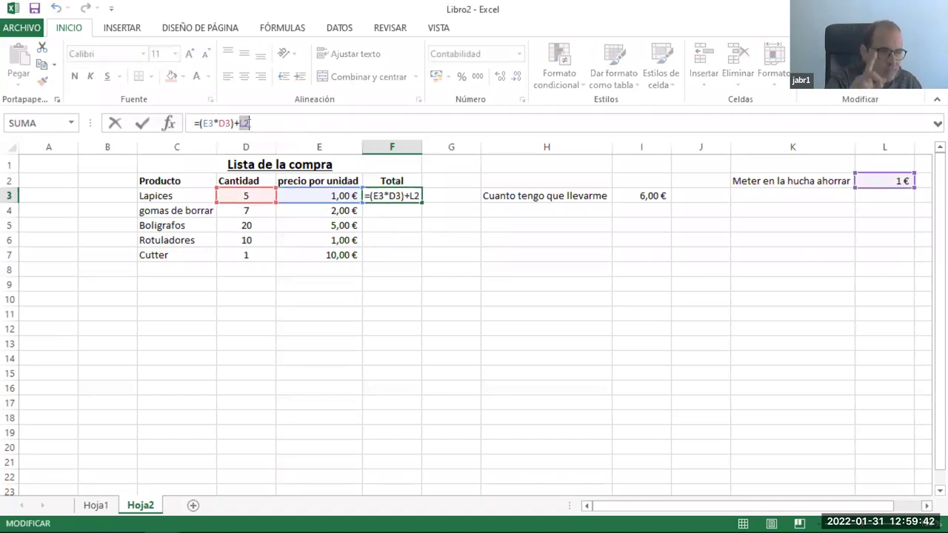
pyautogui.click(870, 180)
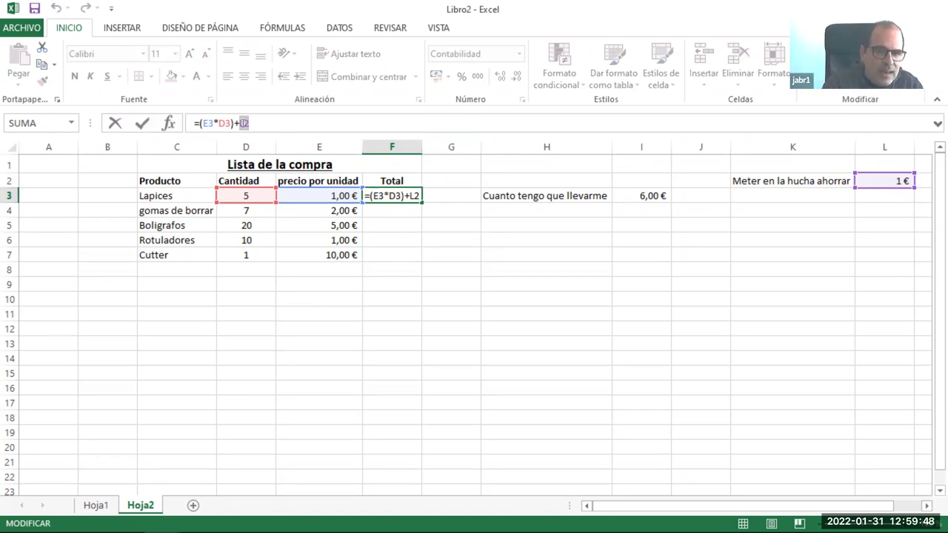
pyautogui.click(239, 123)
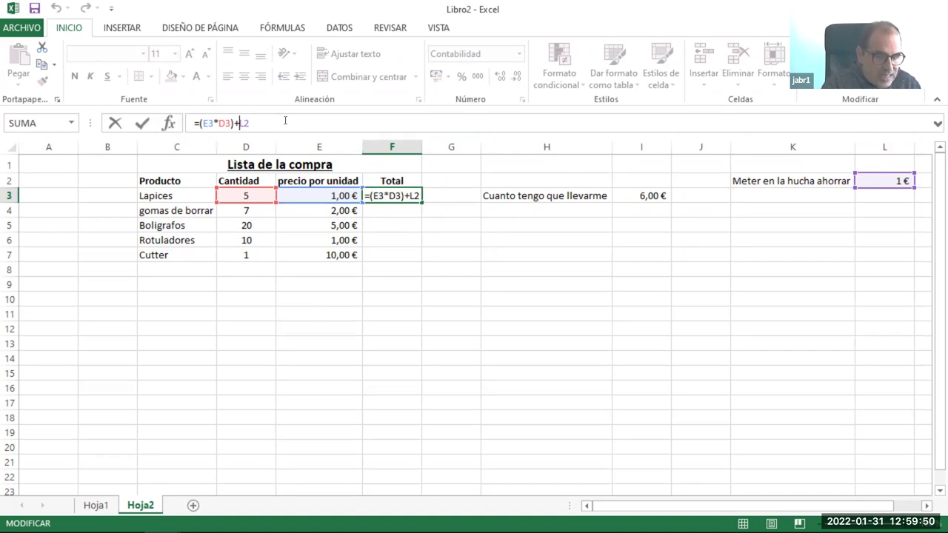
pyautogui.write('$')
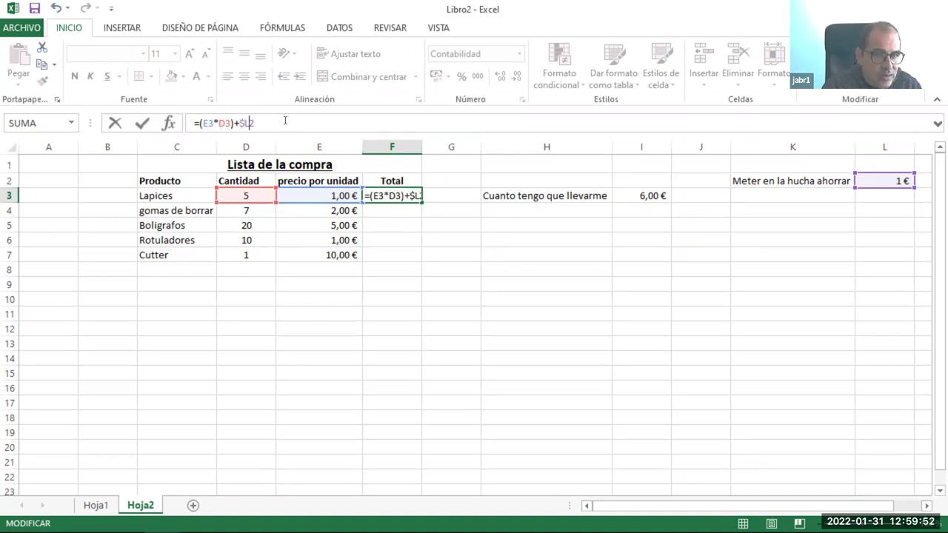
pyautogui.press('Right')
pyautogui.write('$')
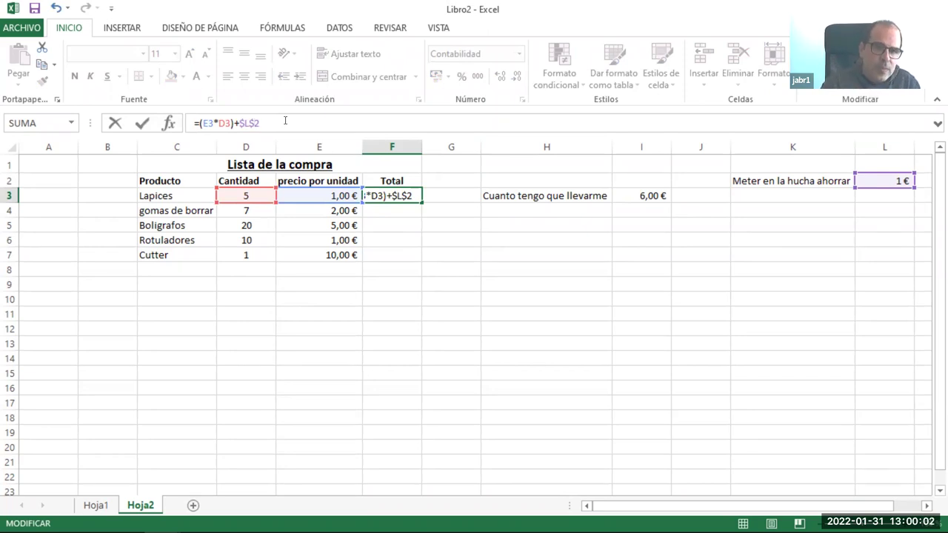
pyautogui.click(143, 122)
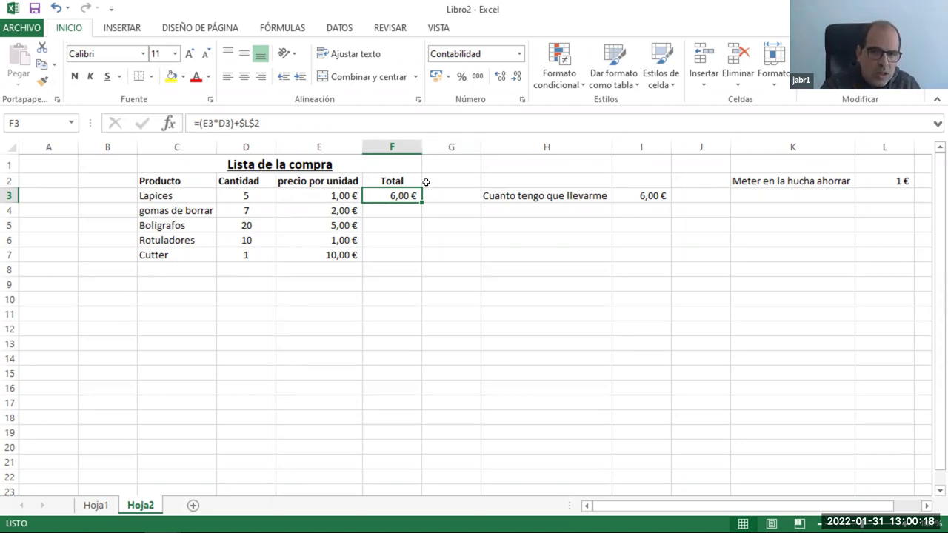
# Paste F3's formula into F4, giving =(E4*D4)+$L$2 and 15,00 €.
pyautogui.rightClick(401, 196)
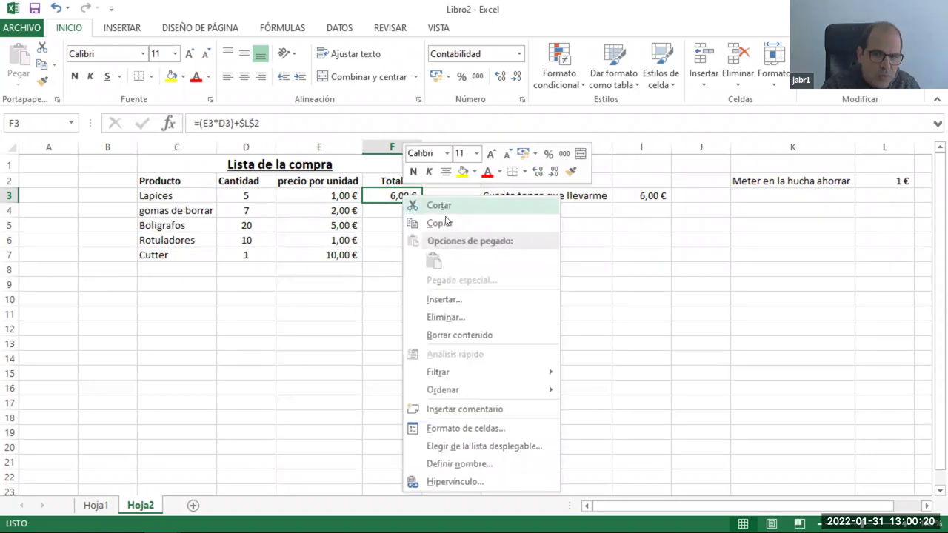
pyautogui.click(442, 226)
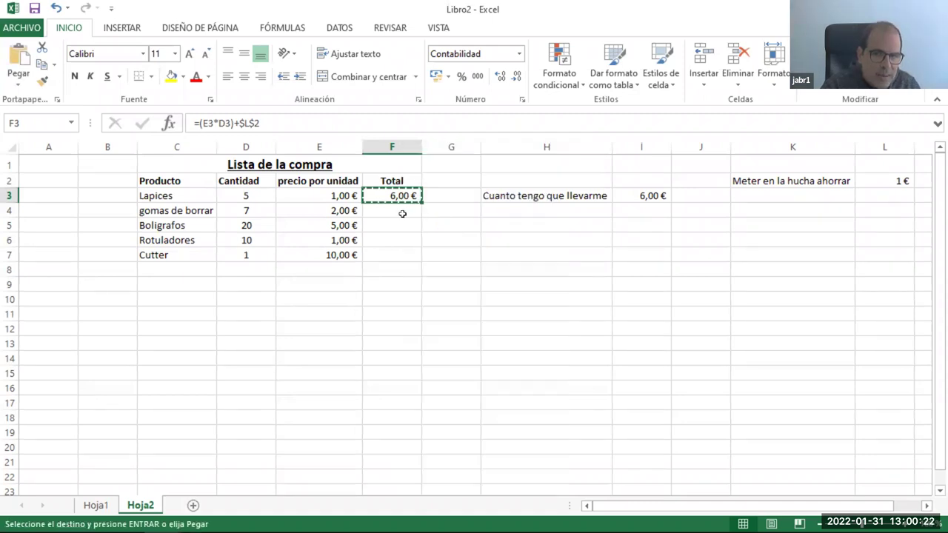
pyautogui.click(402, 213)
pyautogui.rightClick(402, 214)
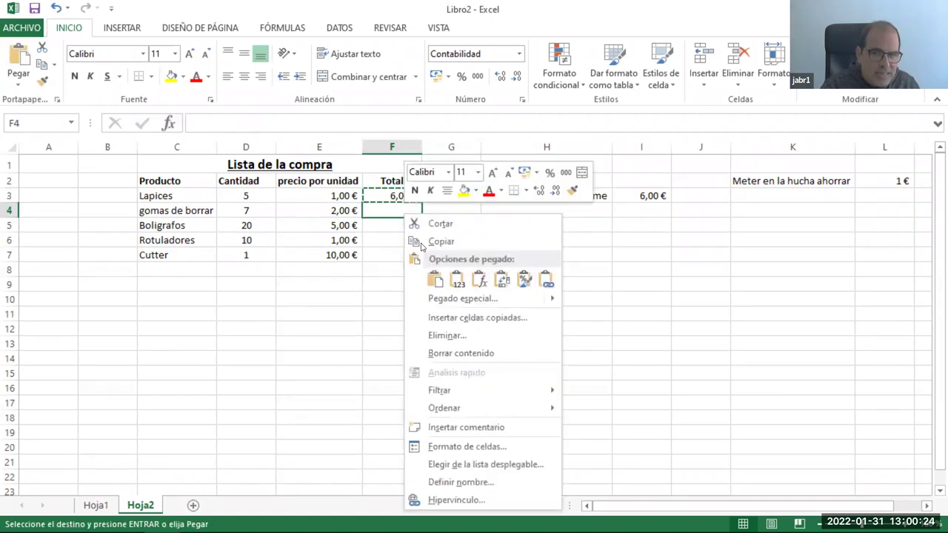
pyautogui.click(435, 280)
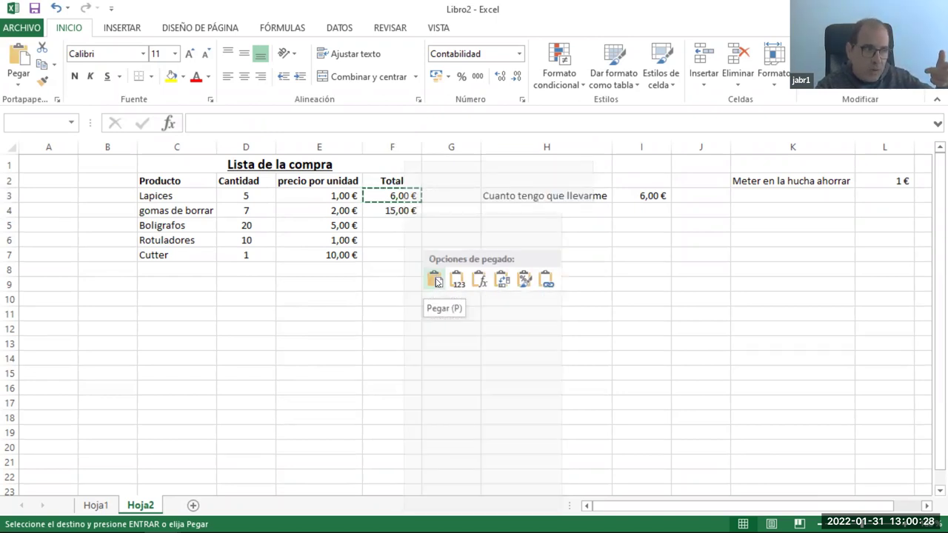
pyautogui.click(435, 281)
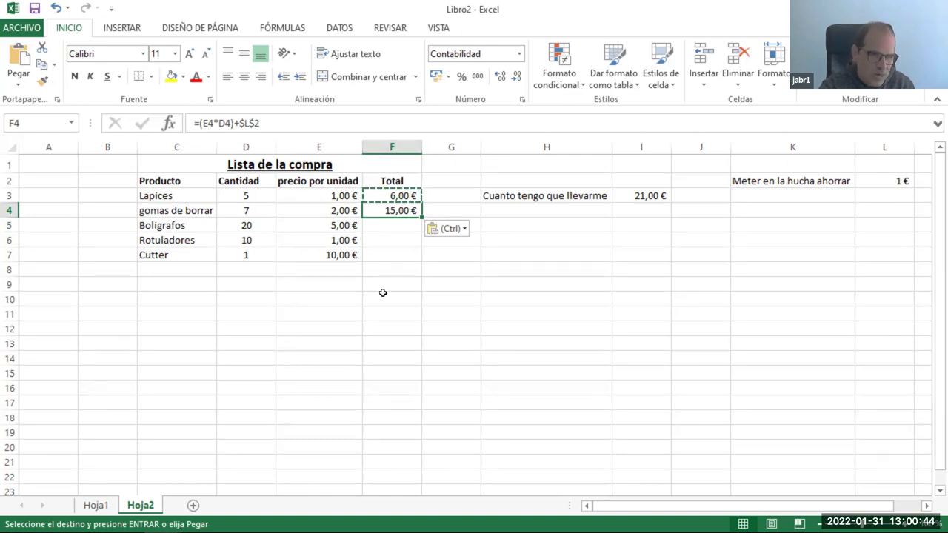
pyautogui.click(397, 234)
pyautogui.click(394, 216)
pyautogui.press('Escape')
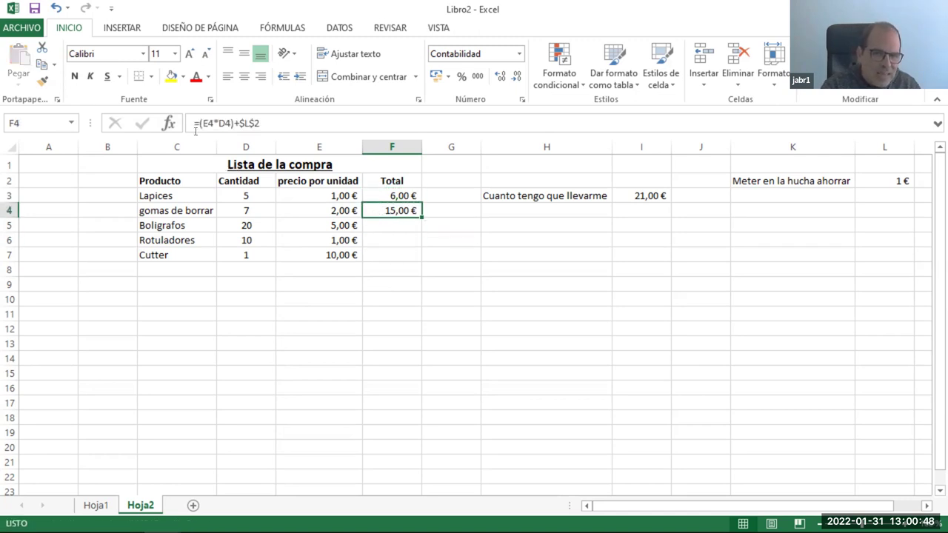
pyautogui.moveTo(202, 123); pyautogui.dragTo(217, 123)
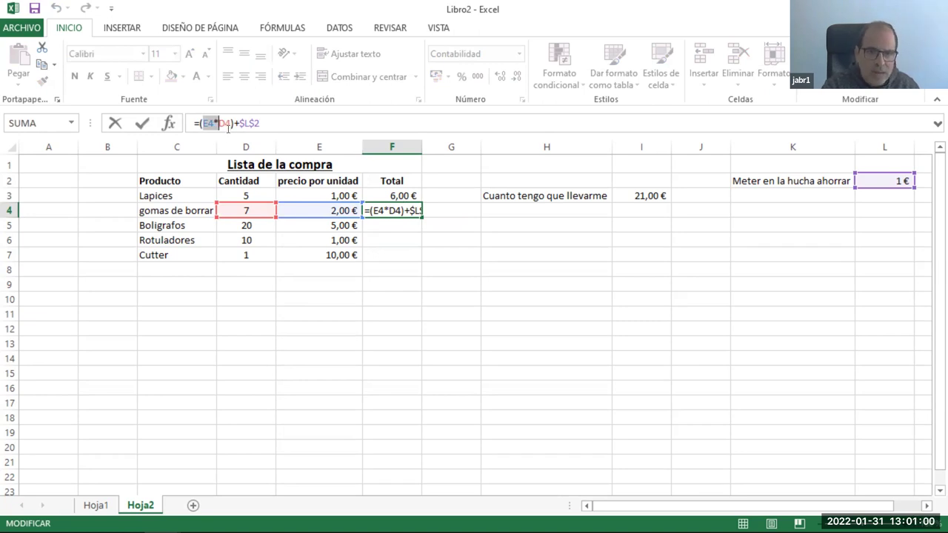
pyautogui.press('Escape')
pyautogui.click(257, 123)
pyautogui.moveTo(257, 123); pyautogui.dragTo(239, 123)
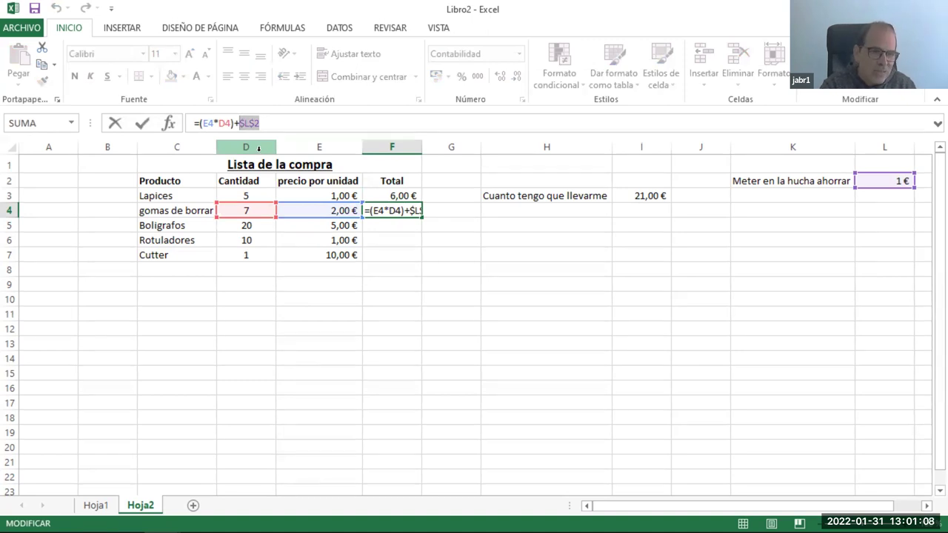
pyautogui.click(241, 123)
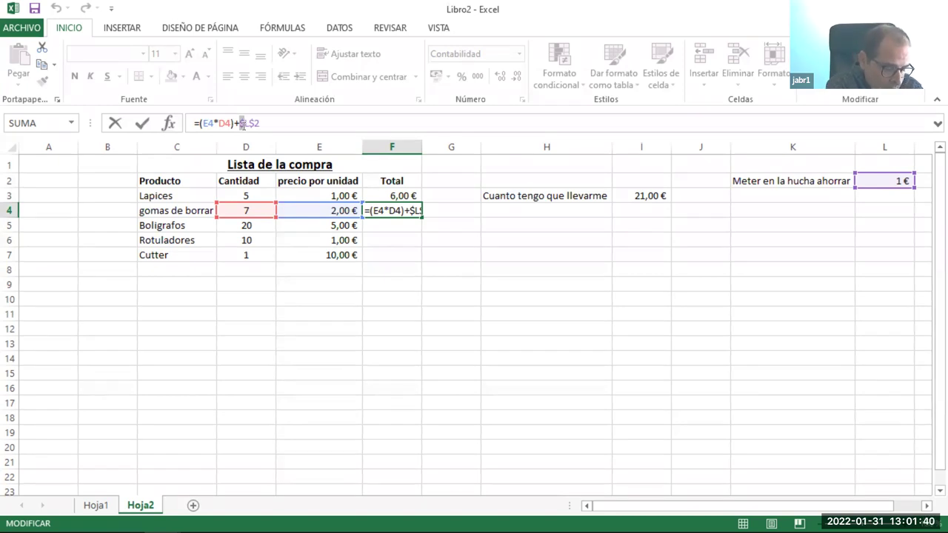
pyautogui.hotkey('ctrl', 'Return')
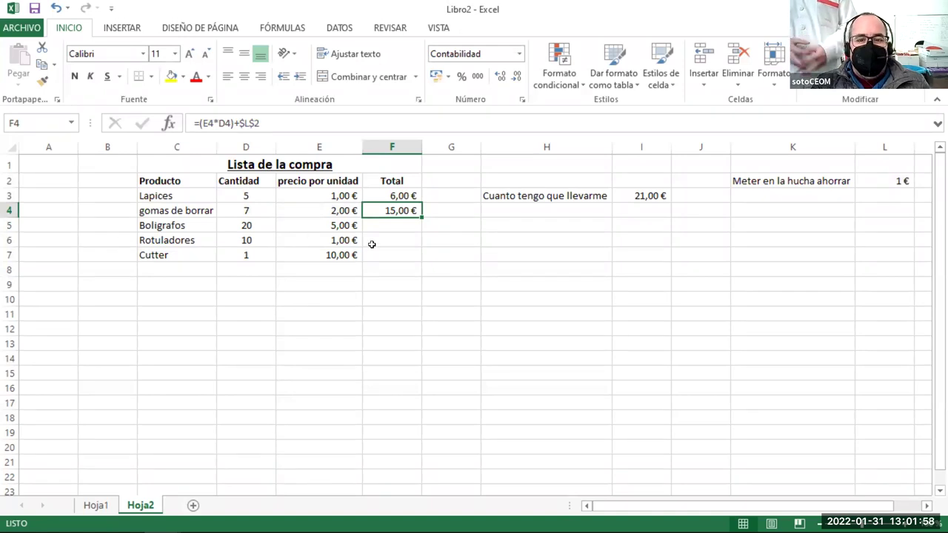
# Fill F3's Total formula down to F7, giving 6, 15, 101, 11 and 11 €.
pyautogui.click(402, 196)
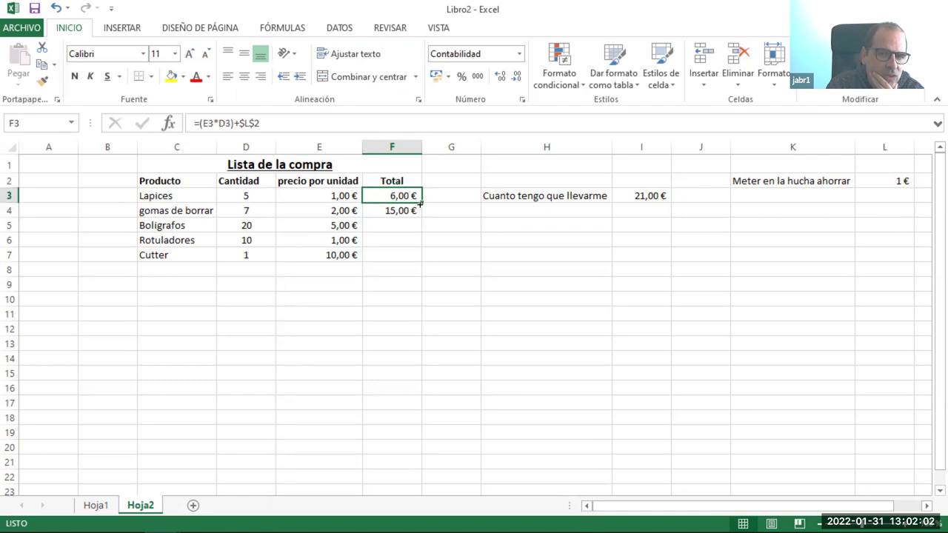
pyautogui.moveTo(422, 205); pyautogui.dragTo(429, 260)
pyautogui.click(398, 222)
pyautogui.click(395, 211)
# Check the I3 SUMA grand total of 144,00 € and the L2 savings value.
pyautogui.click(639, 201)
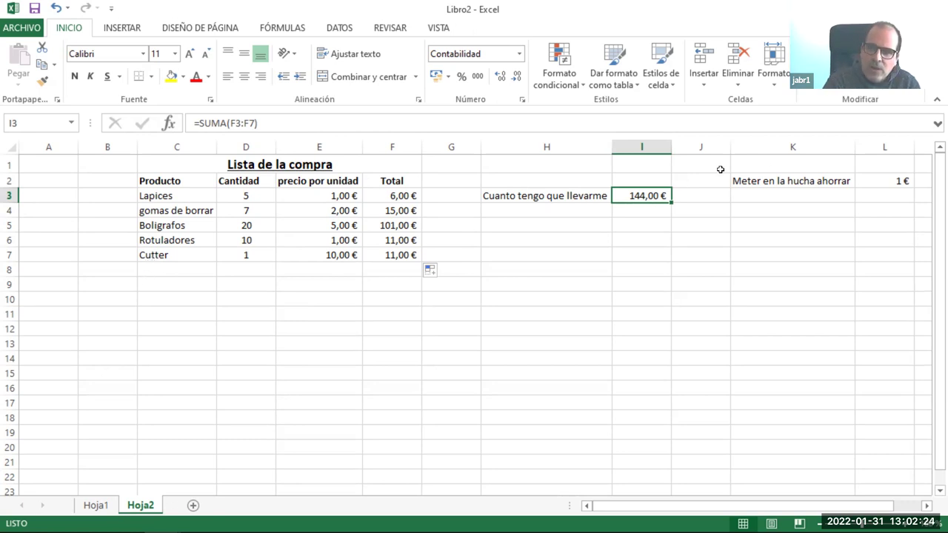
pyautogui.moveTo(892, 183); pyautogui.dragTo(886, 188)
pyautogui.click(884, 191)
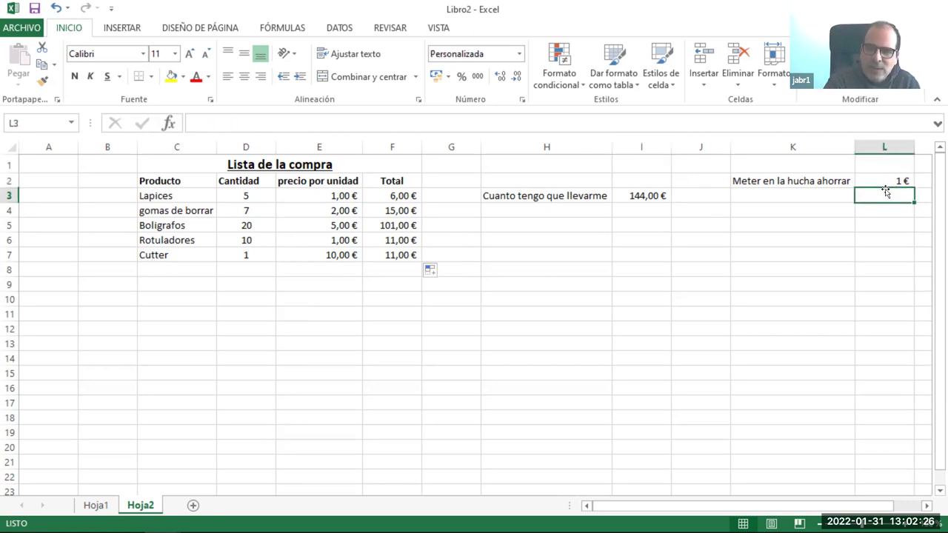
pyautogui.click(876, 182)
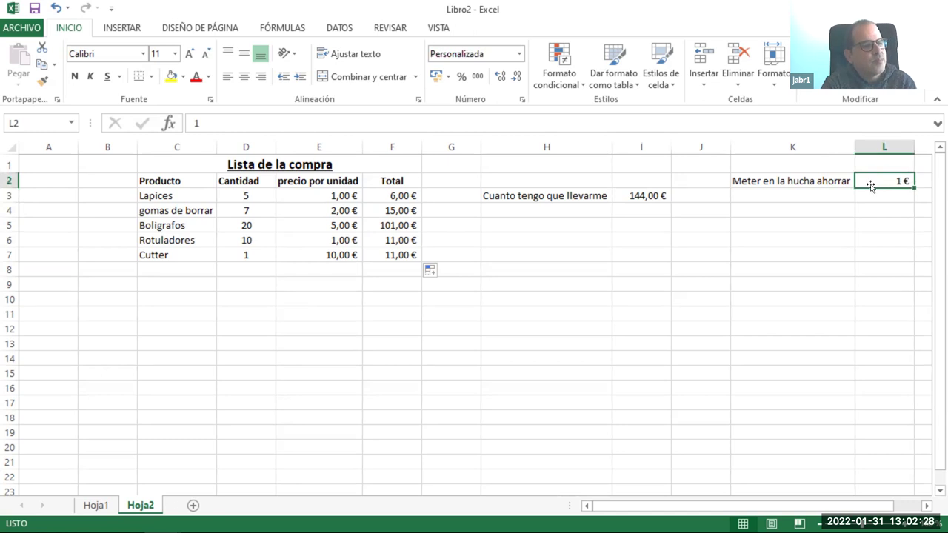